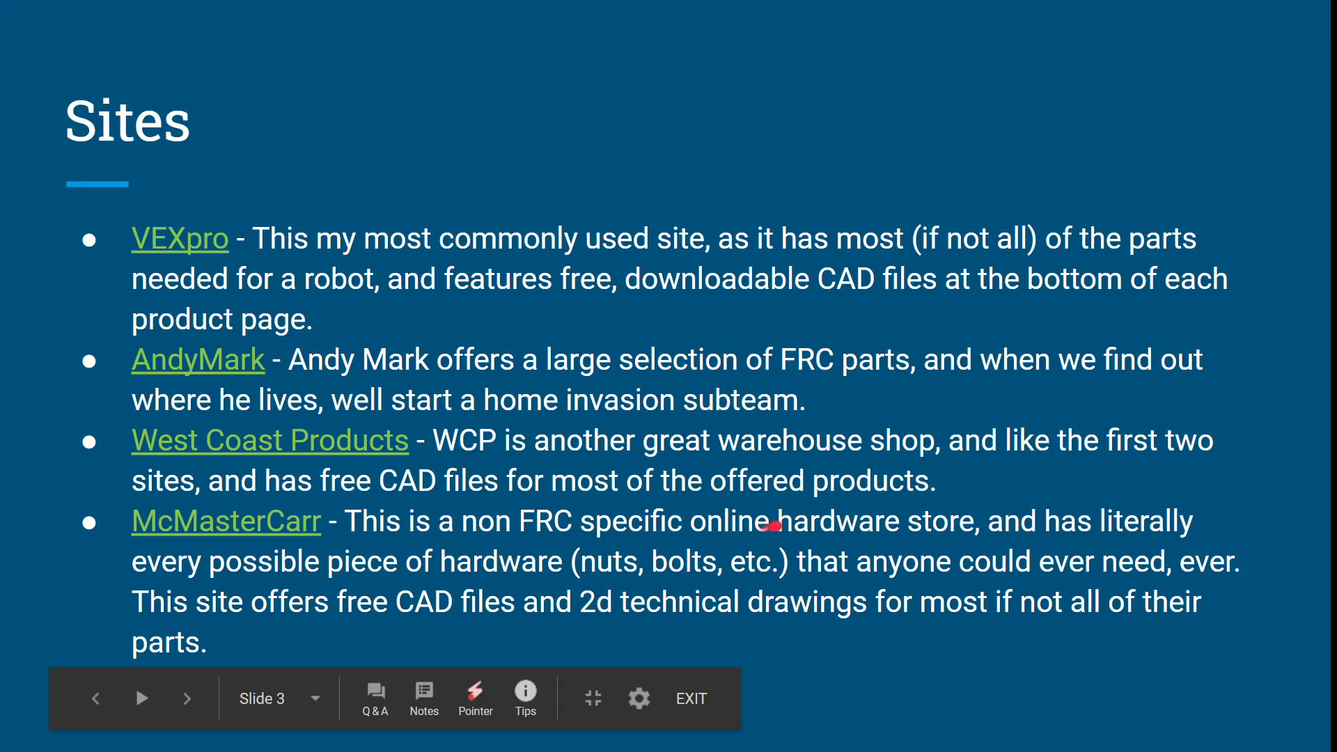
Advance the presentation to the Downloading slide and open the VEXpro website from its link.
{"action": "left_click", "coordinate": [803, 520]}
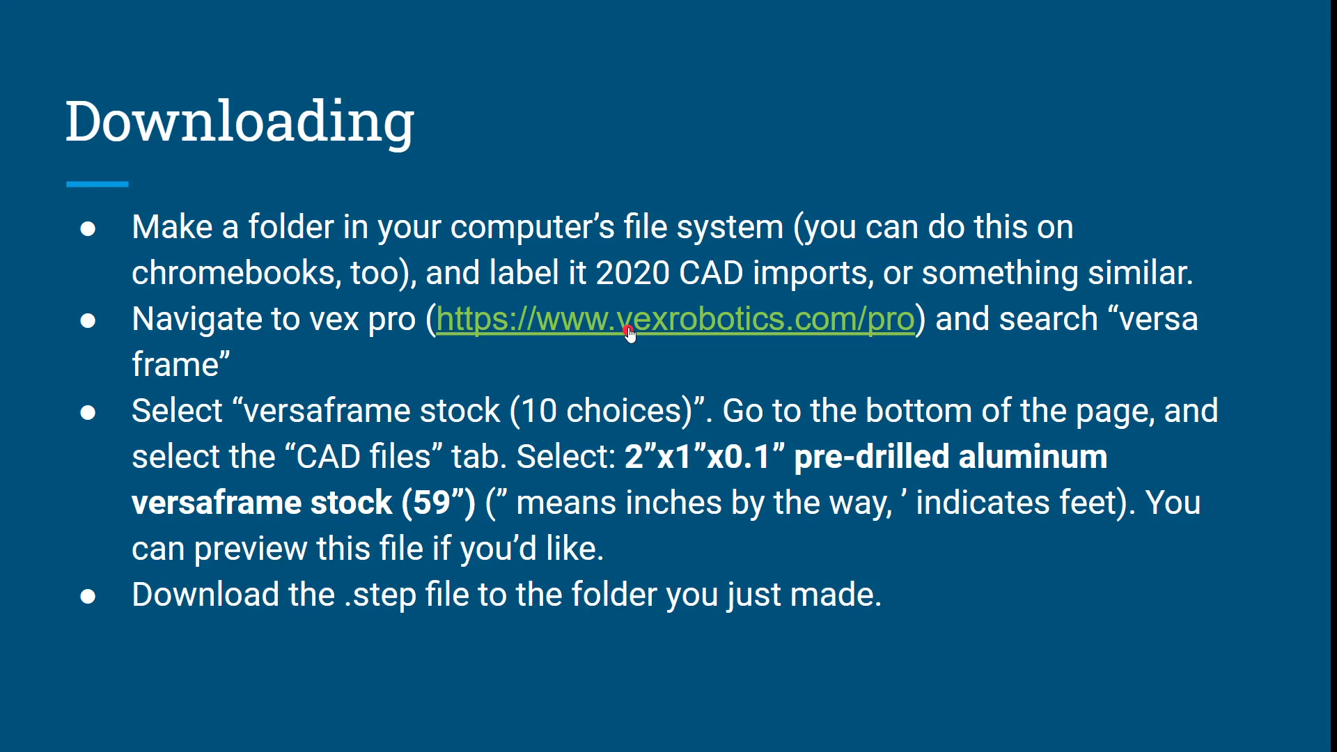
{"action": "left_click", "coordinate": [629, 331]}
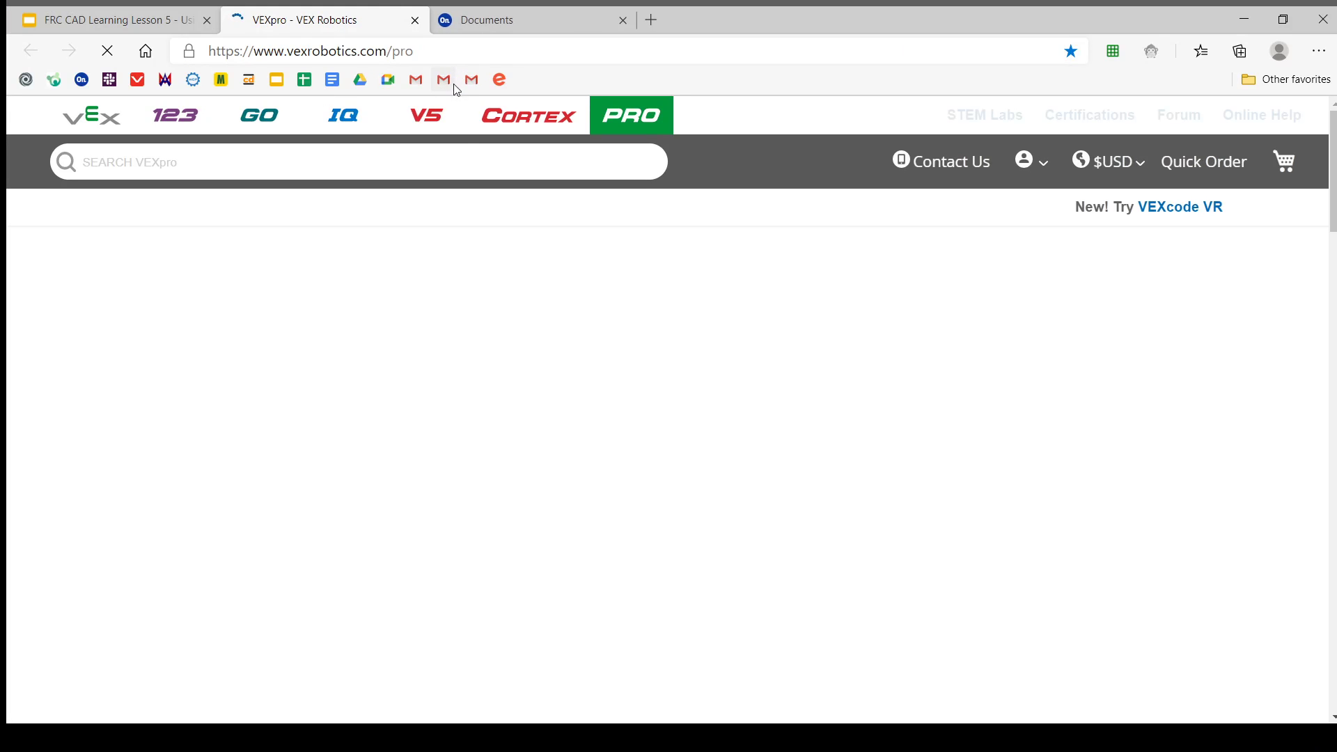
Look over the VEXpro home page, including the featured competition robot and the Why VEXpro section.
{"action": "scroll", "coordinate": [681, 263], "scroll_direction": "down", "scroll_amount": 6}
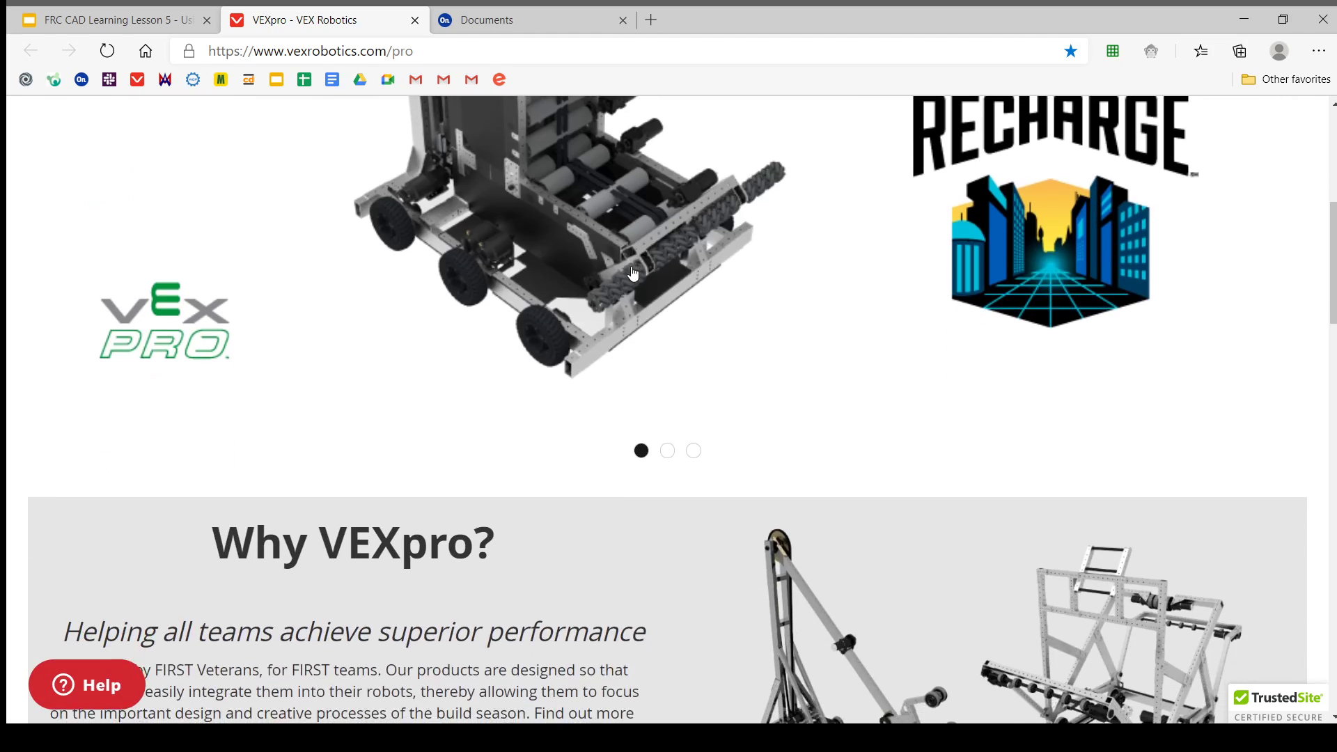
{"action": "scroll", "coordinate": [631, 275], "scroll_direction": "up", "scroll_amount": 5}
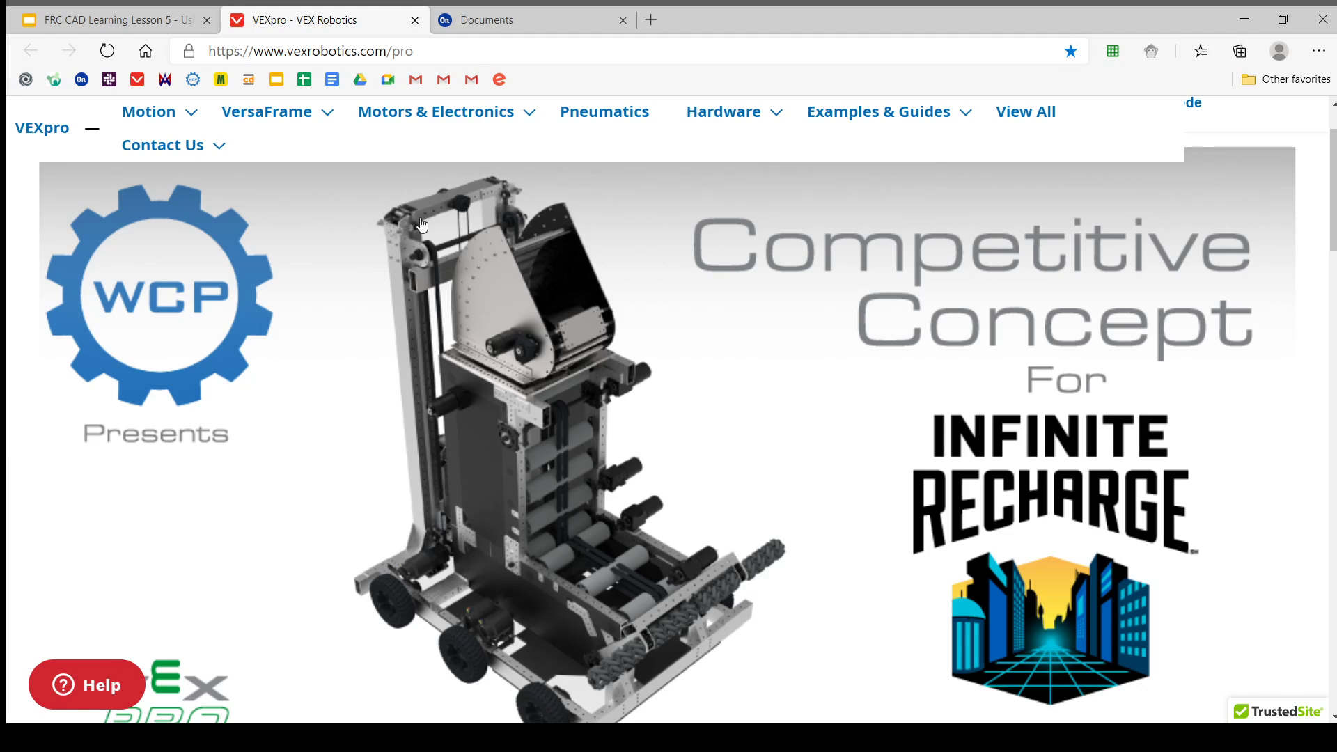
{"action": "scroll", "coordinate": [631, 350], "scroll_direction": "down", "scroll_amount": 1}
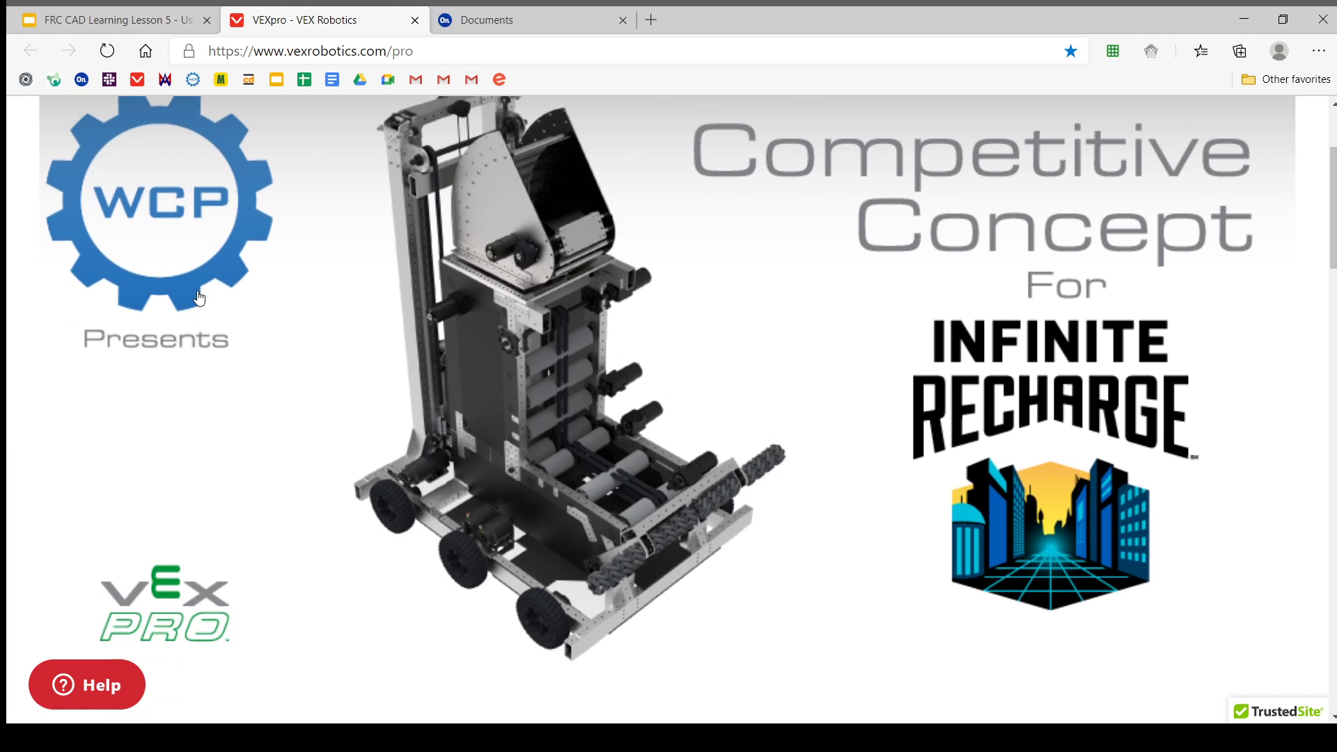
{"action": "scroll", "coordinate": [449, 369], "scroll_direction": "down", "scroll_amount": 1}
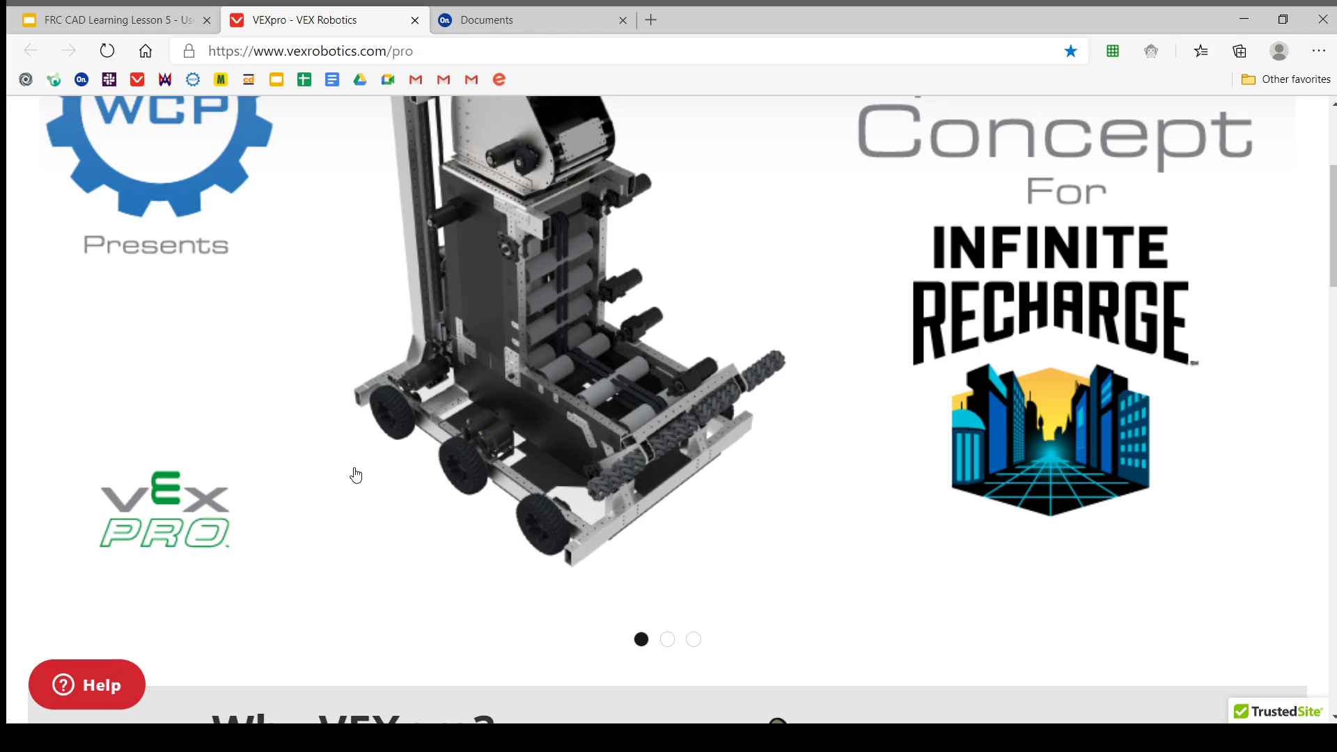
{"action": "scroll", "coordinate": [355, 470], "scroll_direction": "up", "scroll_amount": 1}
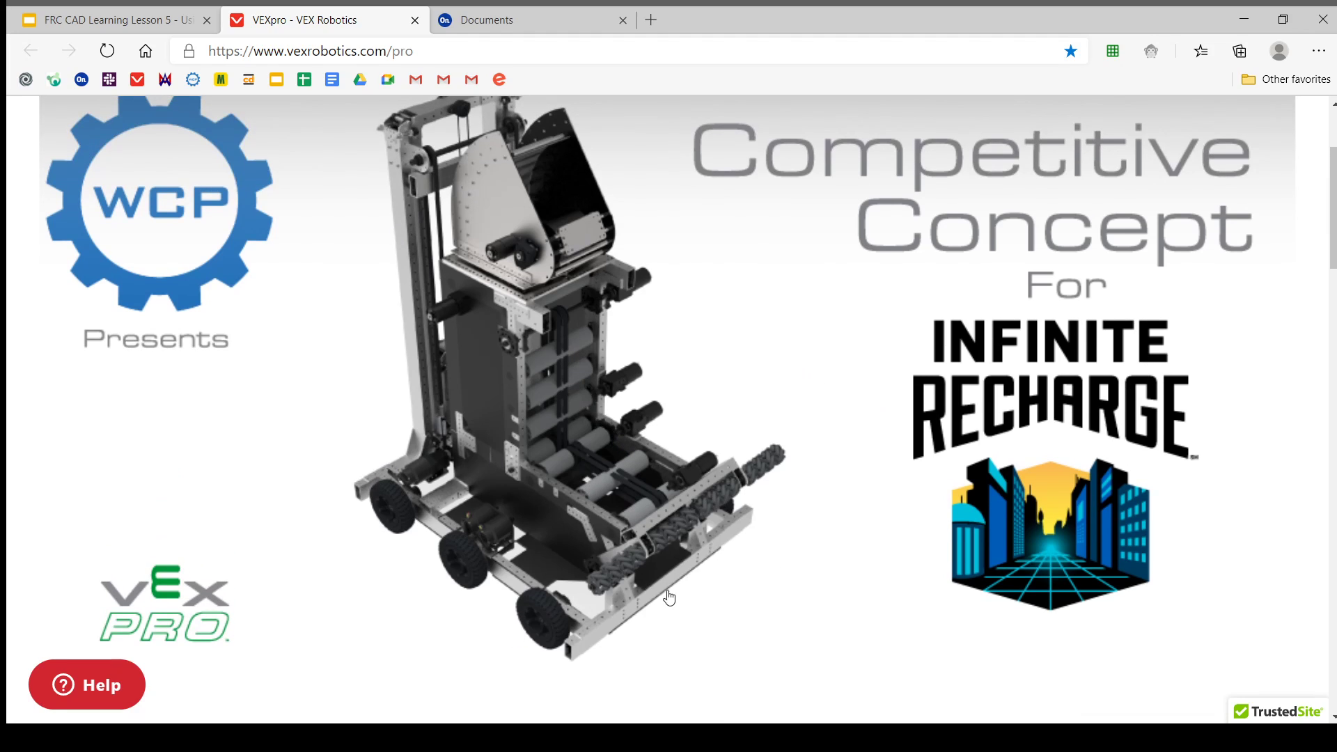
{"action": "scroll", "coordinate": [662, 470], "scroll_direction": "up", "scroll_amount": 2}
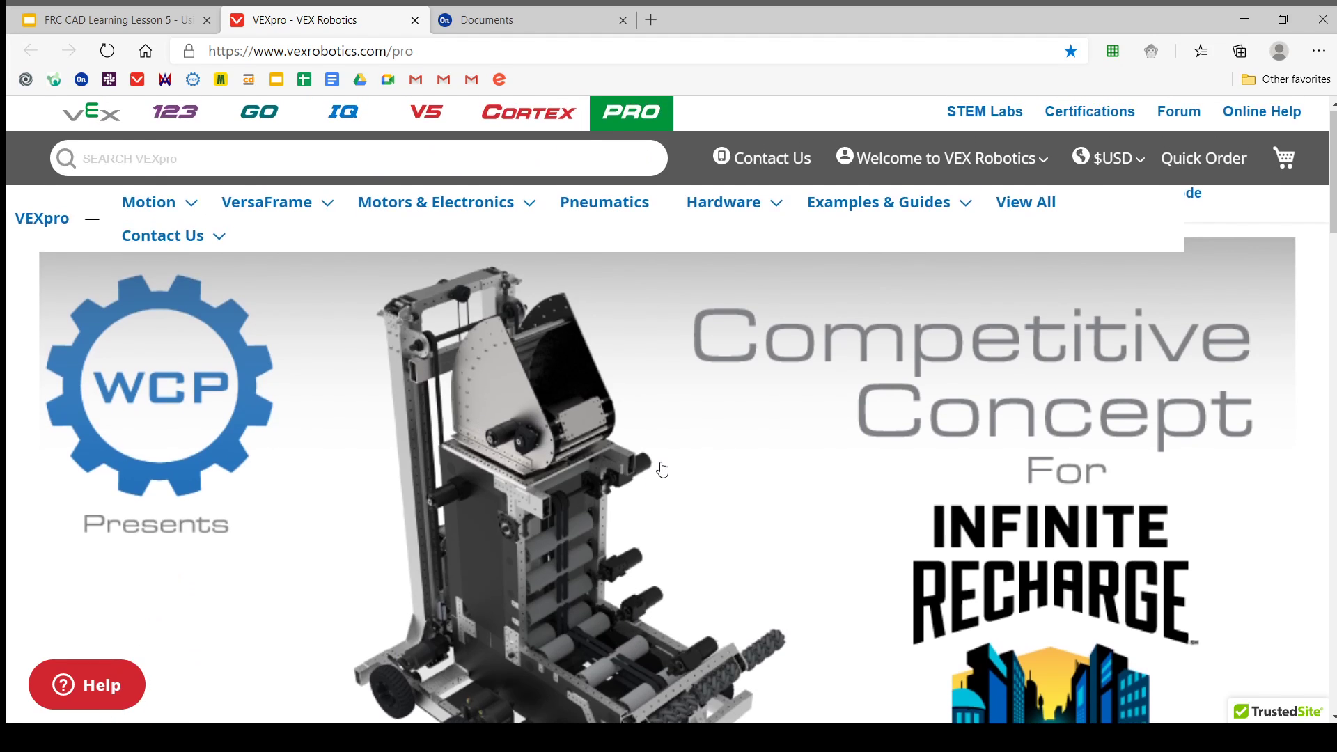
{"action": "scroll", "coordinate": [971, 478], "scroll_direction": "down", "scroll_amount": 2}
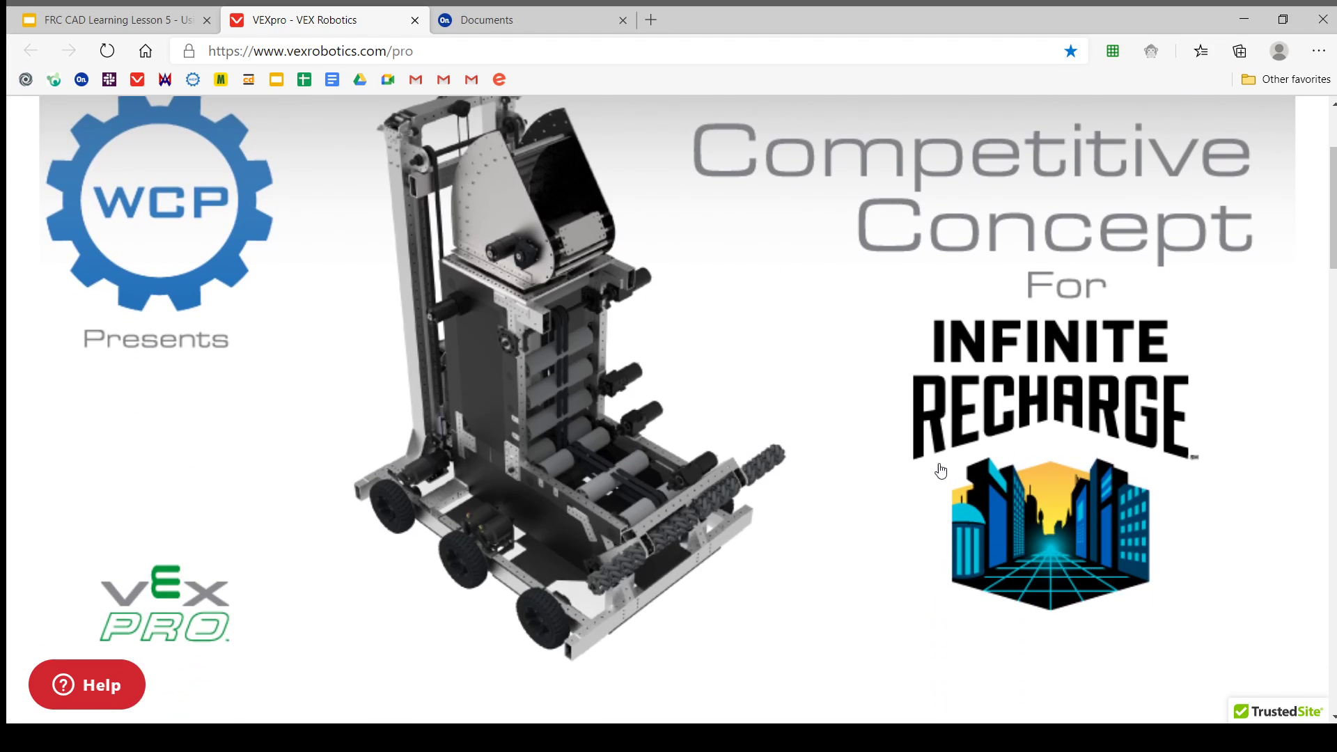
{"action": "scroll", "coordinate": [880, 388], "scroll_direction": "down", "scroll_amount": 5}
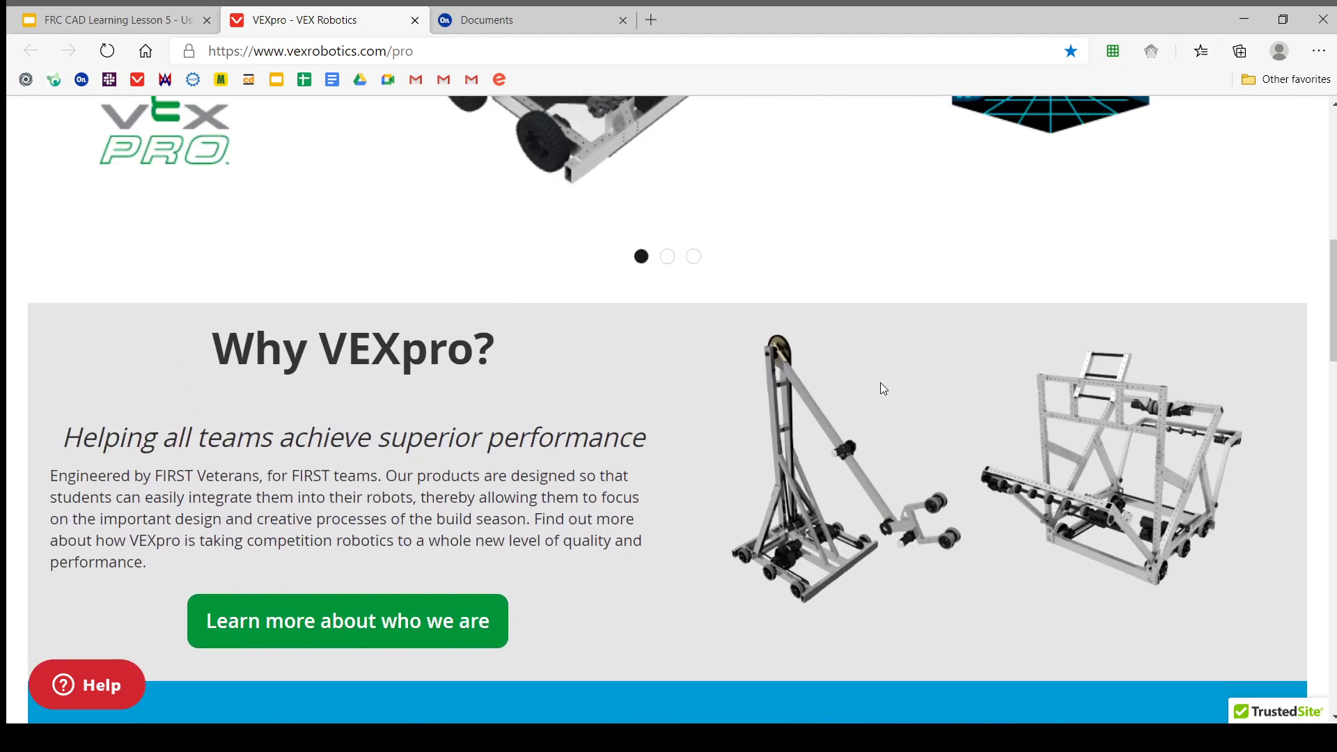
Search the VEXpro site for "versa frame" and open the VersaFrame Stock product page.
{"action": "scroll", "coordinate": [880, 388], "scroll_direction": "up", "scroll_amount": 7}
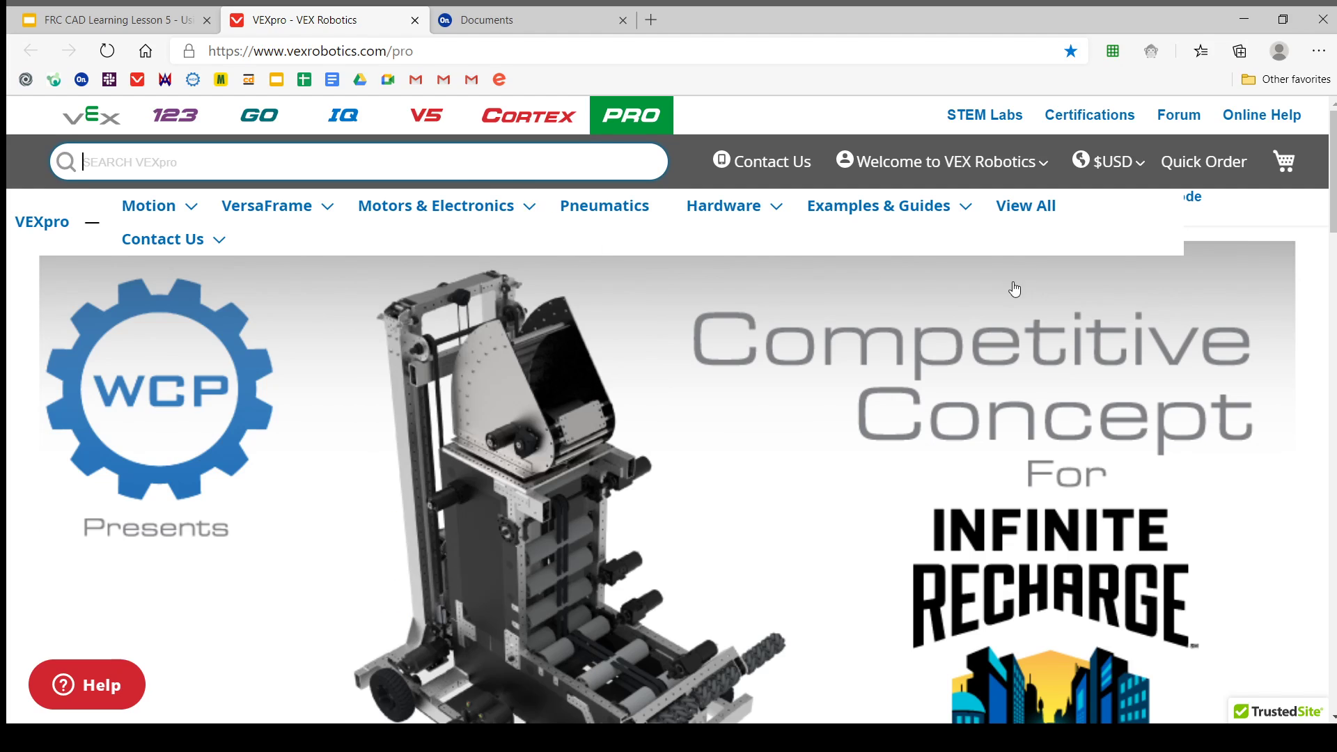
{"action": "type", "text": "versa "}
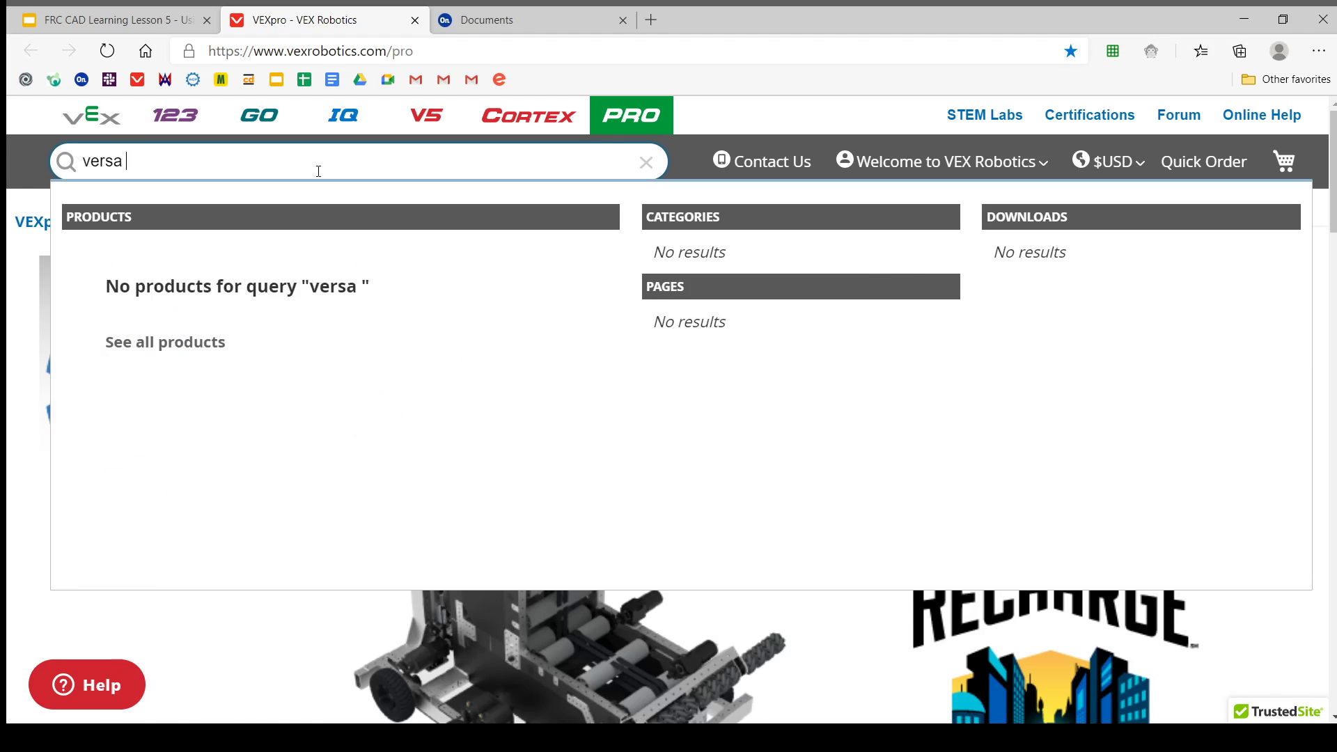
{"action": "type", "text": "frame"}
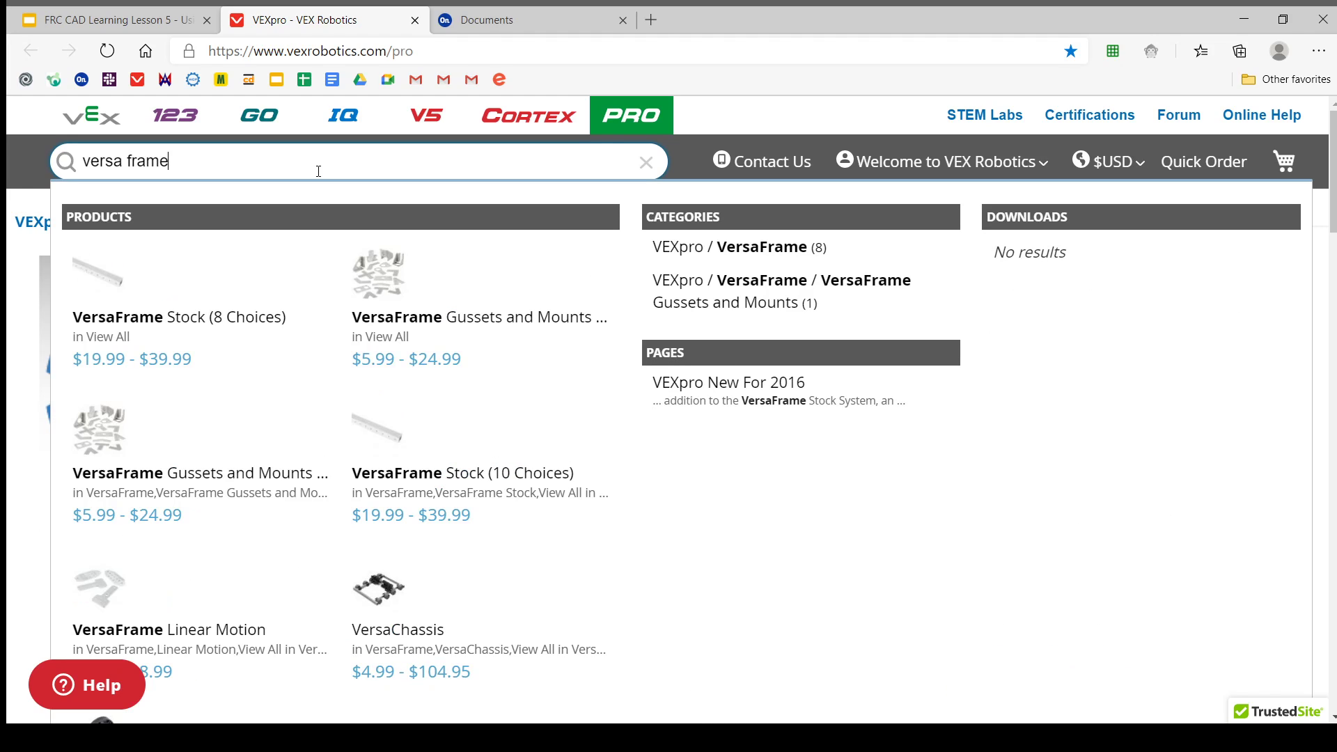
{"action": "mouse_move", "coordinate": [330, 217]}
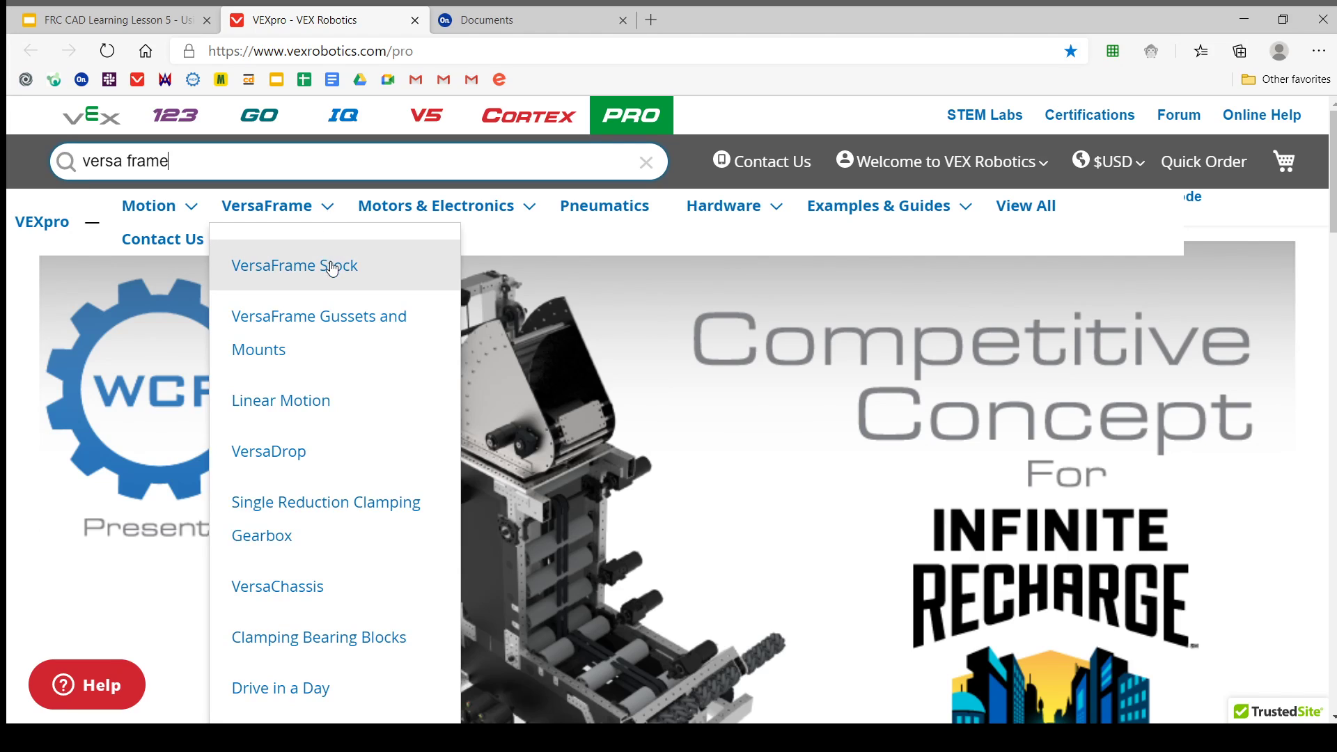
{"action": "left_click", "coordinate": [331, 273]}
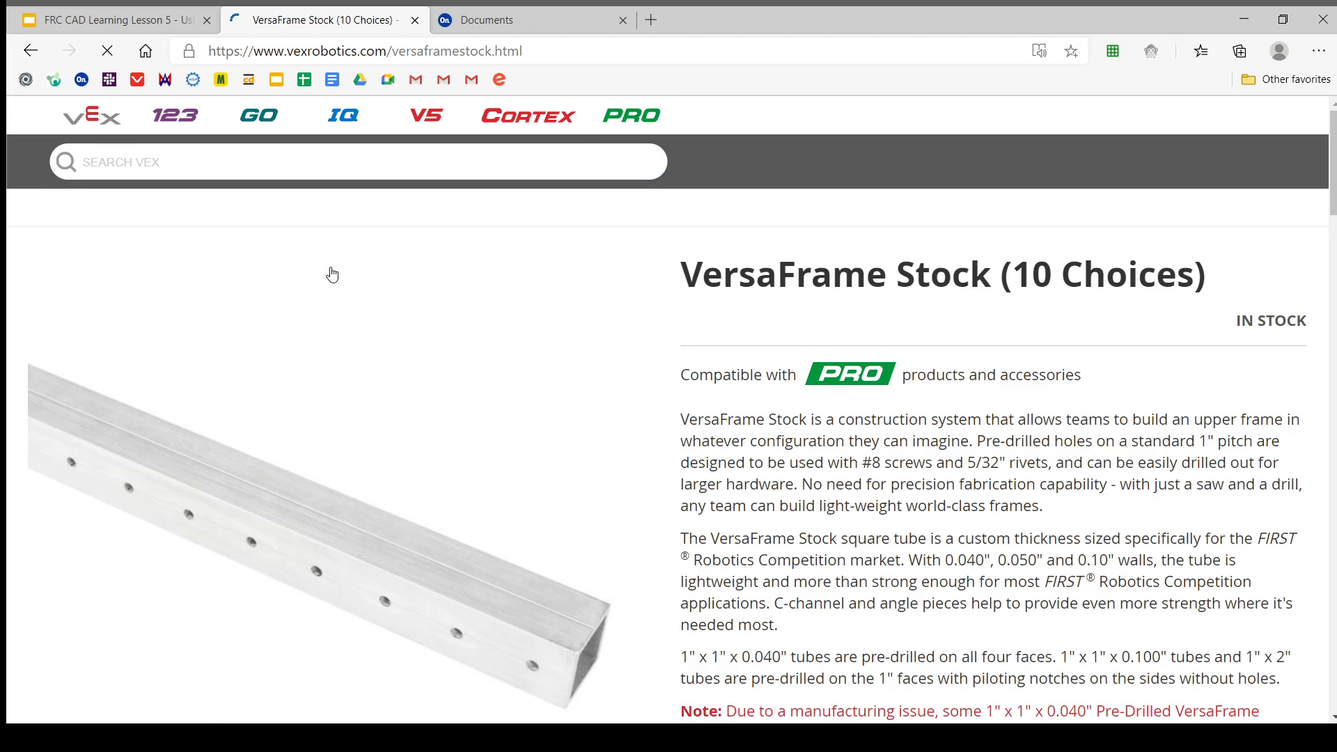
Browse the VersaFrame Stock product photos and bring up the 1" x 2" x 0.050" pre-drilled aluminum tube.
{"action": "scroll", "coordinate": [449, 305], "scroll_direction": "down", "scroll_amount": 7}
{"action": "scroll", "coordinate": [488, 299], "scroll_direction": "up", "scroll_amount": 3}
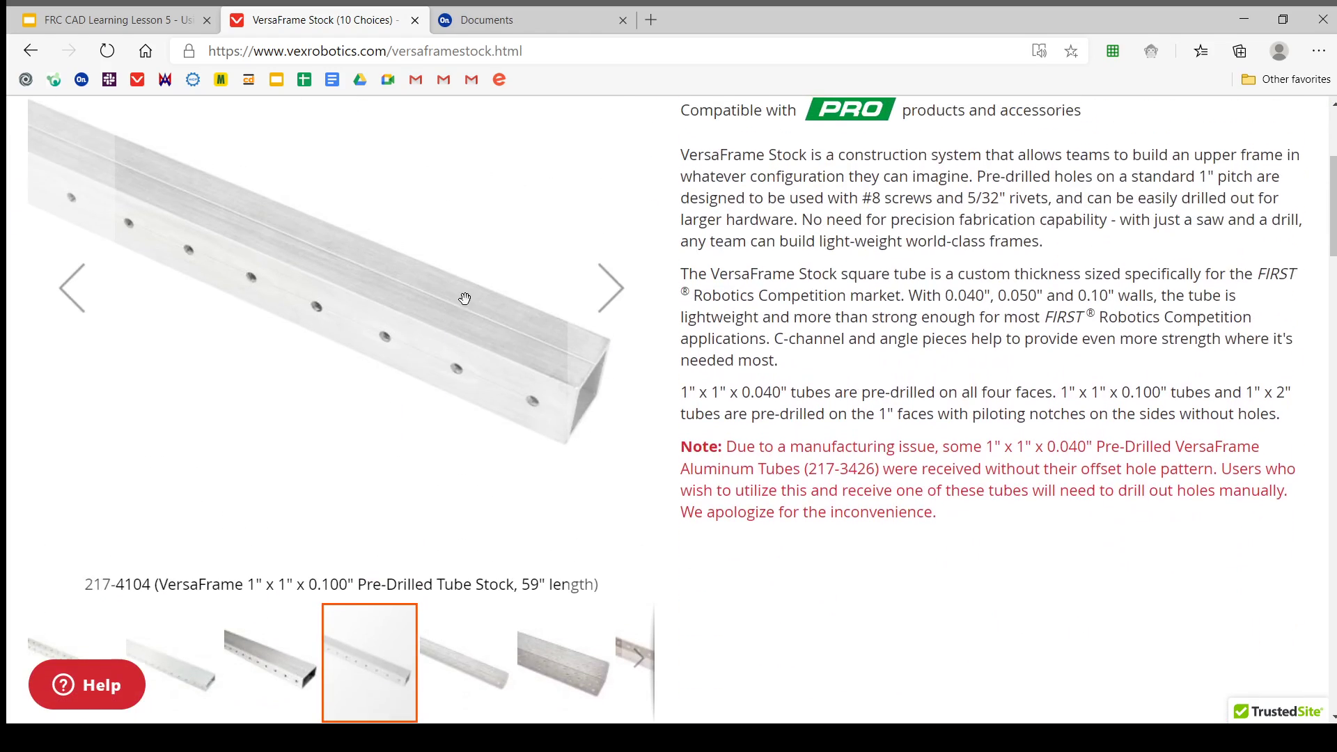
{"action": "left_click", "coordinate": [604, 292]}
{"action": "left_click", "coordinate": [601, 293]}
{"action": "left_click", "coordinate": [599, 292]}
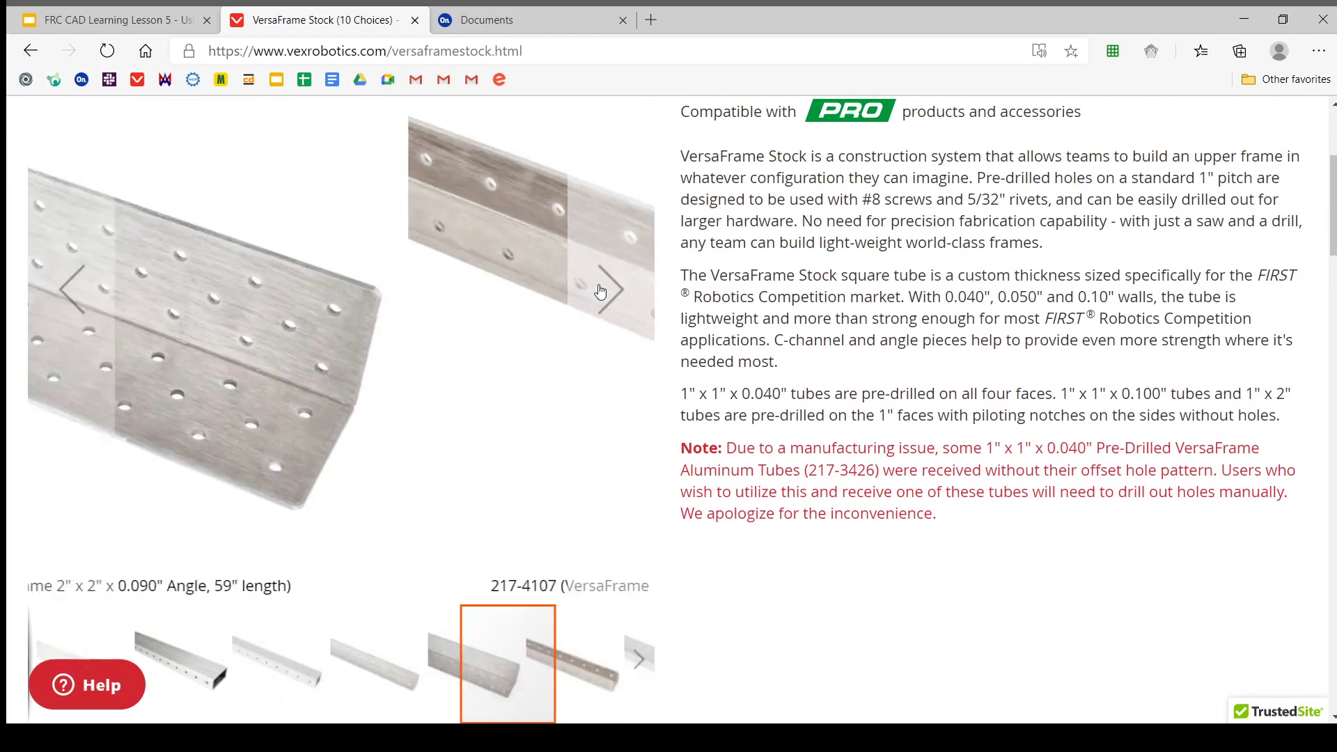
{"action": "left_click", "coordinate": [596, 293]}
{"action": "left_click", "coordinate": [595, 292]}
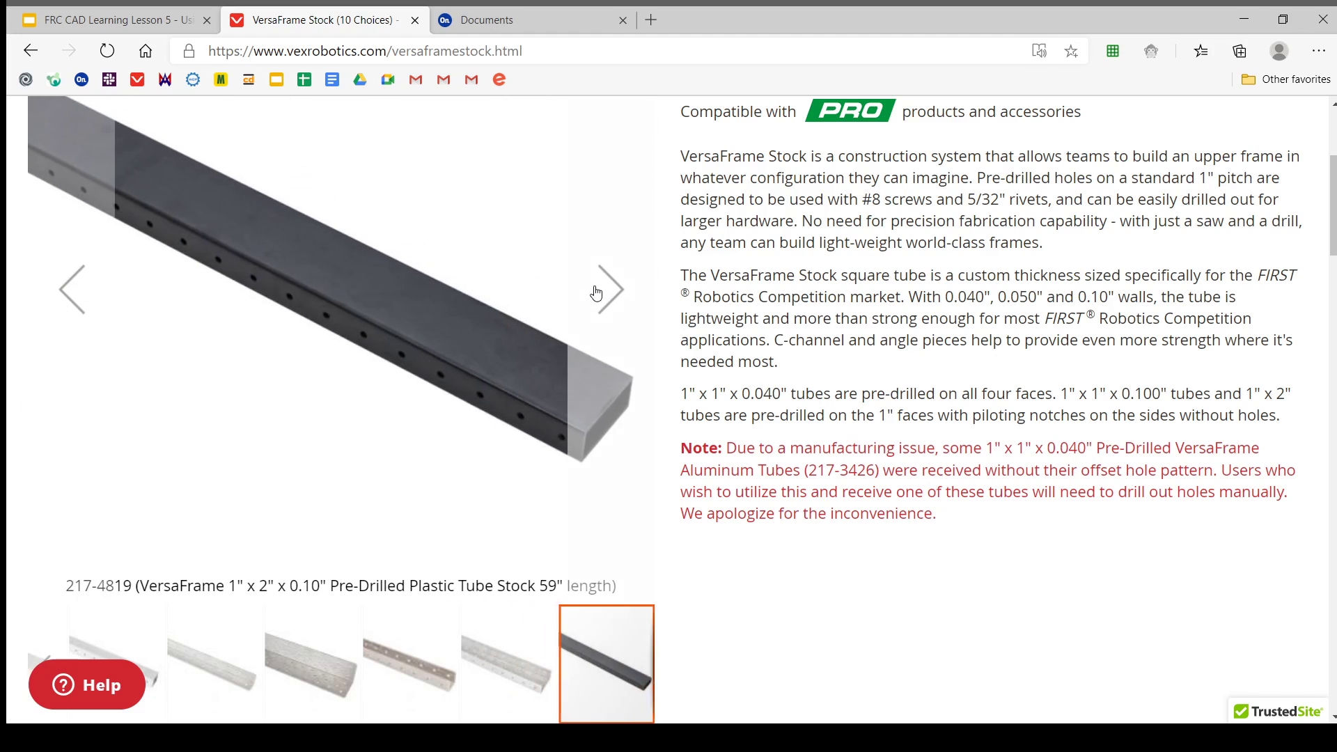
{"action": "left_click", "coordinate": [595, 294]}
{"action": "left_click", "coordinate": [593, 295]}
{"action": "left_click", "coordinate": [593, 295]}
{"action": "left_click", "coordinate": [594, 294]}
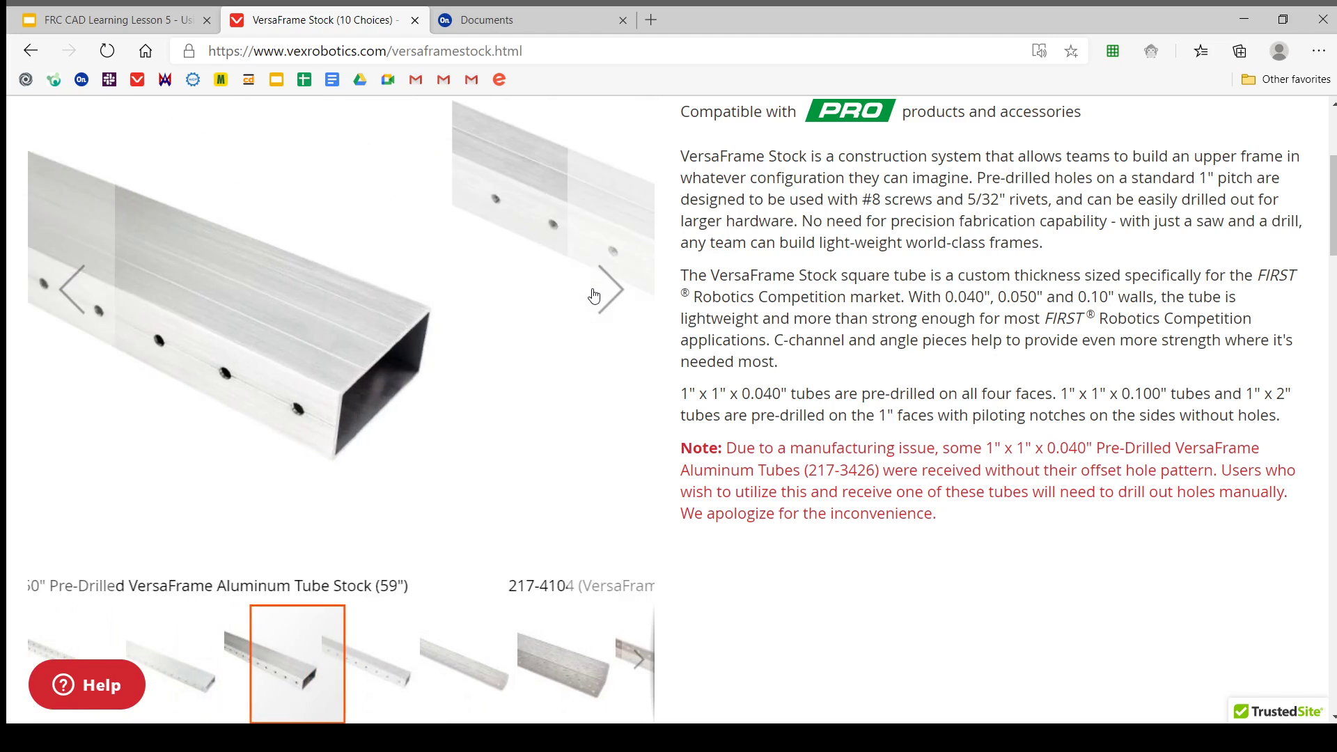
{"action": "left_click", "coordinate": [593, 295]}
{"action": "left_click", "coordinate": [593, 294]}
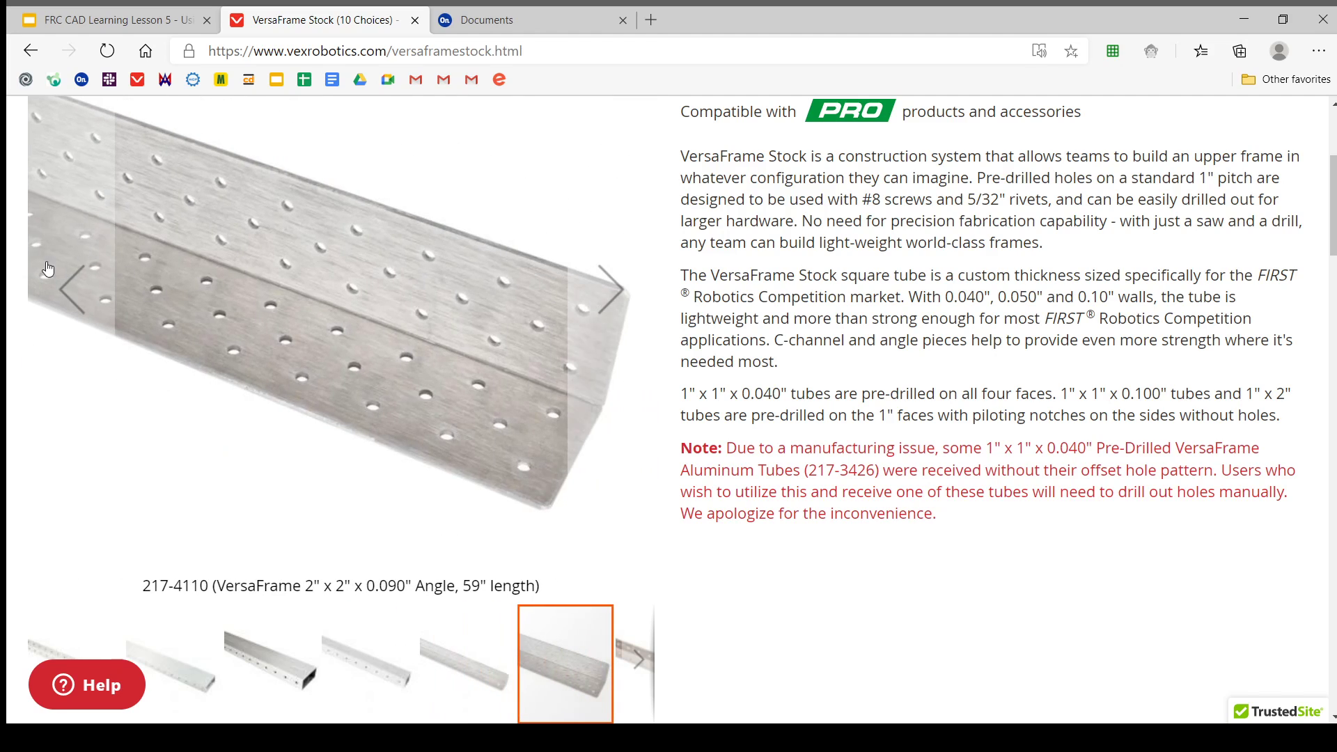
{"action": "left_click", "coordinate": [37, 278]}
{"action": "left_click", "coordinate": [37, 278]}
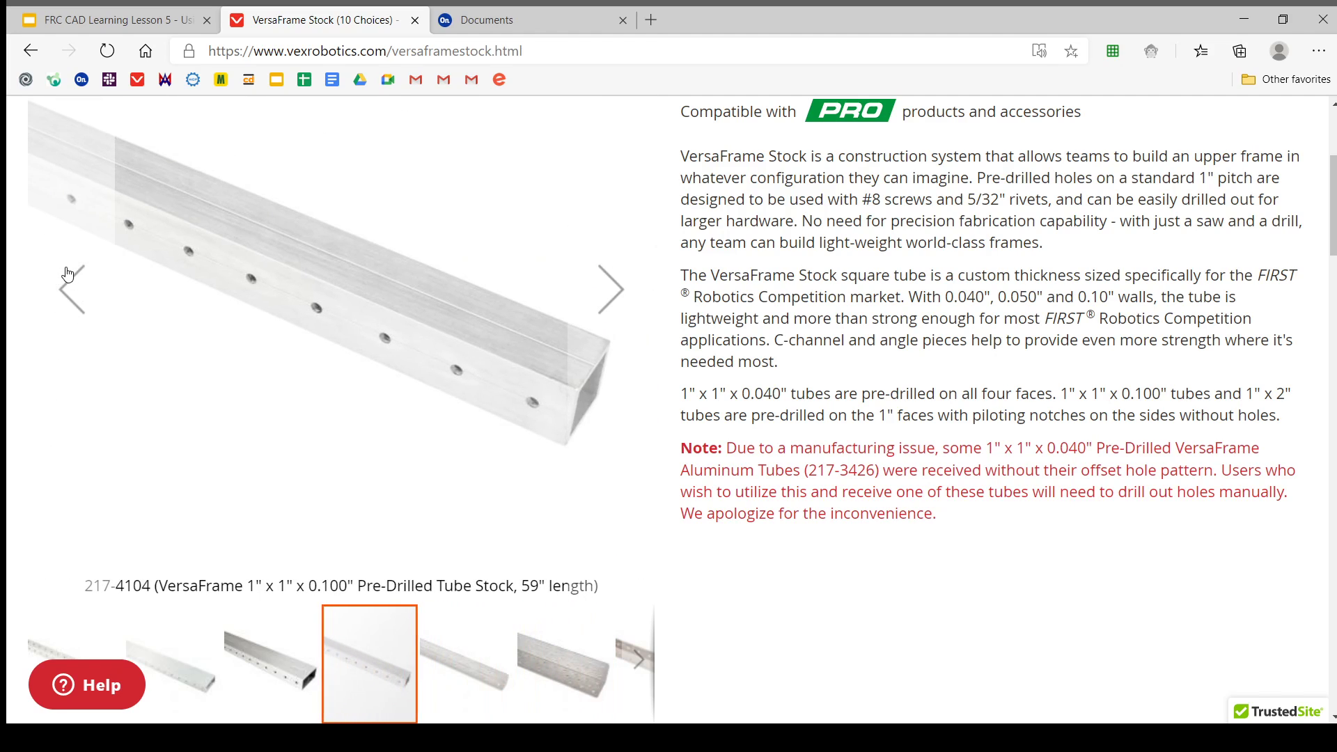
{"action": "left_click", "coordinate": [62, 284]}
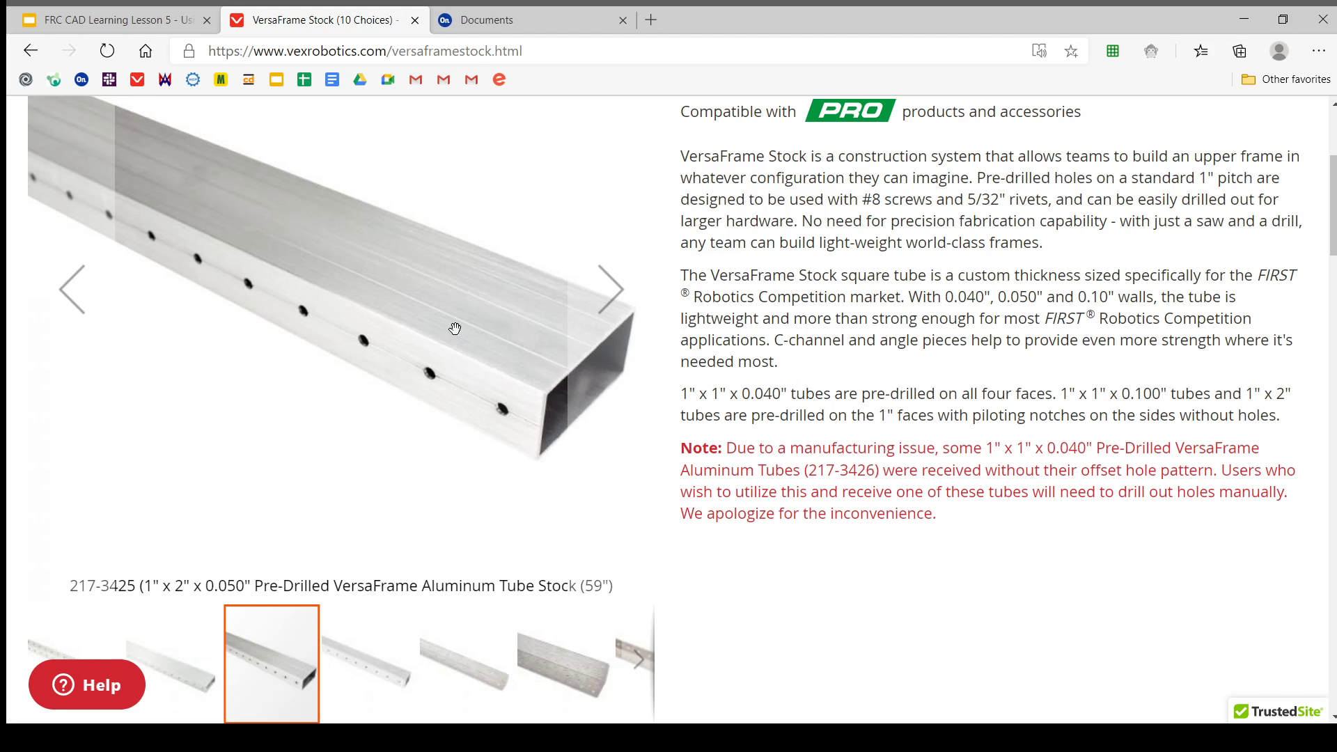
Examine the size, wall thickness and length in the 1" x 2" x 0.050" aluminum tube's name in the product list.
{"action": "scroll", "coordinate": [496, 300], "scroll_direction": "down", "scroll_amount": 5}
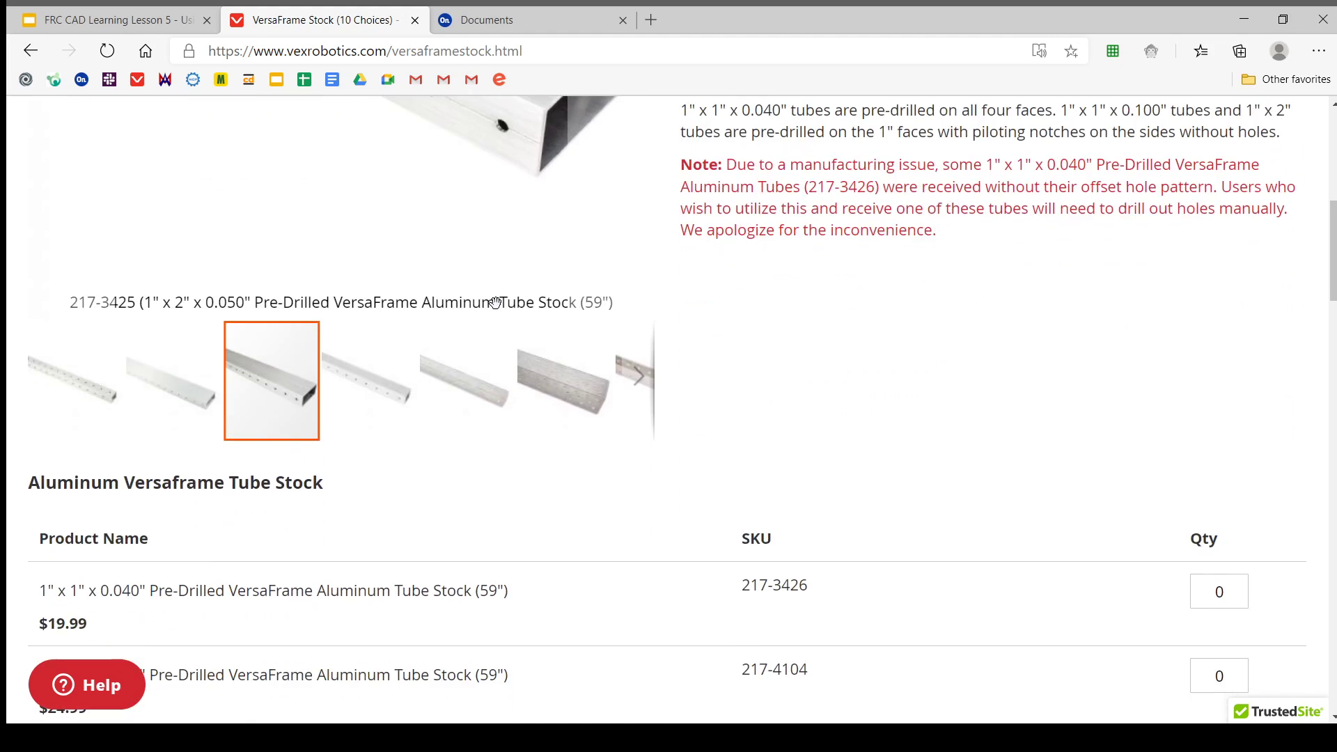
{"action": "scroll", "coordinate": [145, 465], "scroll_direction": "down", "scroll_amount": 4}
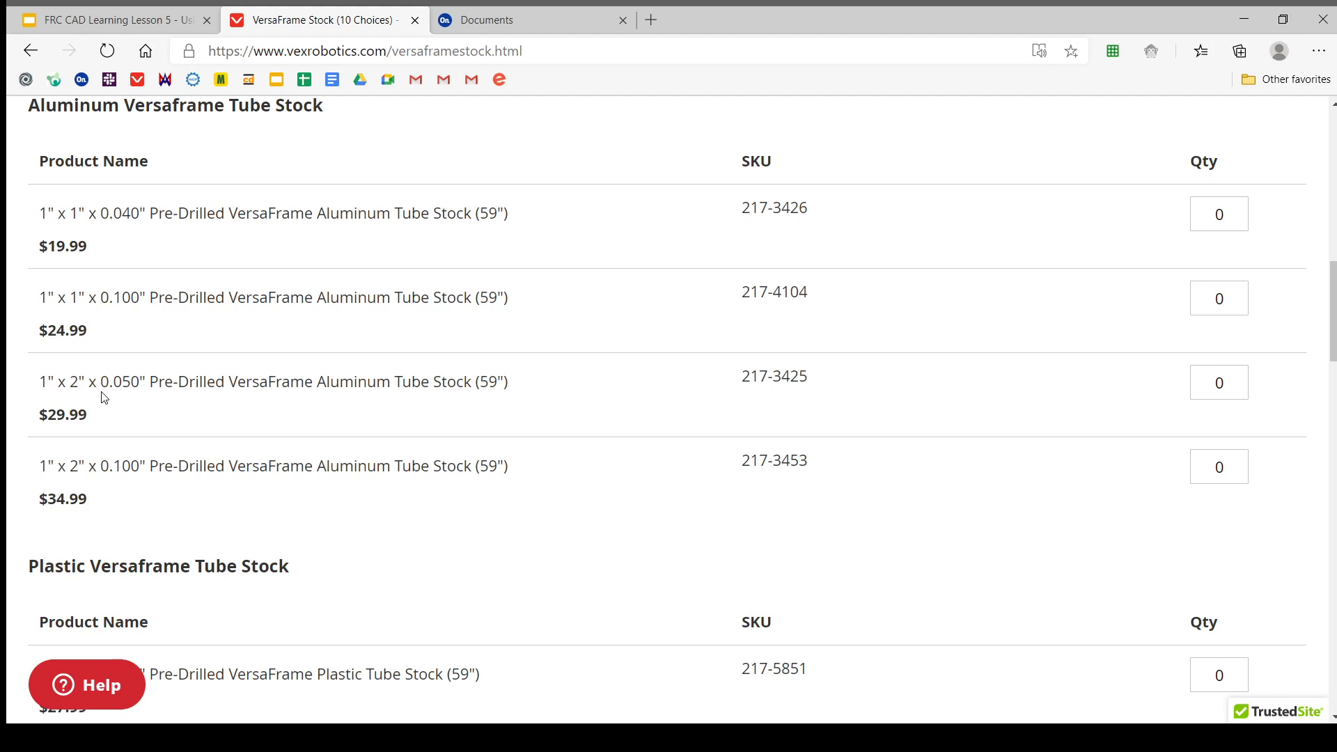
{"action": "left_click_drag", "start_coordinate": [105, 383], "coordinate": [136, 383]}
{"action": "left_click", "coordinate": [130, 425]}
{"action": "left_click_drag", "start_coordinate": [51, 382], "coordinate": [93, 381]}
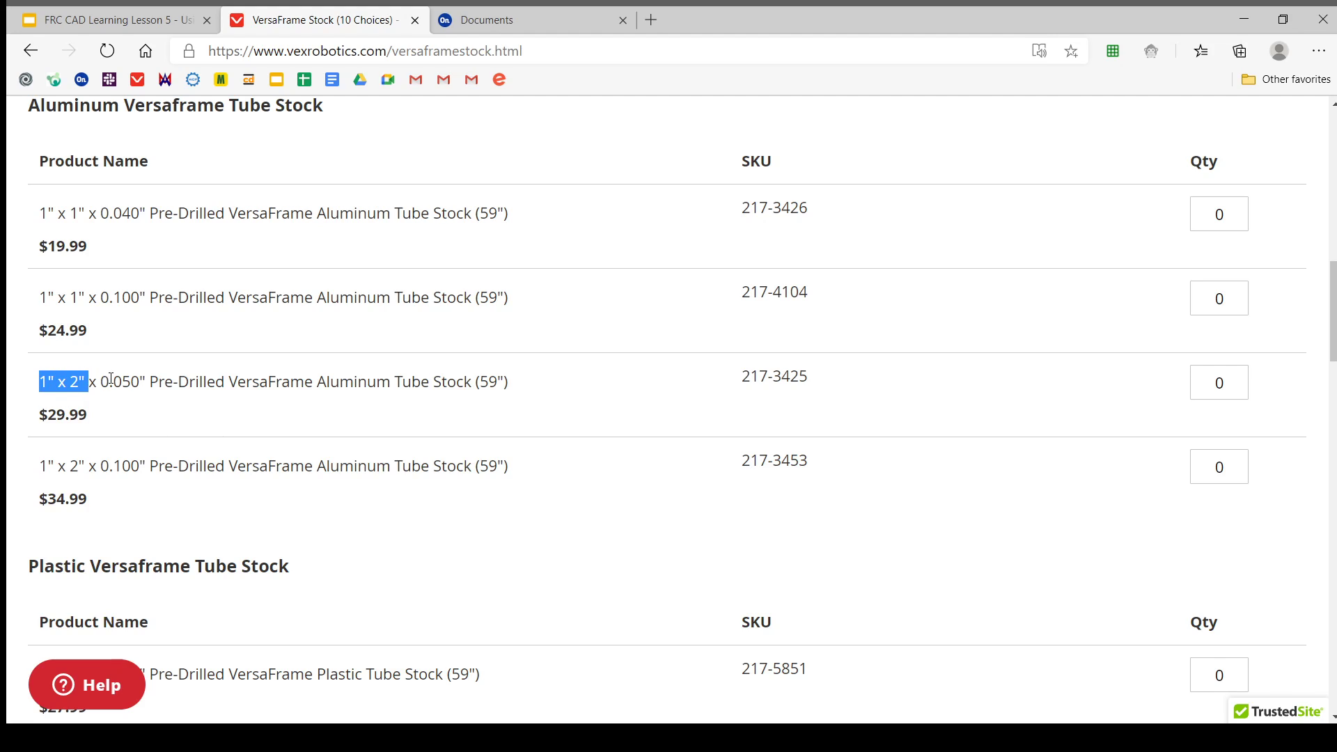
{"action": "left_click", "coordinate": [160, 379]}
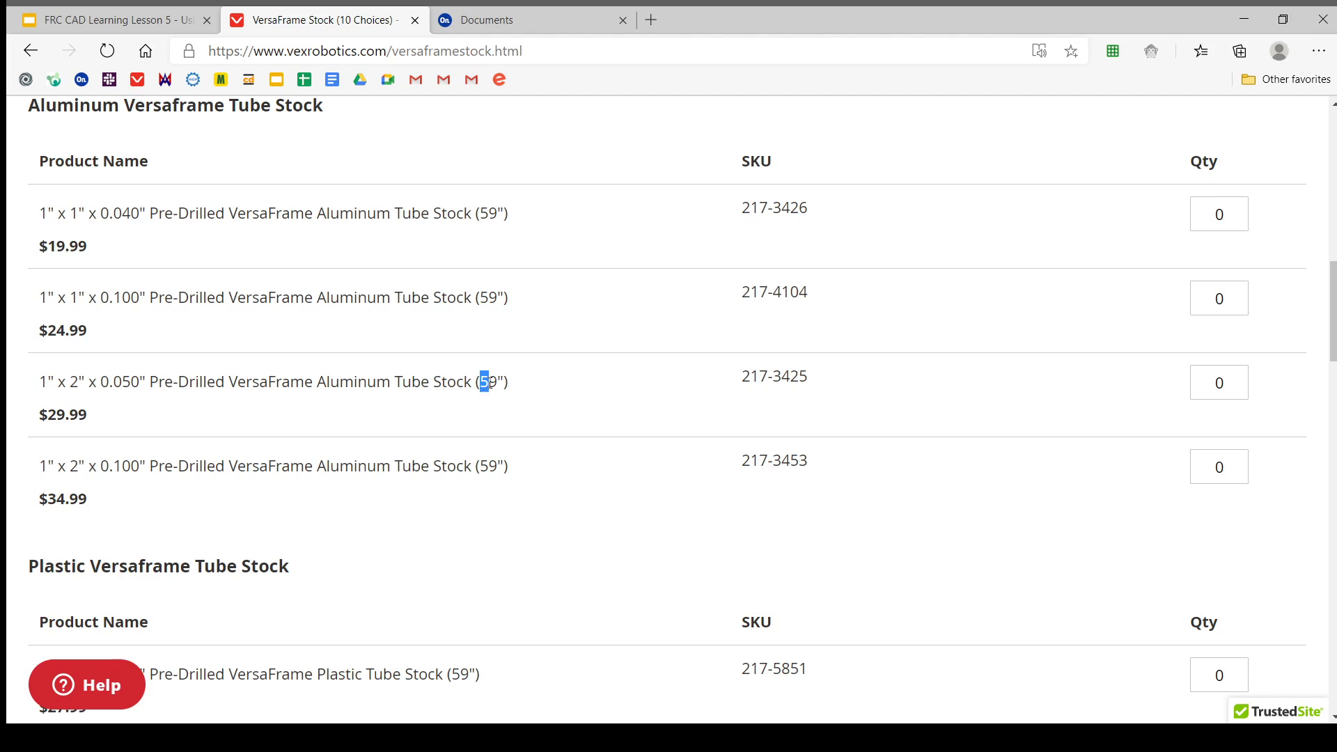
{"action": "left_click", "coordinate": [516, 393]}
Show the CAD files offered for the VersaFrame Stock products.
{"action": "scroll", "coordinate": [464, 385], "scroll_direction": "down", "scroll_amount": 4}
{"action": "scroll", "coordinate": [257, 382], "scroll_direction": "down", "scroll_amount": 6}
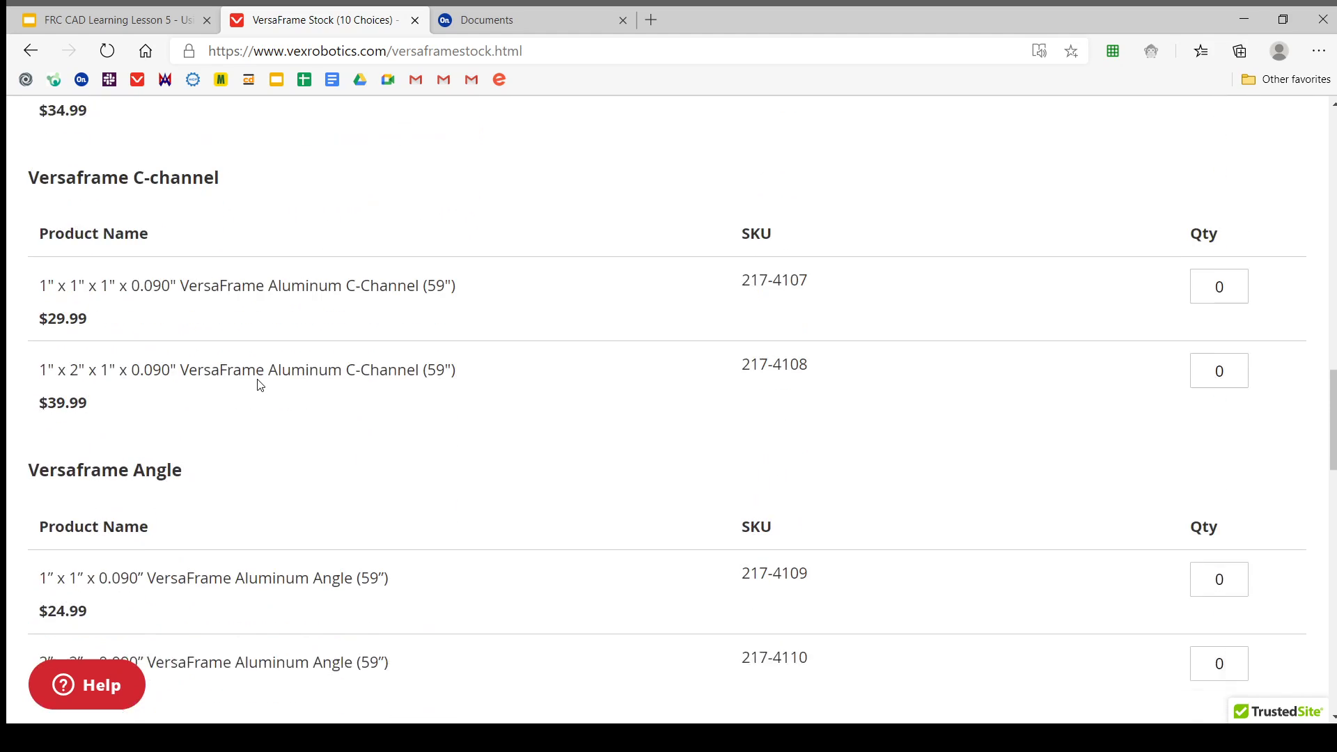
{"action": "scroll", "coordinate": [259, 386], "scroll_direction": "down", "scroll_amount": 9}
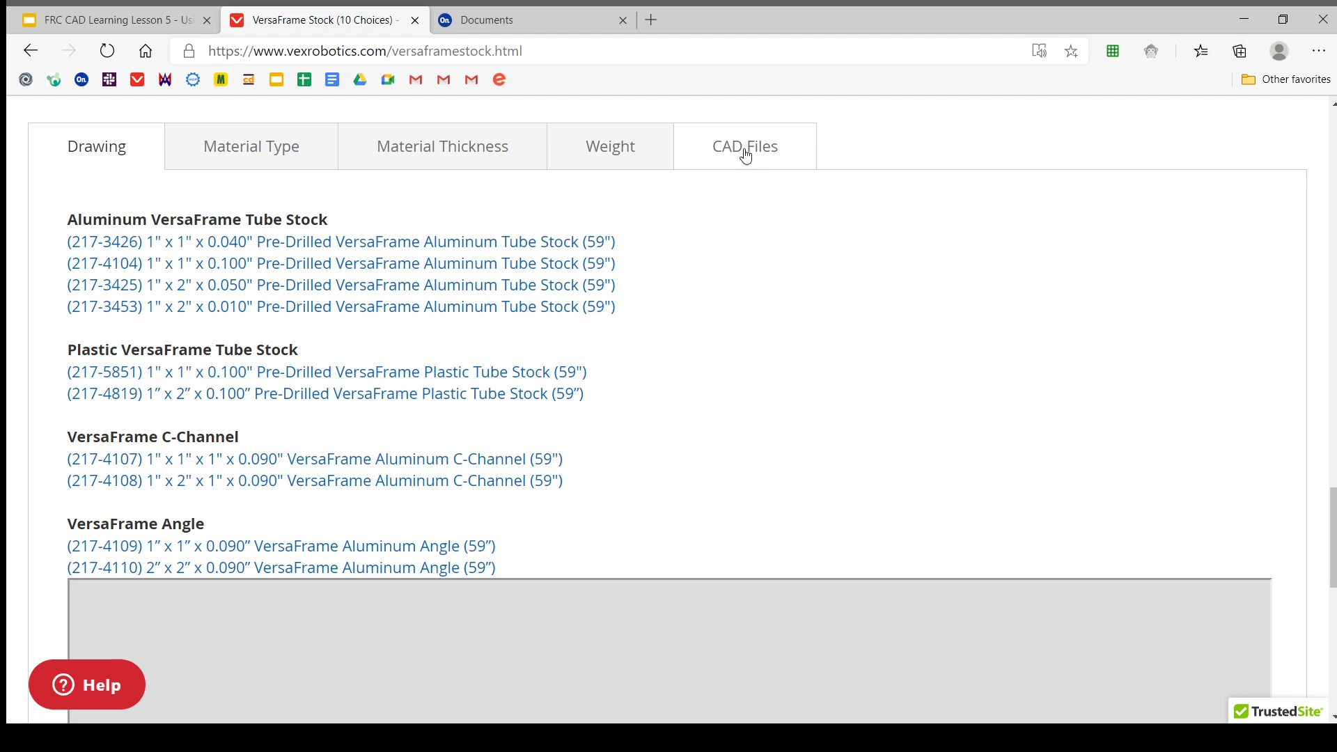
{"action": "scroll", "coordinate": [488, 446], "scroll_direction": "down", "scroll_amount": 7}
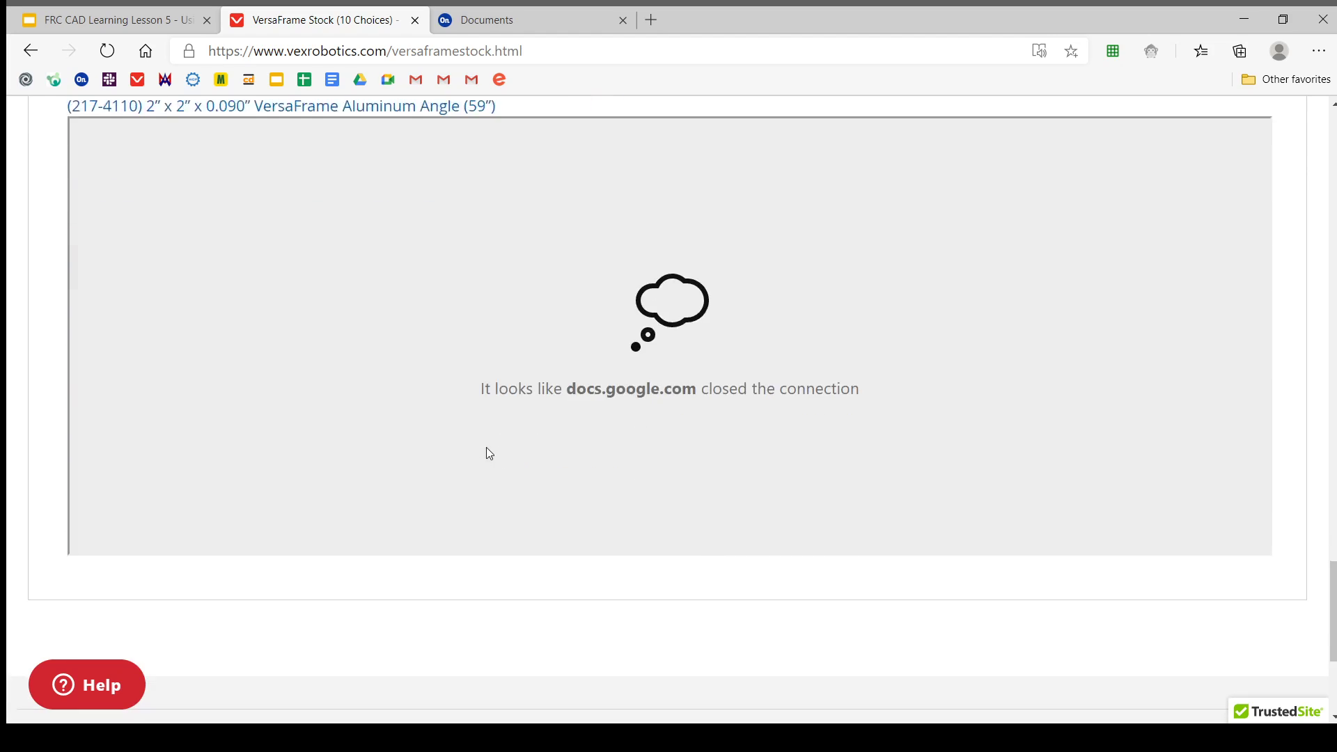
{"action": "scroll", "coordinate": [491, 451], "scroll_direction": "up", "scroll_amount": 7}
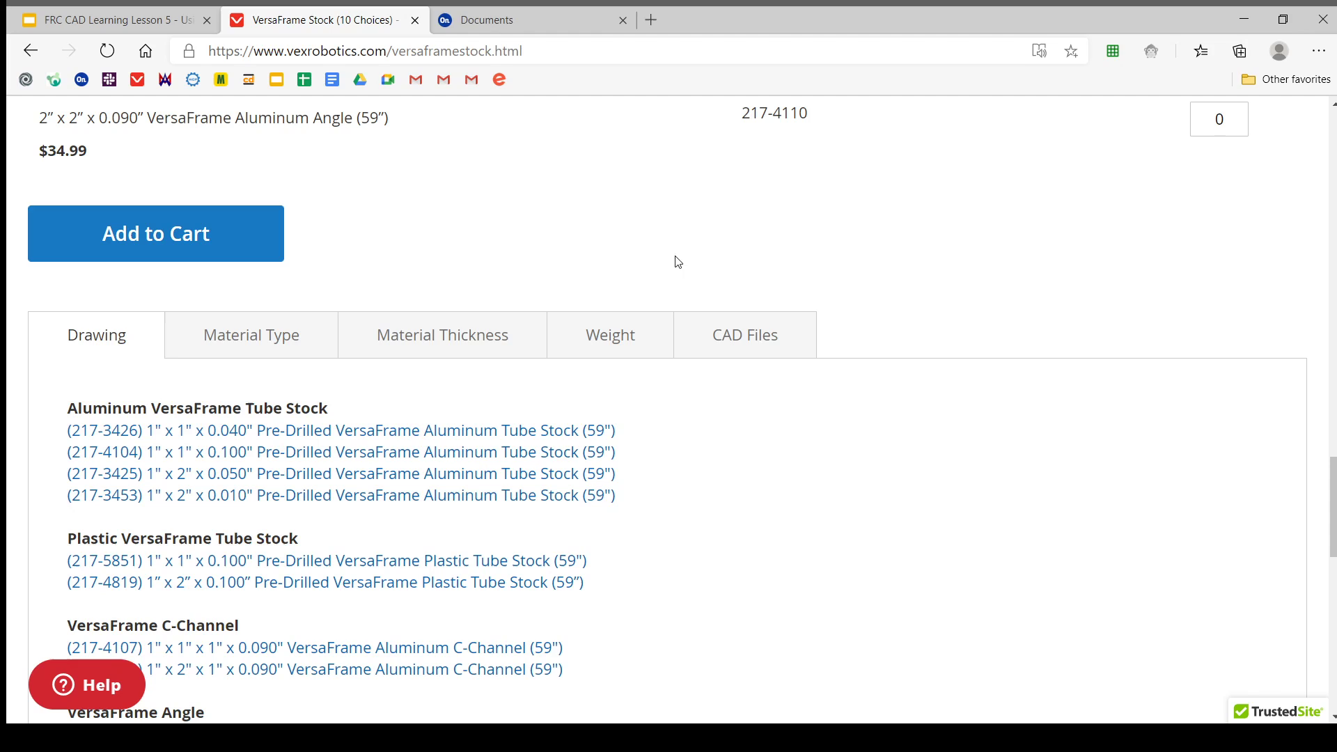
{"action": "left_click", "coordinate": [741, 333]}
{"action": "scroll", "coordinate": [349, 194], "scroll_direction": "up", "scroll_amount": 3}
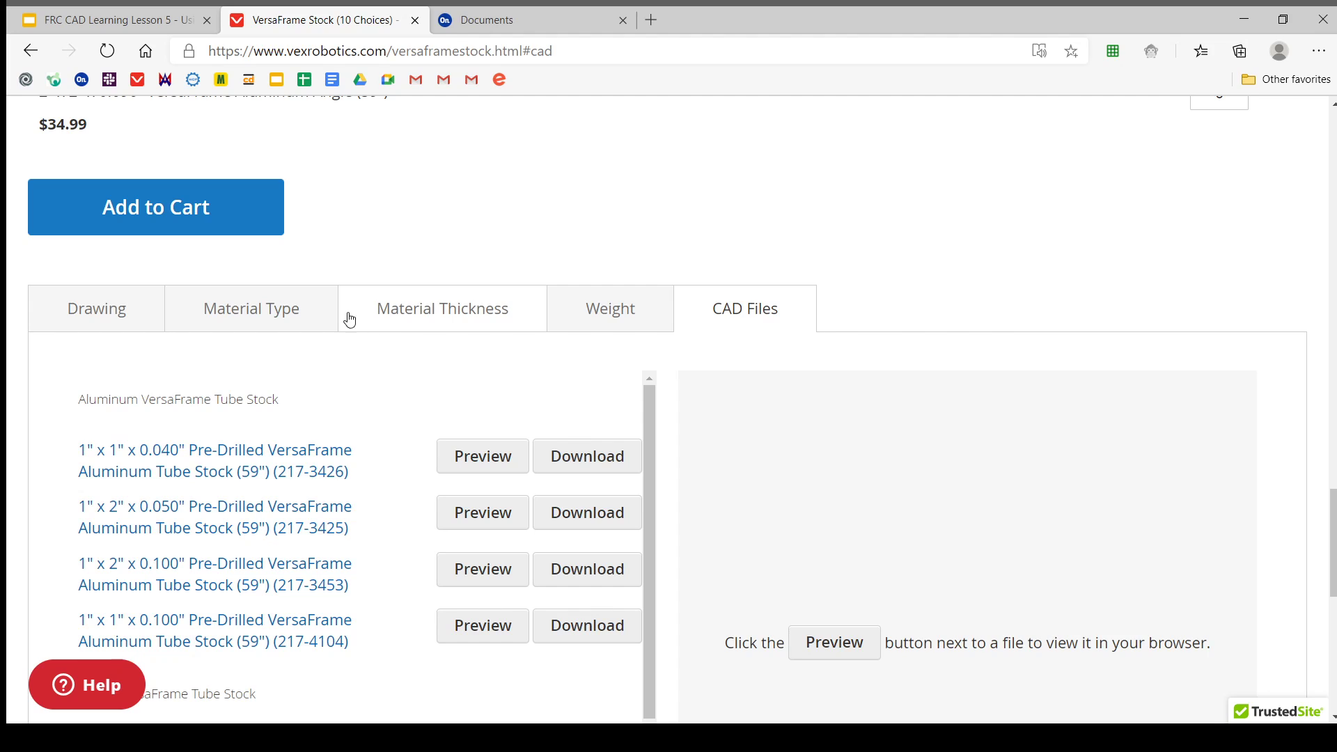
Look through the CAD file list for the aluminum and plastic tube stock, C-channel and angle.
{"action": "scroll", "coordinate": [476, 378], "scroll_direction": "down", "scroll_amount": 1}
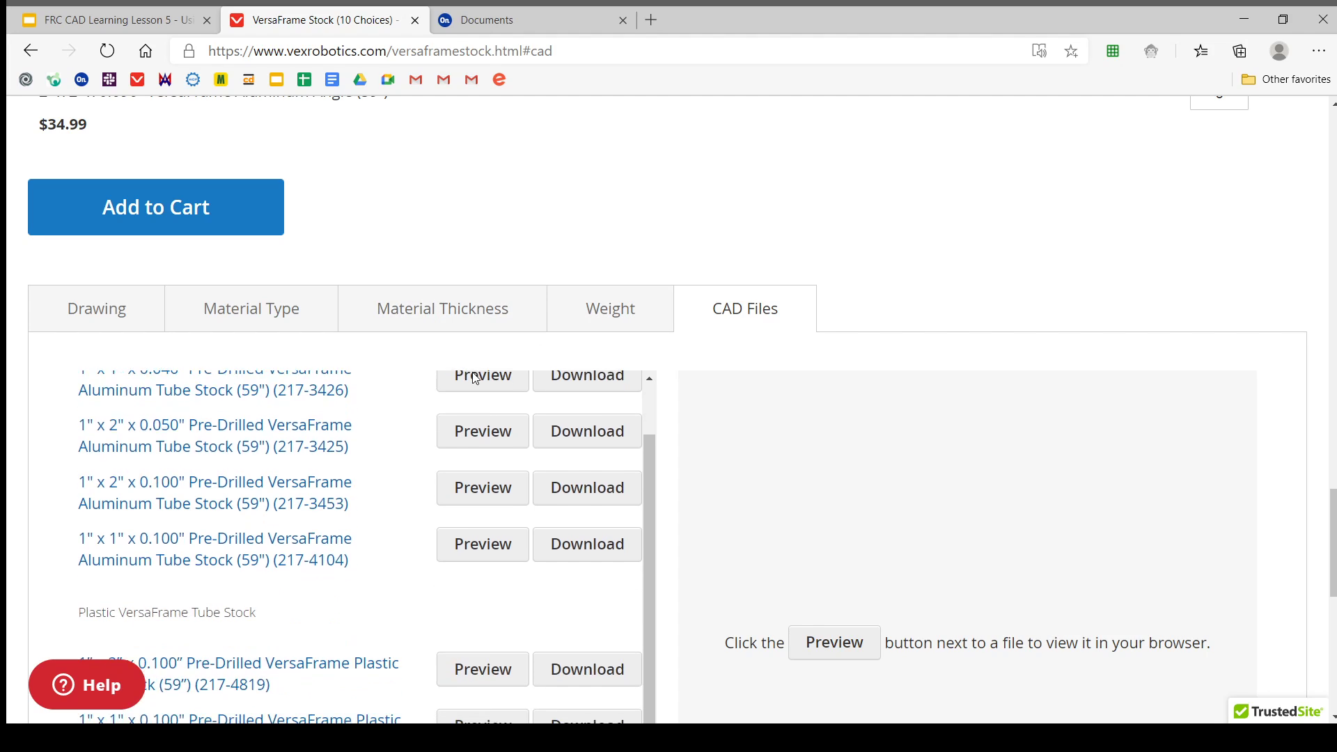
{"action": "scroll", "coordinate": [473, 379], "scroll_direction": "up", "scroll_amount": 1}
{"action": "scroll", "coordinate": [643, 298], "scroll_direction": "down", "scroll_amount": 1}
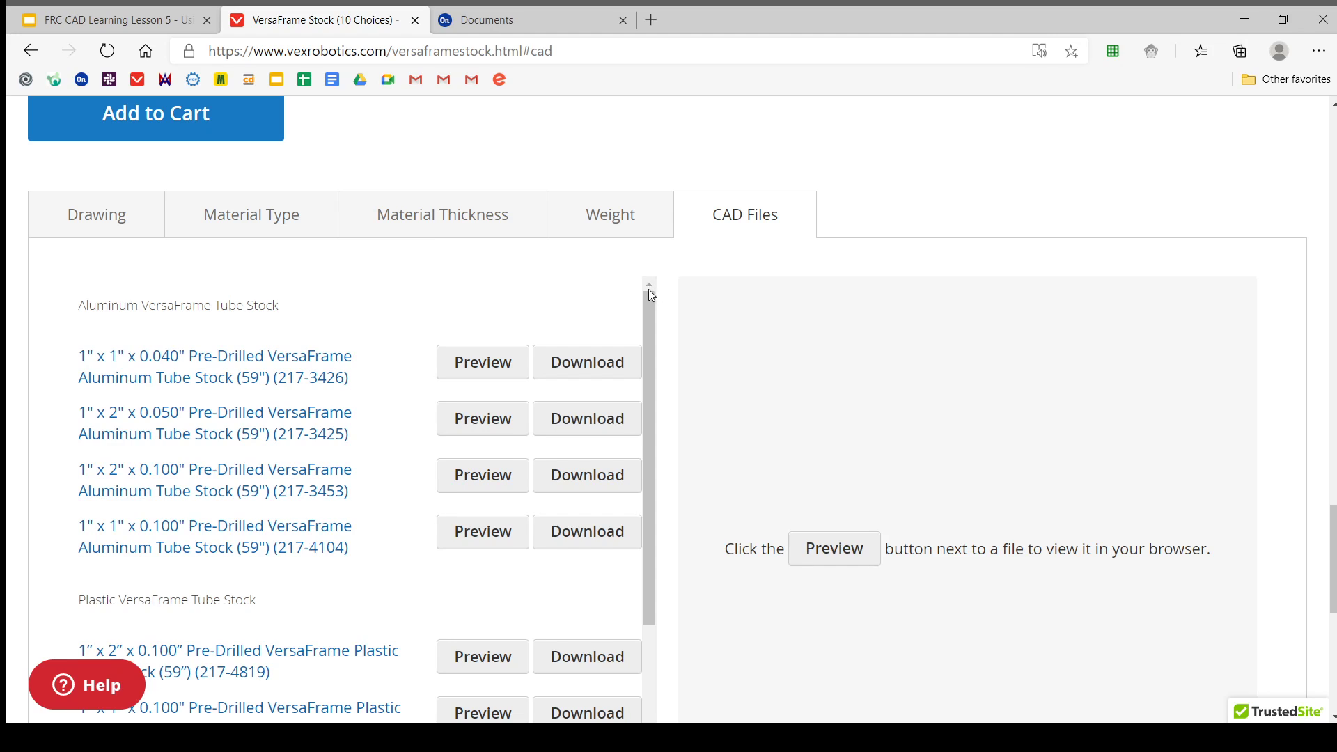
{"action": "scroll", "coordinate": [649, 299], "scroll_direction": "down", "scroll_amount": 1}
{"action": "scroll", "coordinate": [174, 376], "scroll_direction": "down", "scroll_amount": 3}
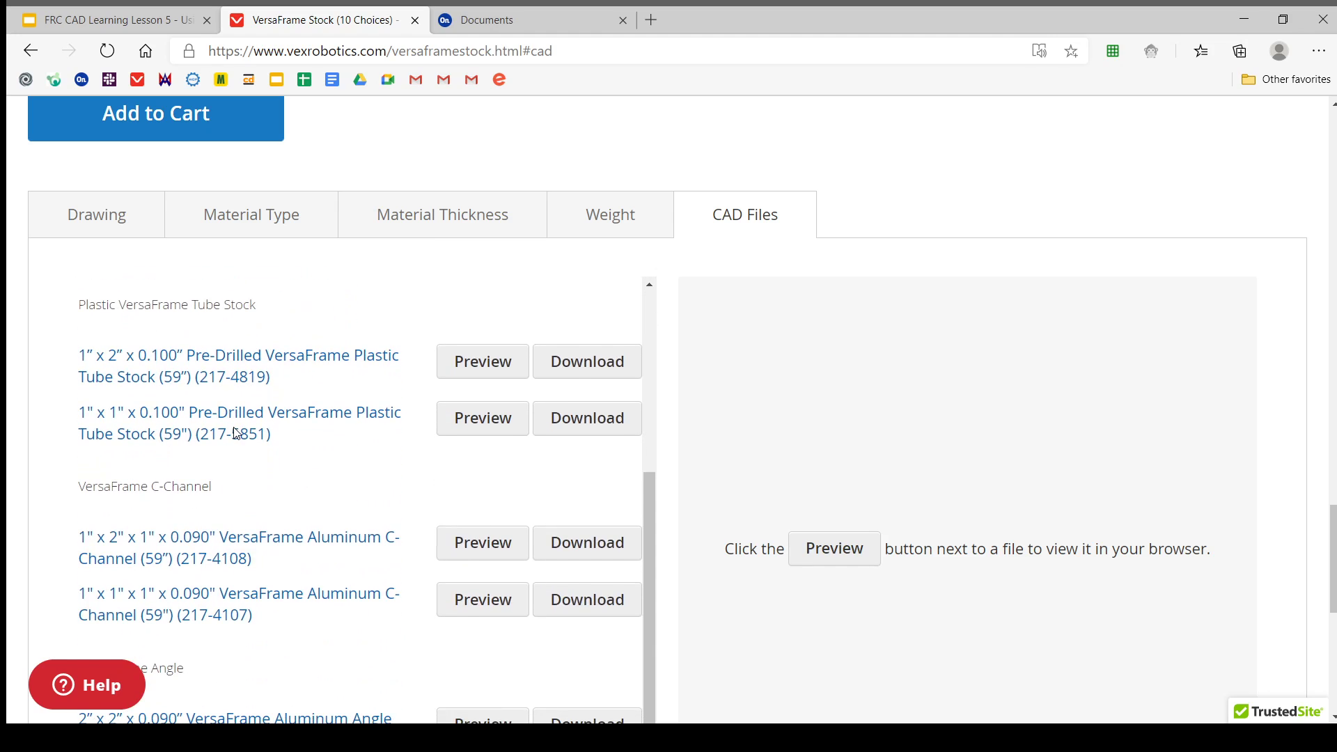
{"action": "scroll", "coordinate": [237, 433], "scroll_direction": "up", "scroll_amount": 3}
{"action": "scroll", "coordinate": [260, 427], "scroll_direction": "down", "scroll_amount": 3}
{"action": "scroll", "coordinate": [224, 373], "scroll_direction": "up", "scroll_amount": 4}
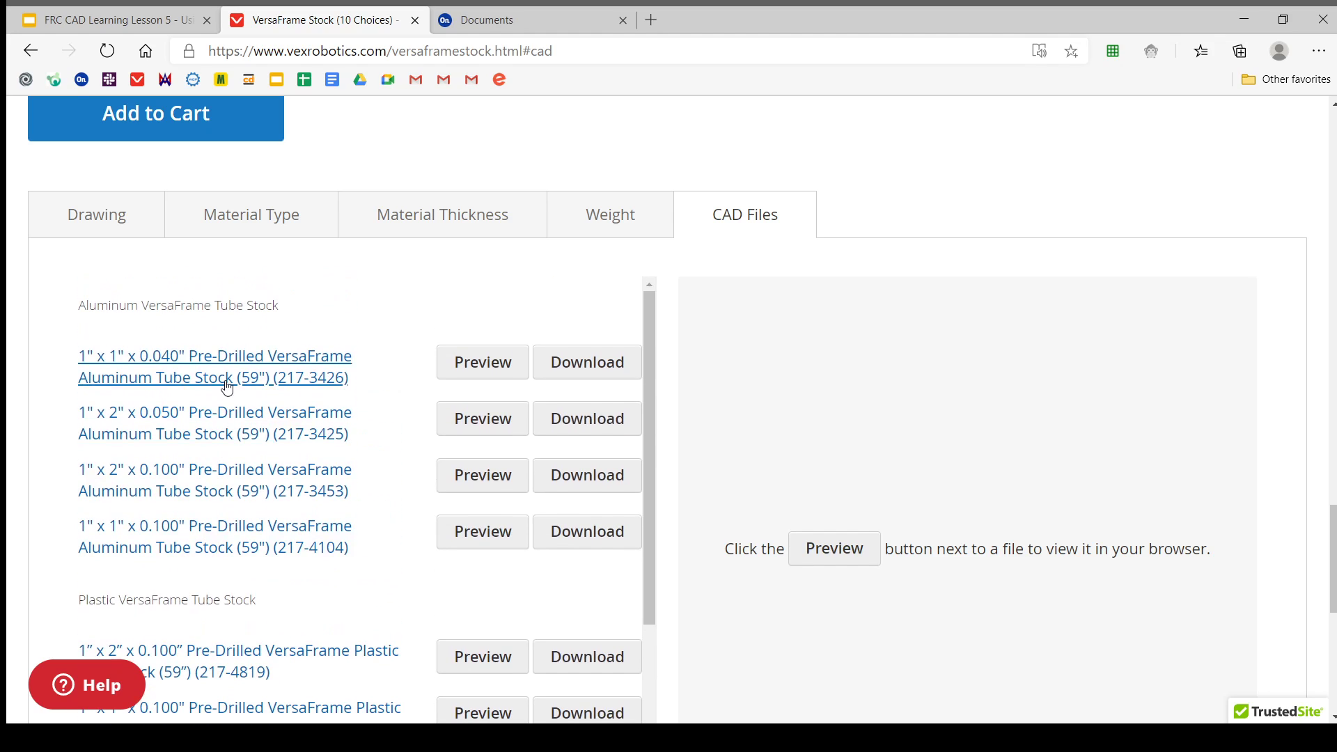
Review the plastic tube, C-channel and angle CAD files, and return to the aluminum tube stock entries.
{"action": "scroll", "coordinate": [226, 387], "scroll_direction": "up", "scroll_amount": 4}
{"action": "scroll", "coordinate": [278, 382], "scroll_direction": "down", "scroll_amount": 6}
{"action": "scroll", "coordinate": [248, 410], "scroll_direction": "down", "scroll_amount": 3}
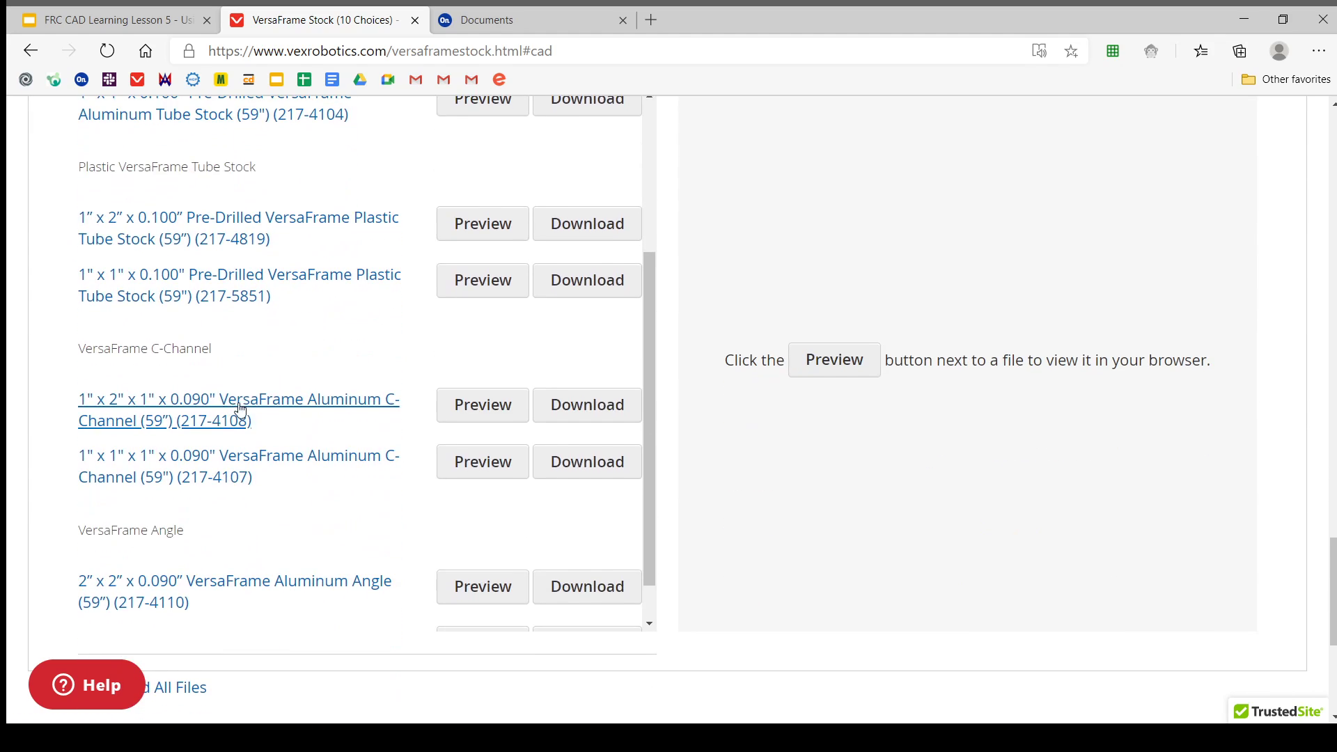
{"action": "scroll", "coordinate": [240, 409], "scroll_direction": "down", "scroll_amount": 1}
{"action": "scroll", "coordinate": [209, 457], "scroll_direction": "up", "scroll_amount": 6}
{"action": "scroll", "coordinate": [209, 454], "scroll_direction": "down", "scroll_amount": 2}
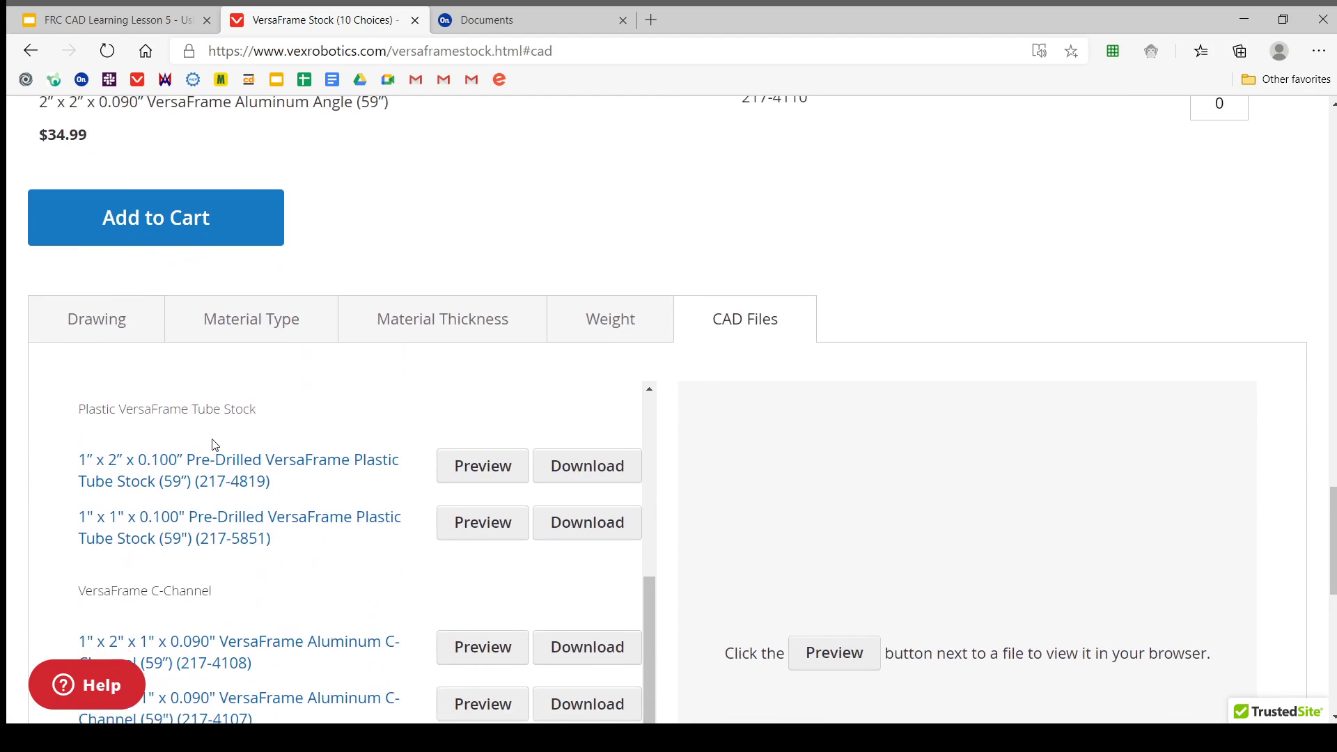
{"action": "scroll", "coordinate": [299, 436], "scroll_direction": "up", "scroll_amount": 6}
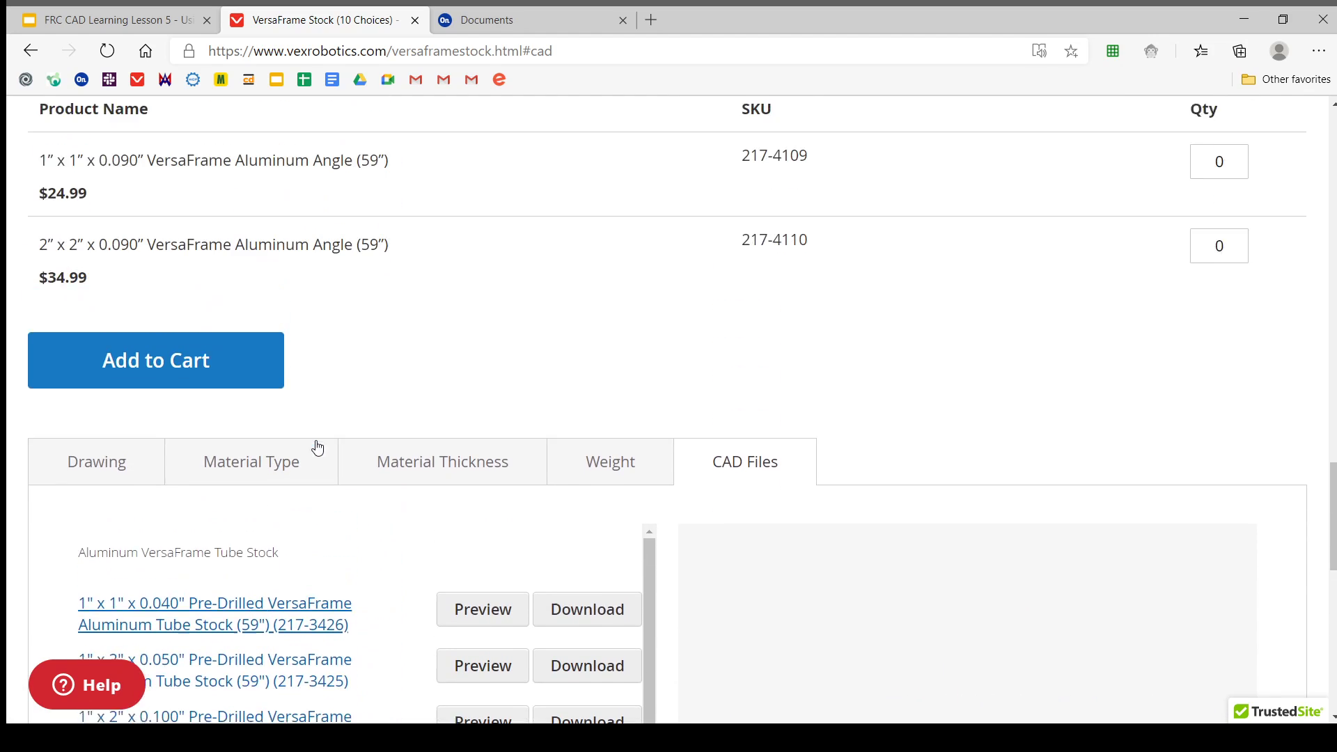
{"action": "scroll", "coordinate": [370, 341], "scroll_direction": "down", "scroll_amount": 3}
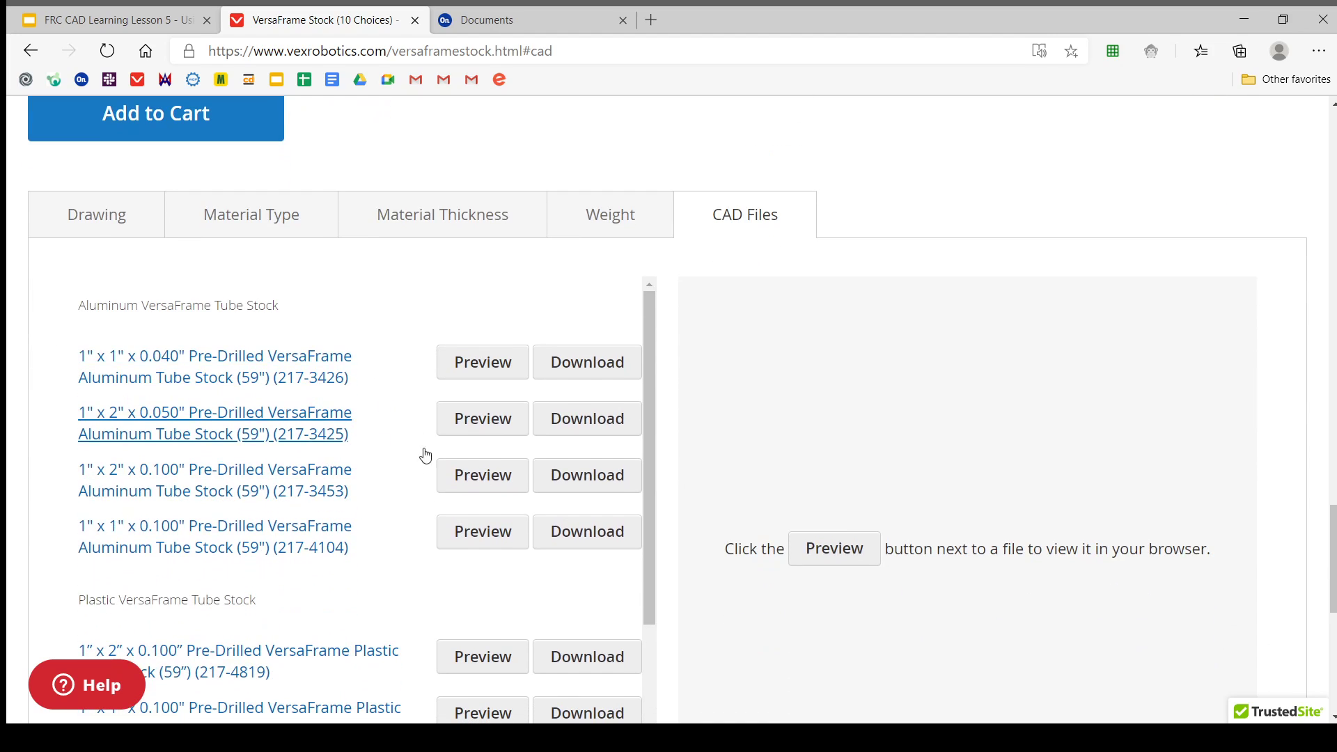
Preview the 1" x 2" x 0.050" pre-drilled aluminum tube in 3D and download its STEP file.
{"action": "left_click", "coordinate": [500, 433]}
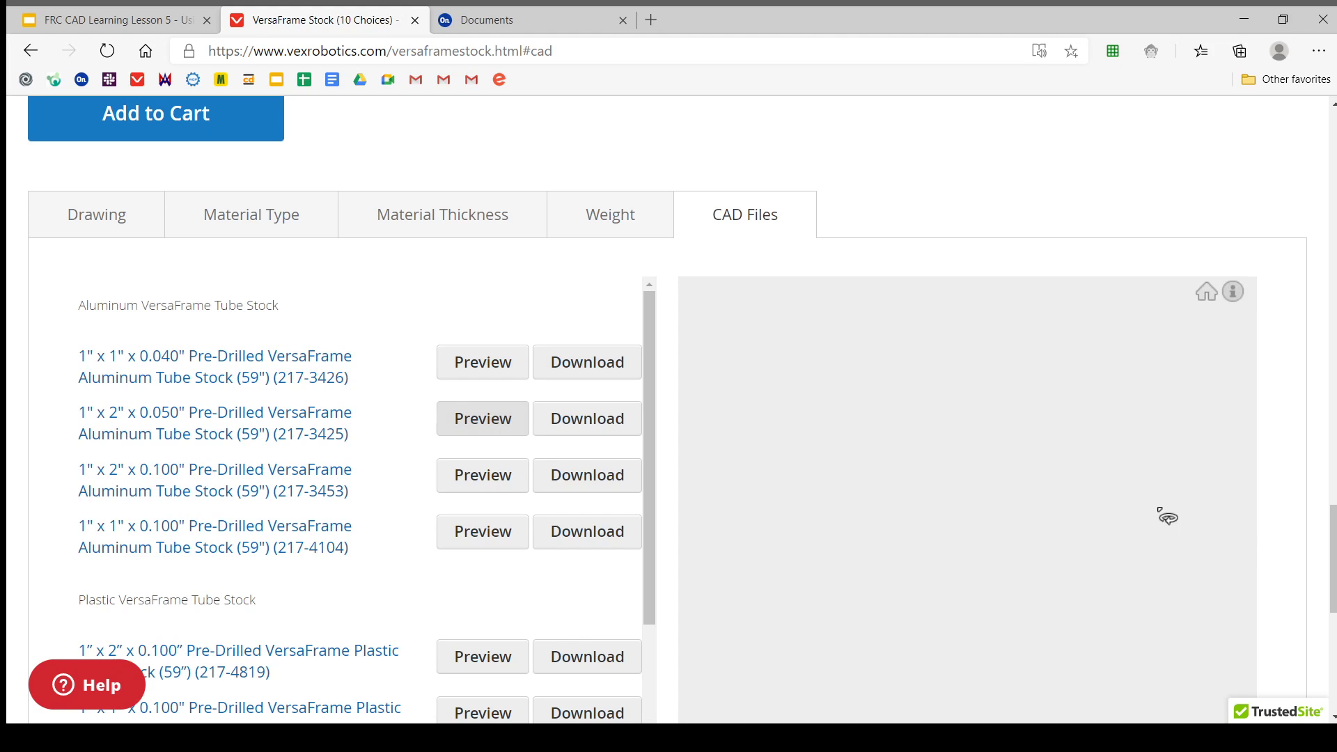
{"action": "left_click_drag", "start_coordinate": [934, 492], "coordinate": [1009, 488]}
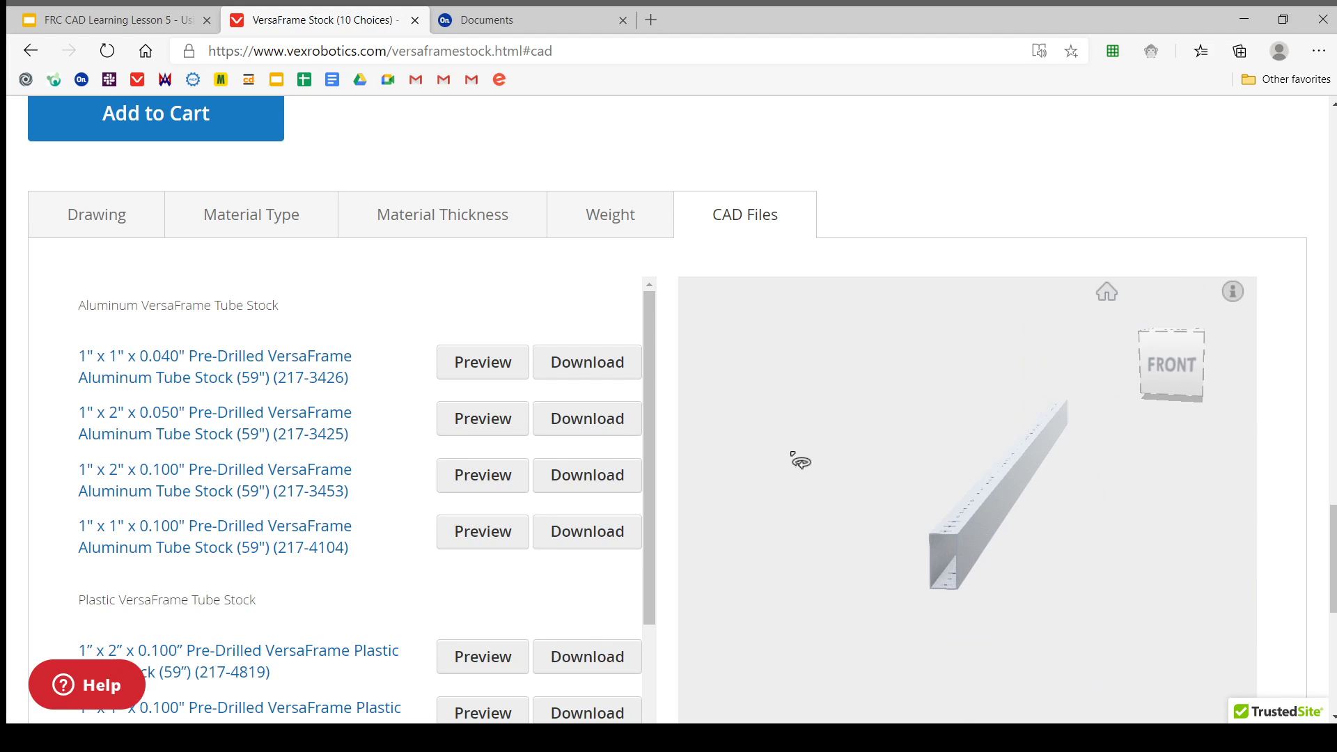
{"action": "left_click", "coordinate": [571, 417]}
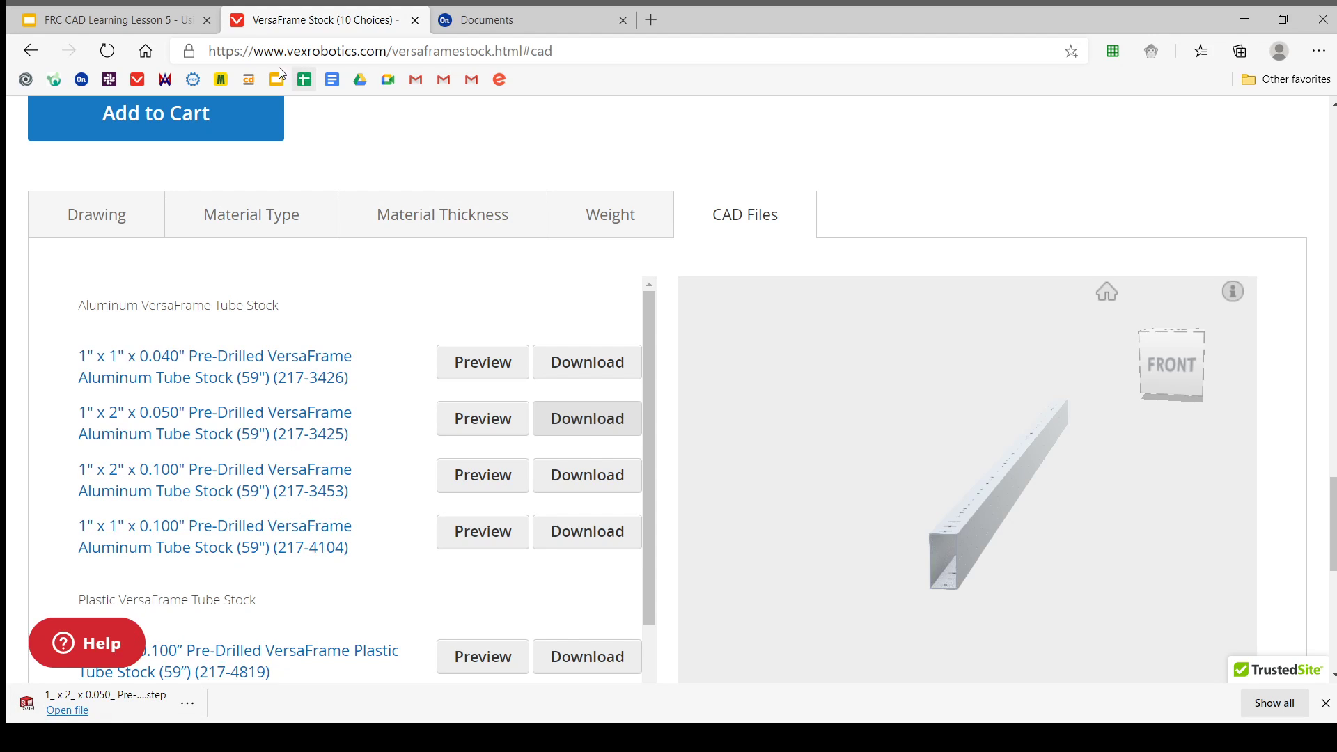
Switch to the lesson slides and read the Importing and Editing instructions on creating and titling the Onshape document.
{"action": "left_click", "coordinate": [128, 19]}
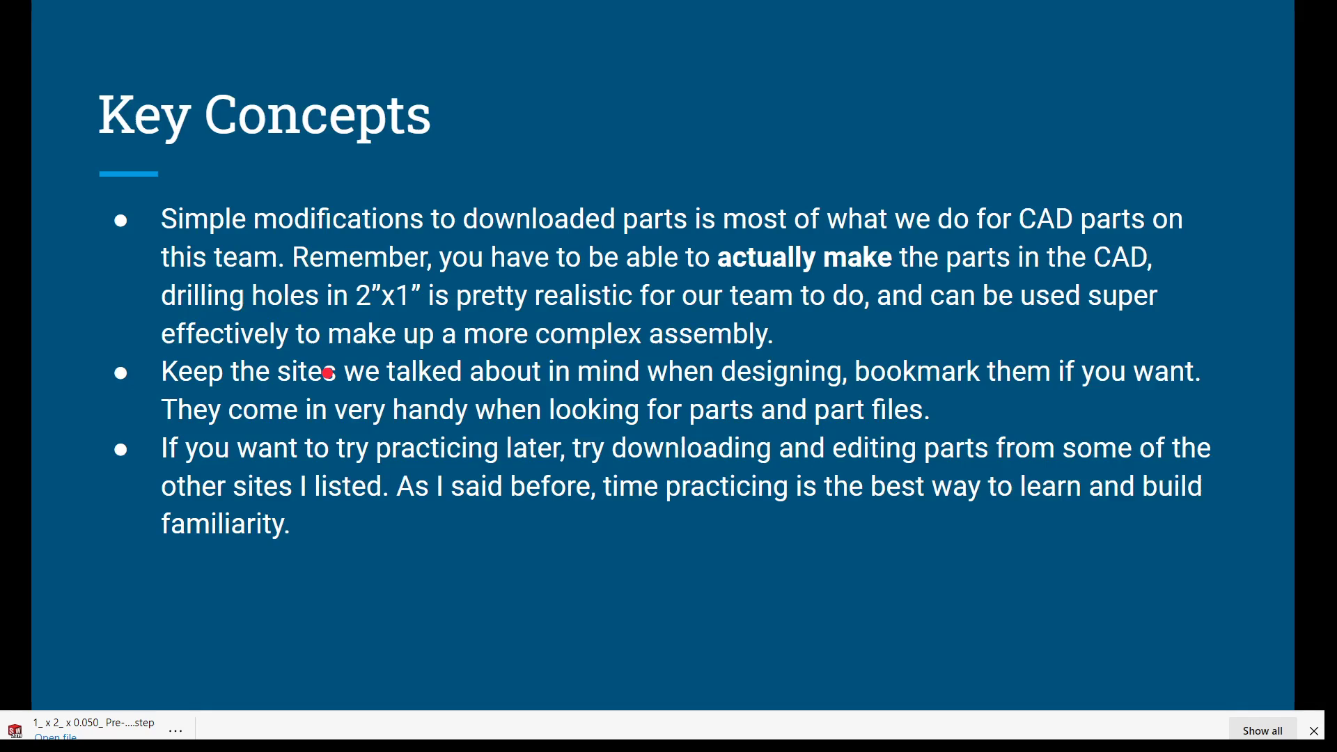
{"action": "key", "text": "Left"}
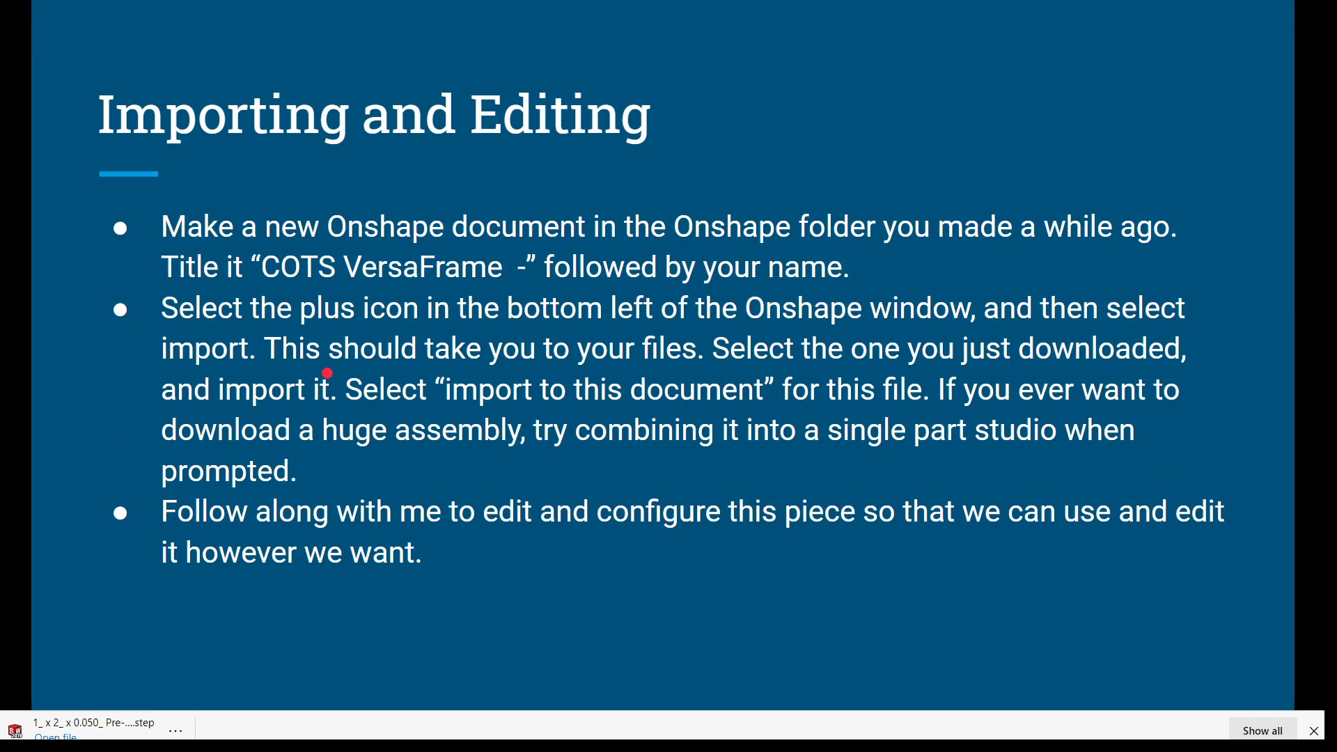
{"action": "key", "text": "Left"}
{"action": "key", "text": "Right"}
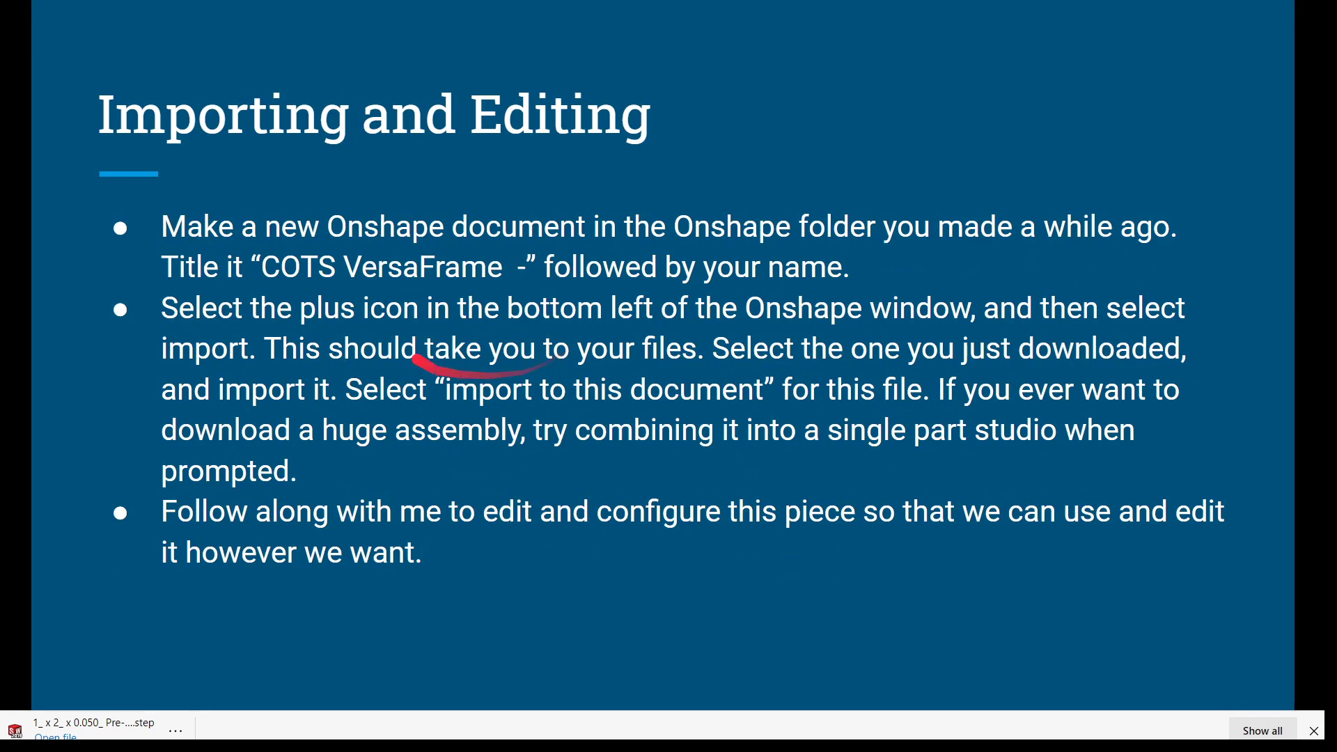
{"action": "key", "text": "Escape"}
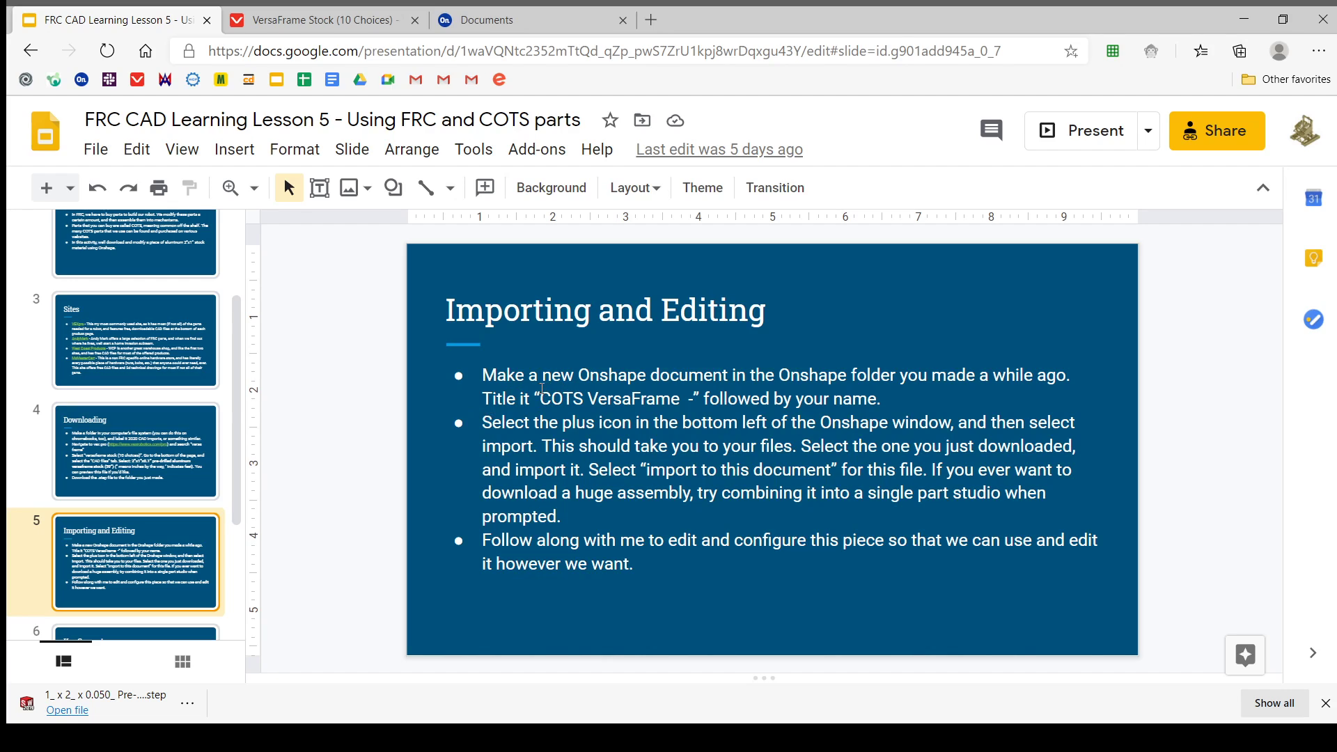
{"action": "left_click_drag", "start_coordinate": [542, 390], "coordinate": [584, 398]}
{"action": "left_click", "coordinate": [589, 399]}
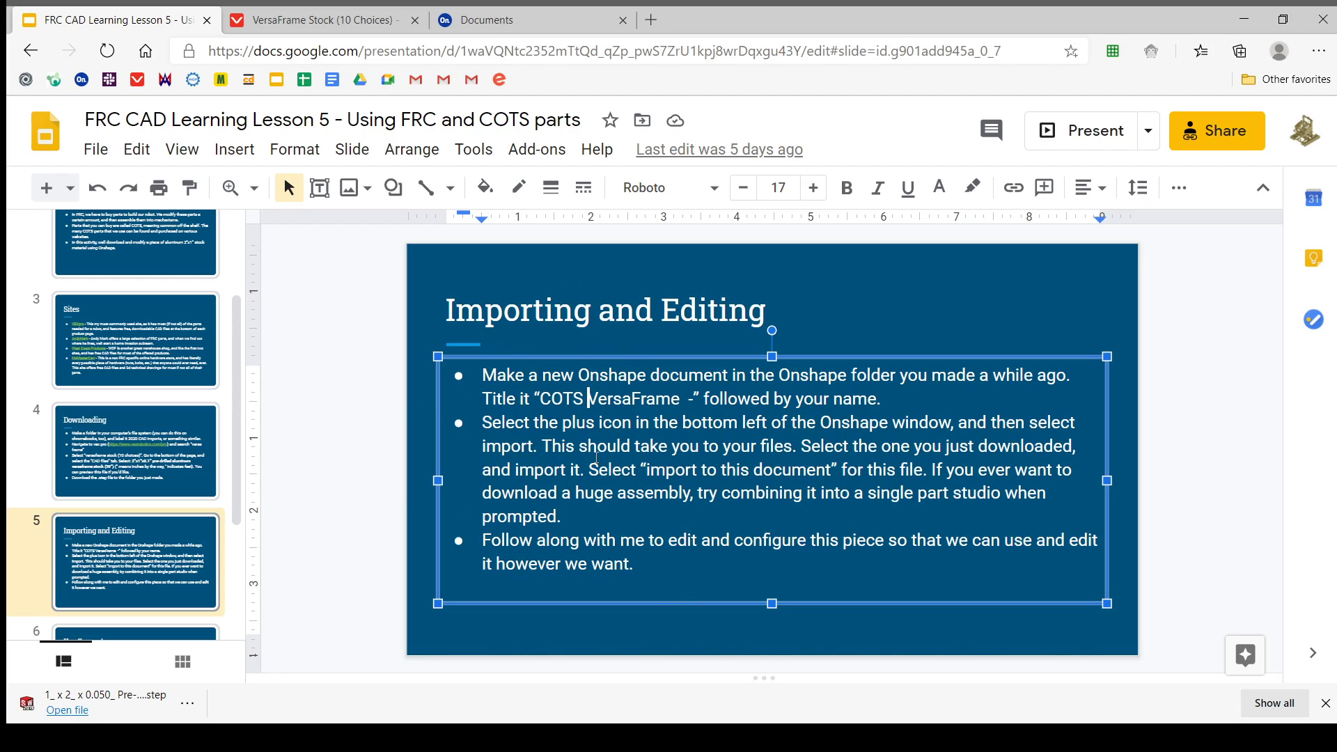
Switch to Onshape and open the 4795 Off Season 2020 folder within FRC Team 4795's 4795 Eastbots CAD folder.
{"action": "left_click", "coordinate": [601, 20]}
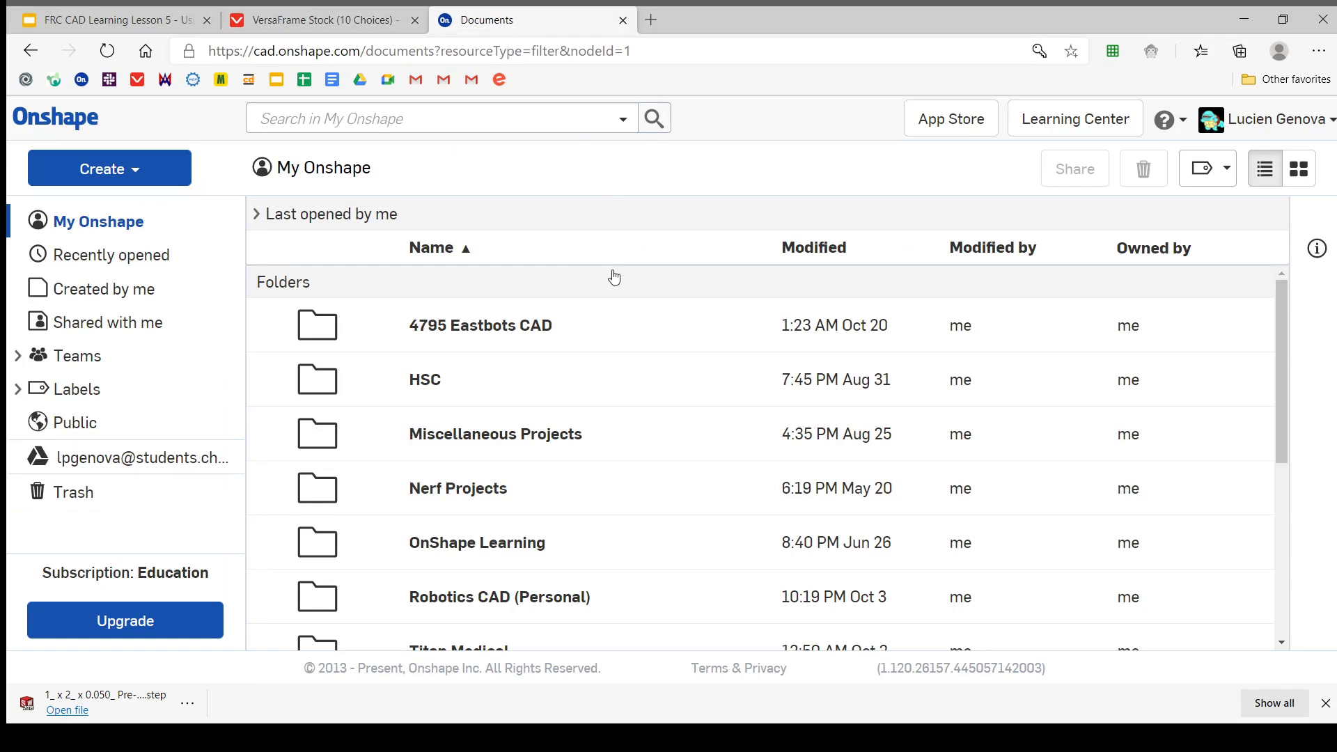
{"action": "left_click", "coordinate": [105, 356]}
{"action": "left_click", "coordinate": [149, 400]}
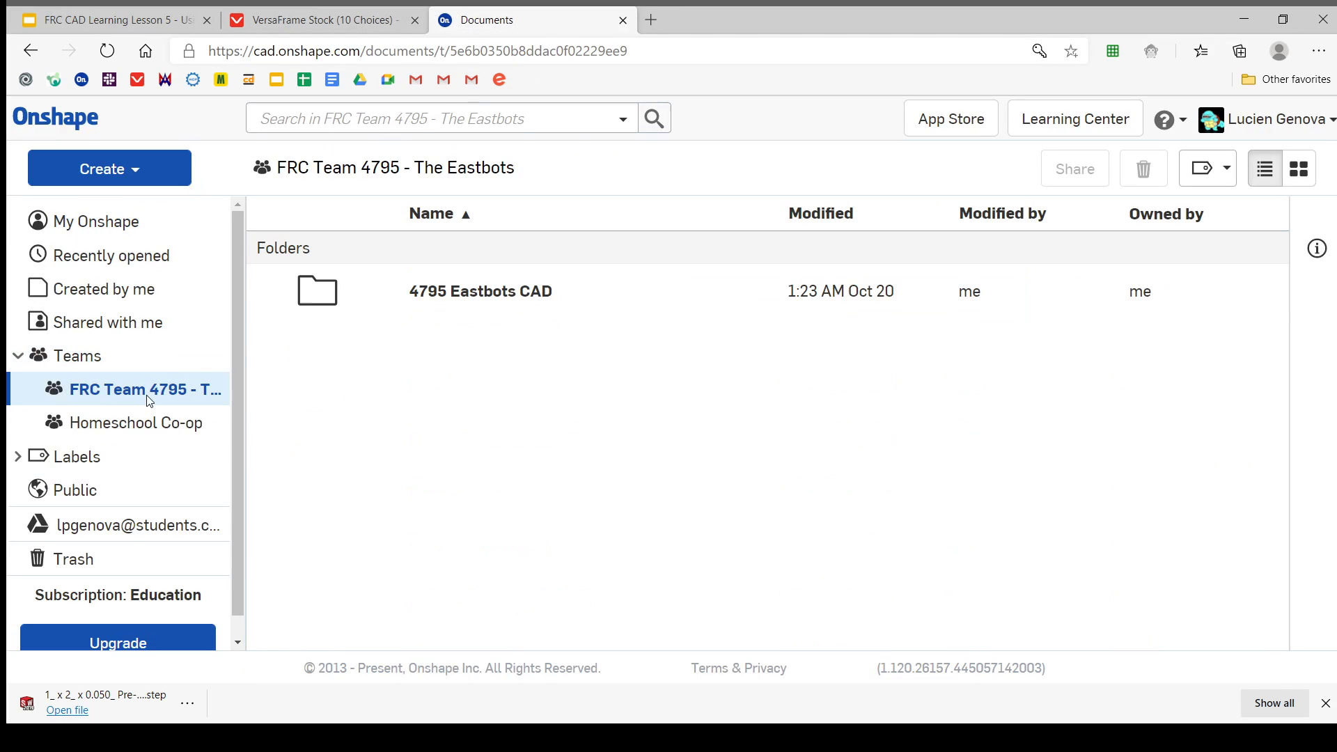
{"action": "double_click", "coordinate": [655, 290]}
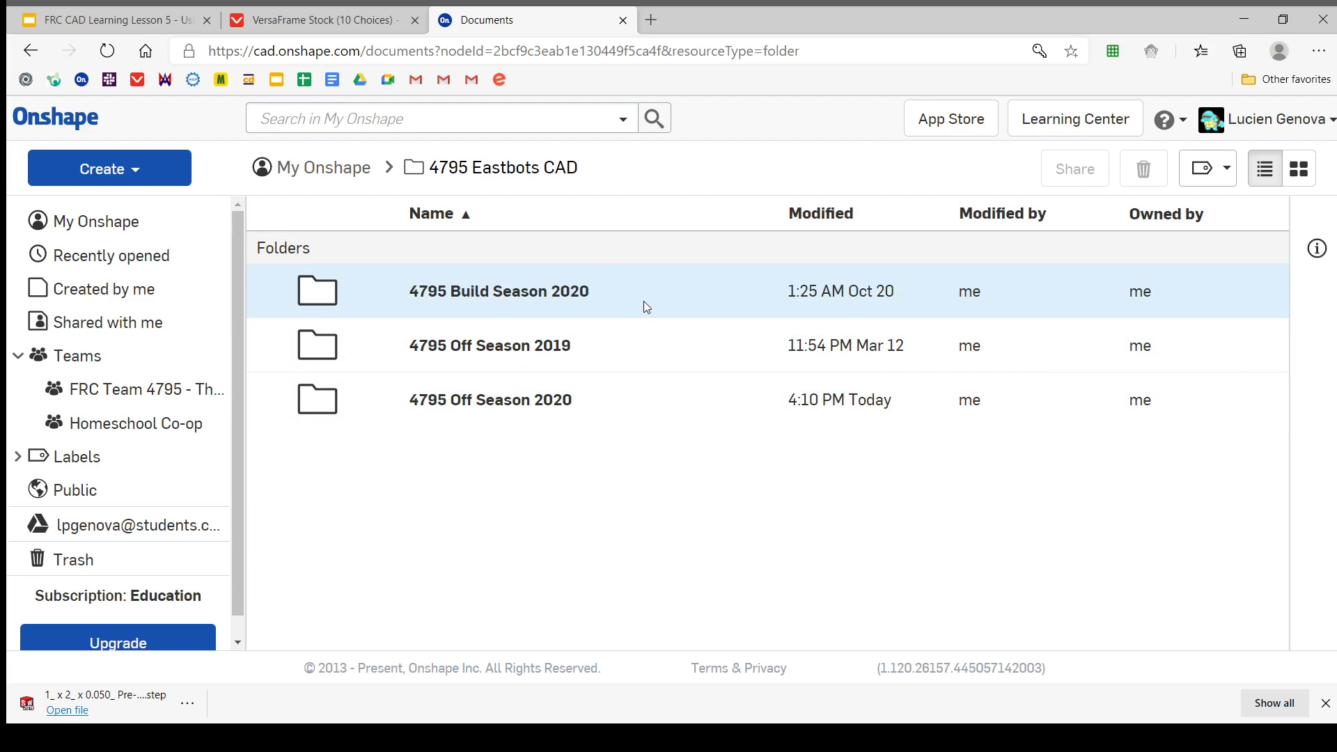
{"action": "double_click", "coordinate": [625, 346]}
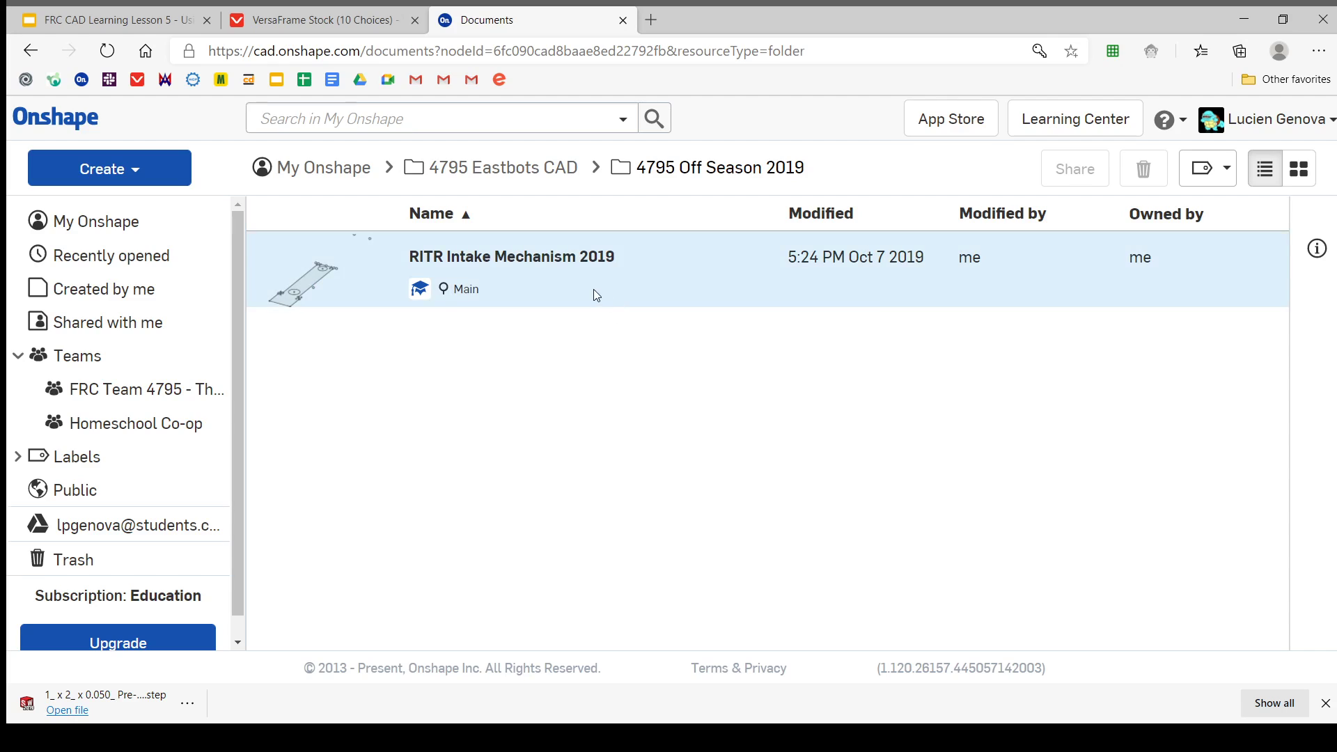
{"action": "left_click", "coordinate": [137, 388]}
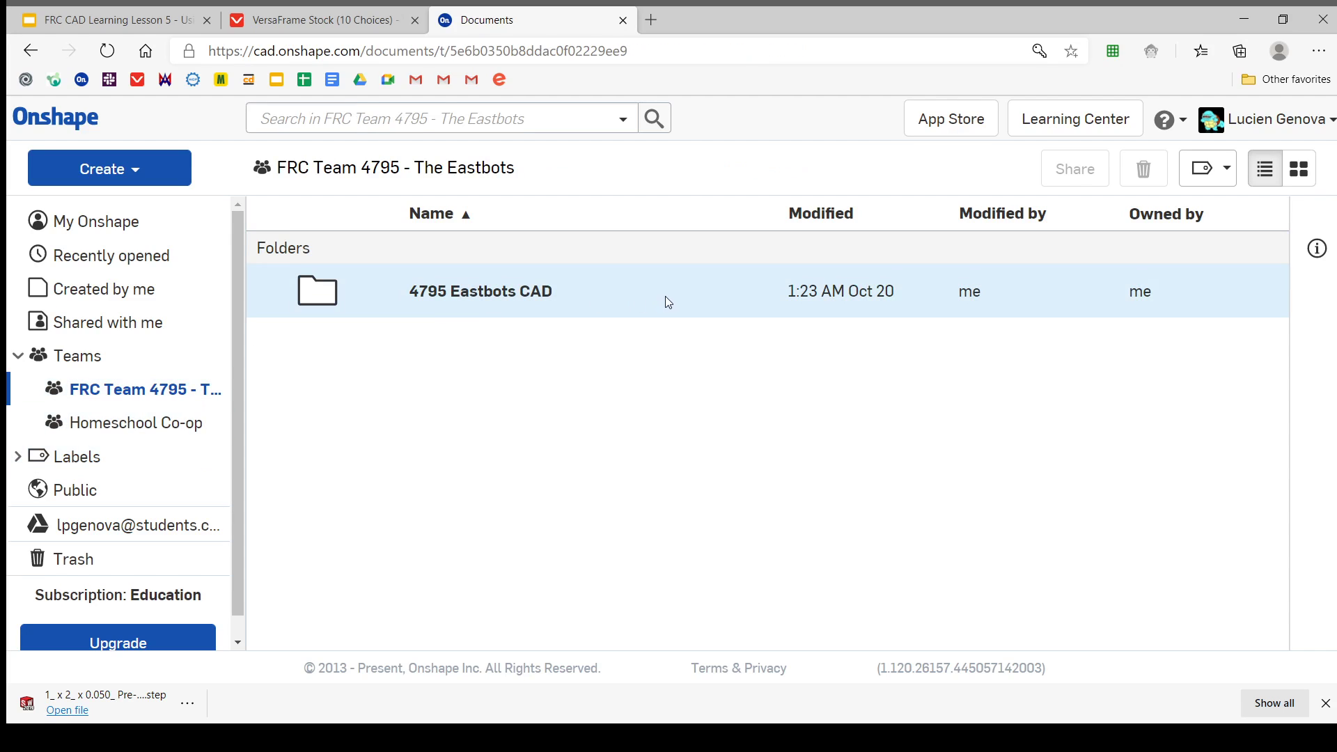
{"action": "double_click", "coordinate": [649, 288]}
{"action": "double_click", "coordinate": [656, 411]}
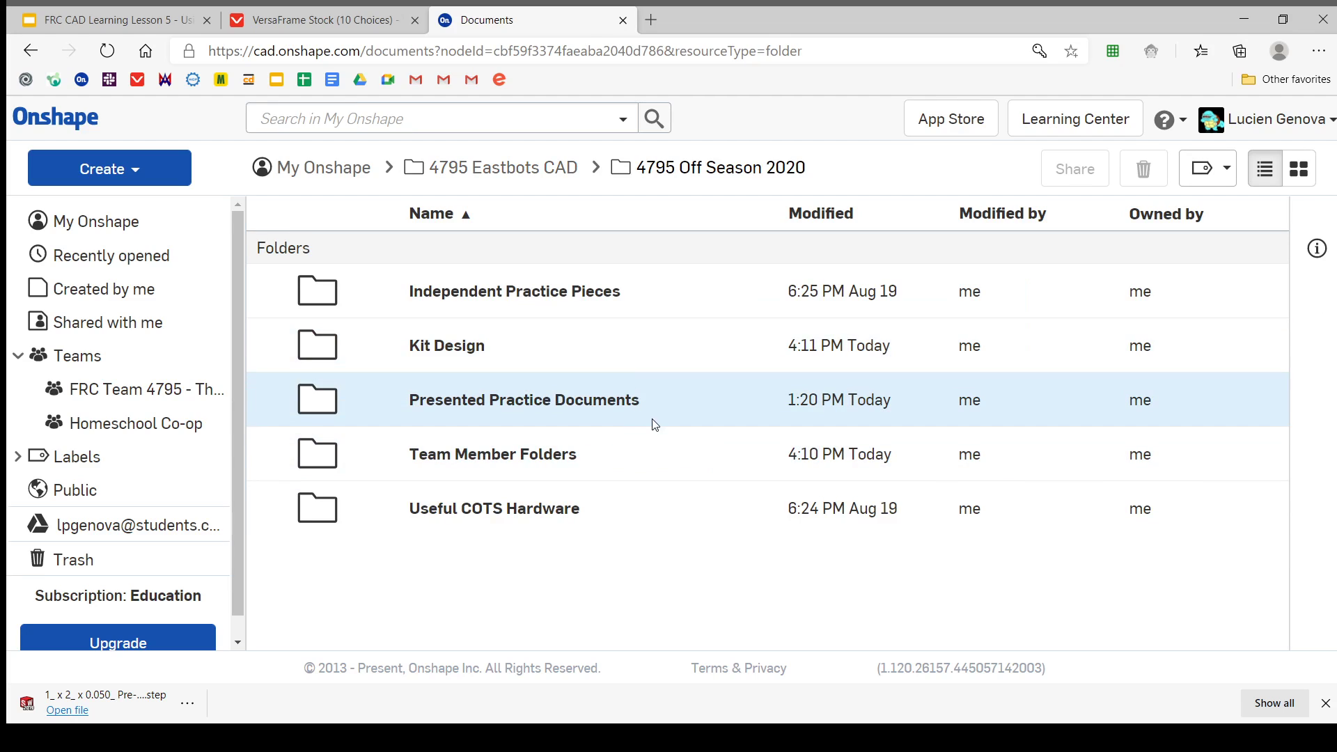
Open the account owner's personal folder inside Team Member Folders.
{"action": "double_click", "coordinate": [600, 464]}
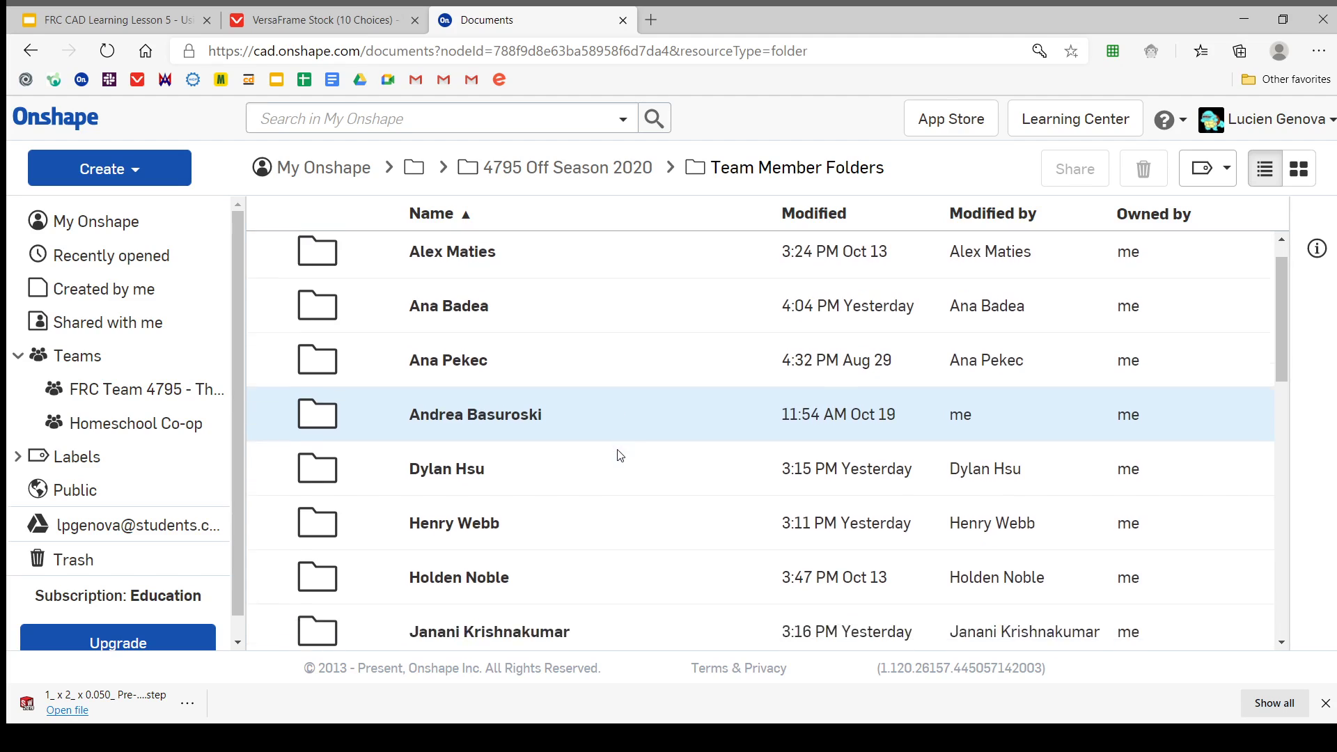
{"action": "scroll", "coordinate": [618, 453], "scroll_direction": "down", "scroll_amount": 10}
{"action": "scroll", "coordinate": [551, 338], "scroll_direction": "up", "scroll_amount": 2}
{"action": "double_click", "coordinate": [570, 290]}
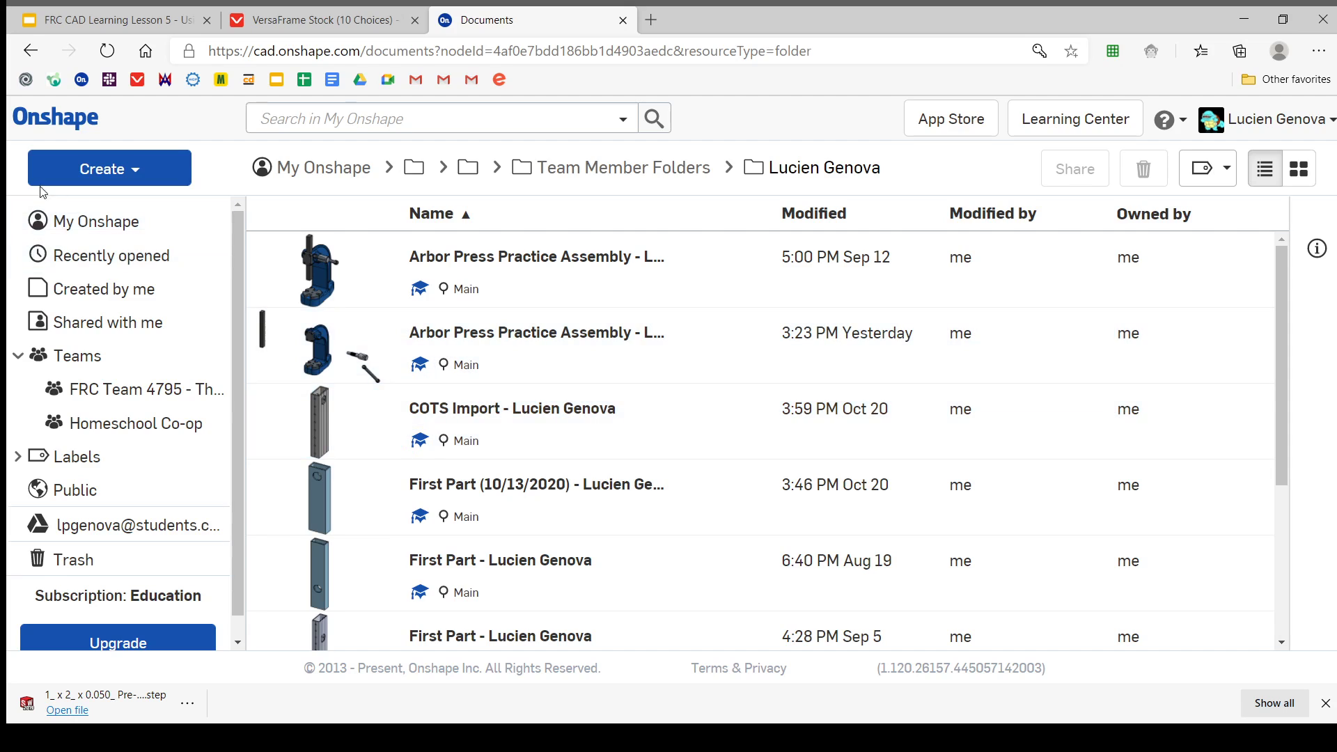
Create a document titled "COTS Versaframe First Part -" followed by the owner's name, and delete its Assembly 1.
{"action": "left_click", "coordinate": [124, 177]}
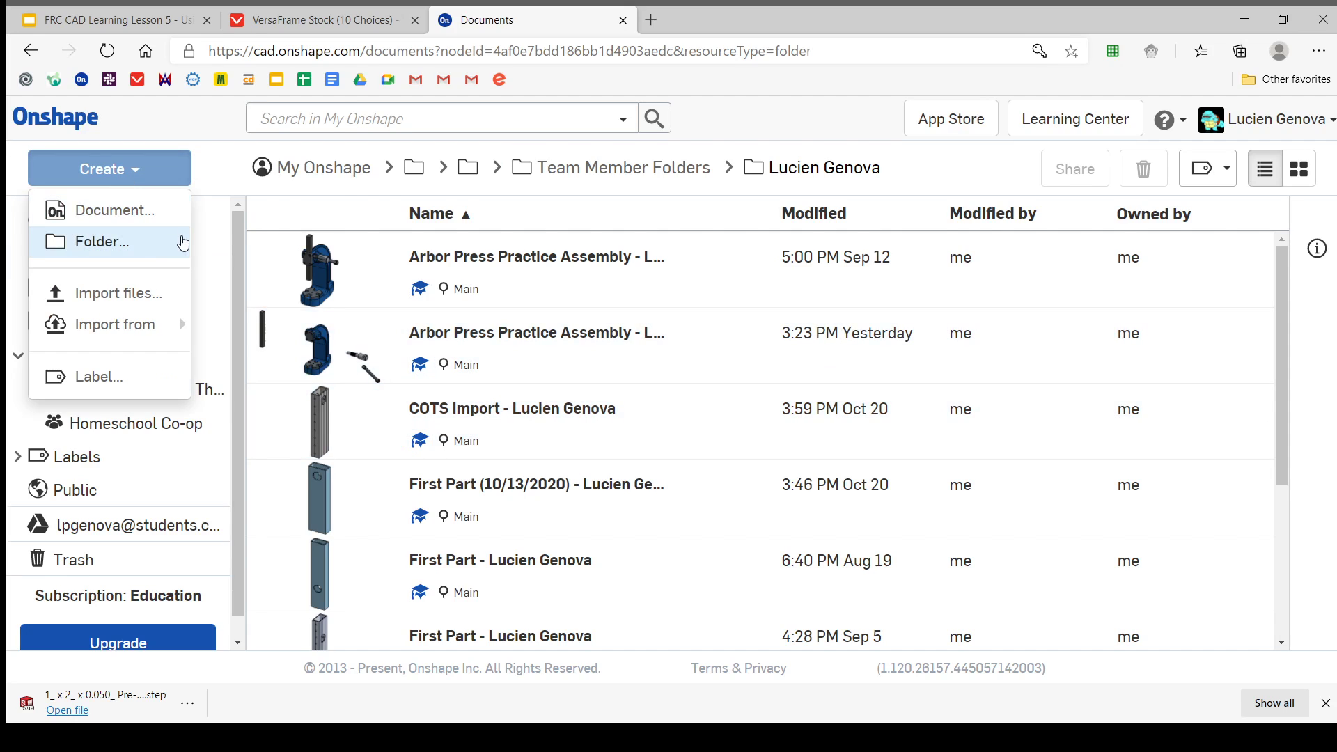
{"action": "left_click", "coordinate": [147, 211]}
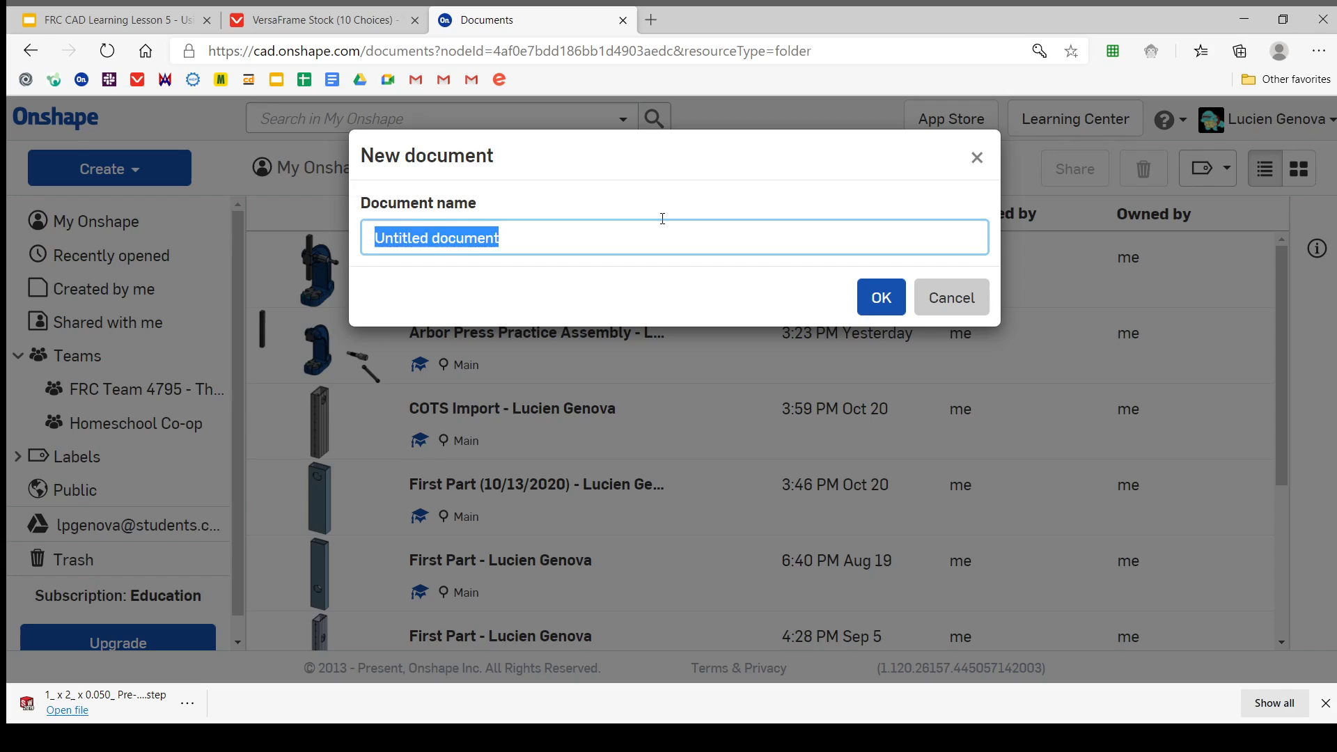
{"action": "type", "text": "co"}
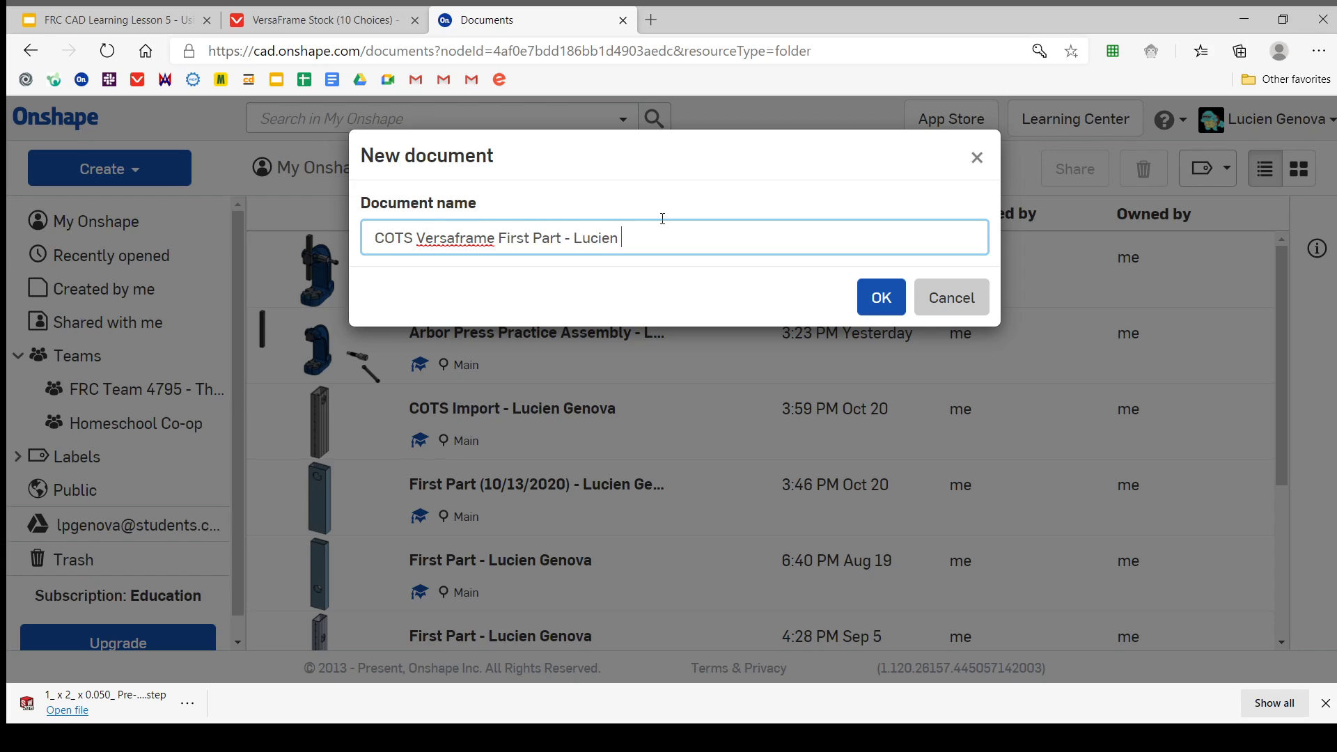
{"action": "left_click", "coordinate": [881, 297]}
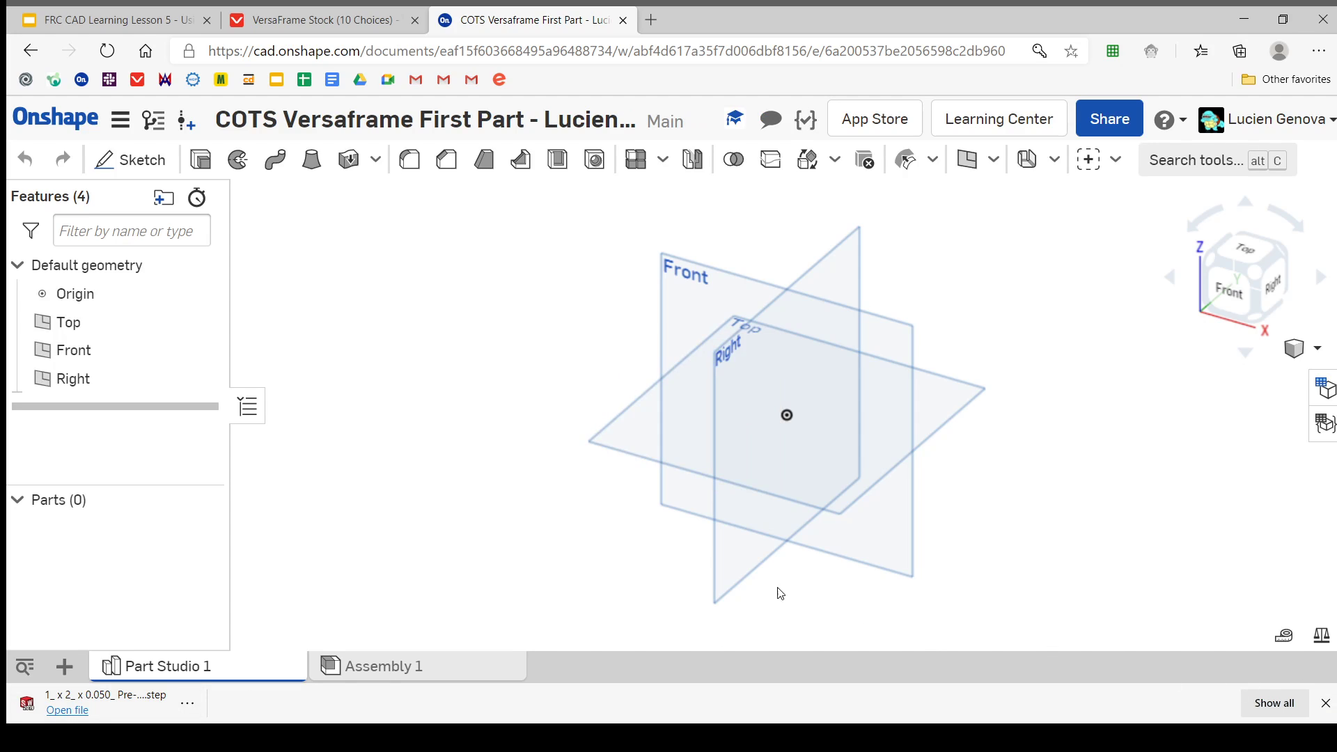
{"action": "right_click", "coordinate": [325, 664]}
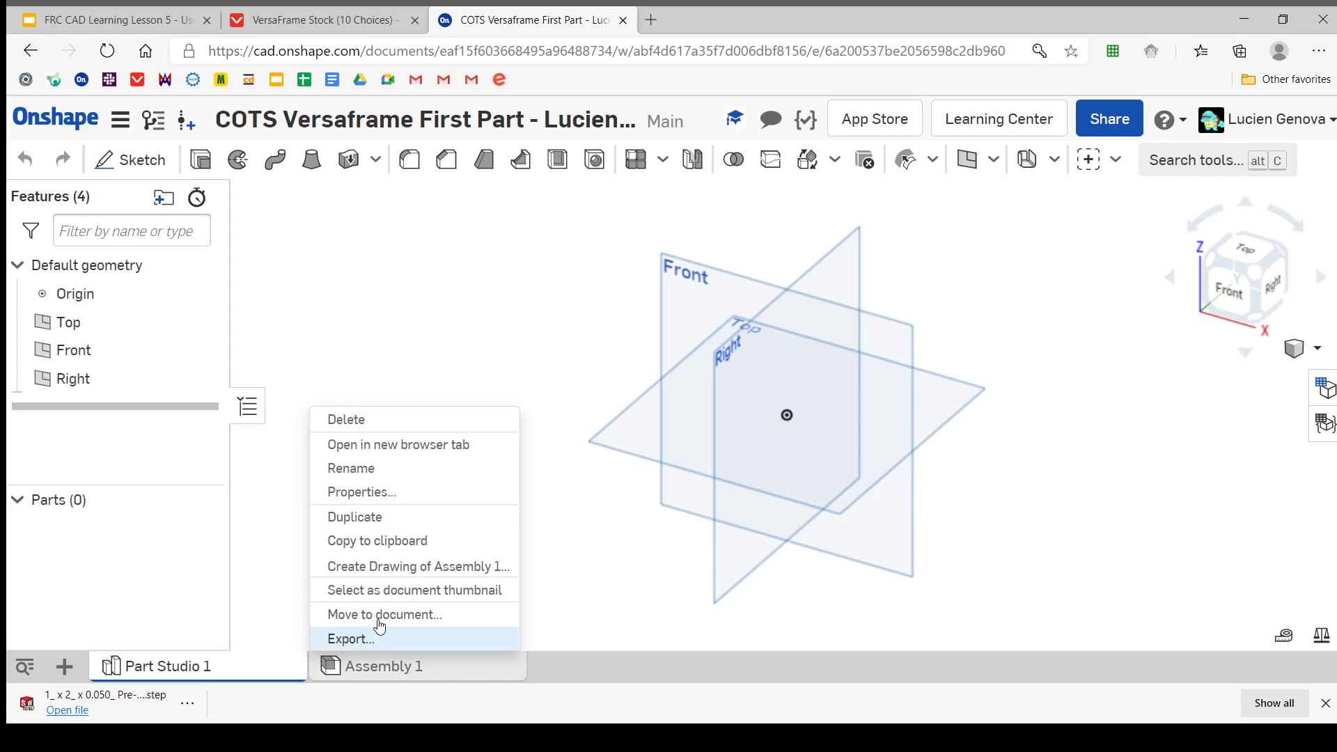
{"action": "left_click", "coordinate": [382, 418]}
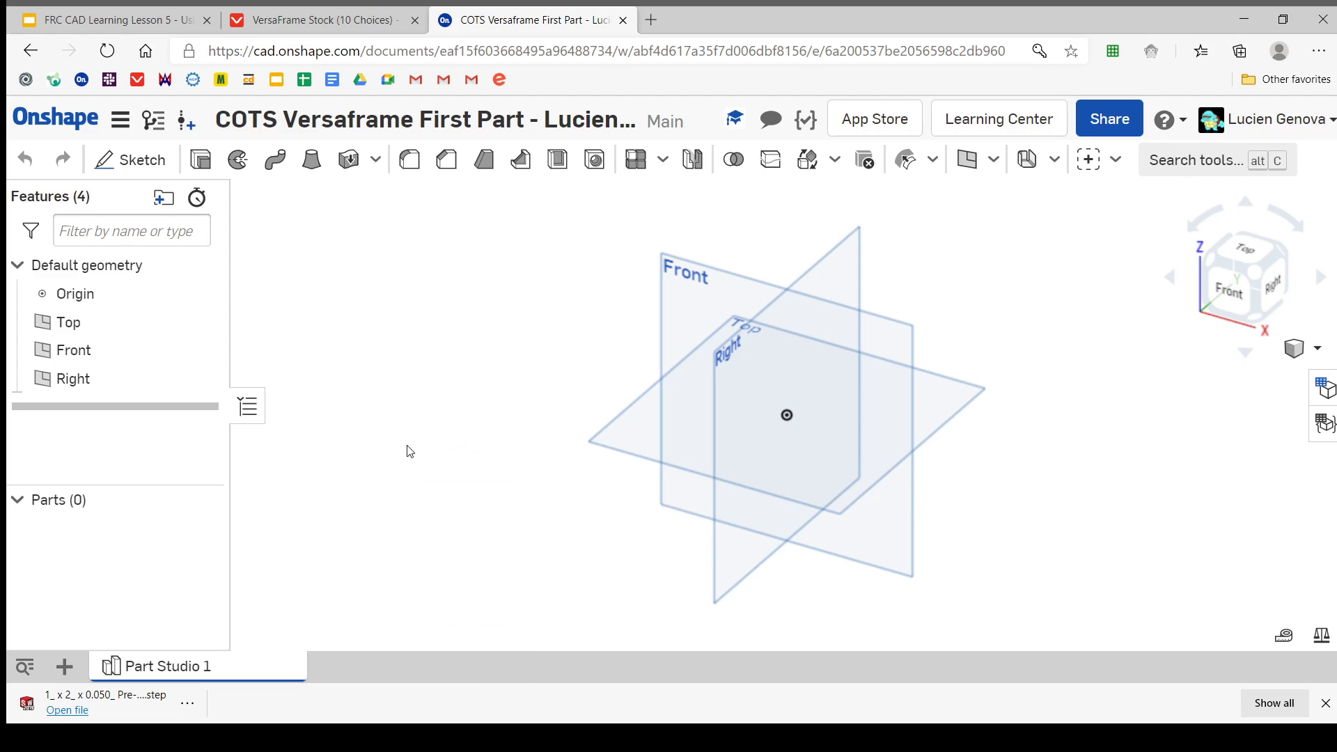
{"action": "right_click", "coordinate": [178, 670]}
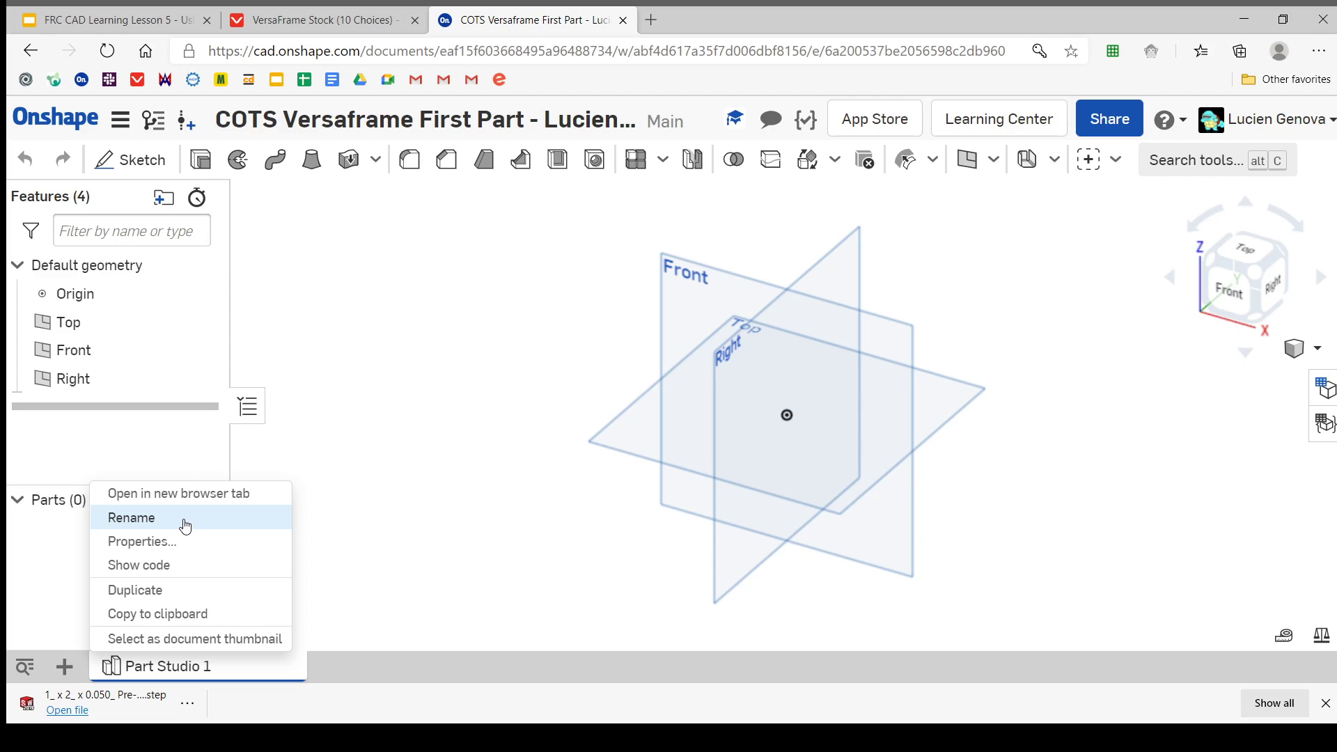
{"action": "left_click", "coordinate": [185, 525]}
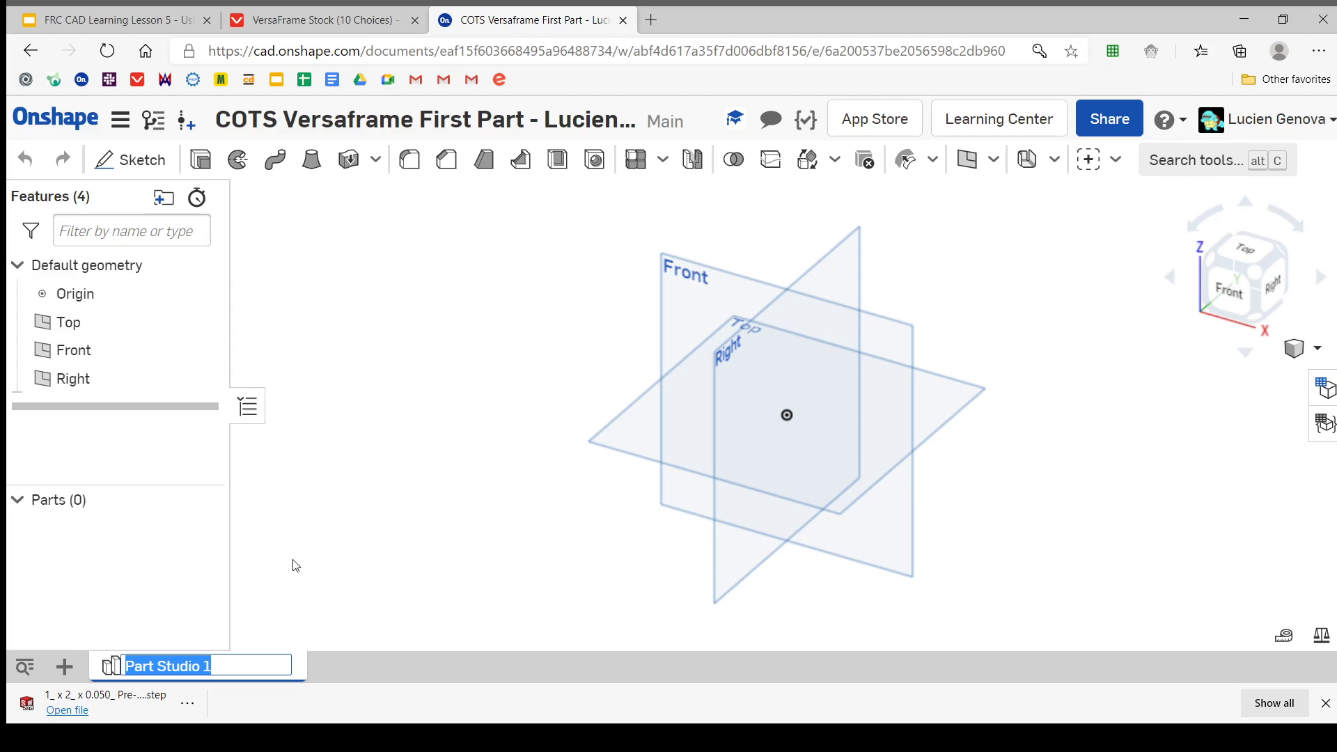
{"action": "type", "text": "F"}
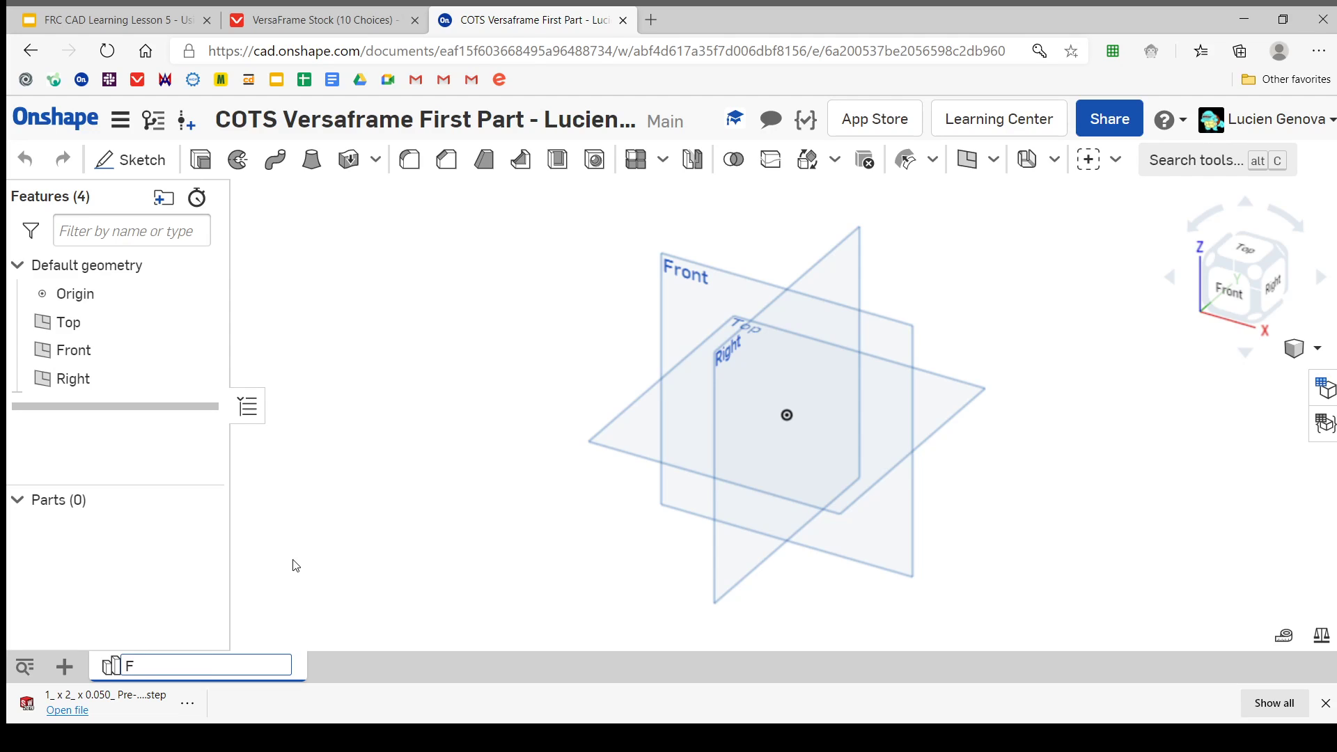
{"action": "key", "text": "Escape"}
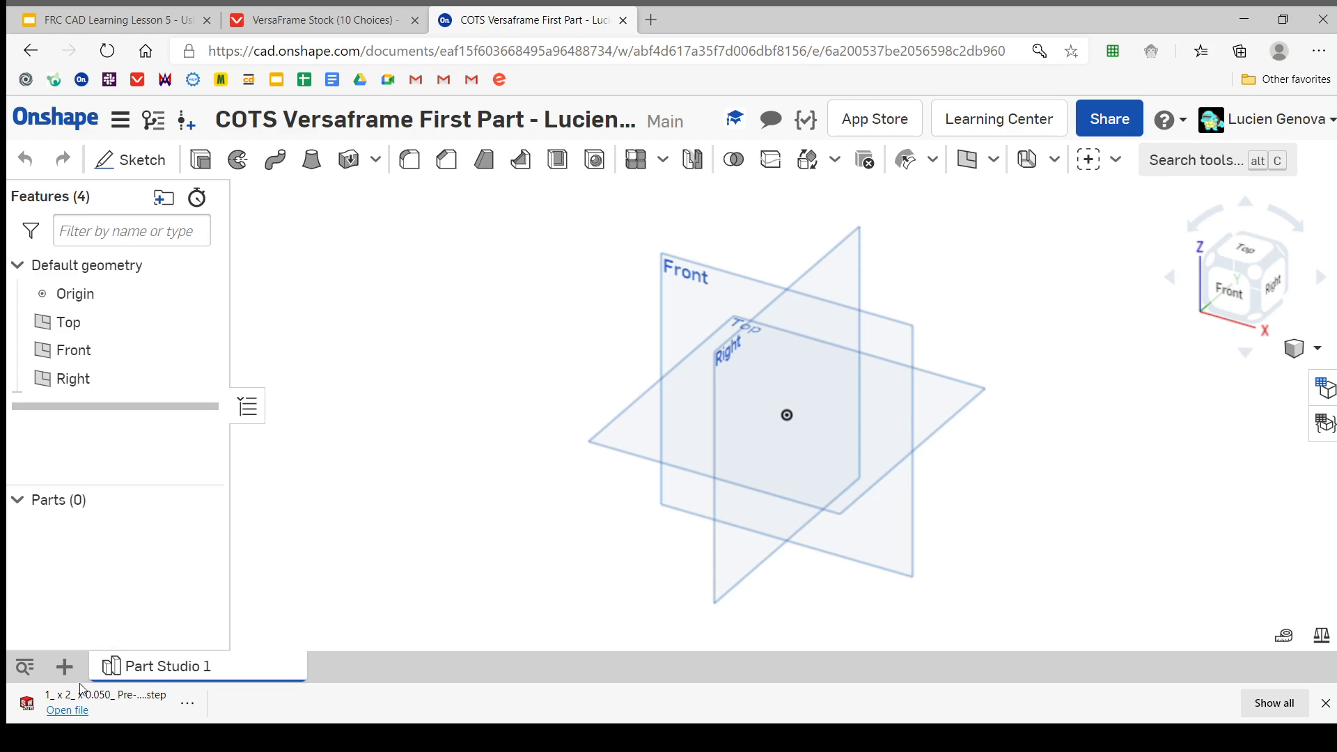
Import the downloaded 1 x 2 x 0.050 Pre-Drilled VersaFrame STEP file to this document with both import options off, and clear the notifications.
{"action": "left_click", "coordinate": [65, 666]}
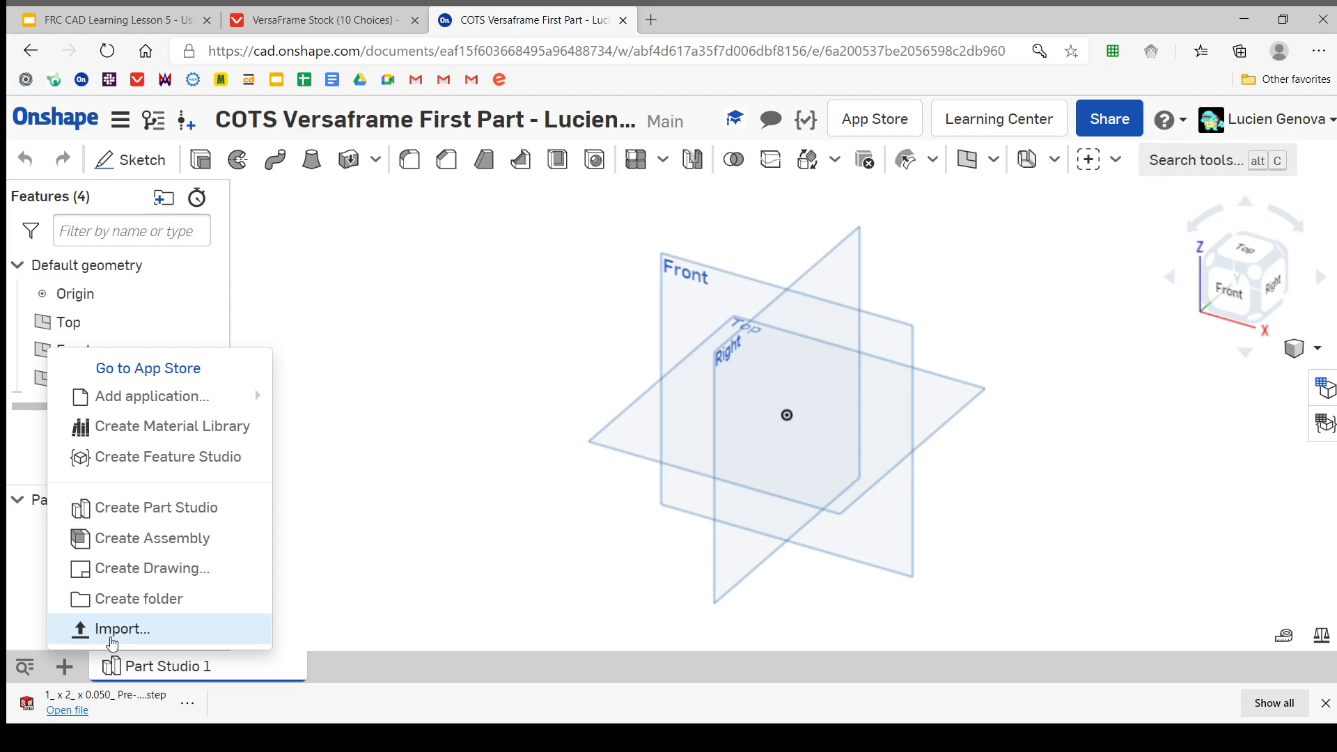
{"action": "left_click", "coordinate": [112, 641]}
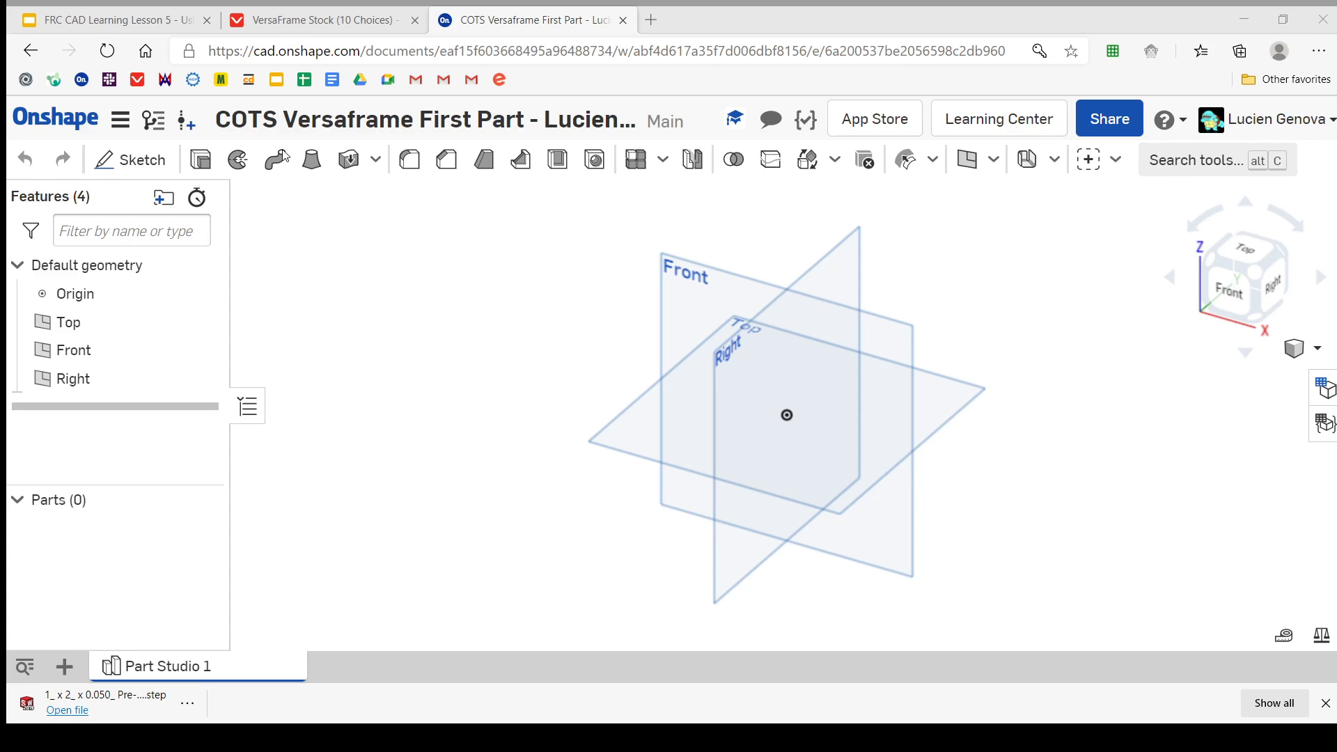
{"action": "left_click", "coordinate": [765, 693]}
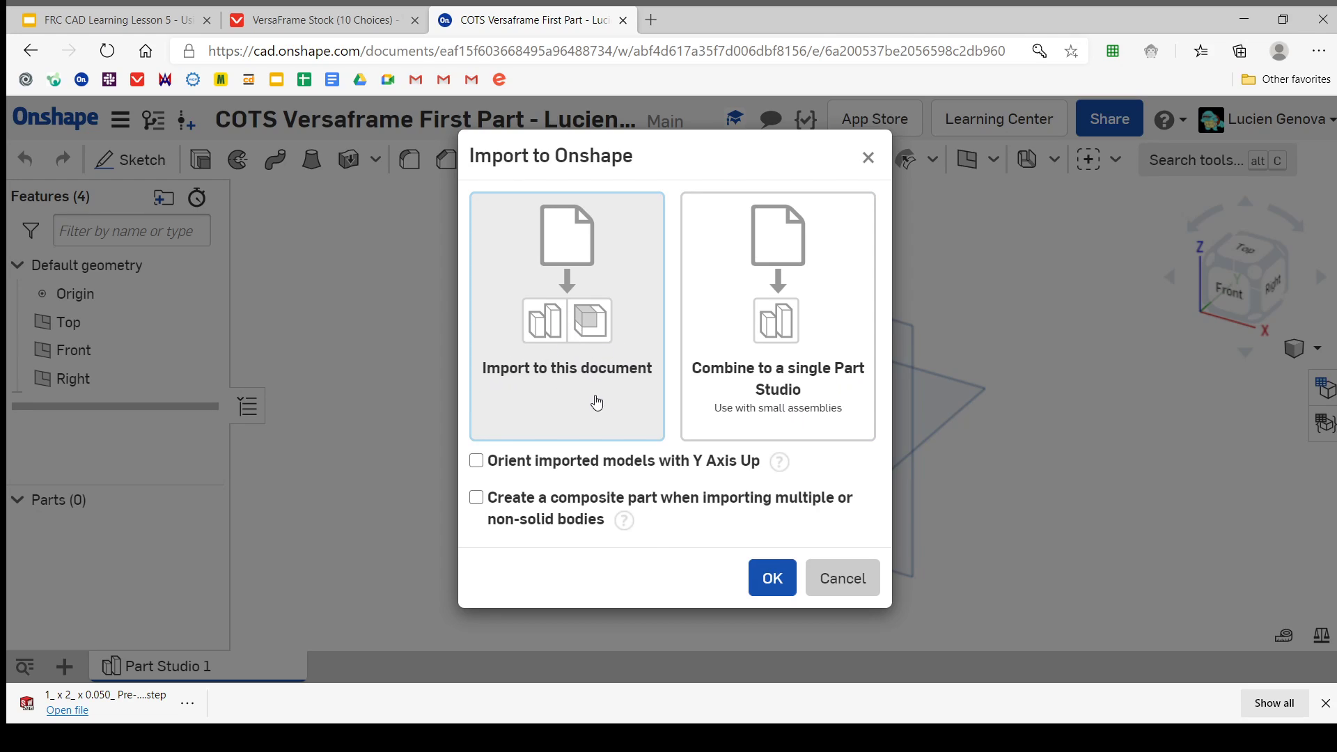
{"action": "left_click", "coordinate": [776, 565]}
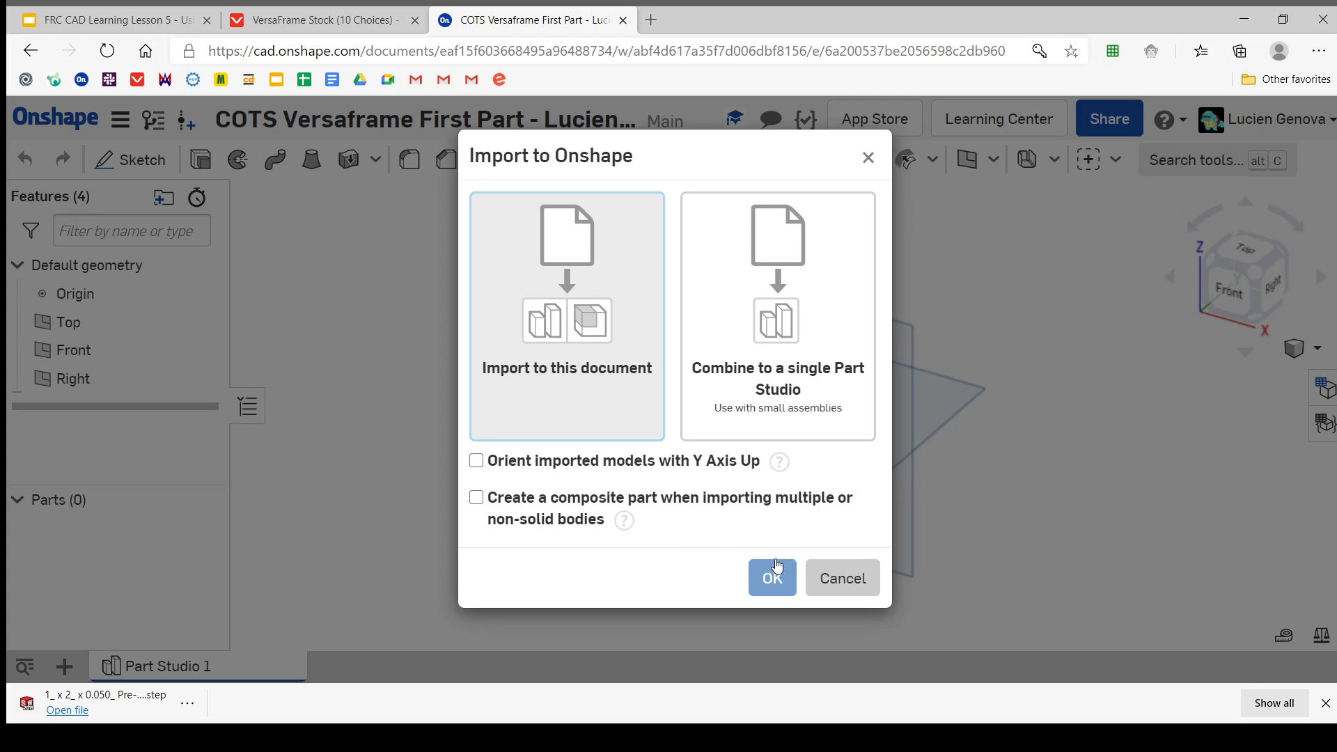
{"action": "left_click", "coordinate": [659, 465]}
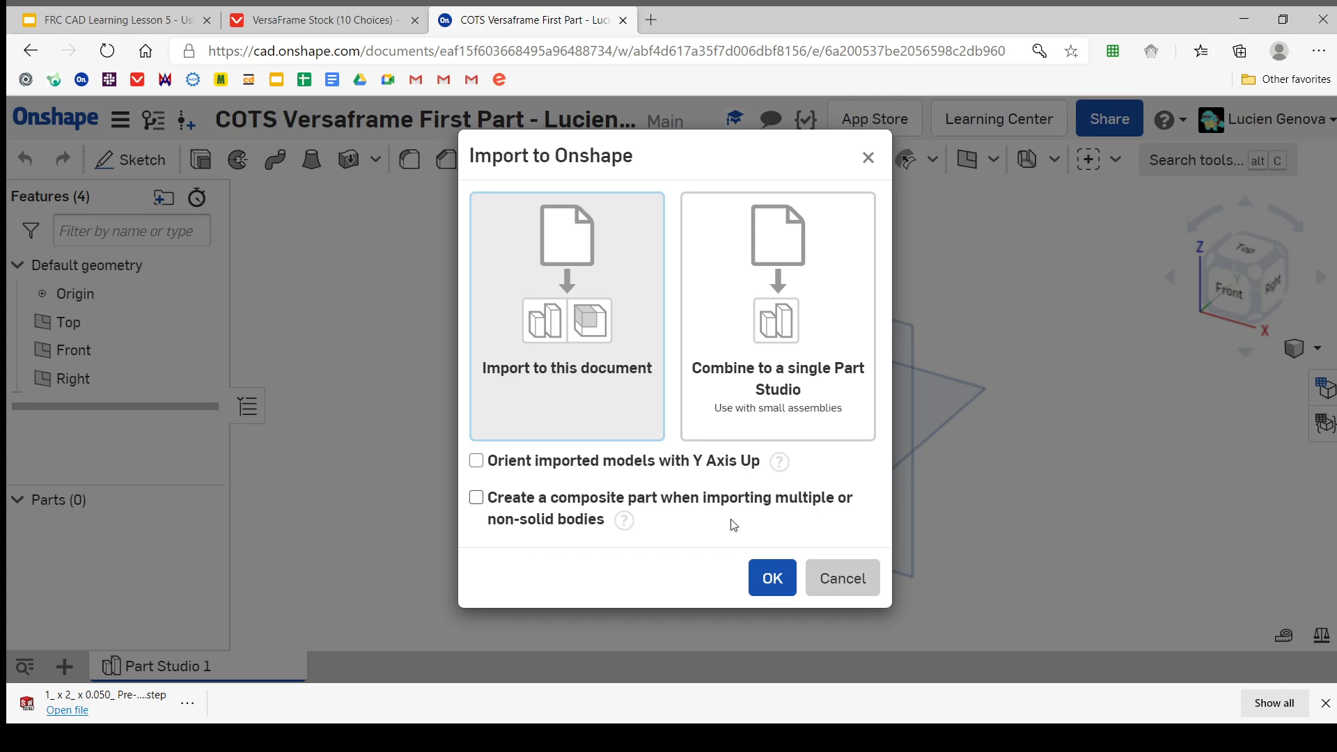
{"action": "left_click", "coordinate": [773, 579]}
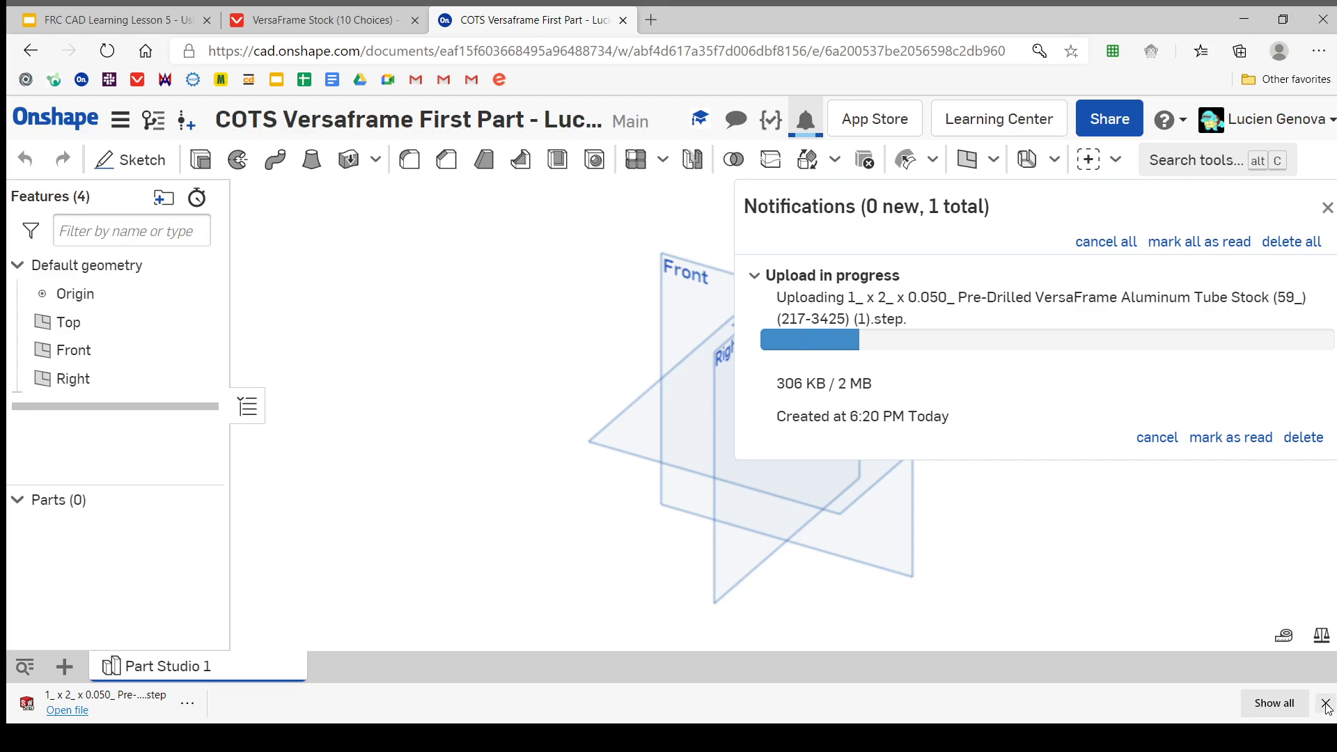
{"action": "left_click", "coordinate": [1325, 703]}
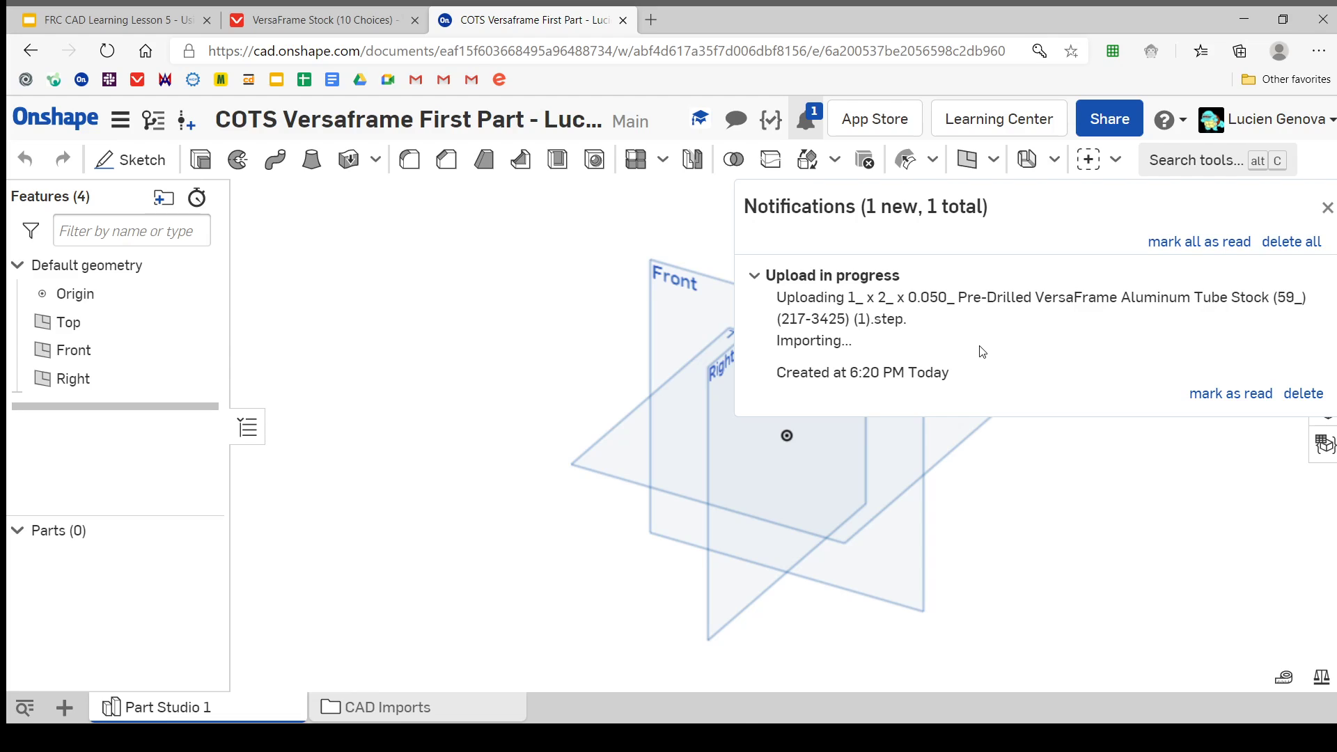
{"action": "left_click", "coordinate": [1285, 243]}
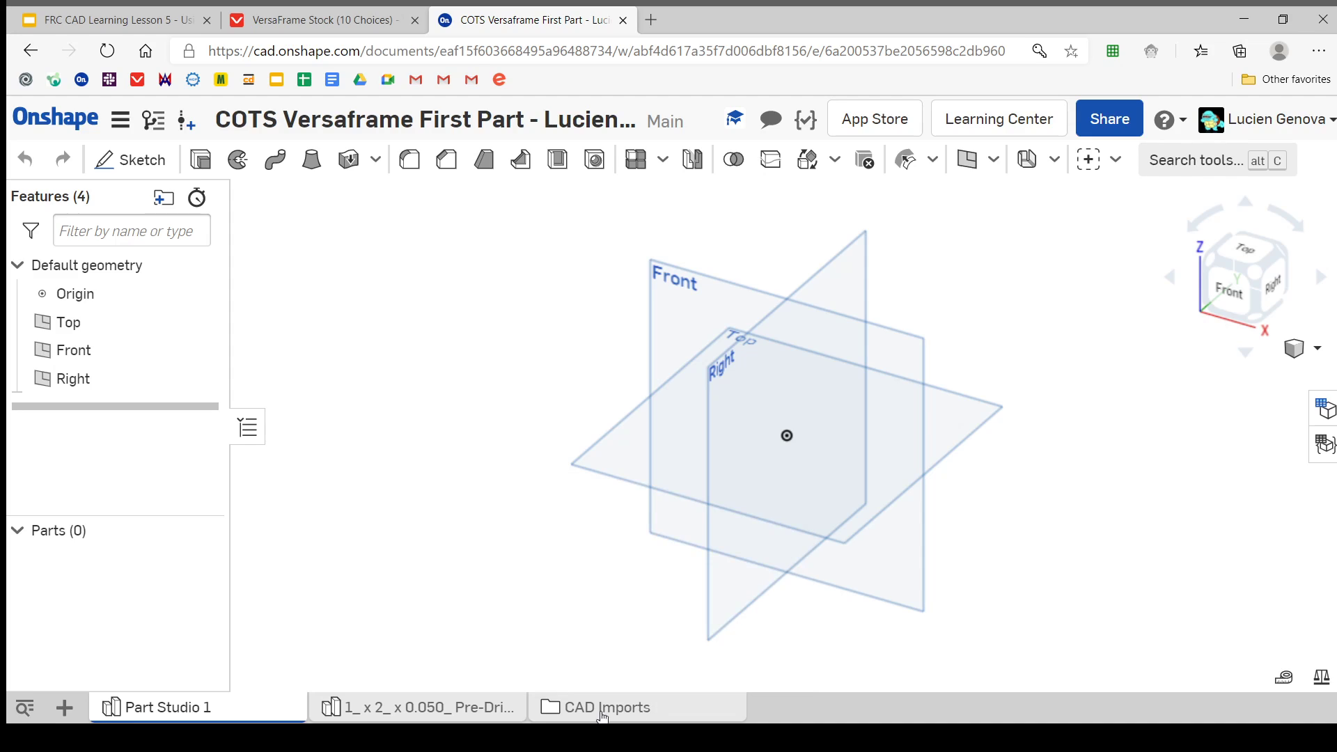
Delete the empty Part Studio 1 and open the part studio of the imported VersaFrame tube.
{"action": "mouse_move", "coordinate": [611, 715]}
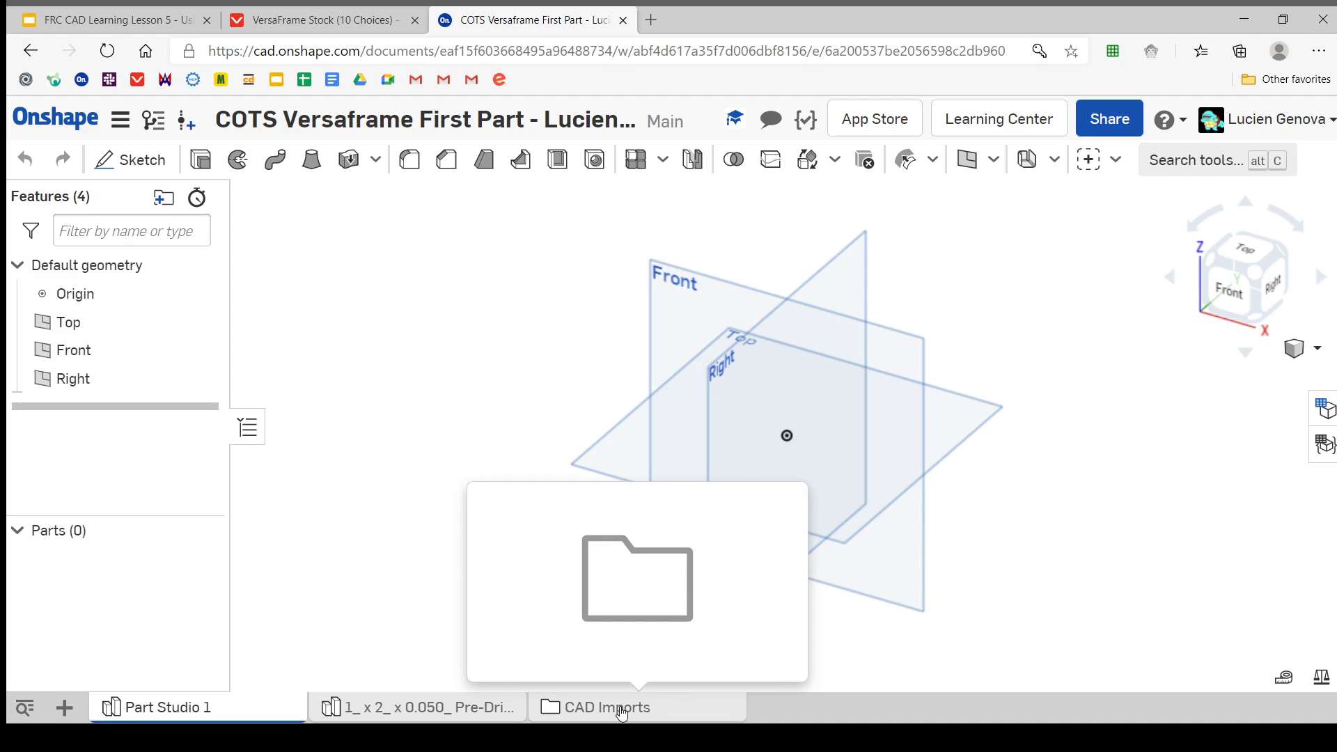
{"action": "right_click", "coordinate": [102, 707]}
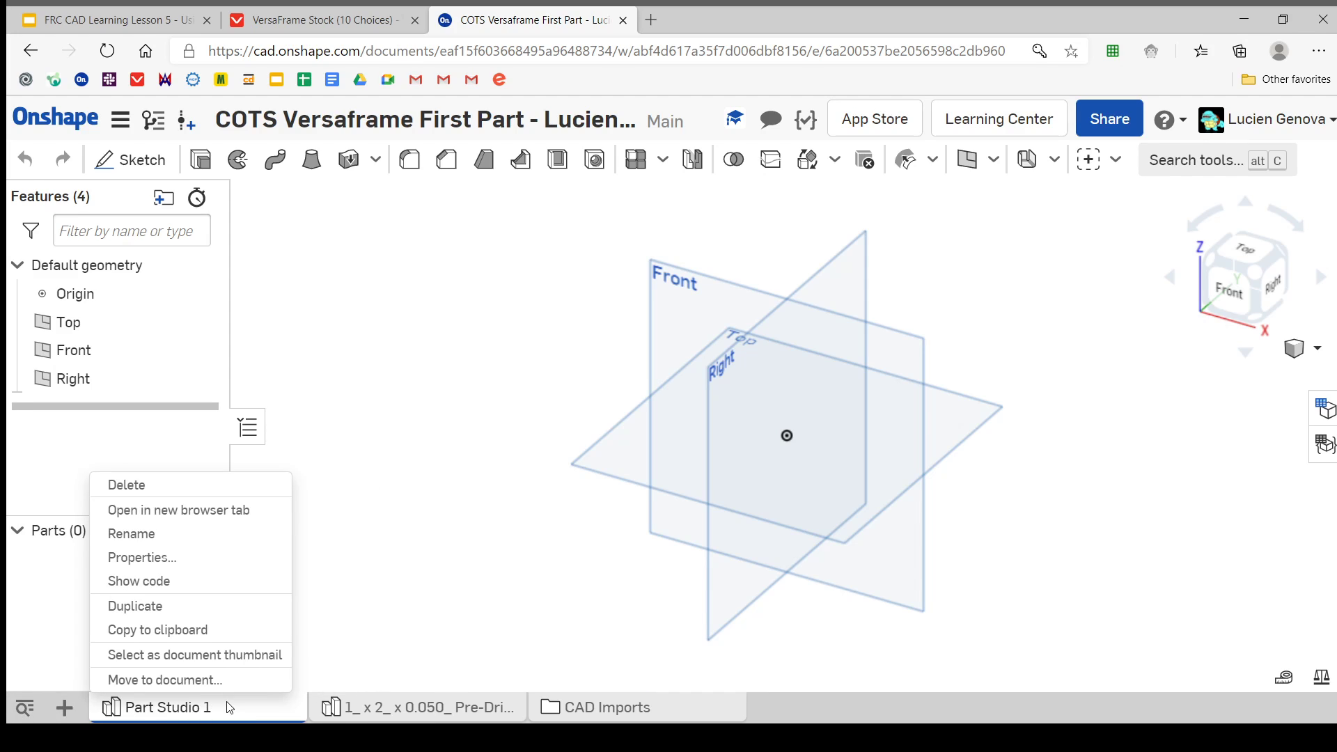
{"action": "left_click", "coordinate": [136, 482]}
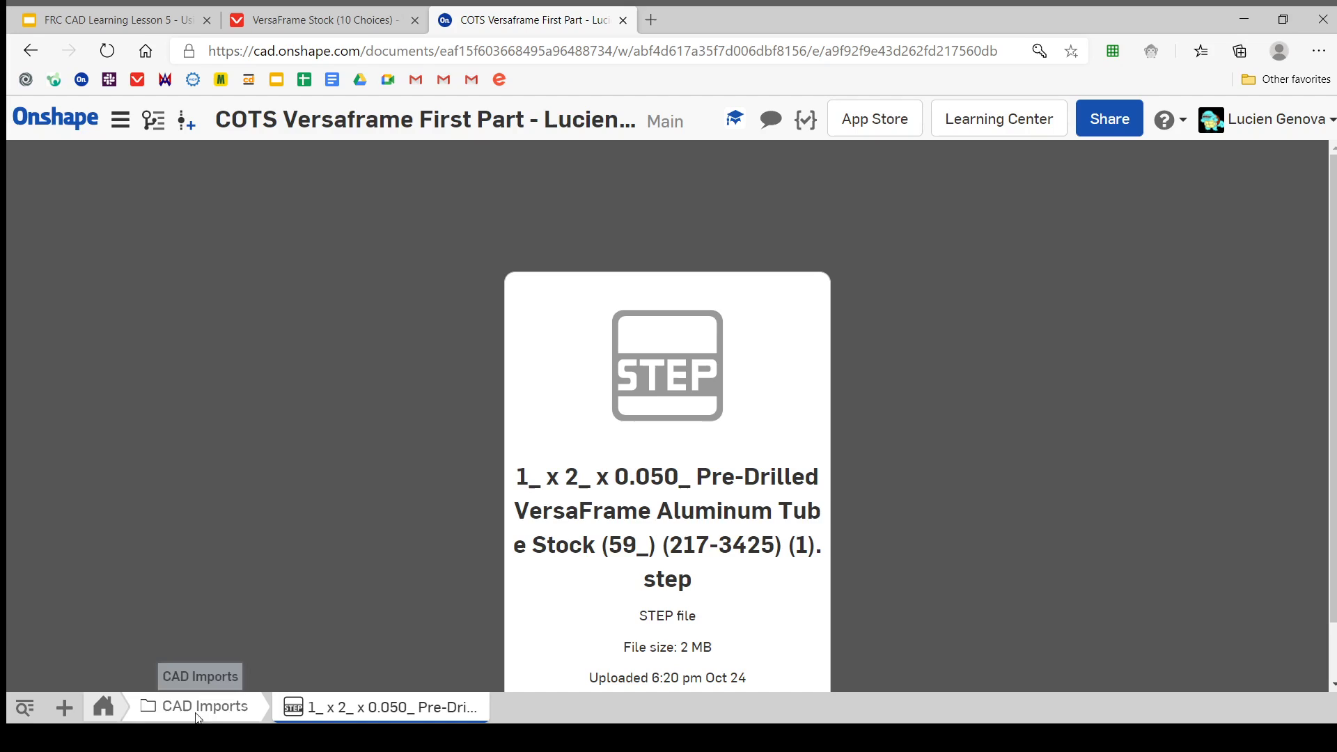
{"action": "left_click", "coordinate": [197, 717]}
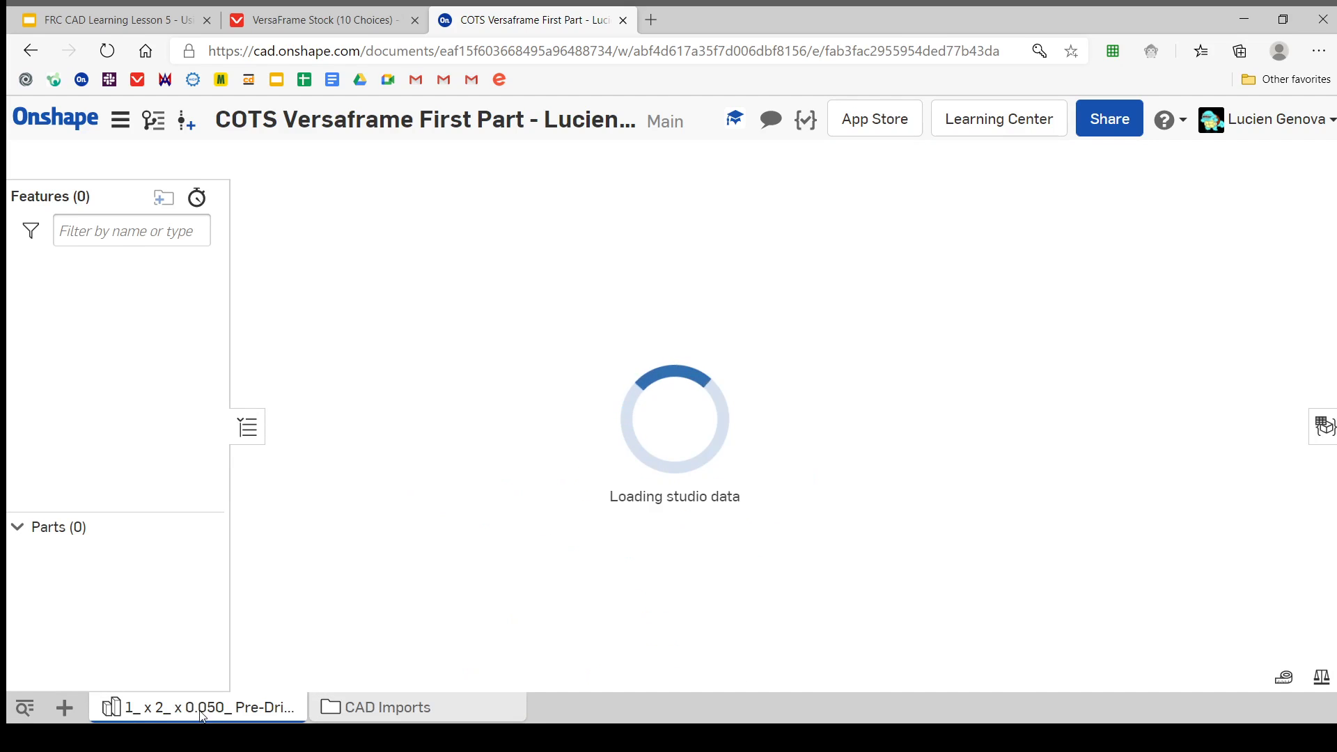
Examine the imported tube from several angles, including its open end, wall holes and full length.
{"action": "scroll", "coordinate": [817, 513], "scroll_direction": "up", "scroll_amount": 7}
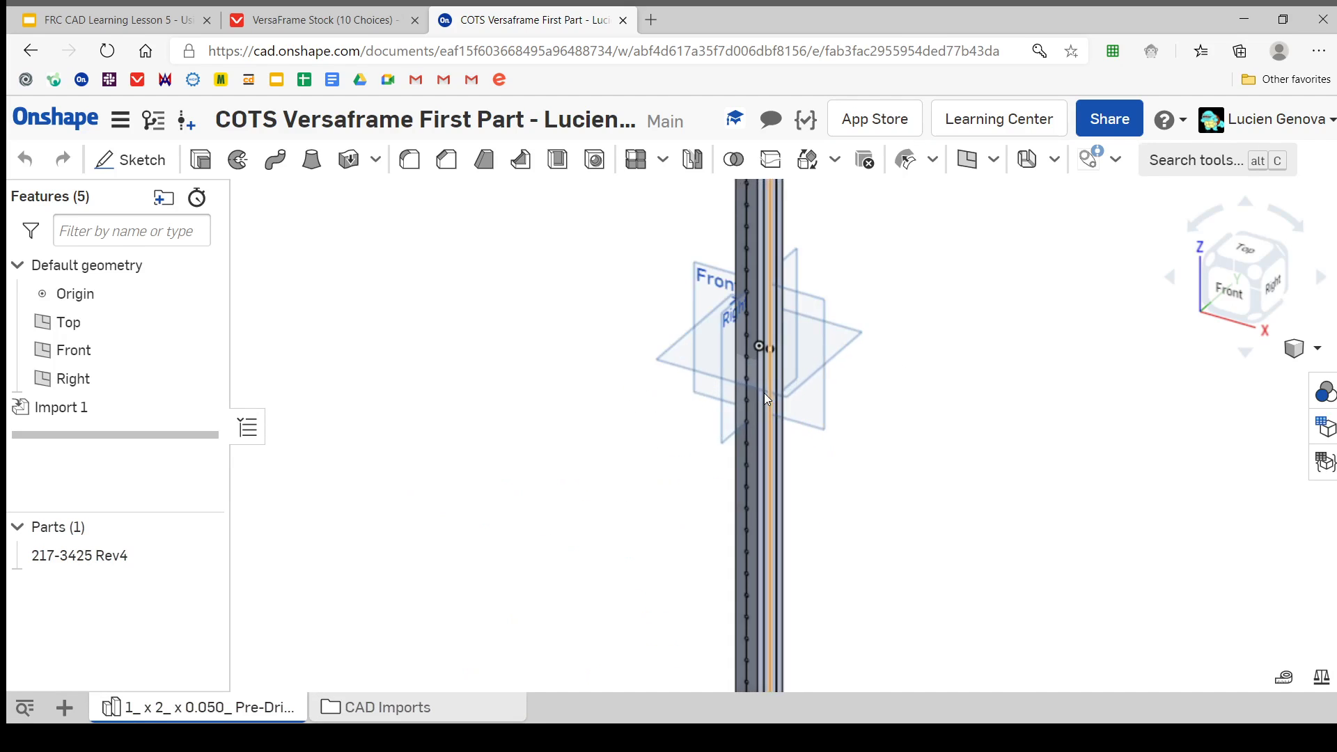
{"action": "middle_click_drag", "start_coordinate": [651, 383], "coordinate": [605, 444]}
{"action": "scroll", "coordinate": [581, 530], "scroll_direction": "down", "scroll_amount": 7}
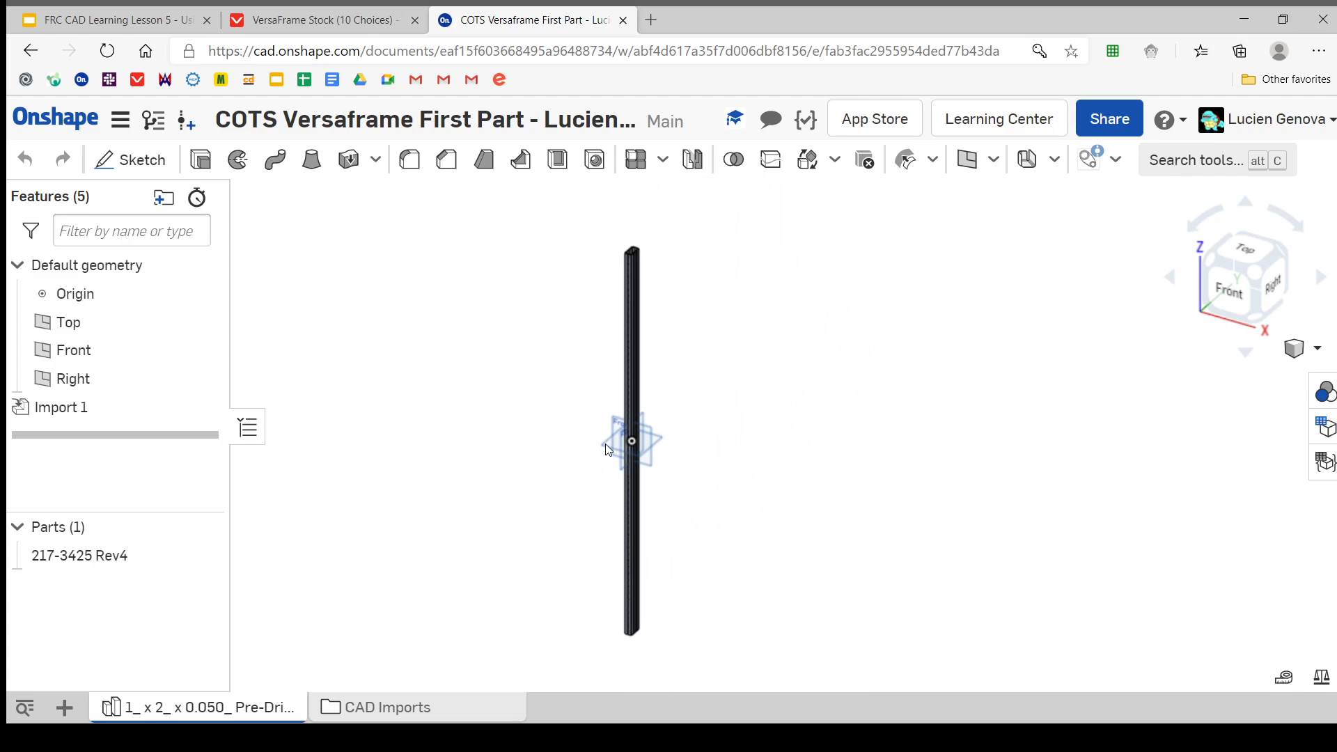
{"action": "right_click_drag", "start_coordinate": [620, 429], "coordinate": [681, 440]}
{"action": "scroll", "coordinate": [654, 427], "scroll_direction": "up", "scroll_amount": 5}
{"action": "scroll", "coordinate": [655, 440], "scroll_direction": "down", "scroll_amount": 5}
{"action": "middle_click_drag", "start_coordinate": [682, 440], "coordinate": [668, 468]}
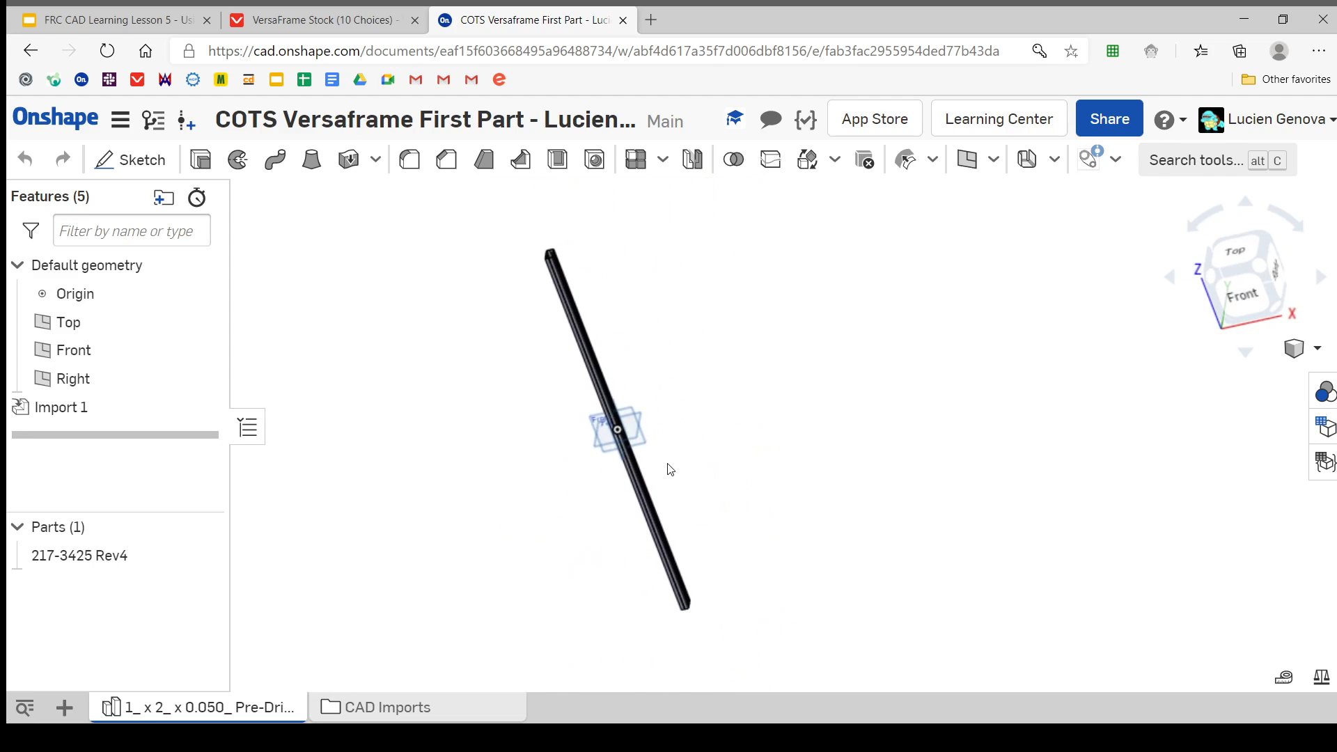
{"action": "scroll", "coordinate": [669, 469], "scroll_direction": "up", "scroll_amount": 3}
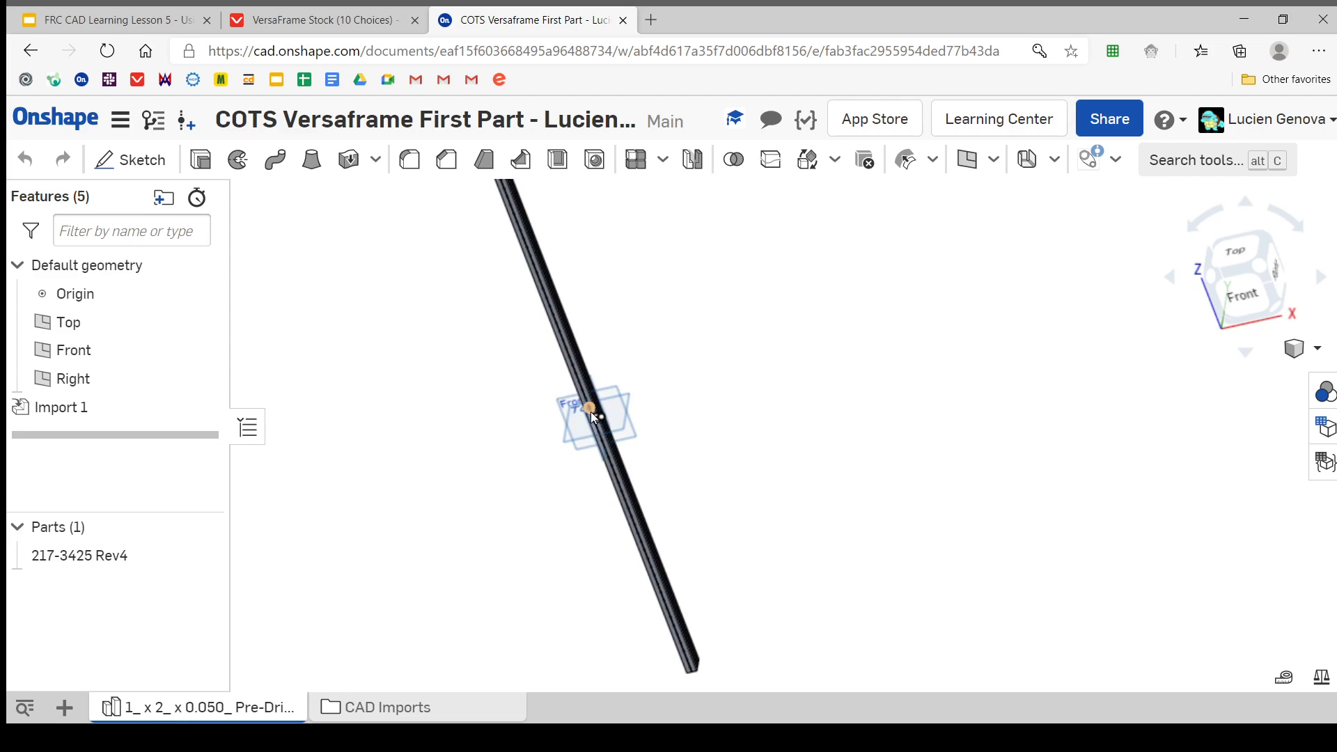
{"action": "scroll", "coordinate": [595, 415], "scroll_direction": "up", "scroll_amount": 3}
{"action": "scroll", "coordinate": [610, 432], "scroll_direction": "down", "scroll_amount": 6}
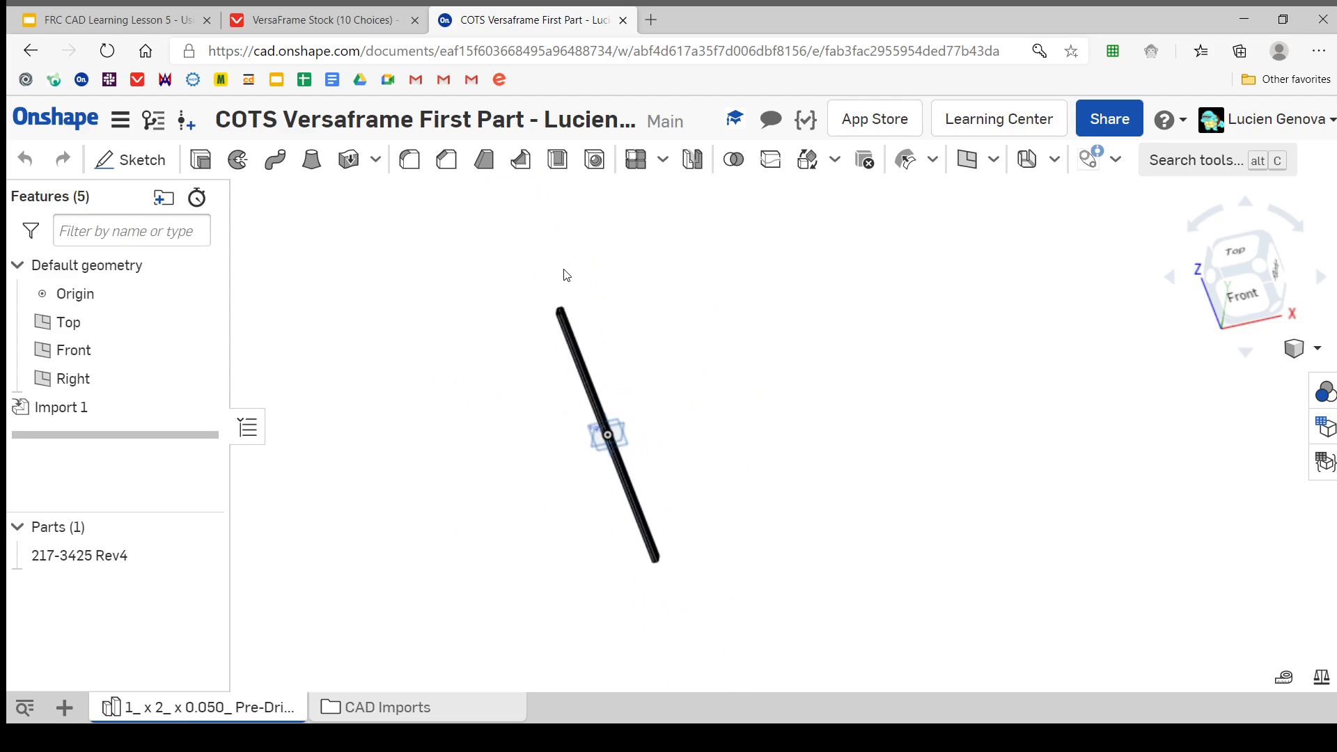
{"action": "right_click_drag", "start_coordinate": [564, 270], "coordinate": [587, 333]}
{"action": "scroll", "coordinate": [586, 396], "scroll_direction": "up", "scroll_amount": 8}
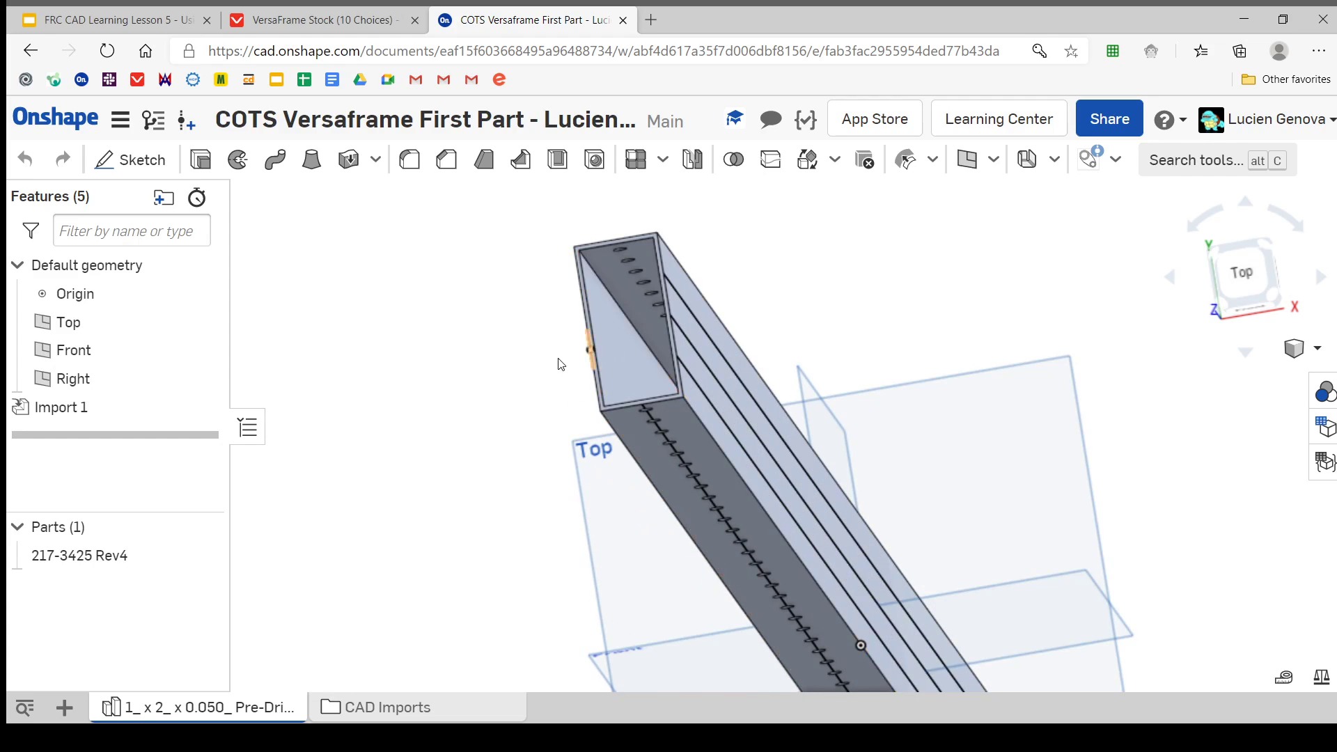
{"action": "scroll", "coordinate": [599, 358], "scroll_direction": "up", "scroll_amount": 3}
{"action": "scroll", "coordinate": [592, 382], "scroll_direction": "up", "scroll_amount": 3}
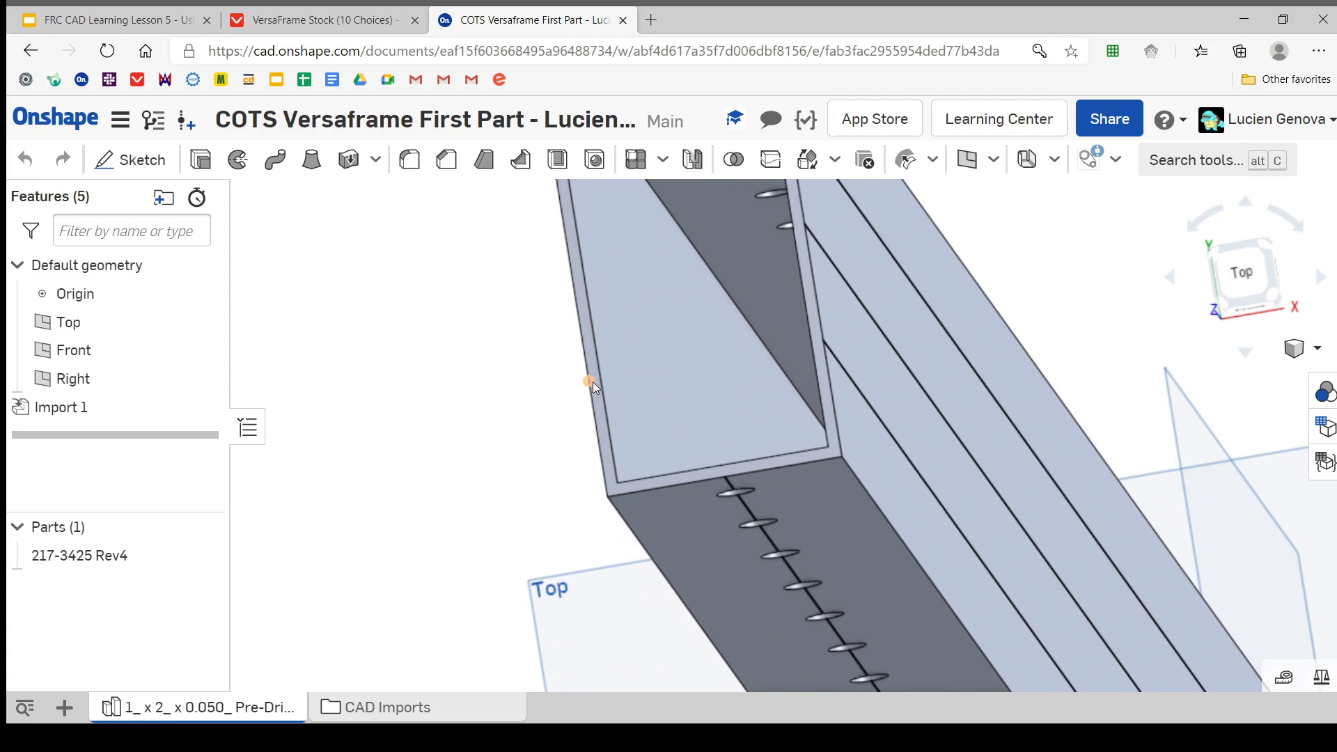
{"action": "scroll", "coordinate": [599, 415], "scroll_direction": "down", "scroll_amount": 8}
{"action": "mouse_move", "coordinate": [658, 471]}
{"action": "right_mouse_down"}
{"action": "mouse_move", "coordinate": [693, 492]}
{"action": "mouse_move", "coordinate": [667, 475]}
{"action": "right_mouse_up"}
{"action": "scroll", "coordinate": [659, 472], "scroll_direction": "down", "scroll_amount": 4}
{"action": "right_click_drag", "start_coordinate": [717, 553], "coordinate": [670, 491]}
{"action": "scroll", "coordinate": [662, 477], "scroll_direction": "up", "scroll_amount": 5}
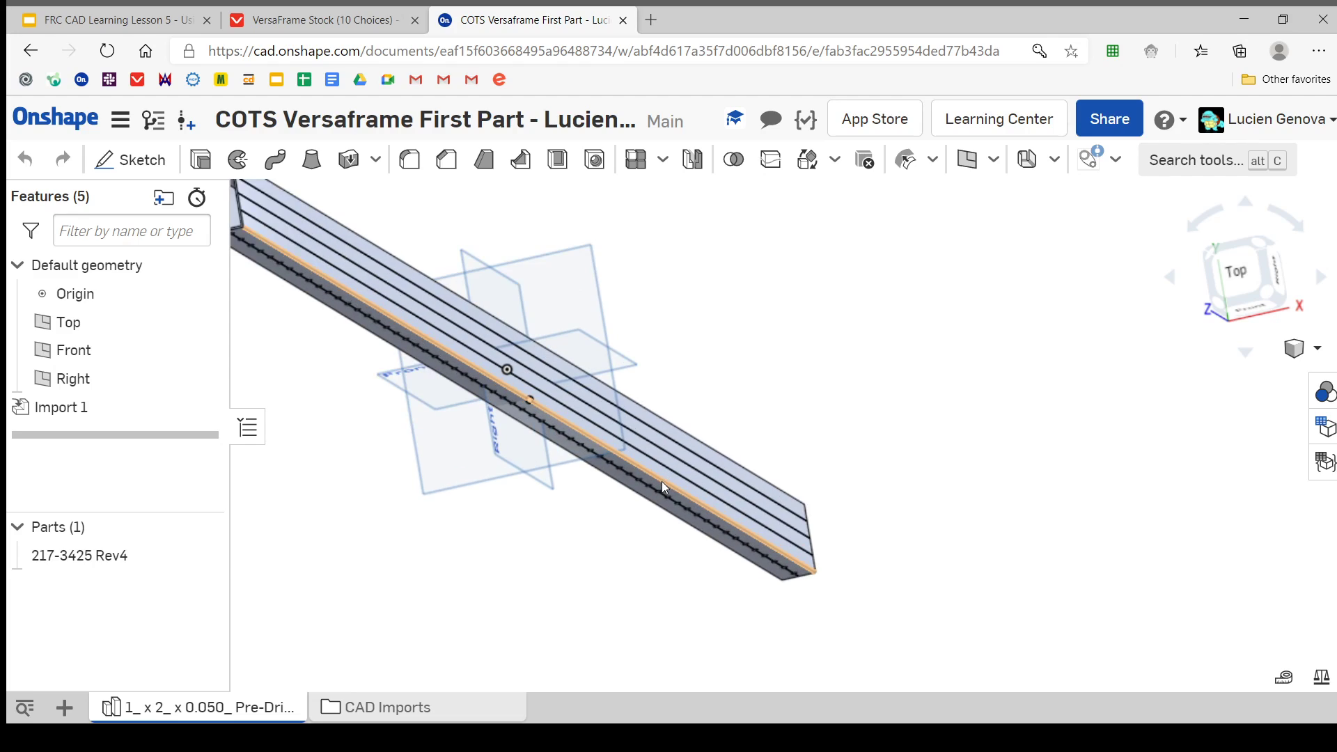
Measure the length of the tube's long outer edge.
{"action": "left_click", "coordinate": [665, 487]}
{"action": "key", "text": "f"}
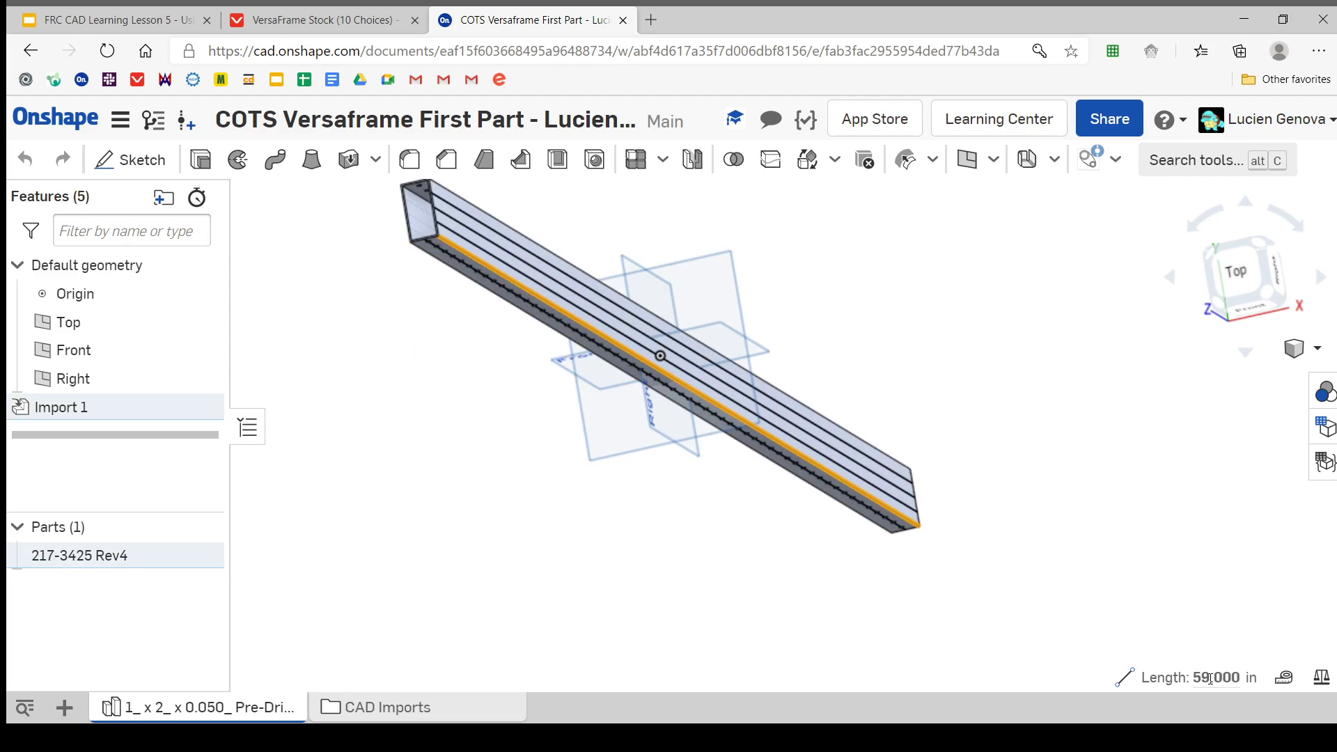
{"action": "left_click", "coordinate": [536, 579]}
Start an Extrude feature on the imported tube and name it "Length Extrusion".
{"action": "right_click_drag", "start_coordinate": [536, 579], "coordinate": [680, 529]}
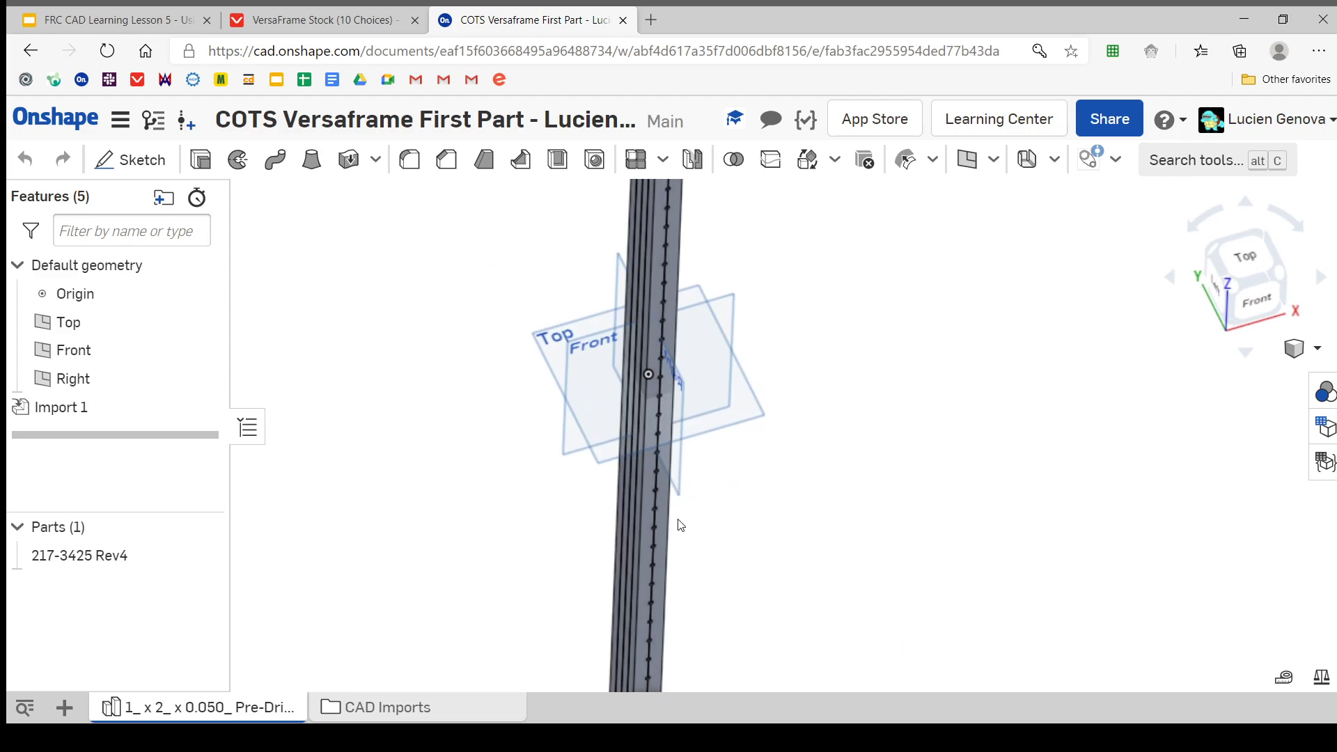
{"action": "scroll", "coordinate": [682, 526], "scroll_direction": "down", "scroll_amount": 3}
{"action": "right_click_drag", "start_coordinate": [693, 469], "coordinate": [663, 427]}
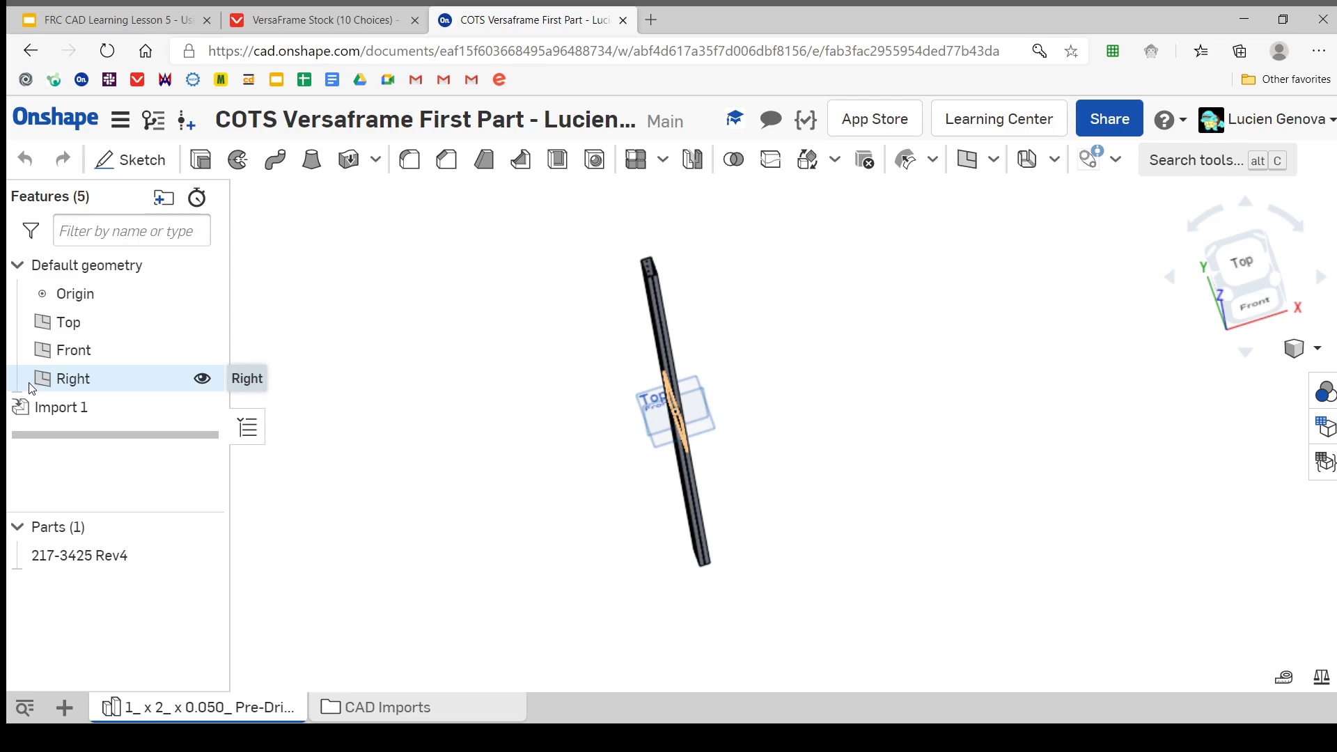
{"action": "scroll", "coordinate": [629, 289], "scroll_direction": "up", "scroll_amount": 5}
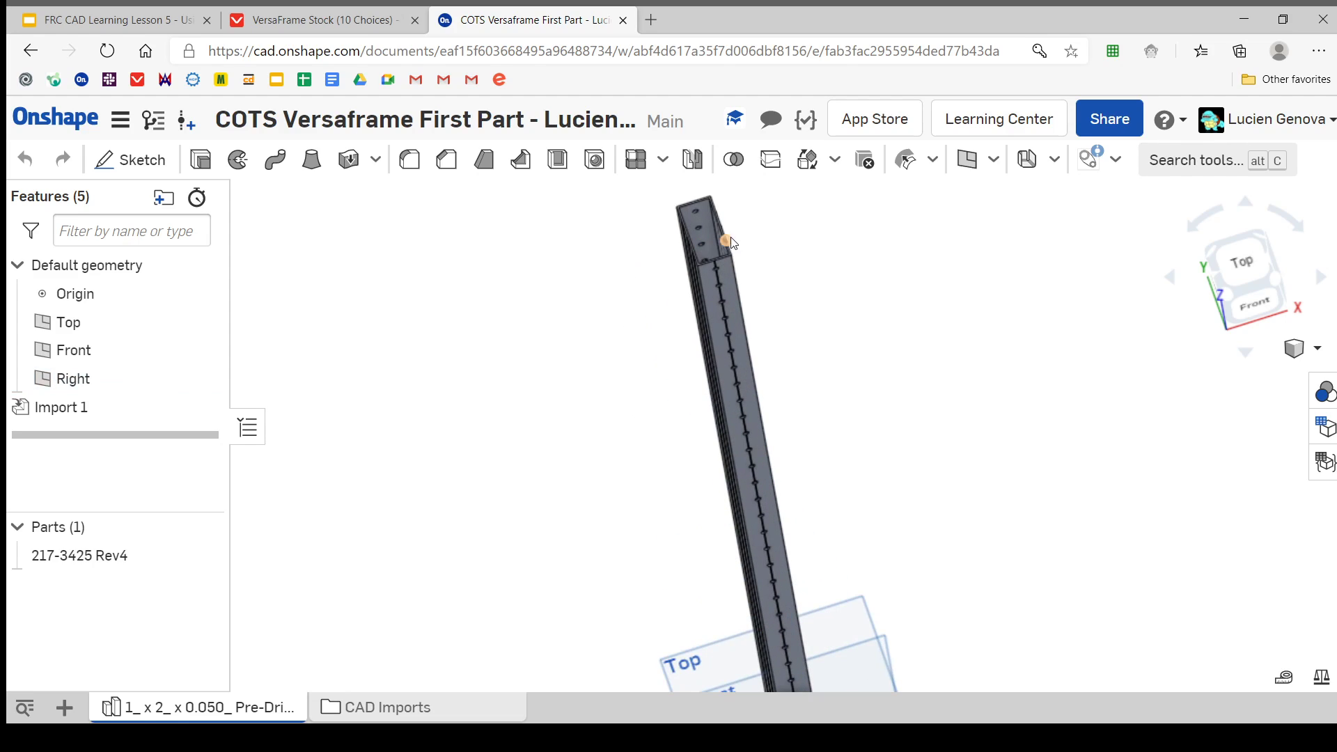
{"action": "scroll", "coordinate": [725, 254], "scroll_direction": "down", "scroll_amount": 5}
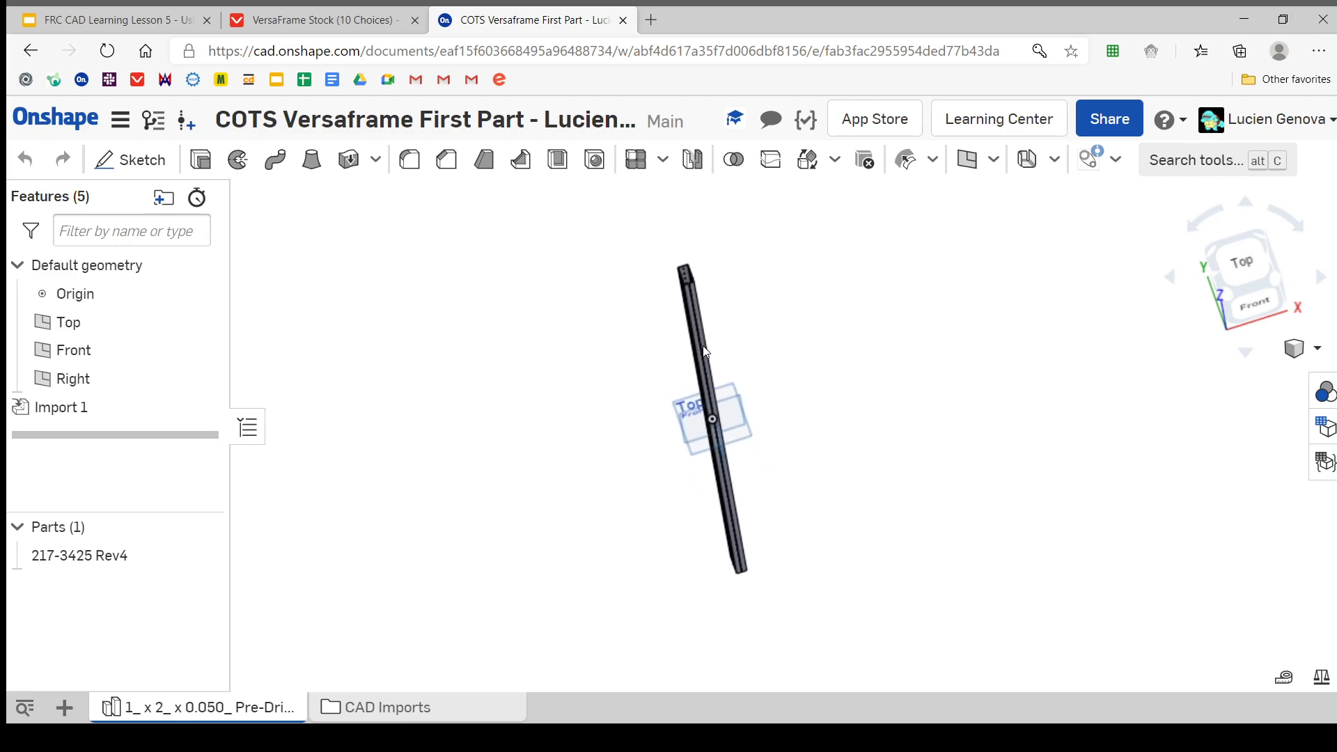
{"action": "scroll", "coordinate": [705, 351], "scroll_direction": "up", "scroll_amount": 3}
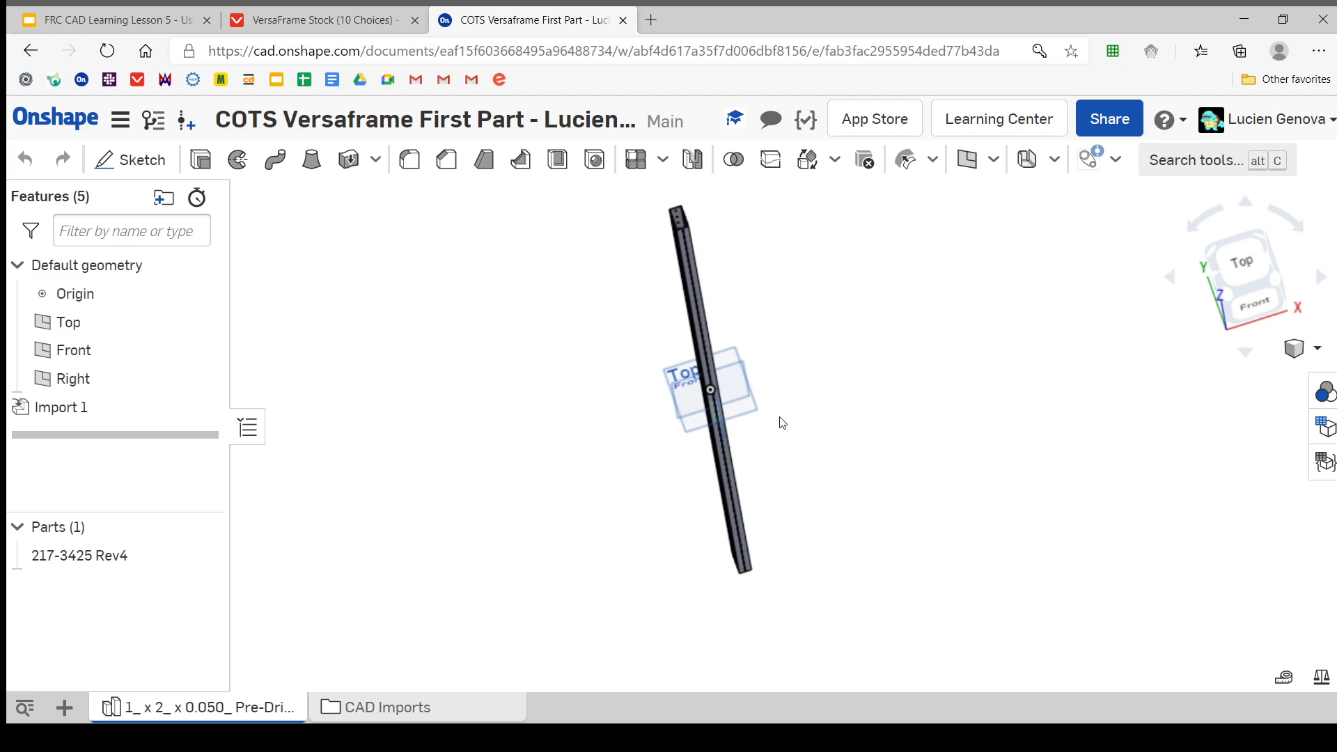
{"action": "middle_click_drag", "start_coordinate": [783, 422], "coordinate": [782, 432]}
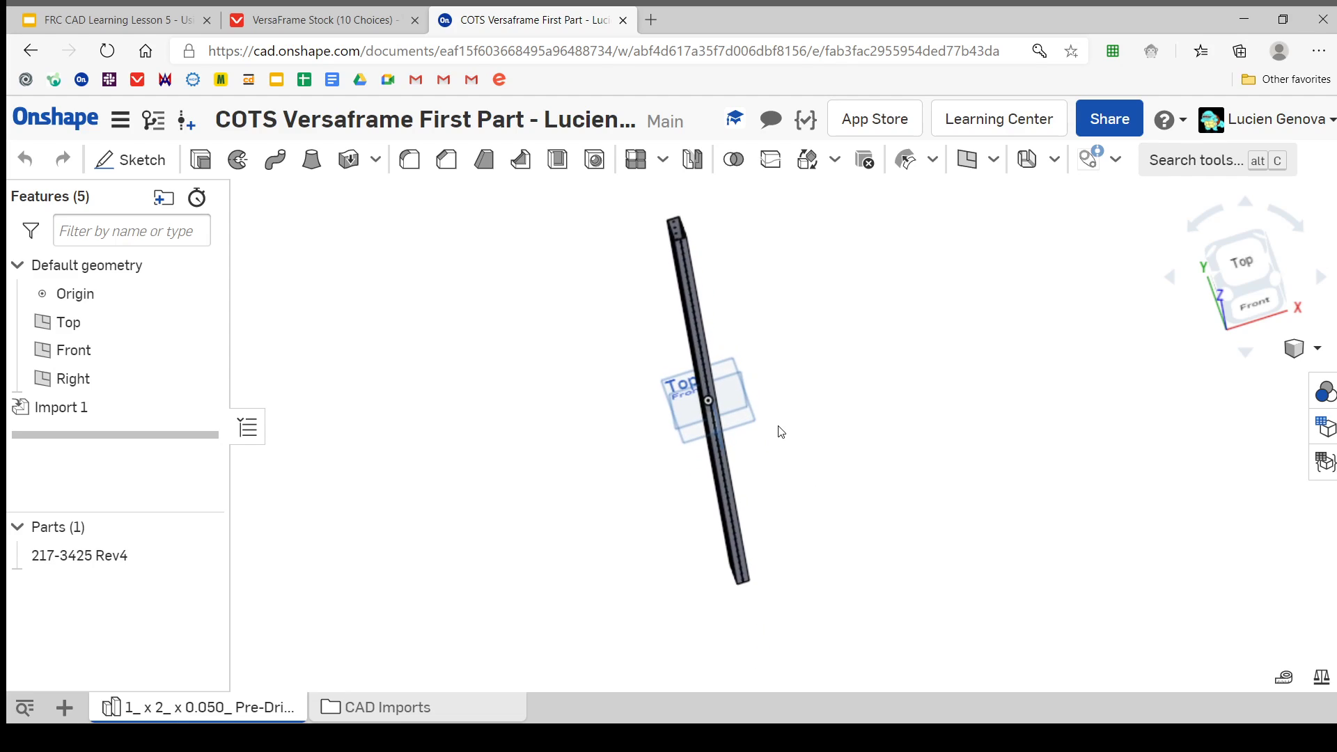
{"action": "left_click", "coordinate": [201, 161]}
{"action": "scroll", "coordinate": [627, 232], "scroll_direction": "up", "scroll_amount": 5}
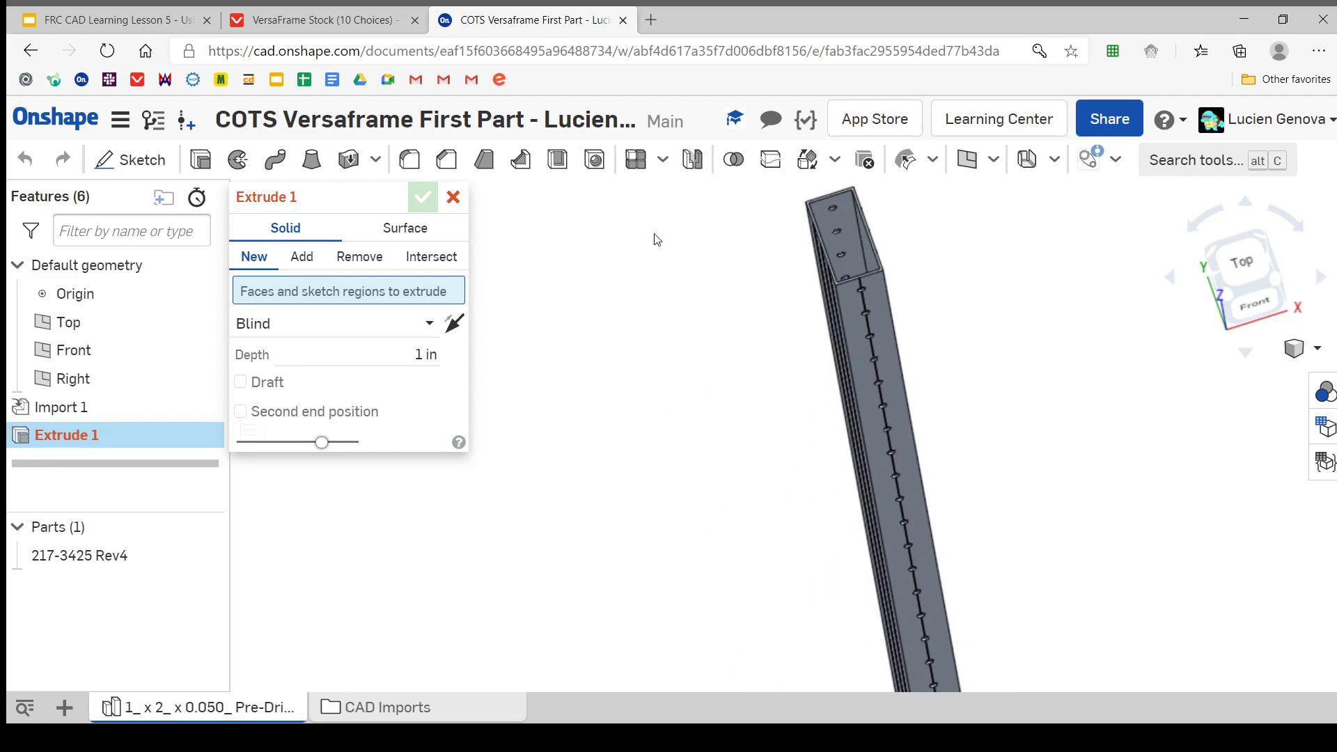
{"action": "left_click", "coordinate": [392, 198]}
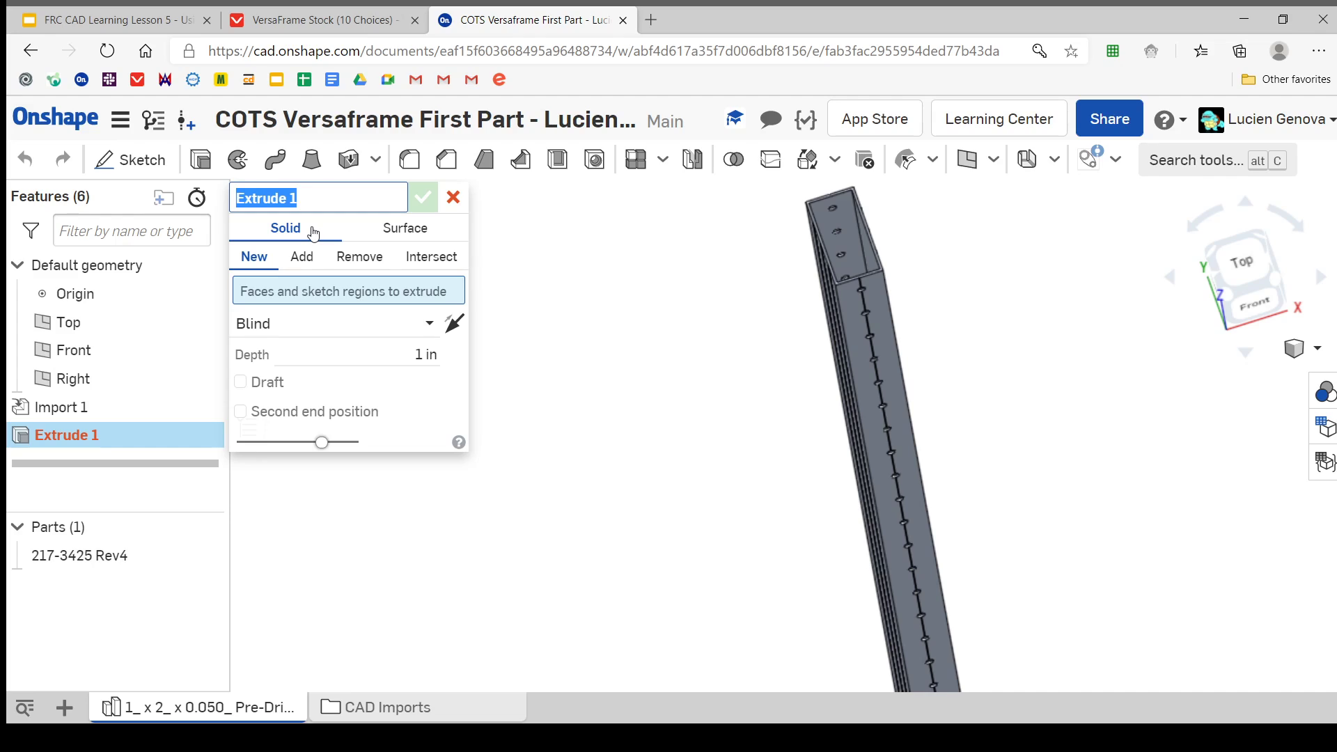
{"action": "type", "text": "Length"}
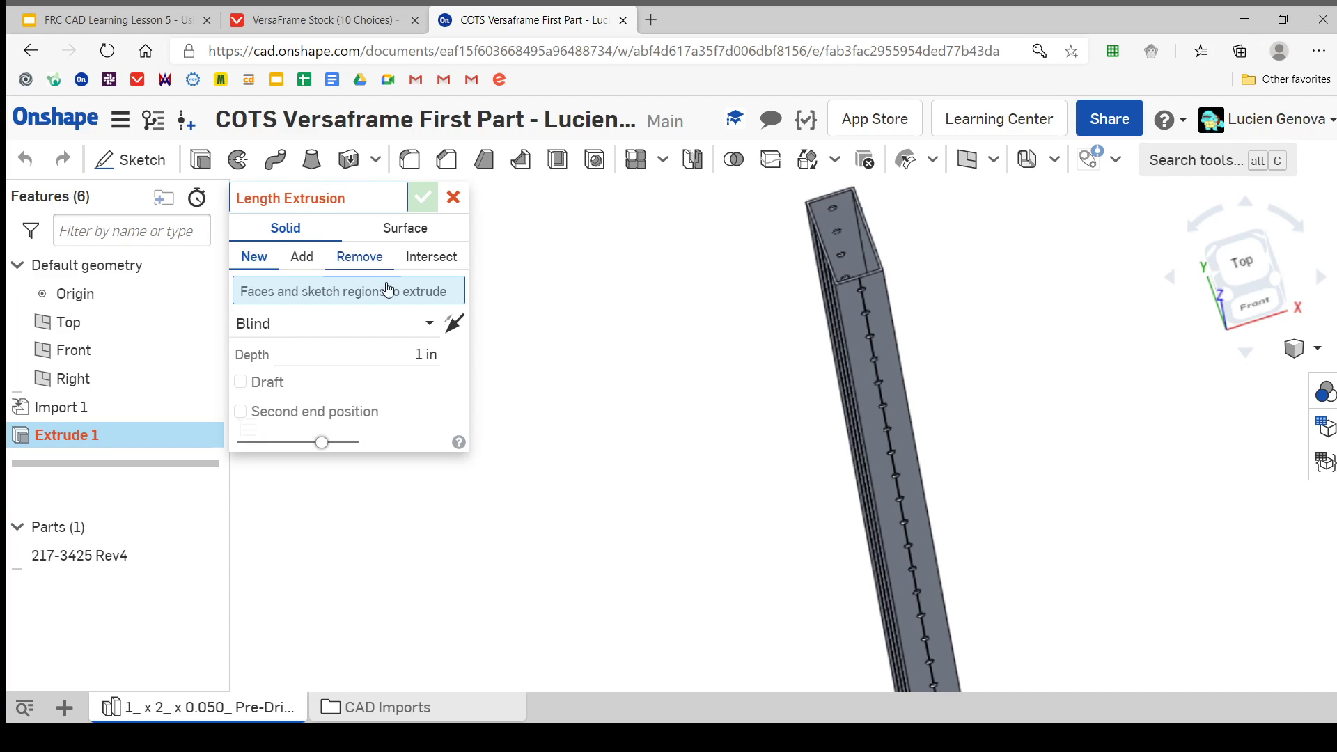
{"action": "key", "text": "Return"}
Use the tube's end face as the profile of the Length Extrusion and set the operation to Remove.
{"action": "scroll", "coordinate": [857, 307], "scroll_direction": "up", "scroll_amount": 5}
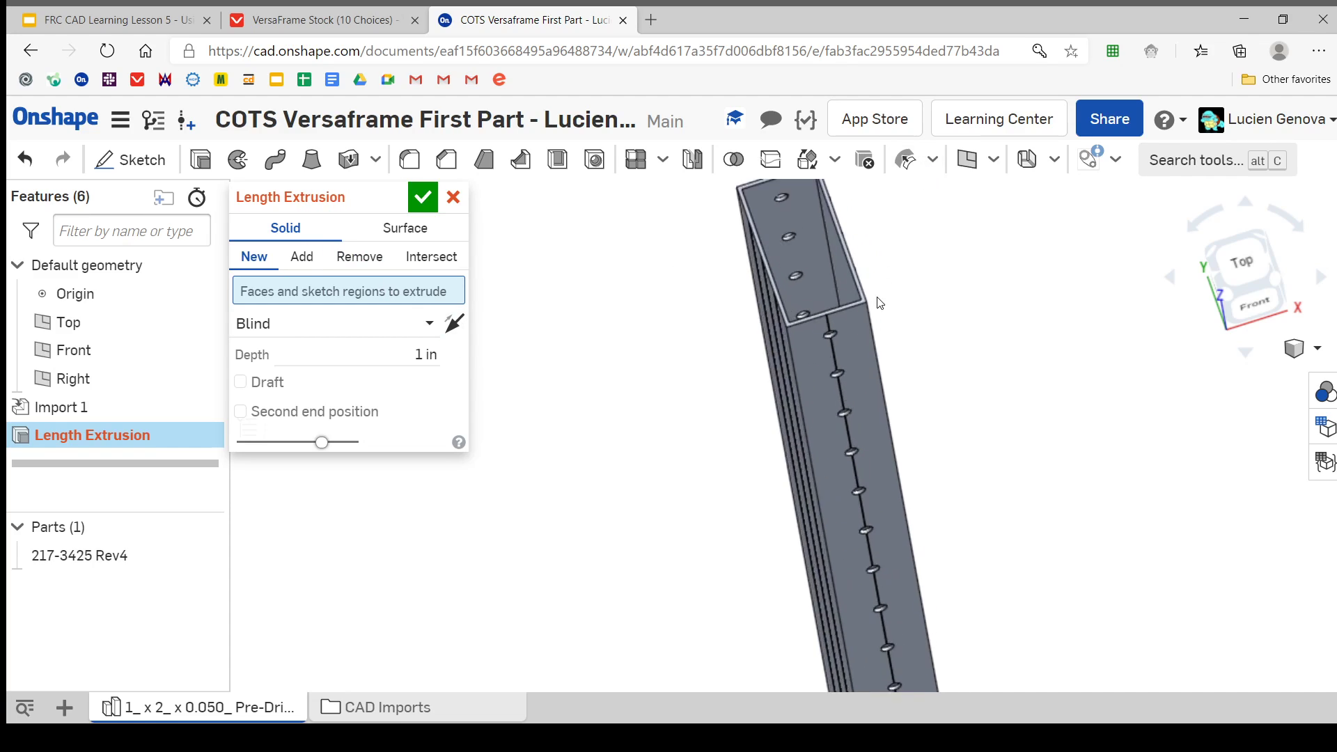
{"action": "scroll", "coordinate": [837, 306], "scroll_direction": "up", "scroll_amount": 2}
{"action": "left_click", "coordinate": [837, 291]}
{"action": "scroll", "coordinate": [837, 291], "scroll_direction": "down", "scroll_amount": 6}
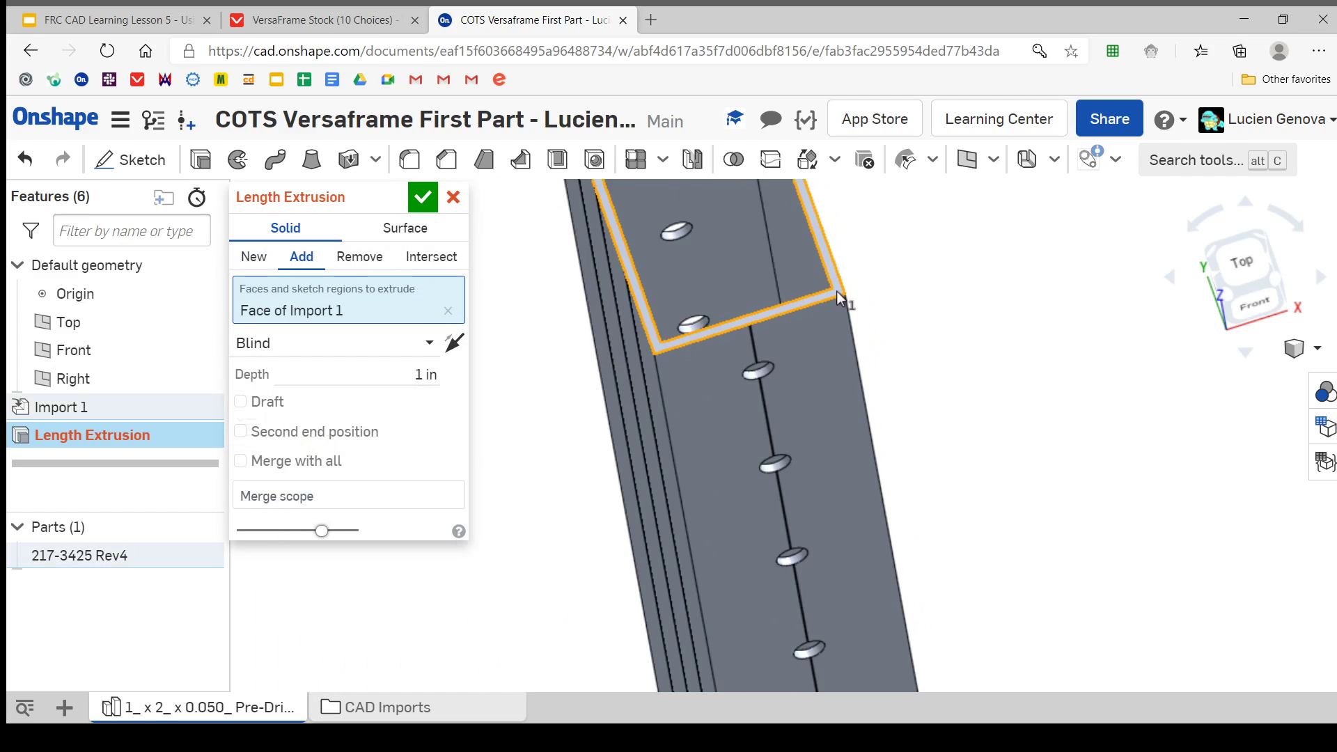
{"action": "right_click_drag", "start_coordinate": [837, 291], "coordinate": [765, 338]}
{"action": "scroll", "coordinate": [790, 326], "scroll_direction": "up", "scroll_amount": 5}
{"action": "scroll", "coordinate": [787, 349], "scroll_direction": "down", "scroll_amount": 5}
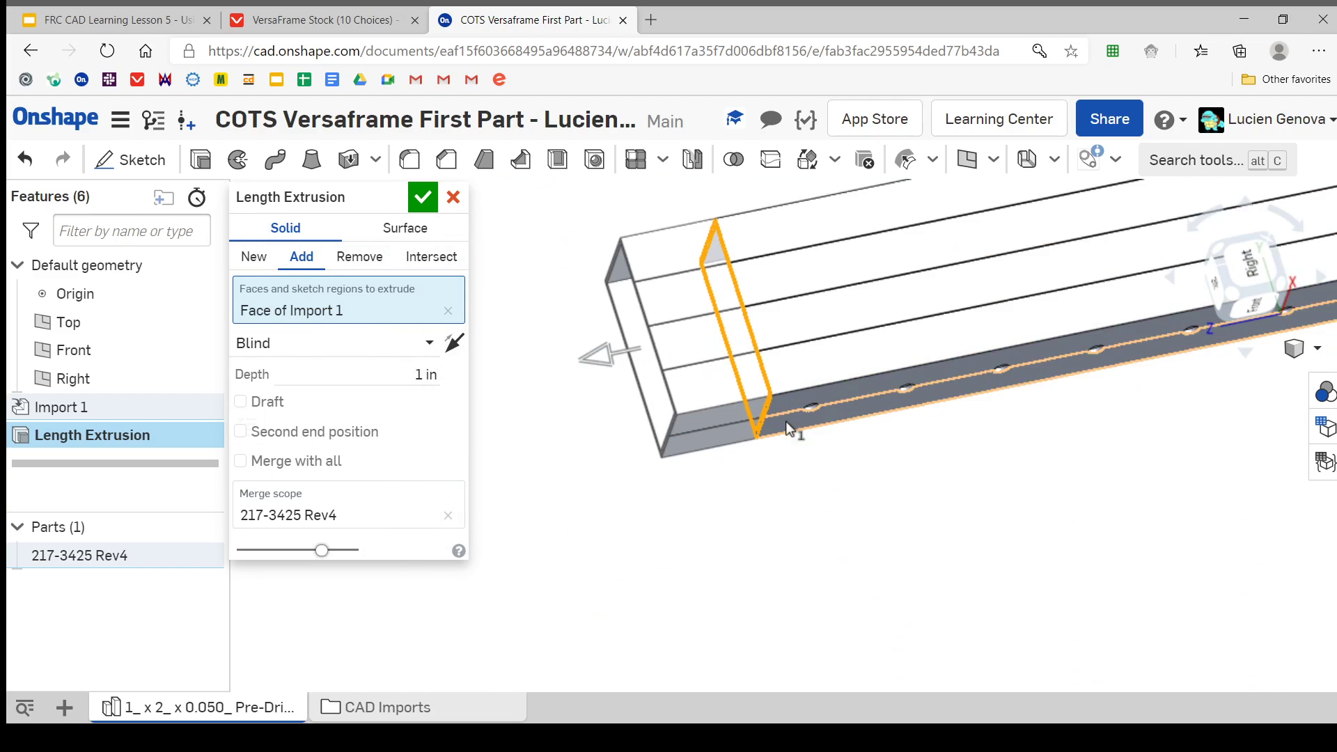
{"action": "right_click_drag", "start_coordinate": [793, 408], "coordinate": [813, 335]}
{"action": "scroll", "coordinate": [813, 339], "scroll_direction": "down", "scroll_amount": 3}
{"action": "scroll", "coordinate": [812, 336], "scroll_direction": "down", "scroll_amount": 4}
{"action": "scroll", "coordinate": [932, 400], "scroll_direction": "up", "scroll_amount": 1}
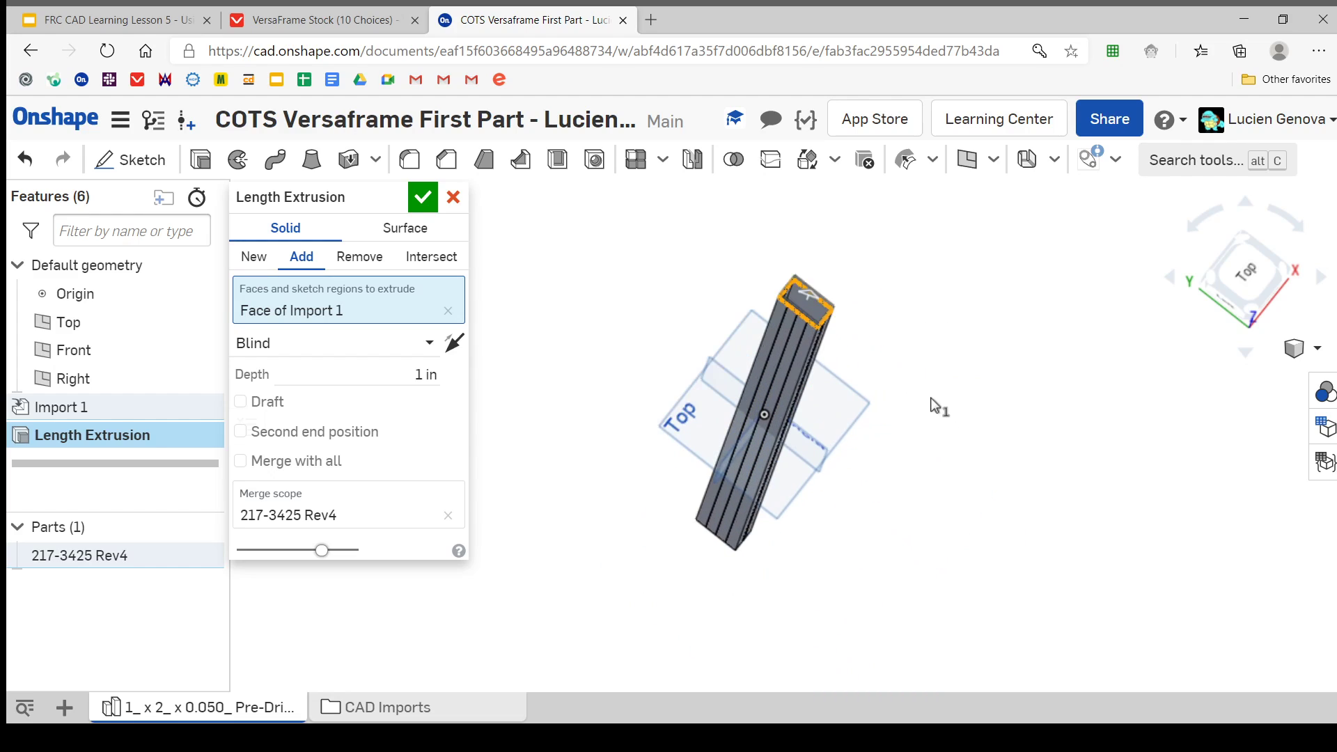
{"action": "right_click_drag", "start_coordinate": [909, 400], "coordinate": [630, 317]}
{"action": "left_click", "coordinate": [352, 258]}
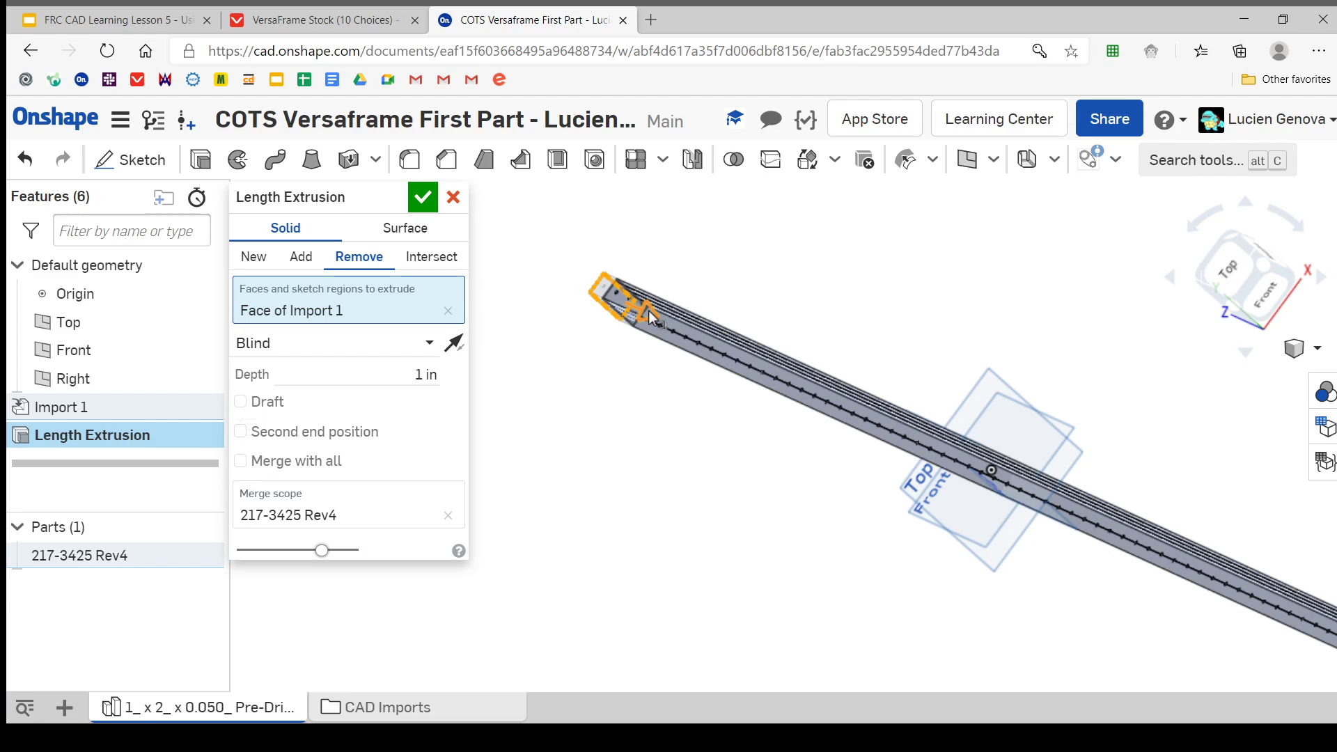
Set the Length Extrusion's removal depth to 59-8 in, directed into the tube.
{"action": "left_click", "coordinate": [650, 317]}
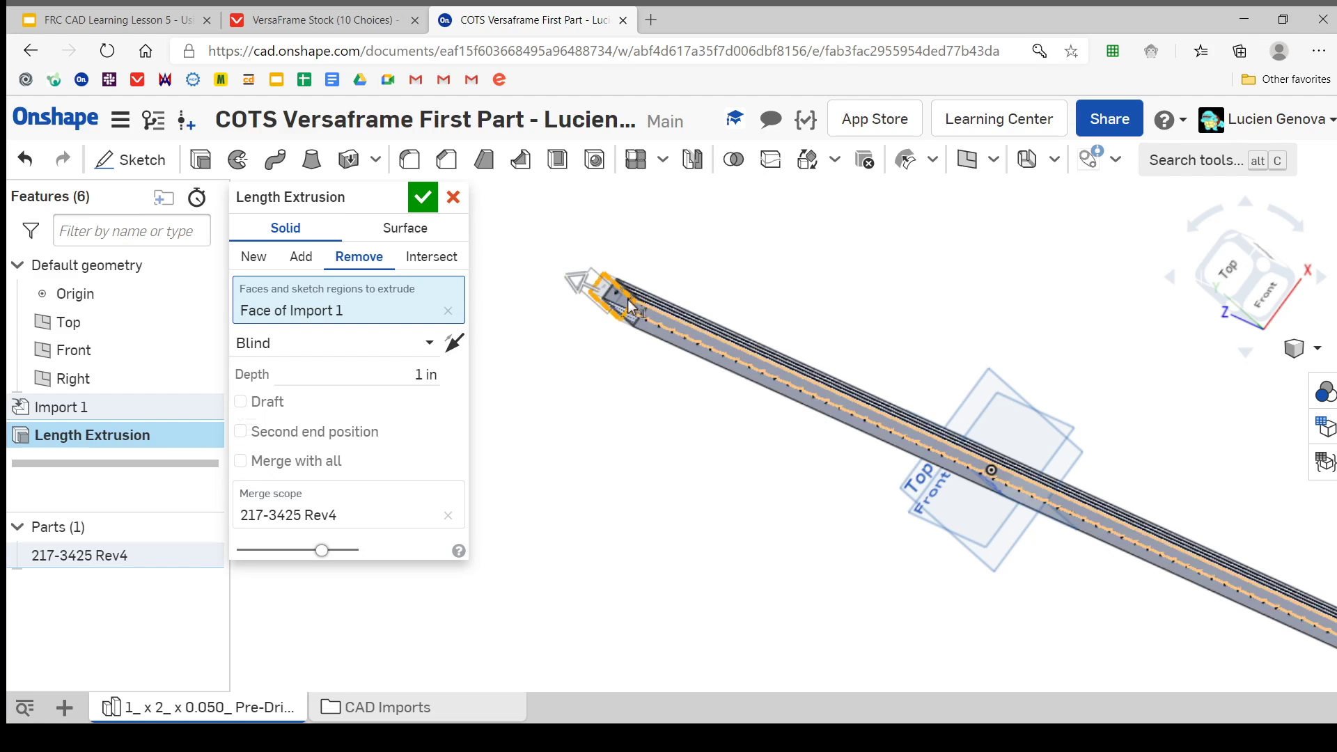
{"action": "left_click", "coordinate": [583, 286]}
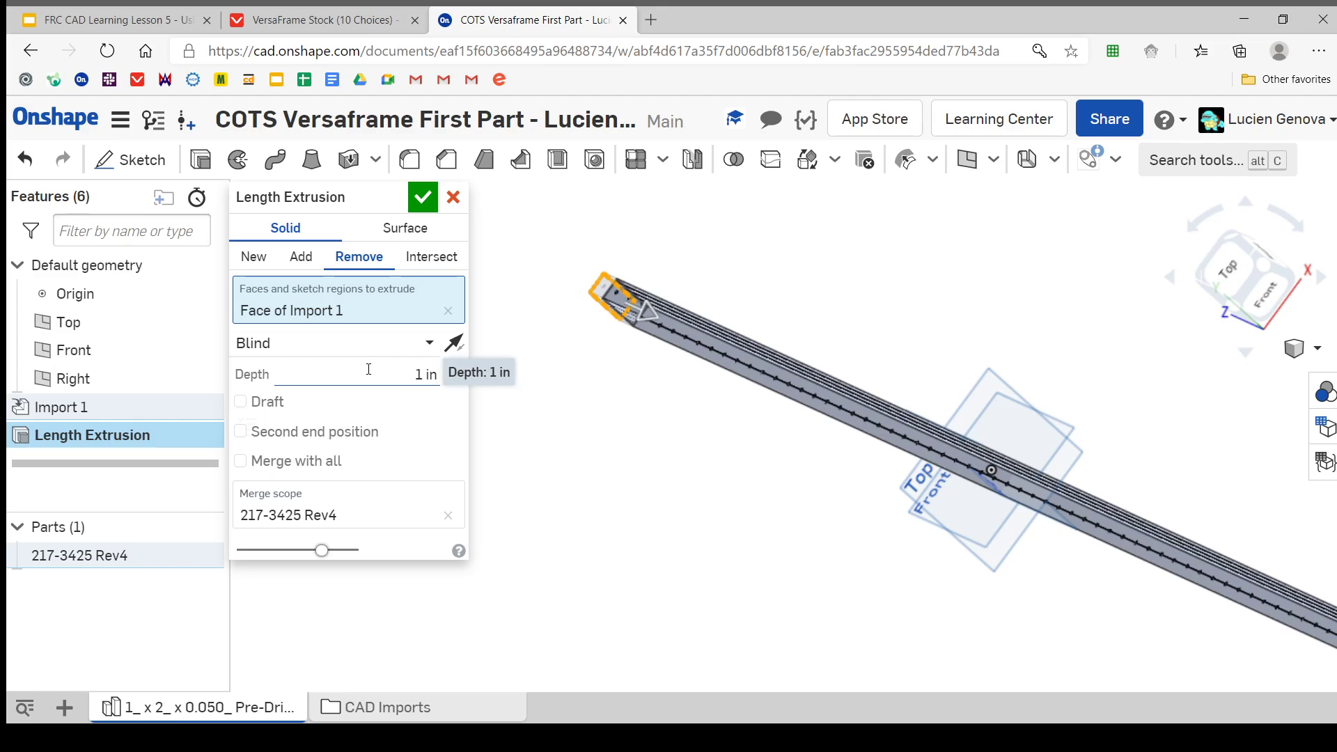
{"action": "left_click", "coordinate": [392, 374]}
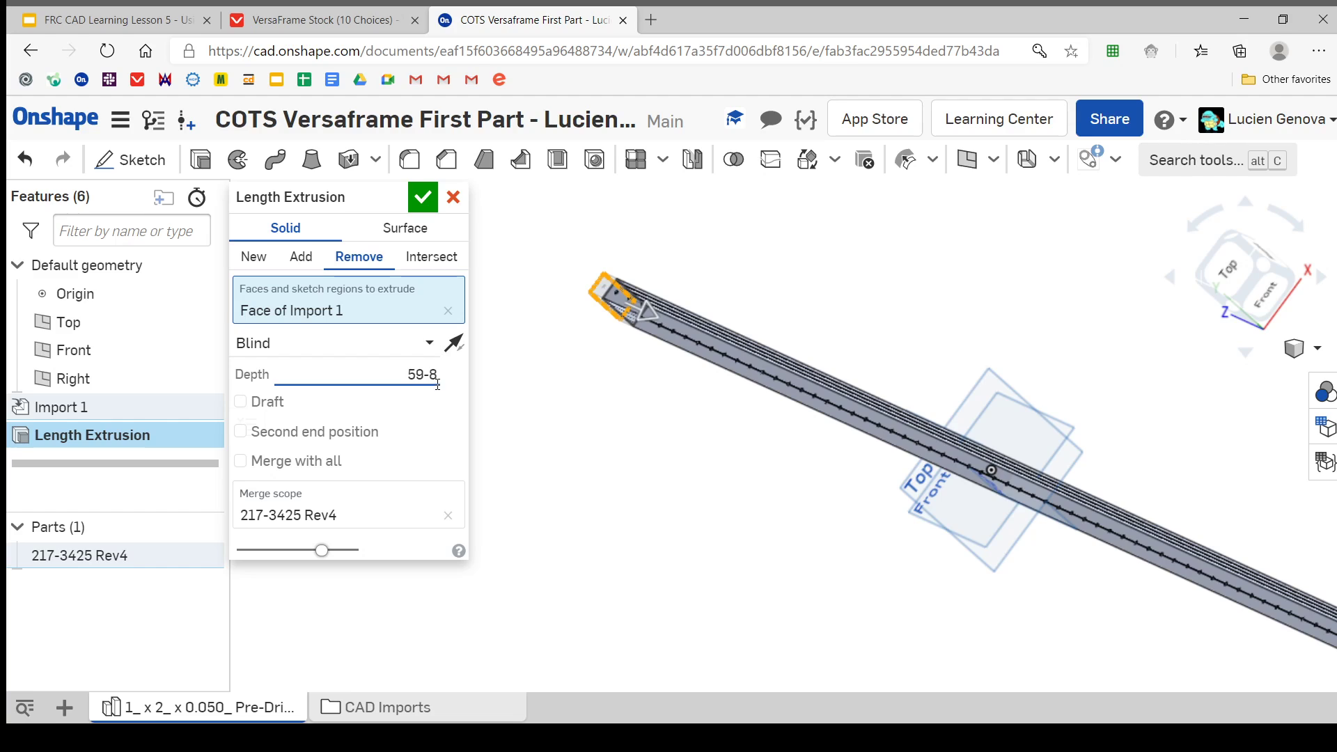
{"action": "key", "text": "Return"}
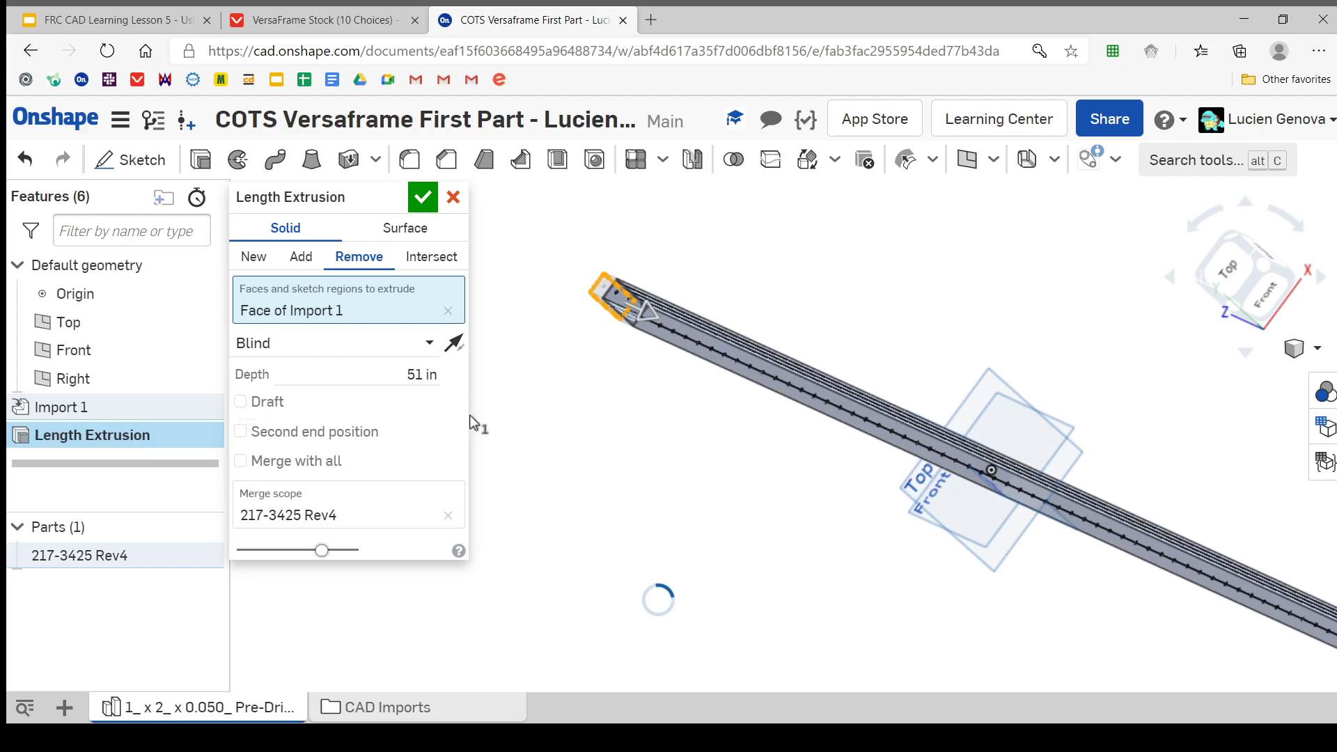
{"action": "scroll", "coordinate": [1008, 540], "scroll_direction": "down", "scroll_amount": 5}
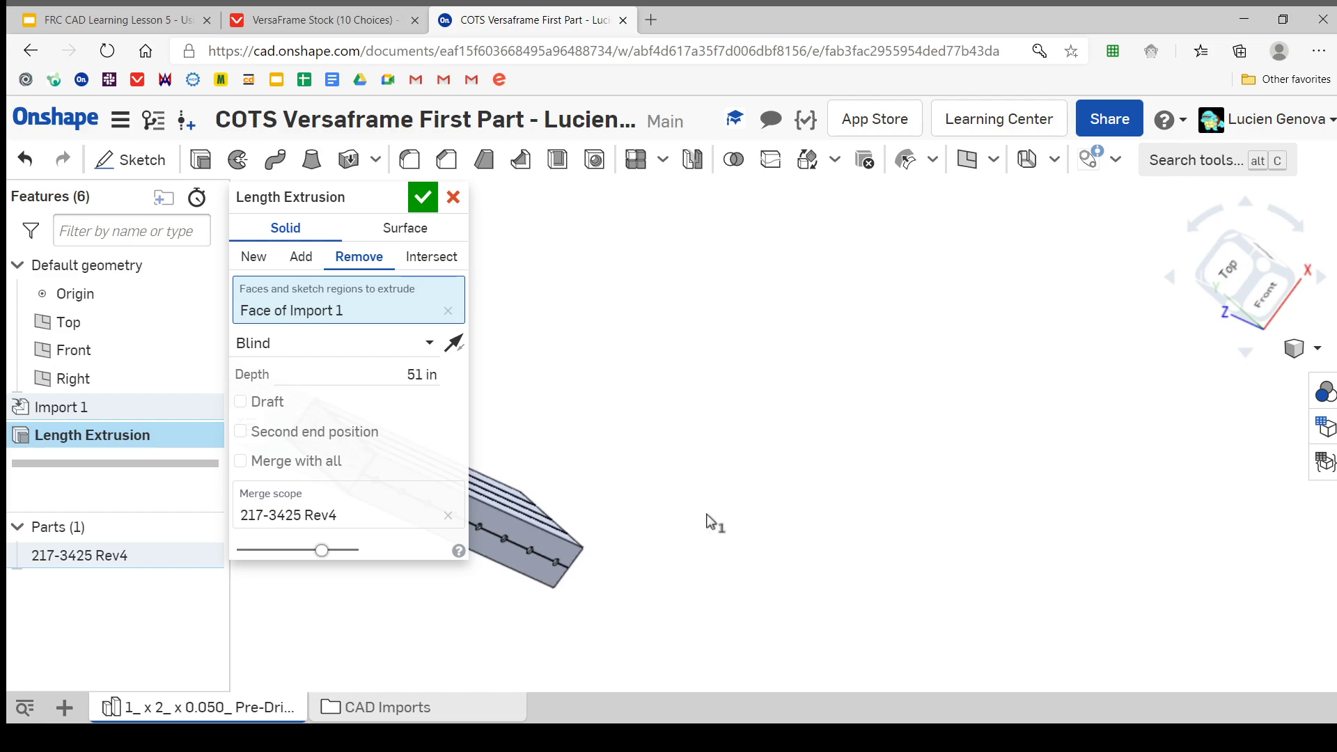
{"action": "scroll", "coordinate": [1045, 459], "scroll_direction": "up", "scroll_amount": 5}
{"action": "right_click_drag", "start_coordinate": [1060, 462], "coordinate": [929, 529]}
{"action": "scroll", "coordinate": [929, 530], "scroll_direction": "down", "scroll_amount": 2}
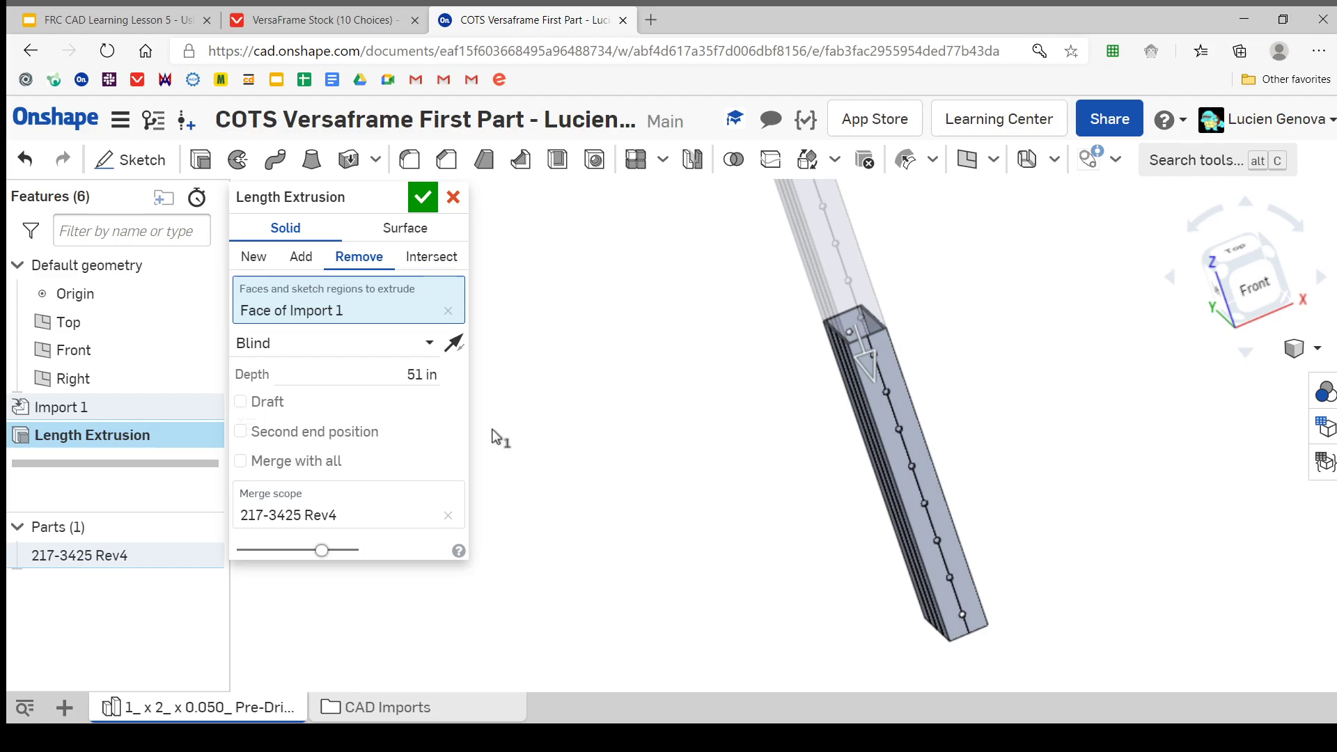
Check the depth expression of the Length Extrusion and accept the feature.
{"action": "left_click", "coordinate": [343, 363]}
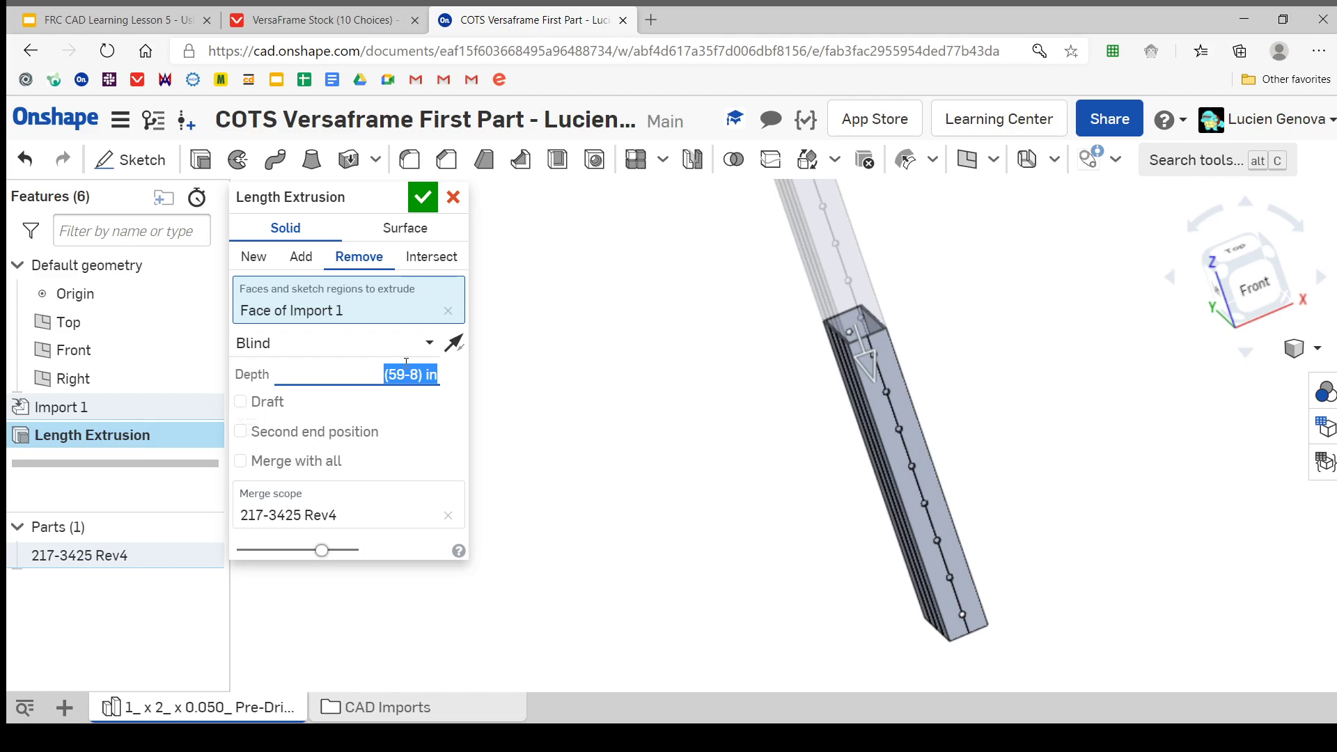
{"action": "left_click", "coordinate": [462, 400]}
{"action": "scroll", "coordinate": [925, 465], "scroll_direction": "down", "scroll_amount": 3}
{"action": "middle_click_drag", "start_coordinate": [925, 465], "coordinate": [886, 527]}
{"action": "scroll", "coordinate": [885, 526], "scroll_direction": "down", "scroll_amount": 2}
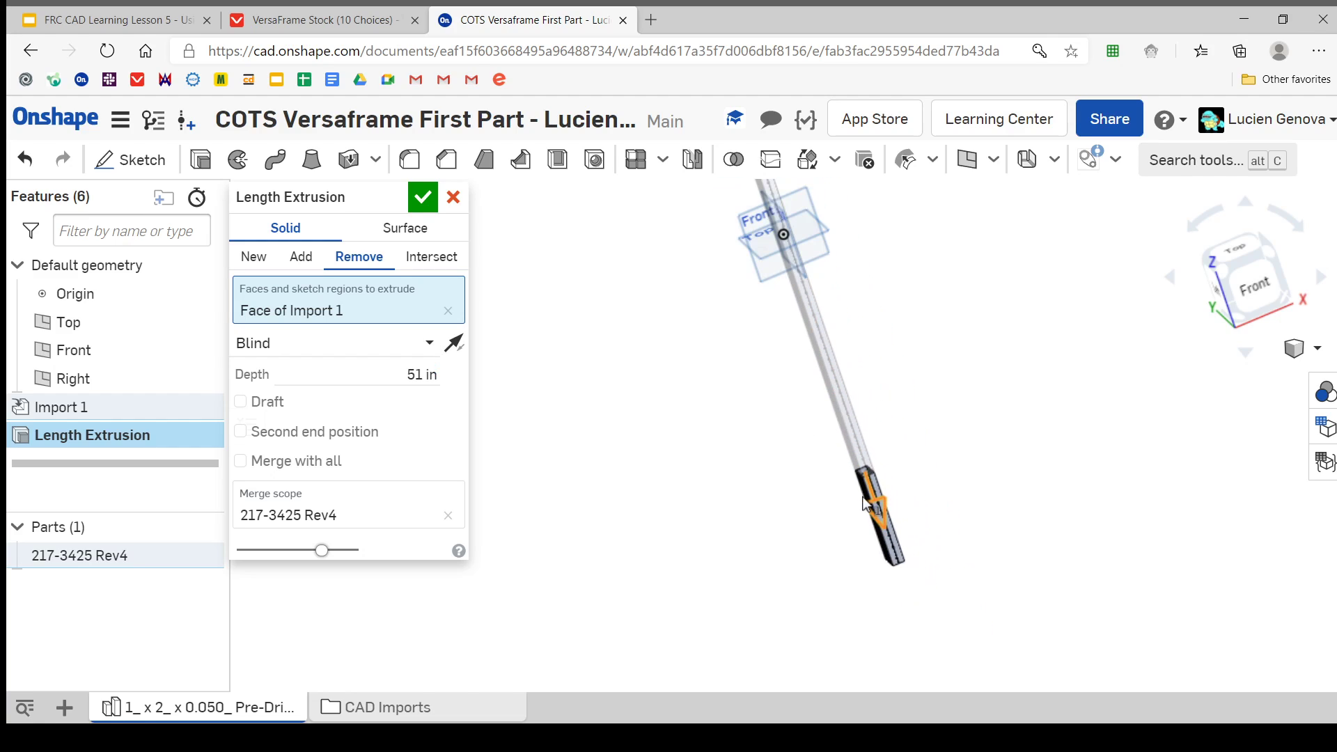
{"action": "left_click", "coordinate": [422, 197]}
{"action": "scroll", "coordinate": [846, 404], "scroll_direction": "up", "scroll_amount": 4}
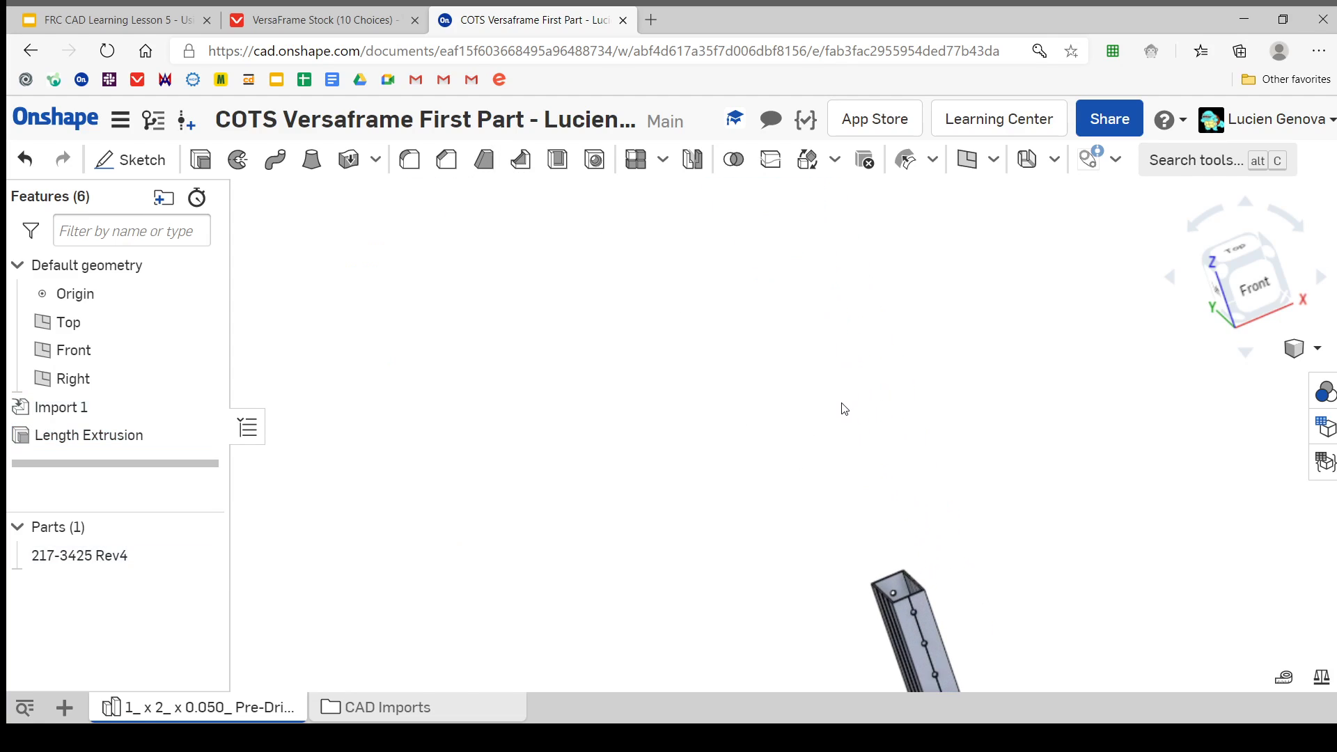
{"action": "right_click_drag", "start_coordinate": [843, 404], "coordinate": [912, 394]}
{"action": "scroll", "coordinate": [868, 390], "scroll_direction": "down", "scroll_amount": 4}
{"action": "scroll", "coordinate": [912, 394], "scroll_direction": "down", "scroll_amount": 1}
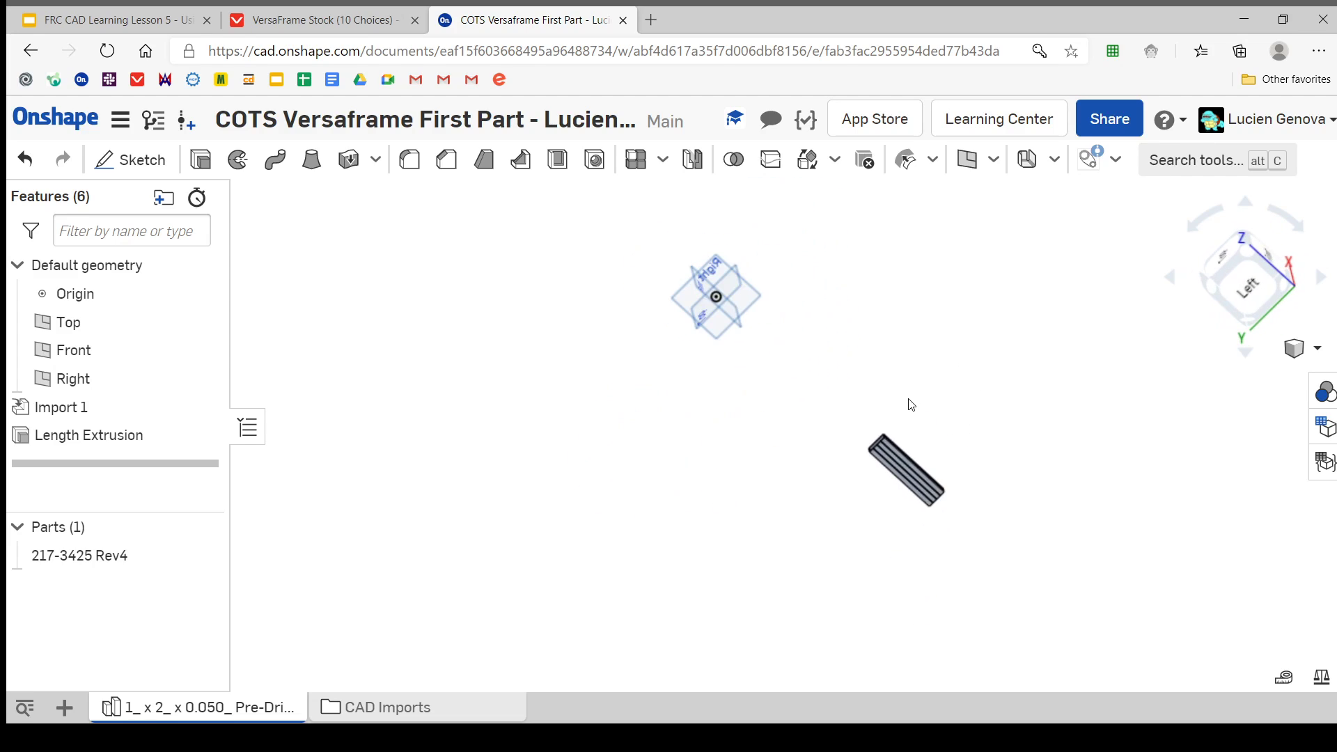
{"action": "scroll", "coordinate": [835, 432], "scroll_direction": "up", "scroll_amount": 2}
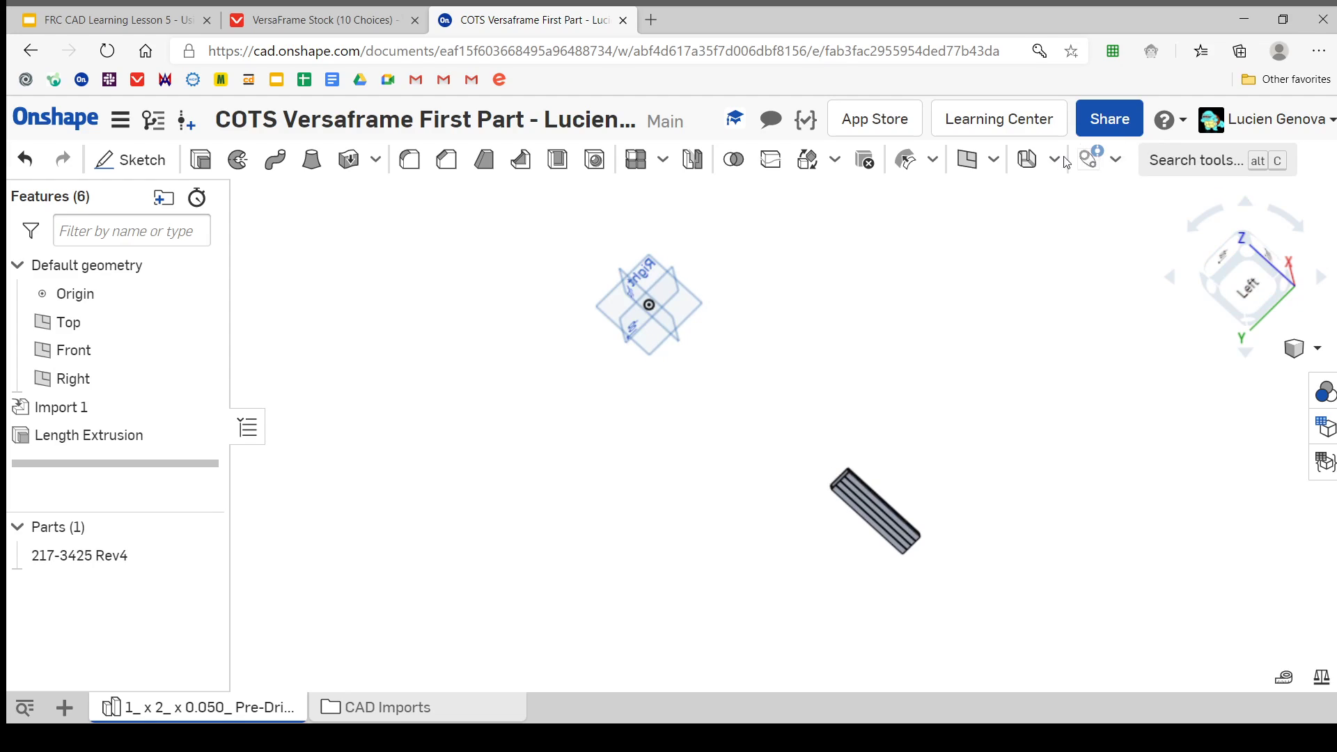
Create a variable of the Number type and name it "Length".
{"action": "left_click", "coordinate": [994, 162]}
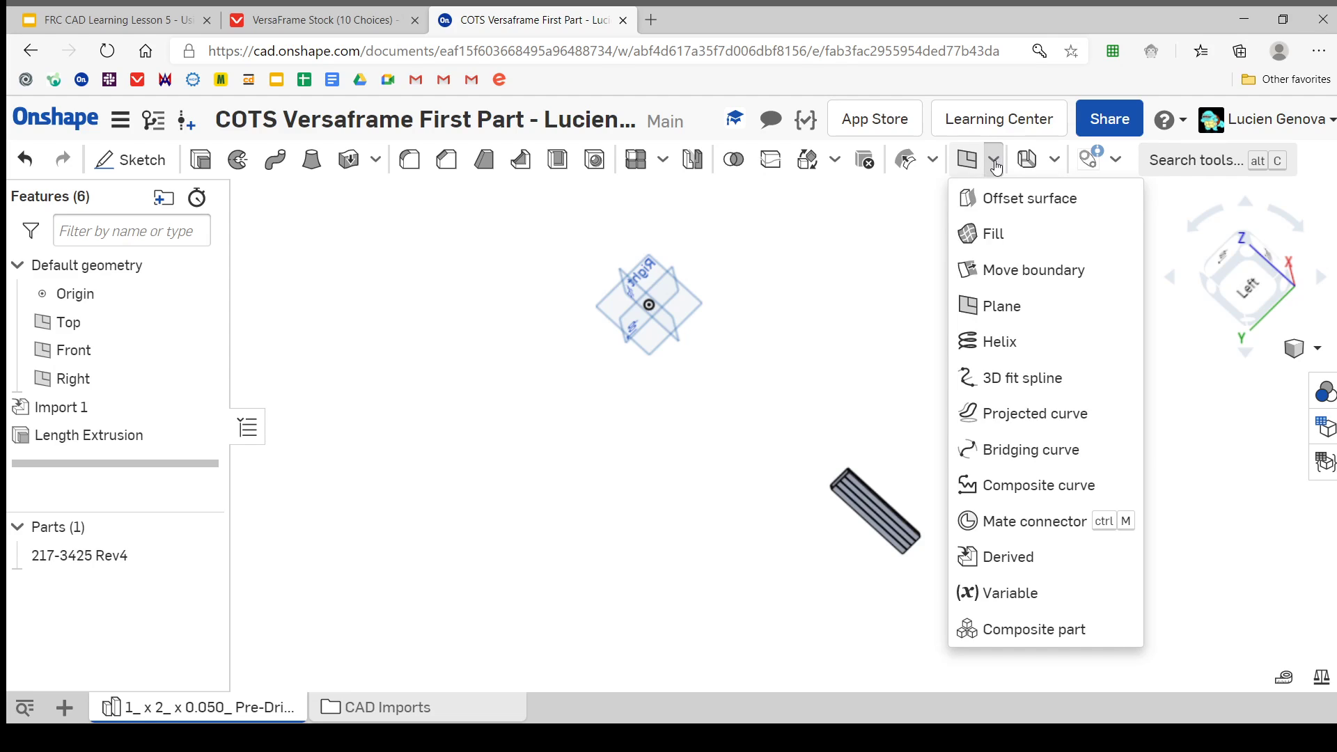
{"action": "left_click", "coordinate": [1013, 589]}
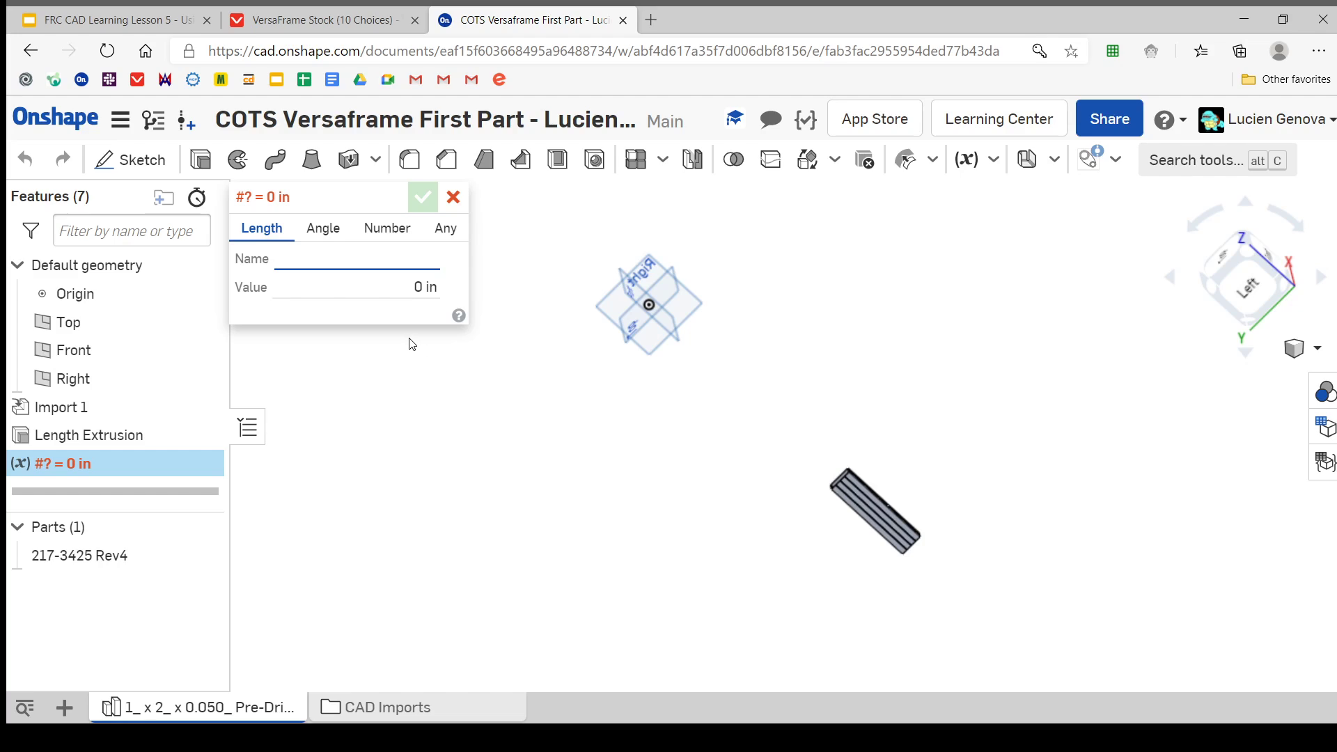
{"action": "left_click", "coordinate": [395, 238]}
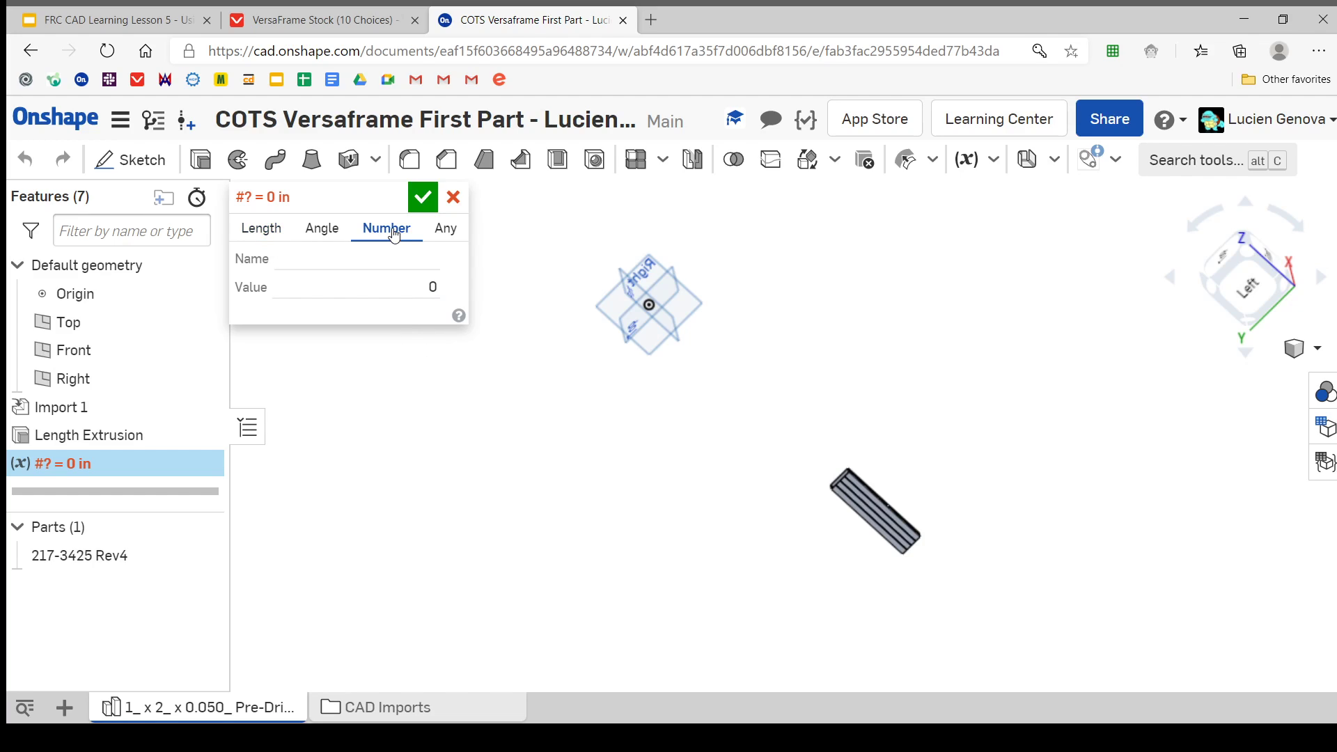
{"action": "left_click", "coordinate": [270, 231]}
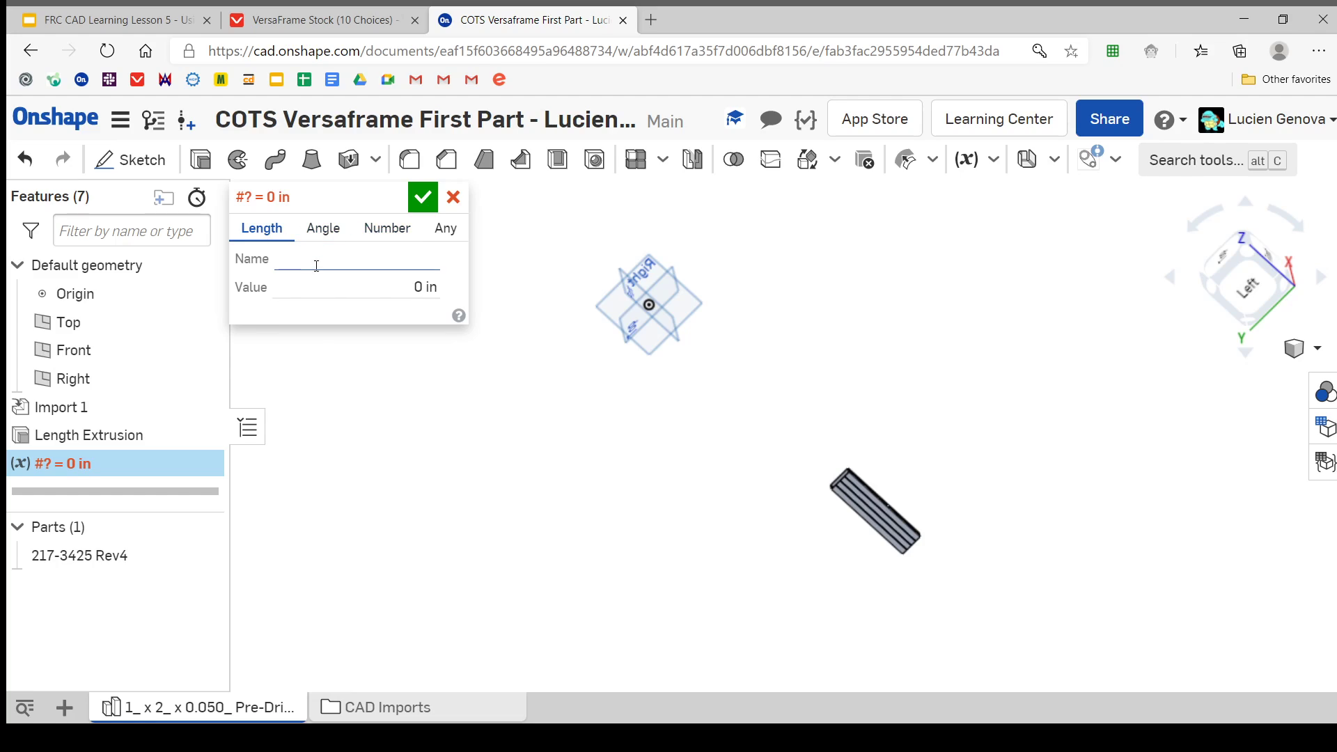
{"action": "left_click", "coordinate": [376, 236]}
{"action": "left_click", "coordinate": [376, 262]}
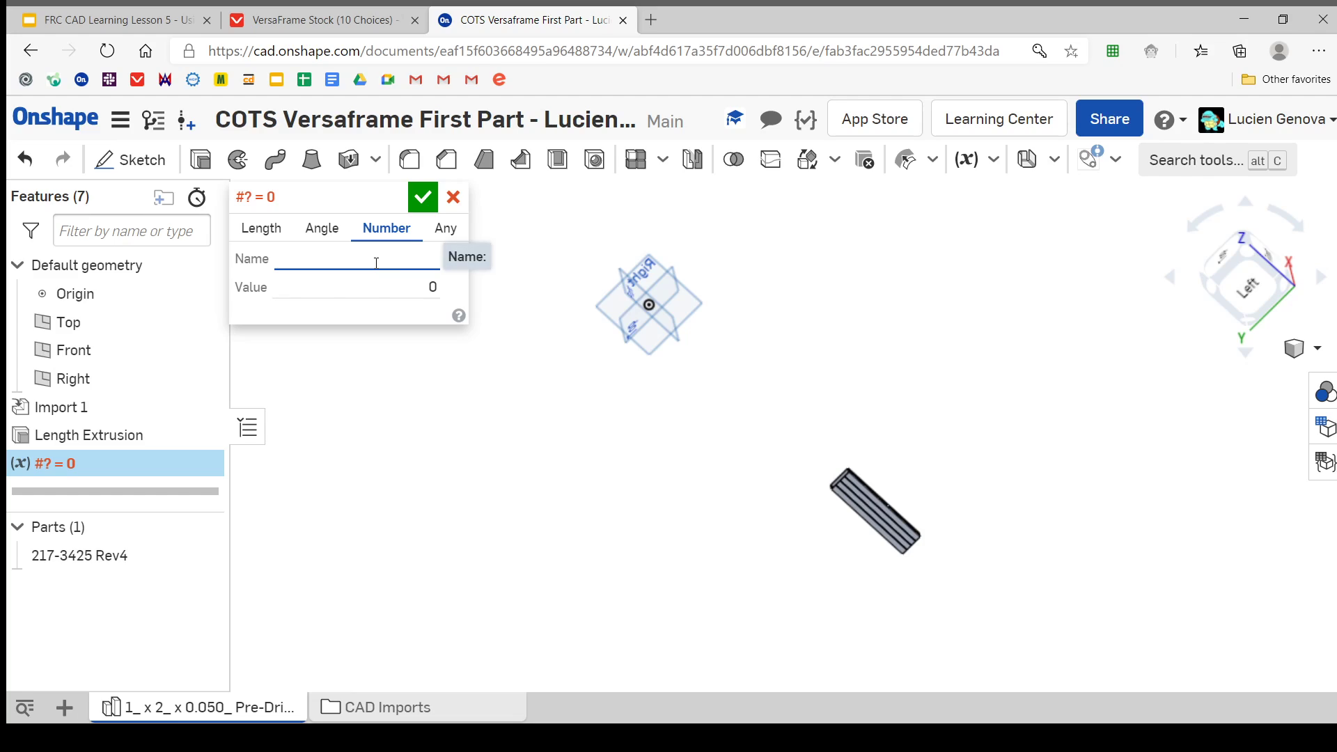
{"action": "type", "text": "Le"}
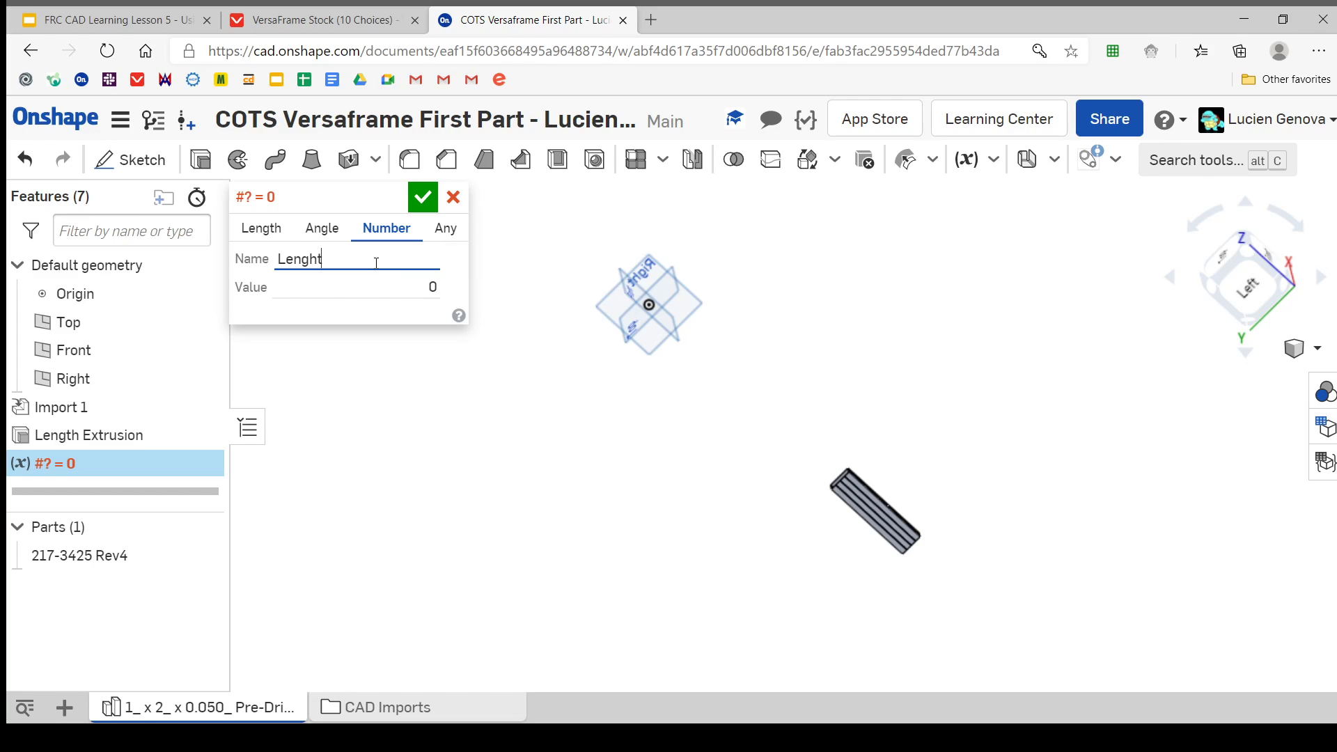
{"action": "type", "text": "nght"}
{"action": "key", "text": "BackSpace"}
{"action": "key", "text": "BackSpace"}
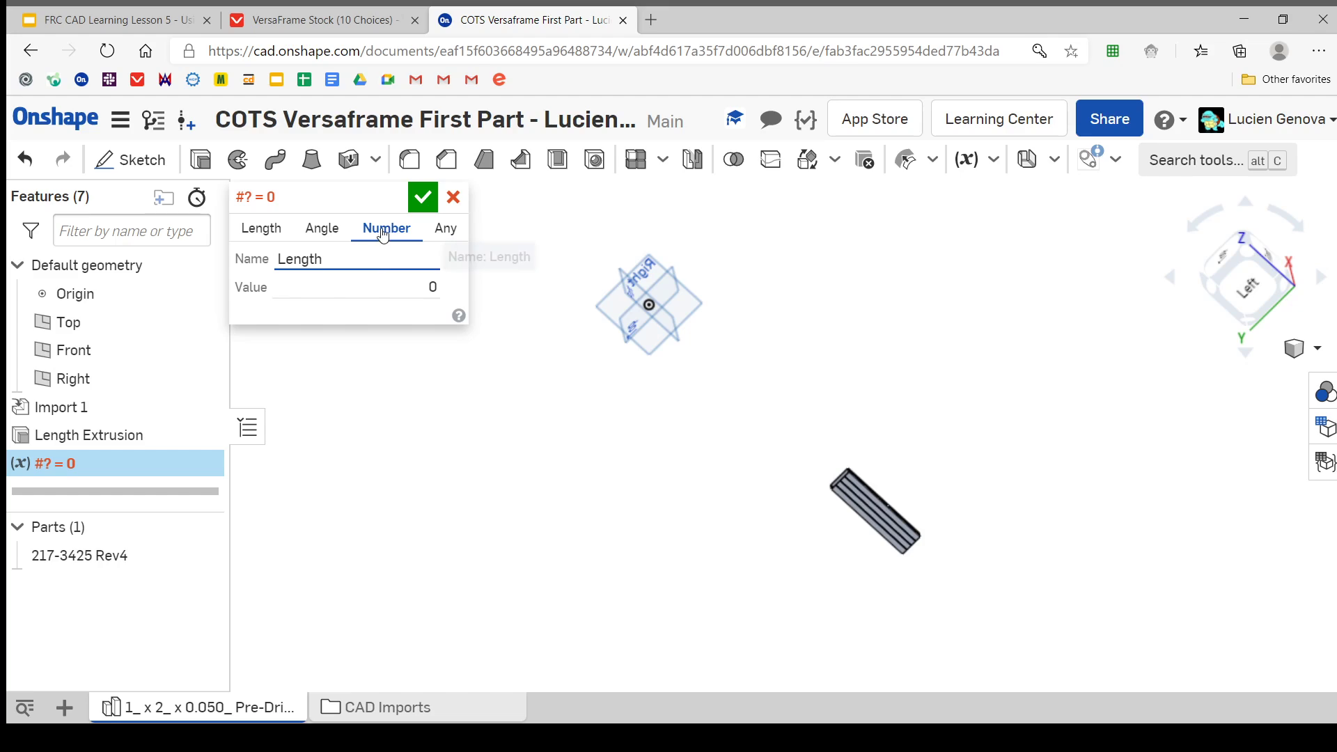
Set the Length variable's value to 8, keep its type as Number and accept it.
{"action": "left_click", "coordinate": [339, 285]}
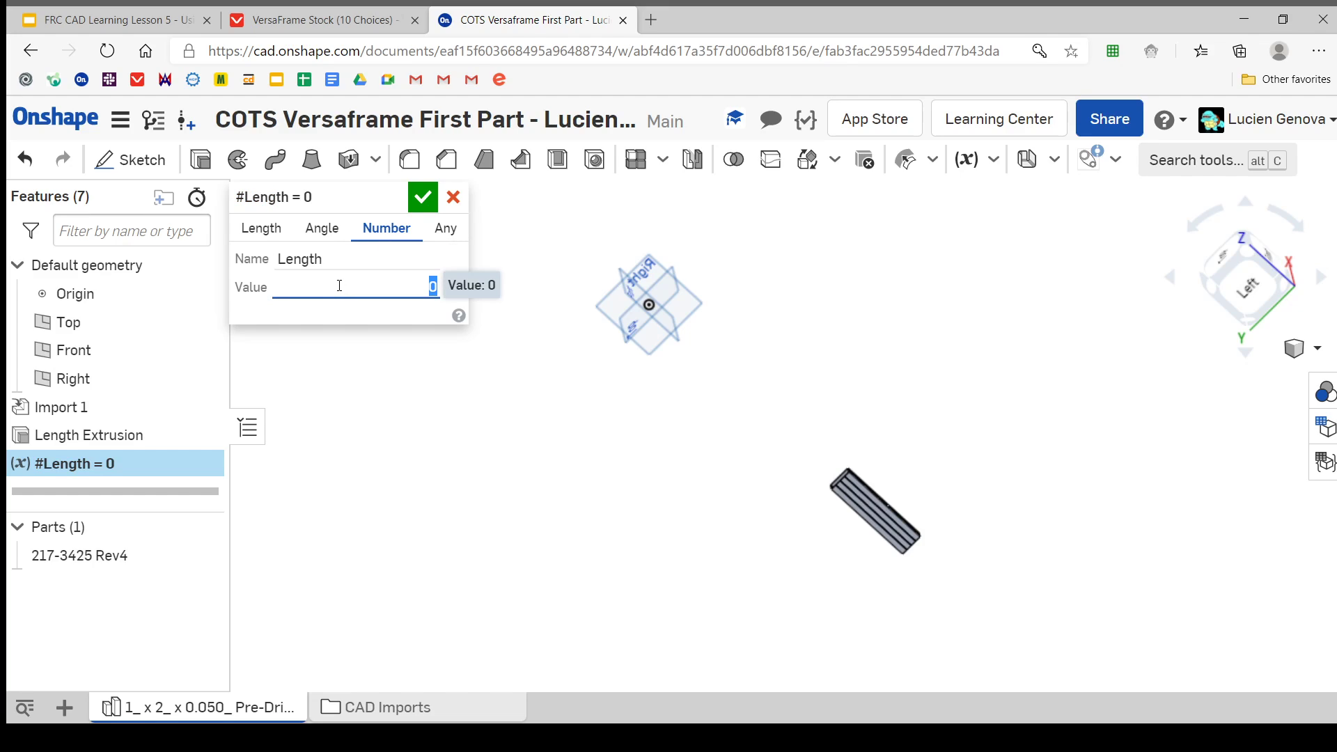
{"action": "left_click", "coordinate": [457, 313]}
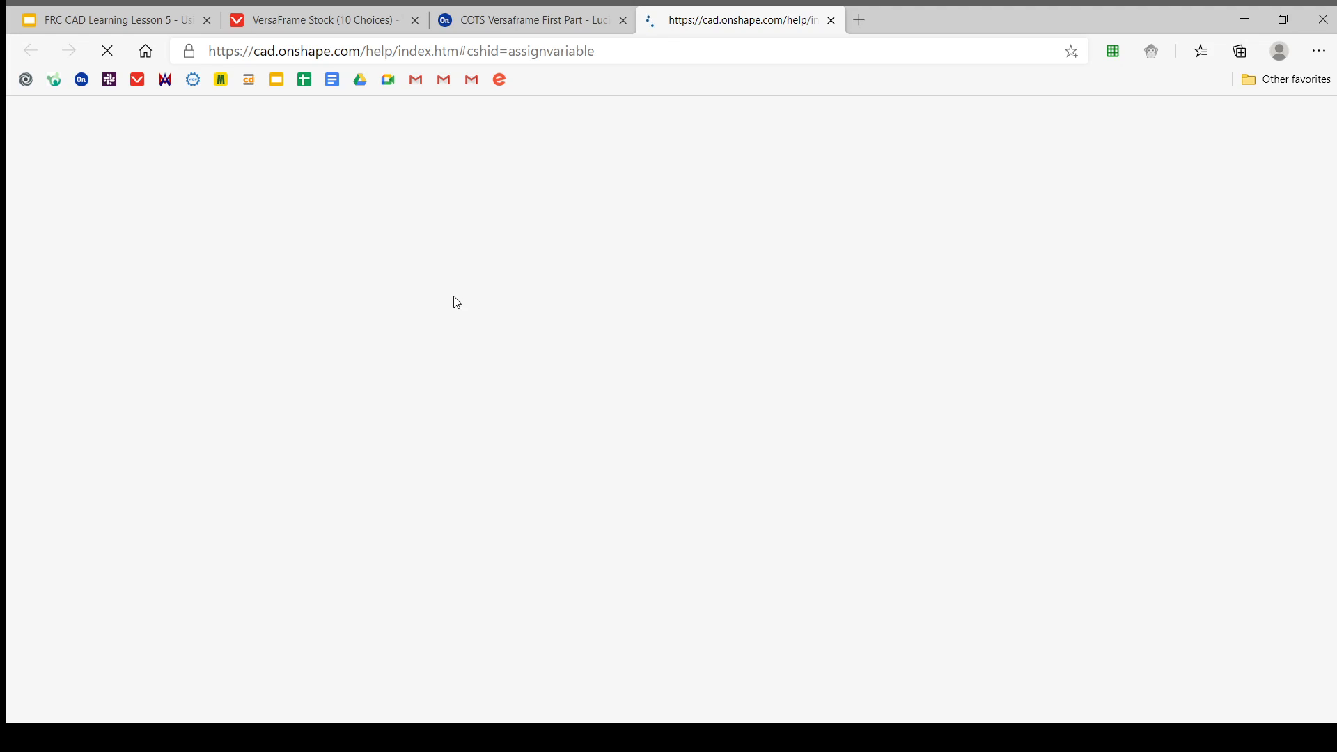
{"action": "left_click", "coordinate": [830, 19]}
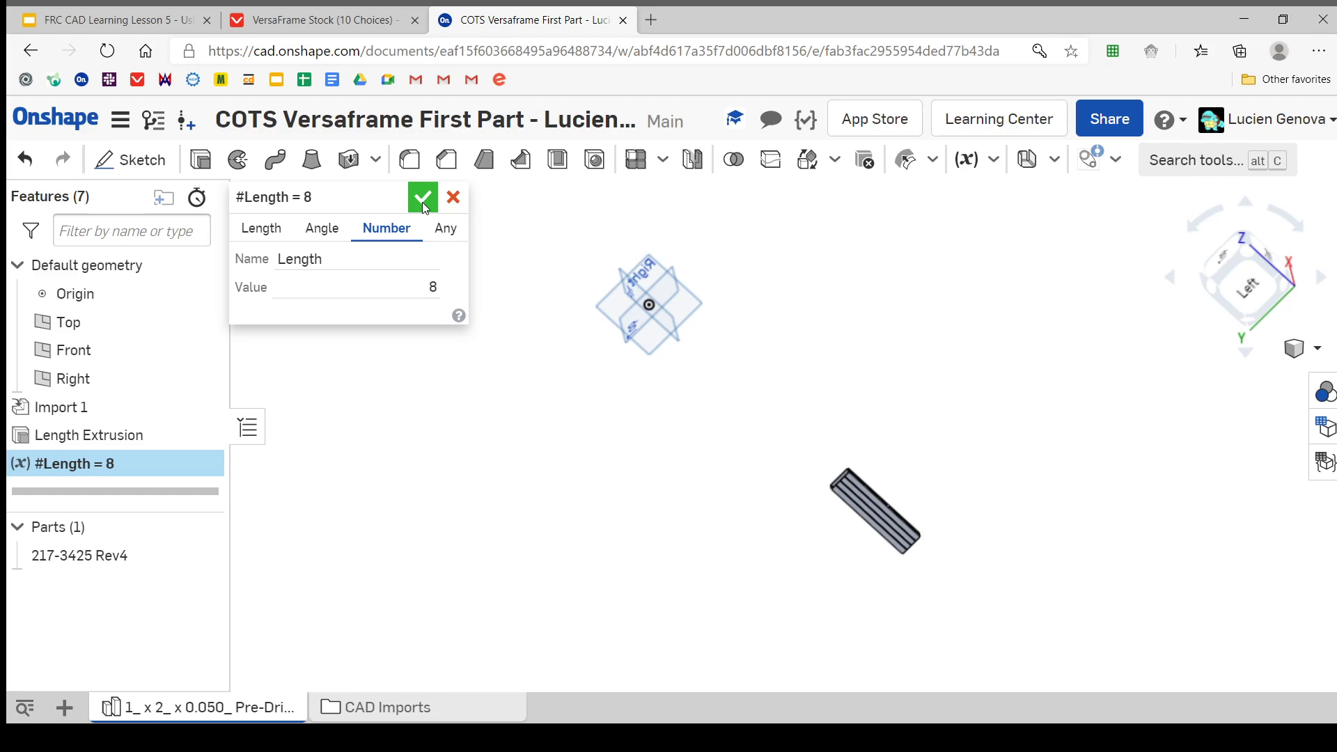
{"action": "left_click", "coordinate": [448, 233]}
{"action": "left_click", "coordinate": [409, 228]}
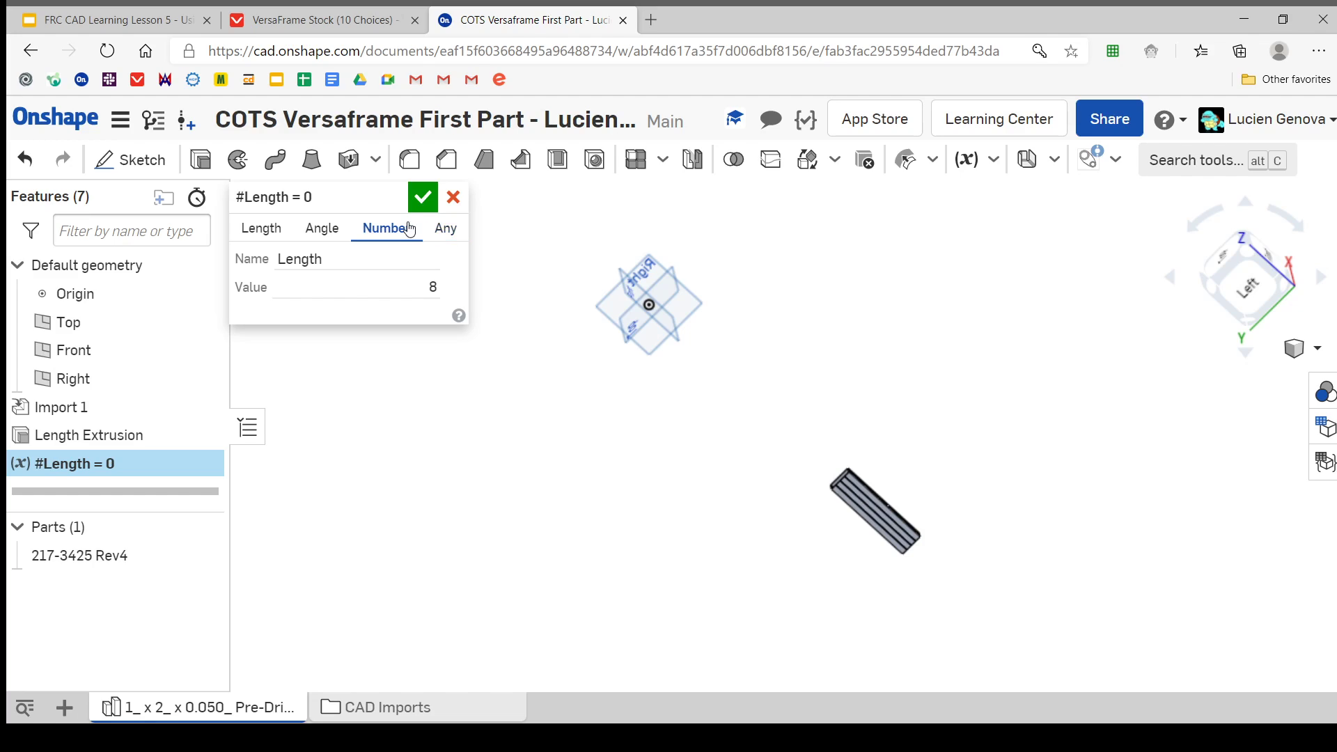
{"action": "left_click", "coordinate": [442, 230]}
{"action": "left_click", "coordinate": [406, 230]}
{"action": "left_click", "coordinate": [423, 195]}
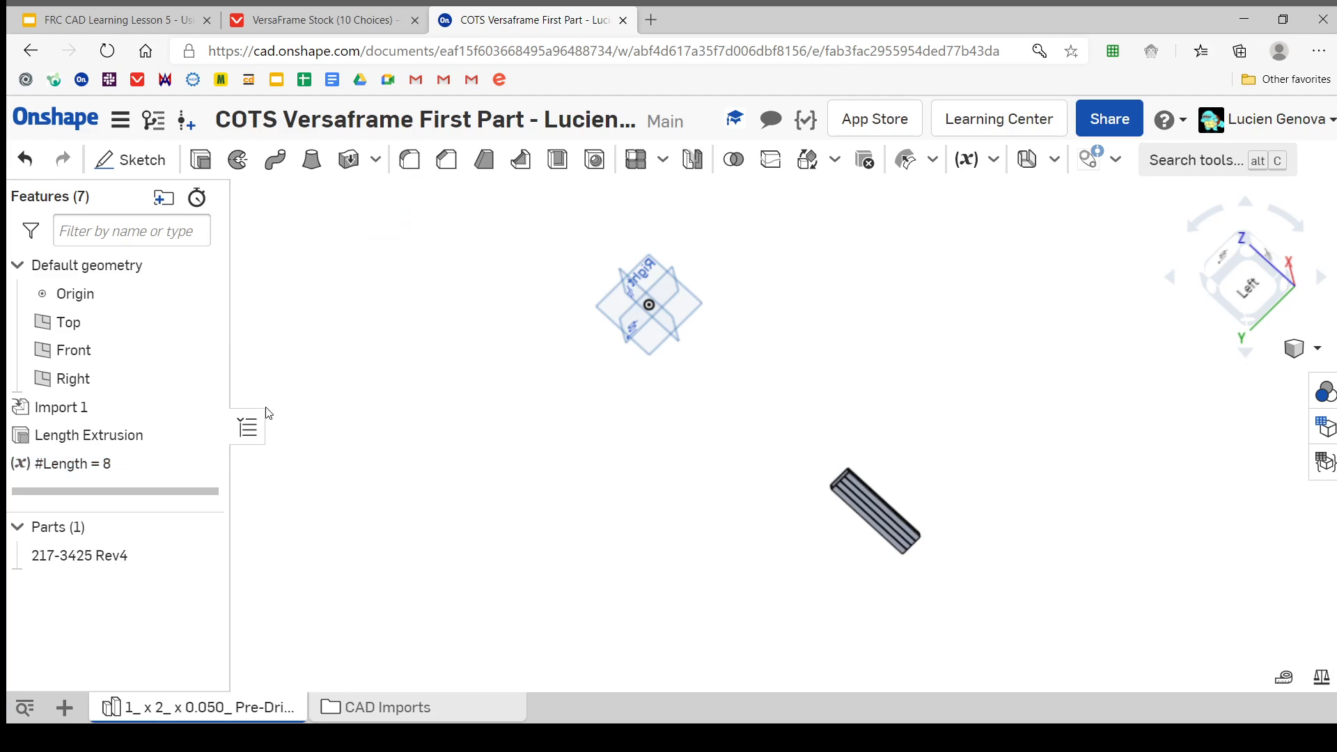
Move the Length variable above Import 1 in the feature order.
{"action": "left_click_drag", "start_coordinate": [102, 466], "coordinate": [92, 398]}
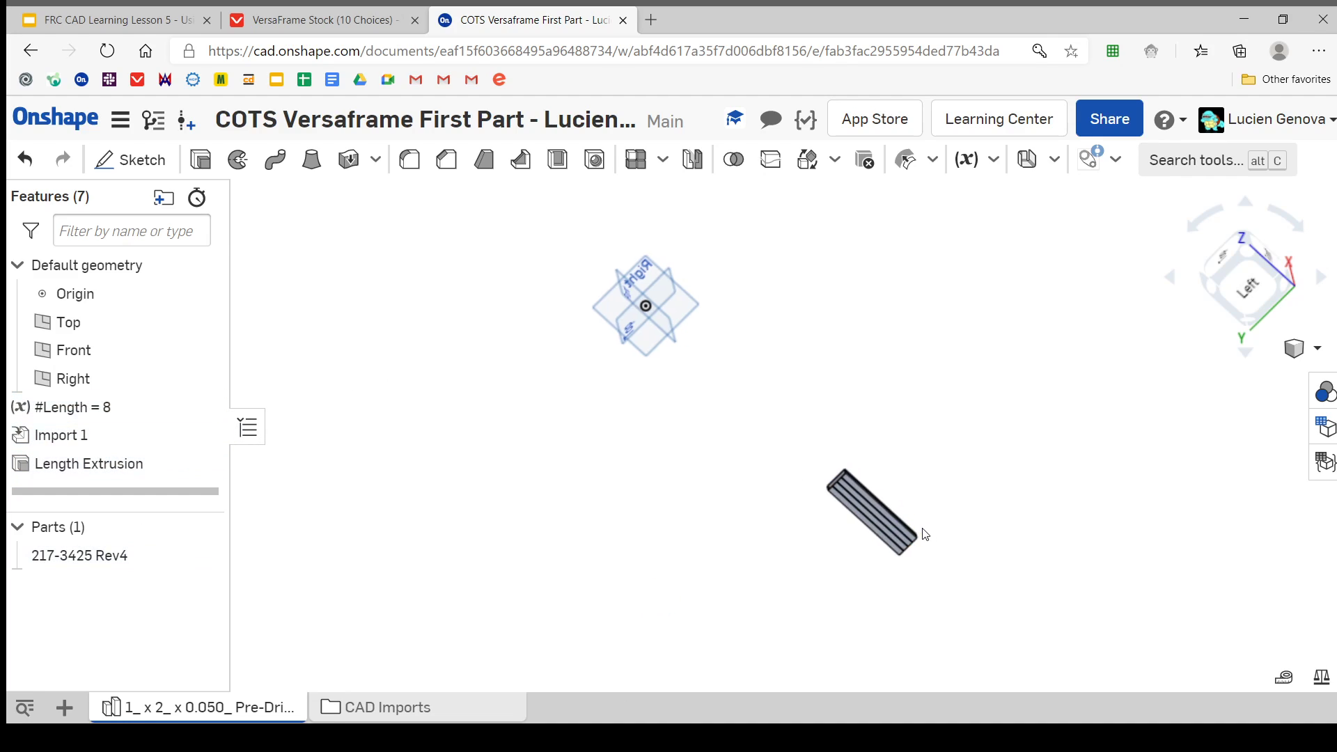
{"action": "middle_click_drag", "start_coordinate": [919, 532], "coordinate": [776, 513]}
{"action": "scroll", "coordinate": [785, 516], "scroll_direction": "down", "scroll_amount": 2}
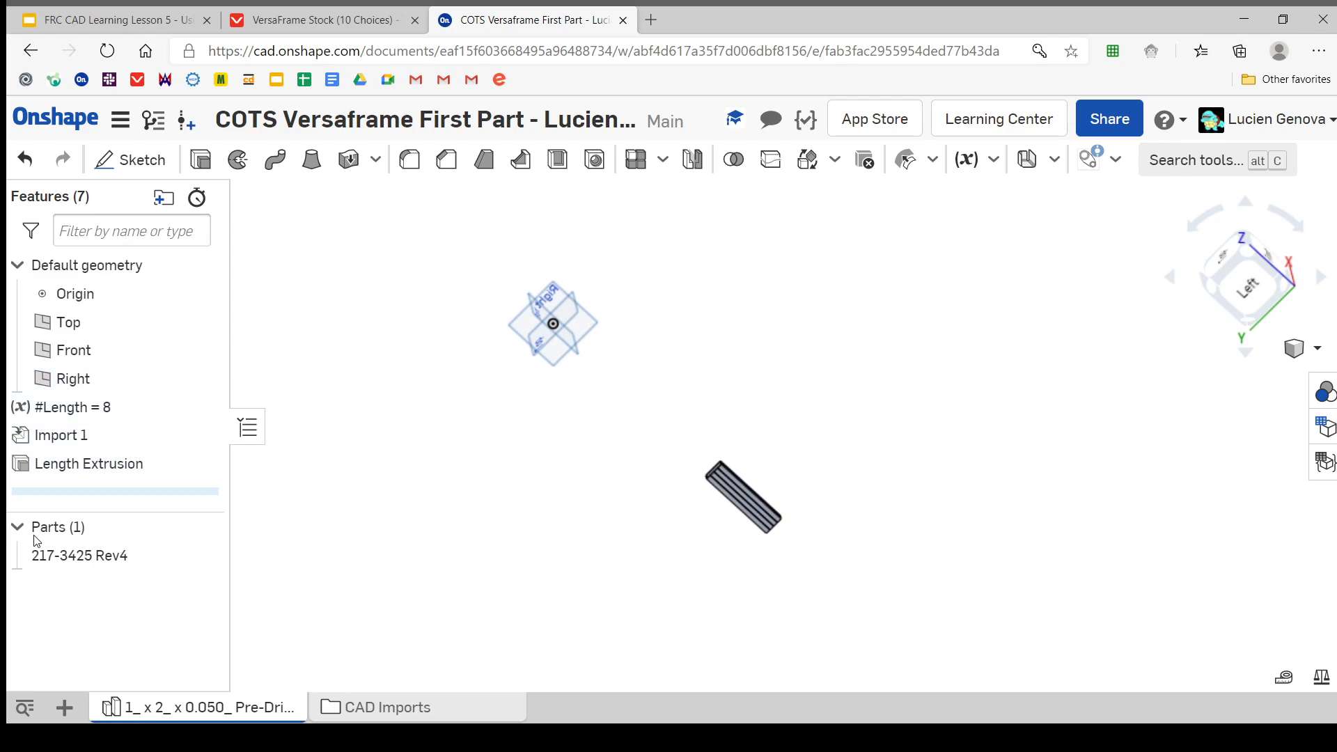
Roll the feature history back to before Length Extrusion and return it to the end.
{"action": "left_click_drag", "start_coordinate": [109, 496], "coordinate": [114, 461]}
{"action": "right_click_drag", "start_coordinate": [593, 504], "coordinate": [720, 522]}
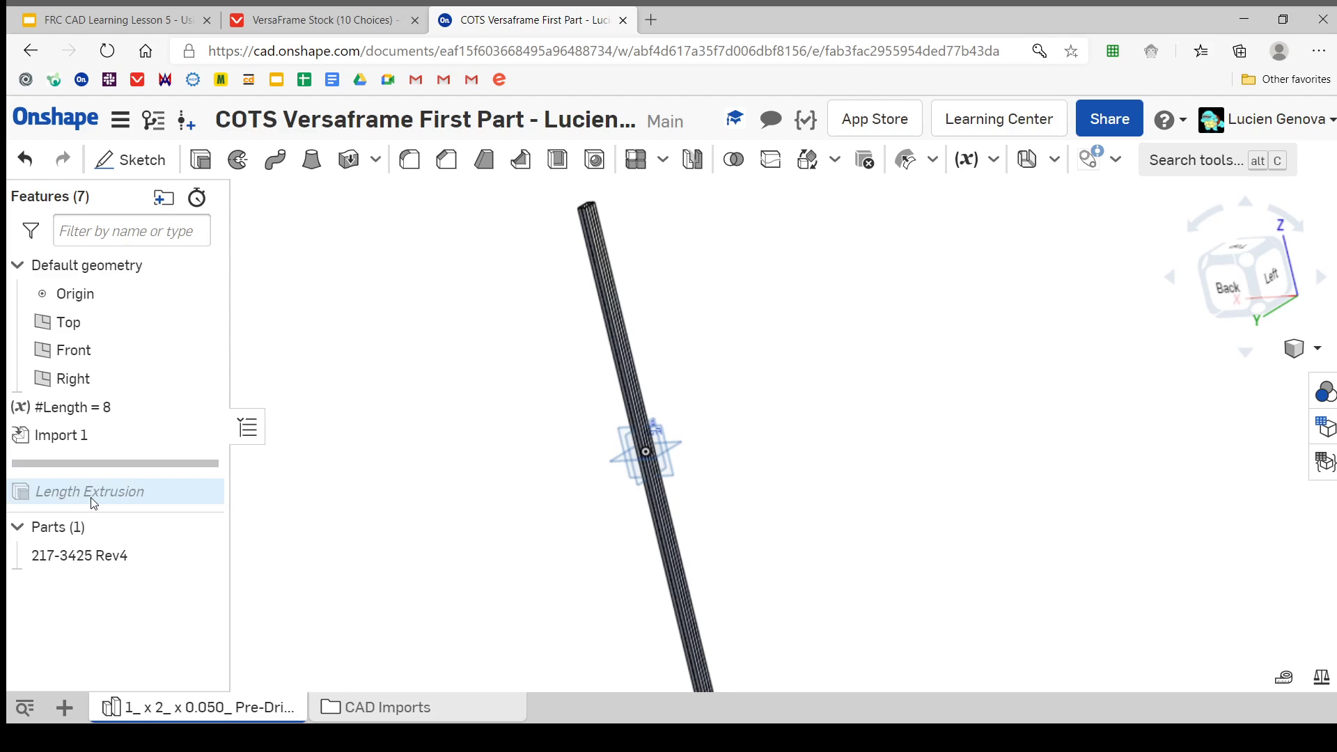
{"action": "left_click_drag", "start_coordinate": [108, 465], "coordinate": [139, 499]}
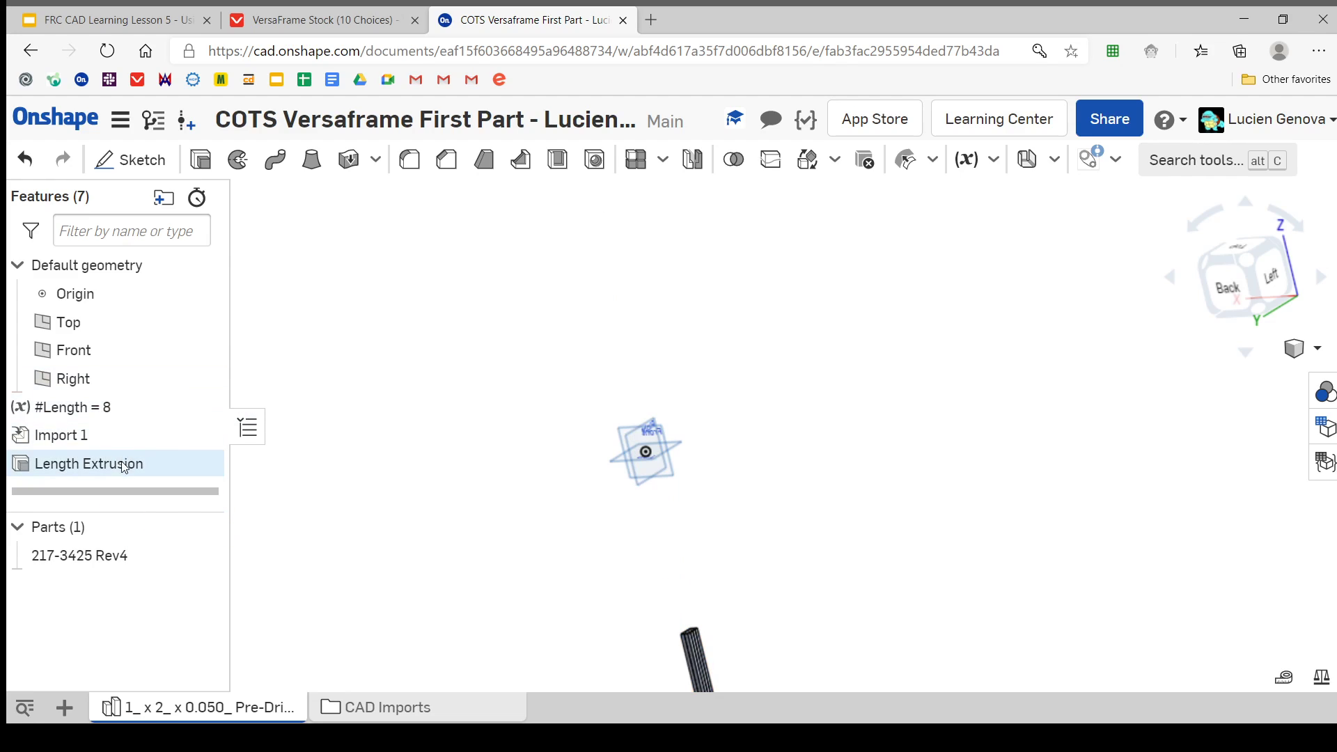
Reorder the Length variable so it sits between Import 1 and Length Extrusion.
{"action": "left_click_drag", "start_coordinate": [97, 410], "coordinate": [120, 480]}
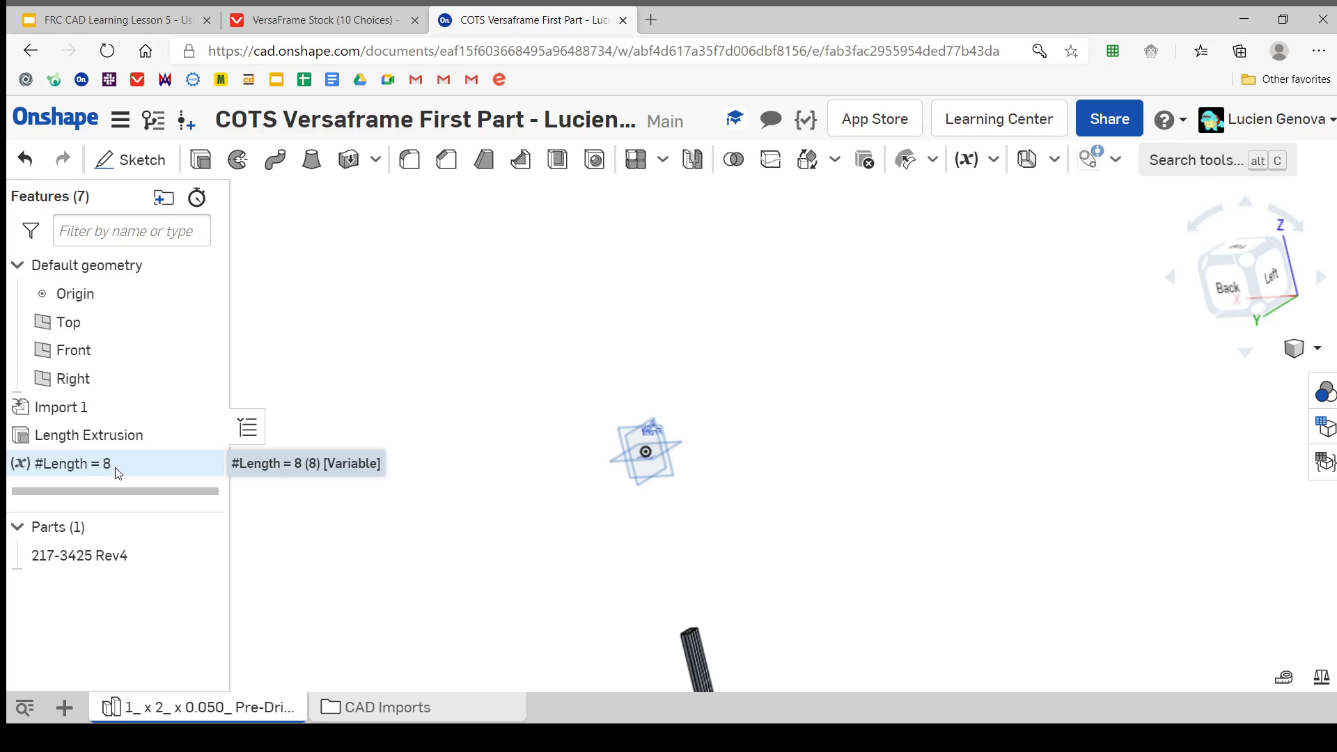
{"action": "left_click_drag", "start_coordinate": [124, 474], "coordinate": [113, 421]}
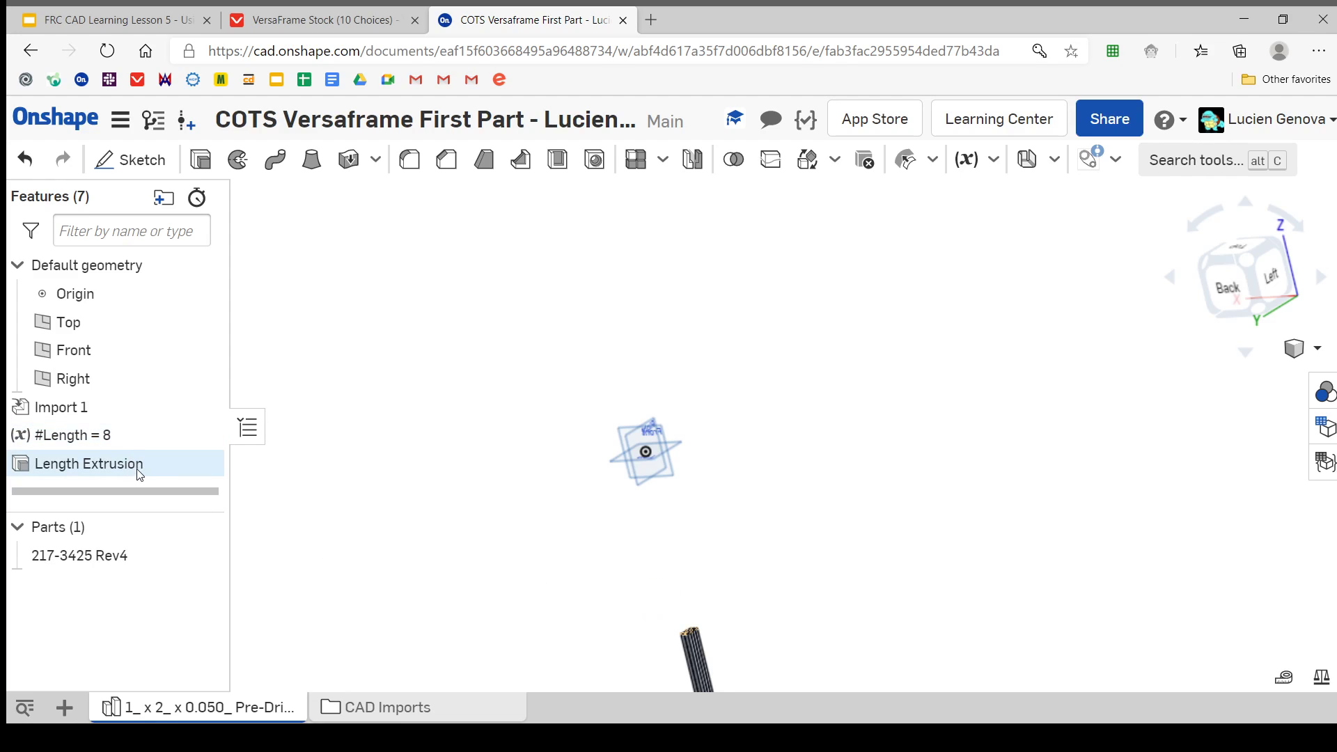
{"action": "scroll", "coordinate": [722, 594], "scroll_direction": "down", "scroll_amount": 2}
{"action": "middle_click_drag", "start_coordinate": [722, 594], "coordinate": [683, 519]}
{"action": "scroll", "coordinate": [683, 519], "scroll_direction": "up", "scroll_amount": 1}
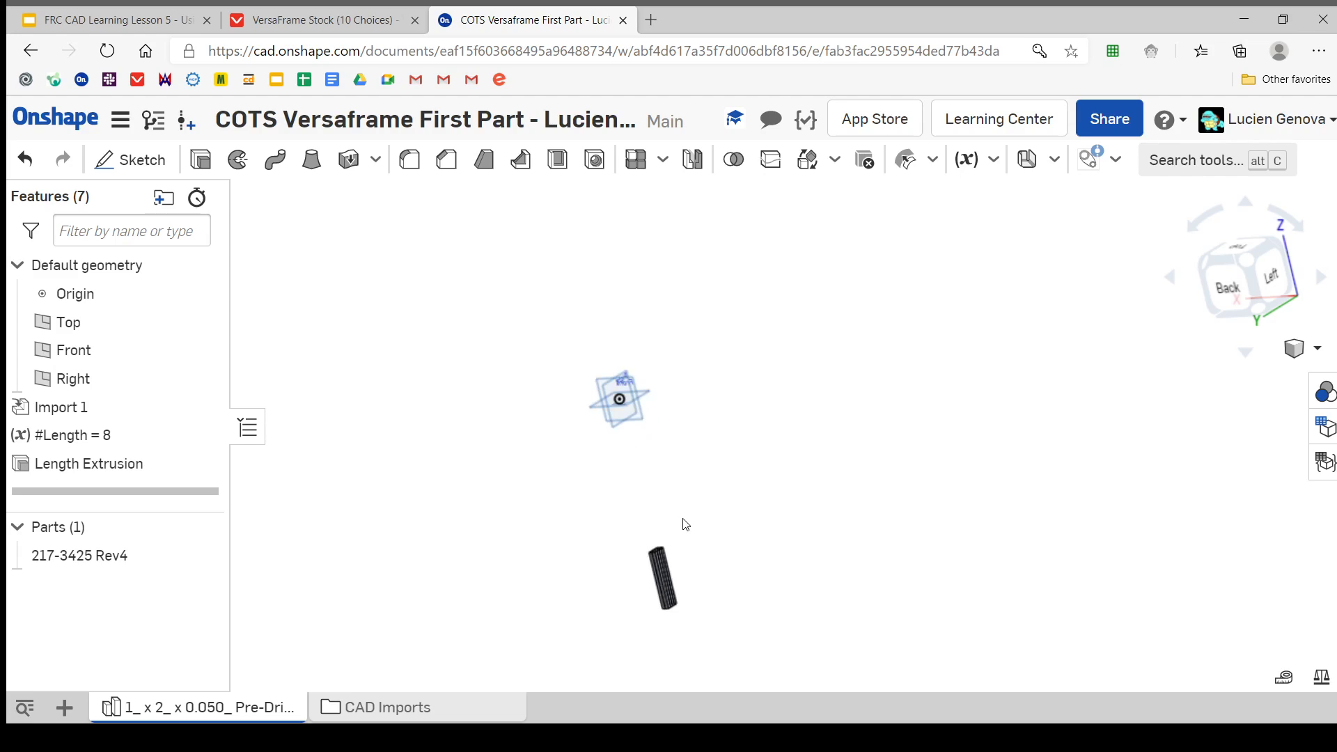
Edit the Length Extrusion and set its depth to 59-#Length.
{"action": "left_click", "coordinate": [148, 473]}
{"action": "double_click", "coordinate": [148, 473]}
{"action": "left_click", "coordinate": [437, 376]}
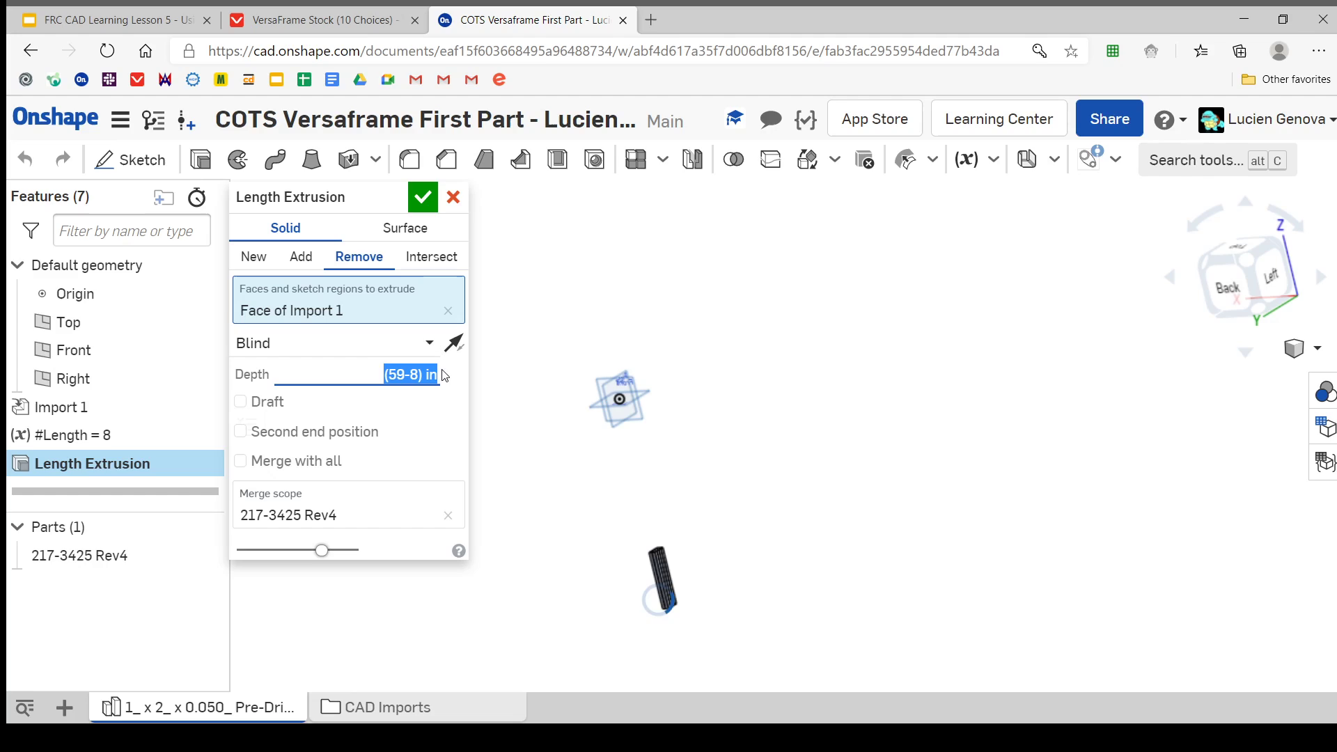
{"action": "key", "text": "BackSpace"}
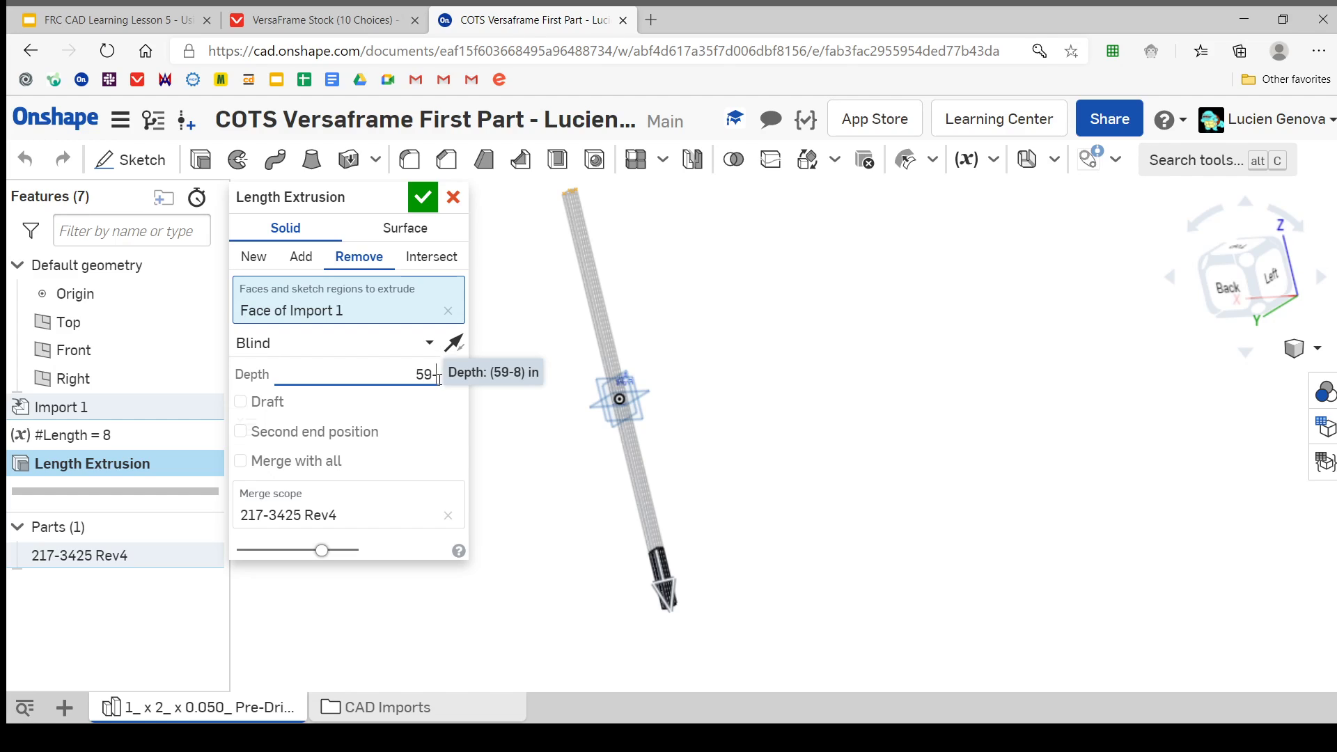
{"action": "type", "text": "59-#"}
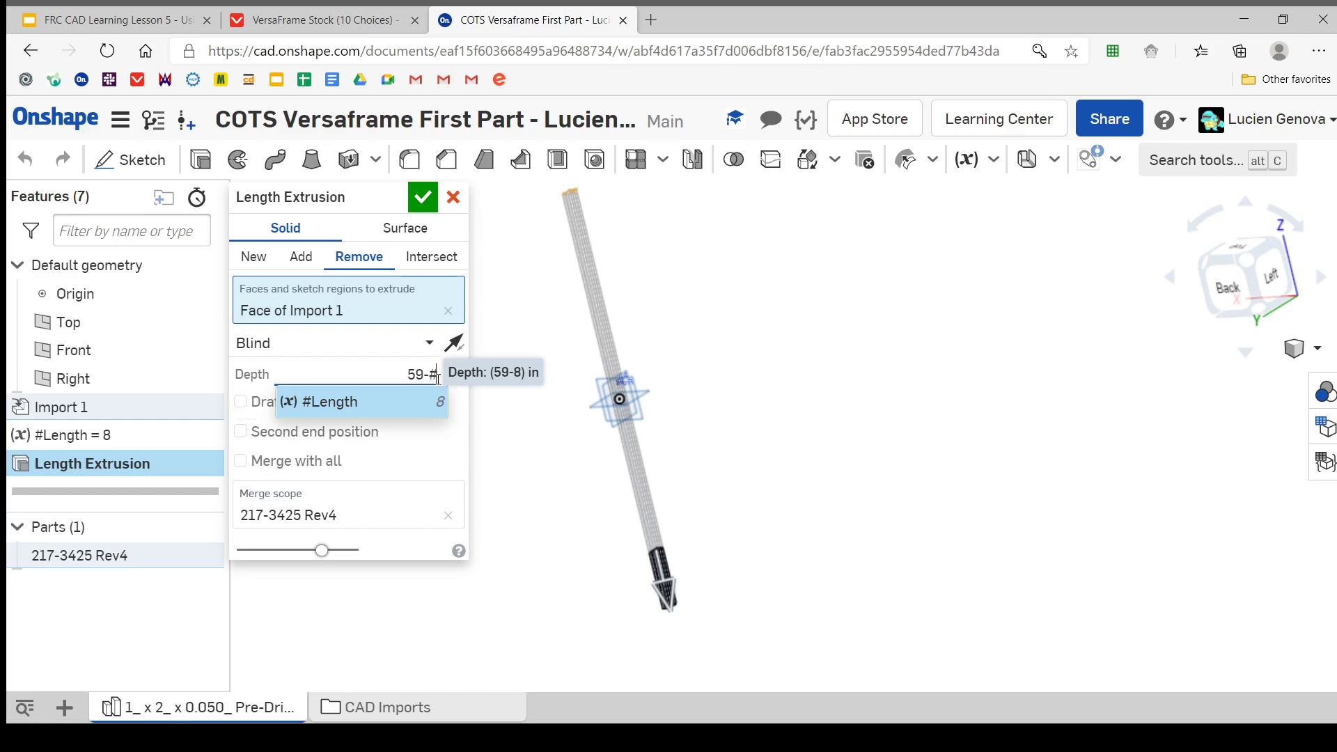
{"action": "left_click", "coordinate": [389, 400]}
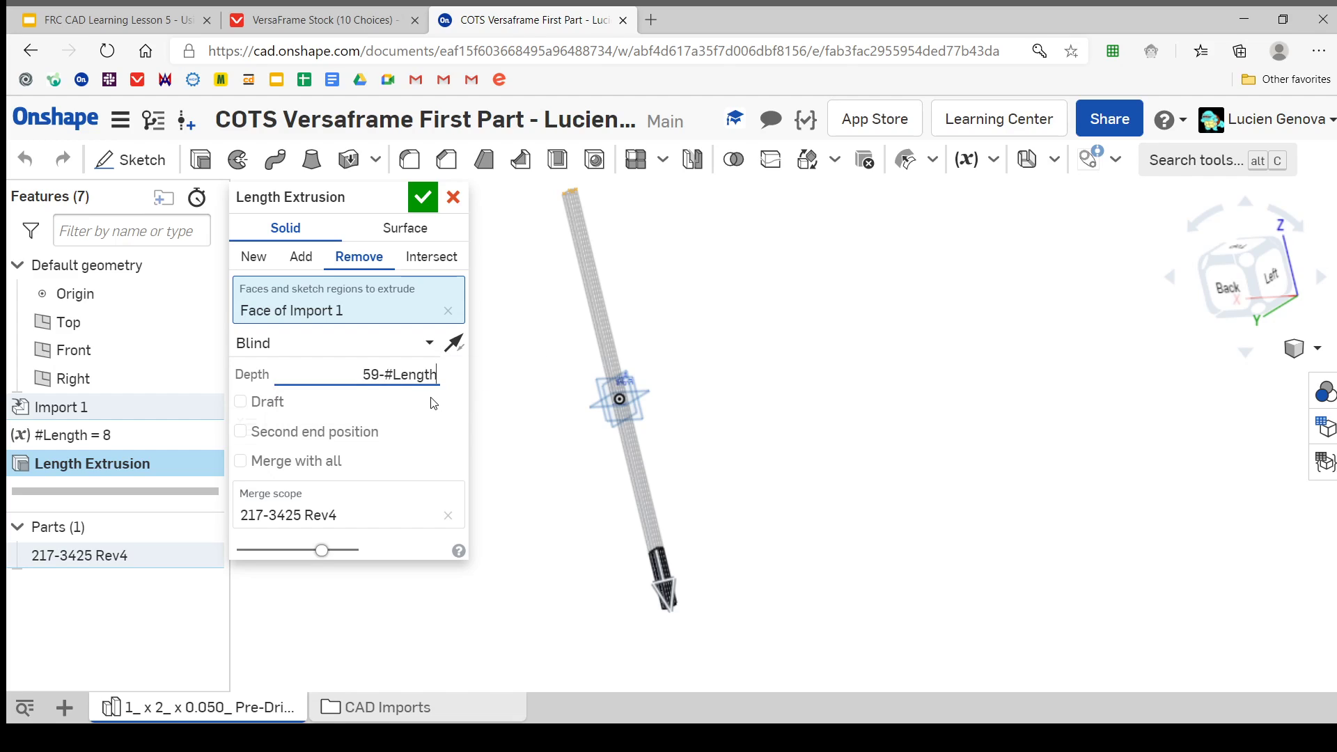
{"action": "left_click", "coordinate": [447, 414]}
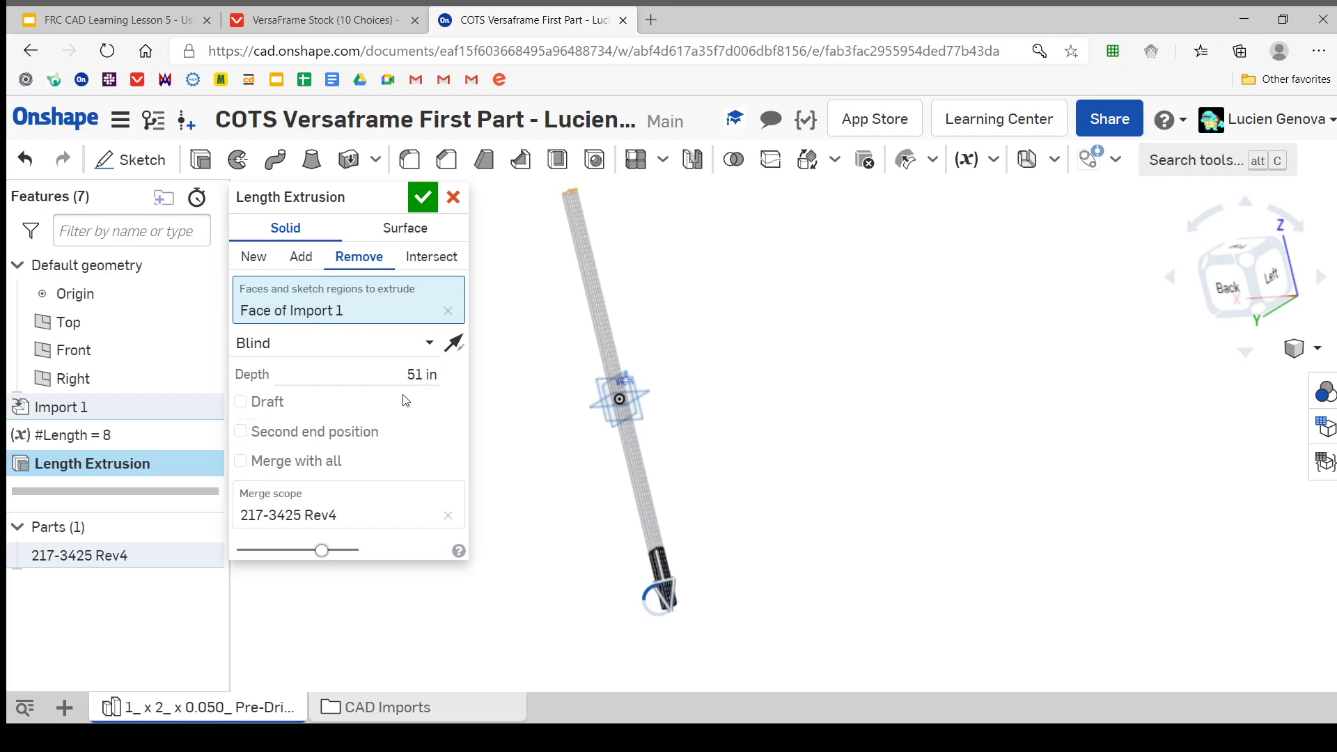
Review the Length Extrusion's removal preview and its depth expression (59-#Length) in, and accept the feature.
{"action": "scroll", "coordinate": [741, 455], "scroll_direction": "up", "scroll_amount": 1}
{"action": "middle_click_drag", "start_coordinate": [679, 537], "coordinate": [745, 457]}
{"action": "scroll", "coordinate": [746, 458], "scroll_direction": "up", "scroll_amount": 1}
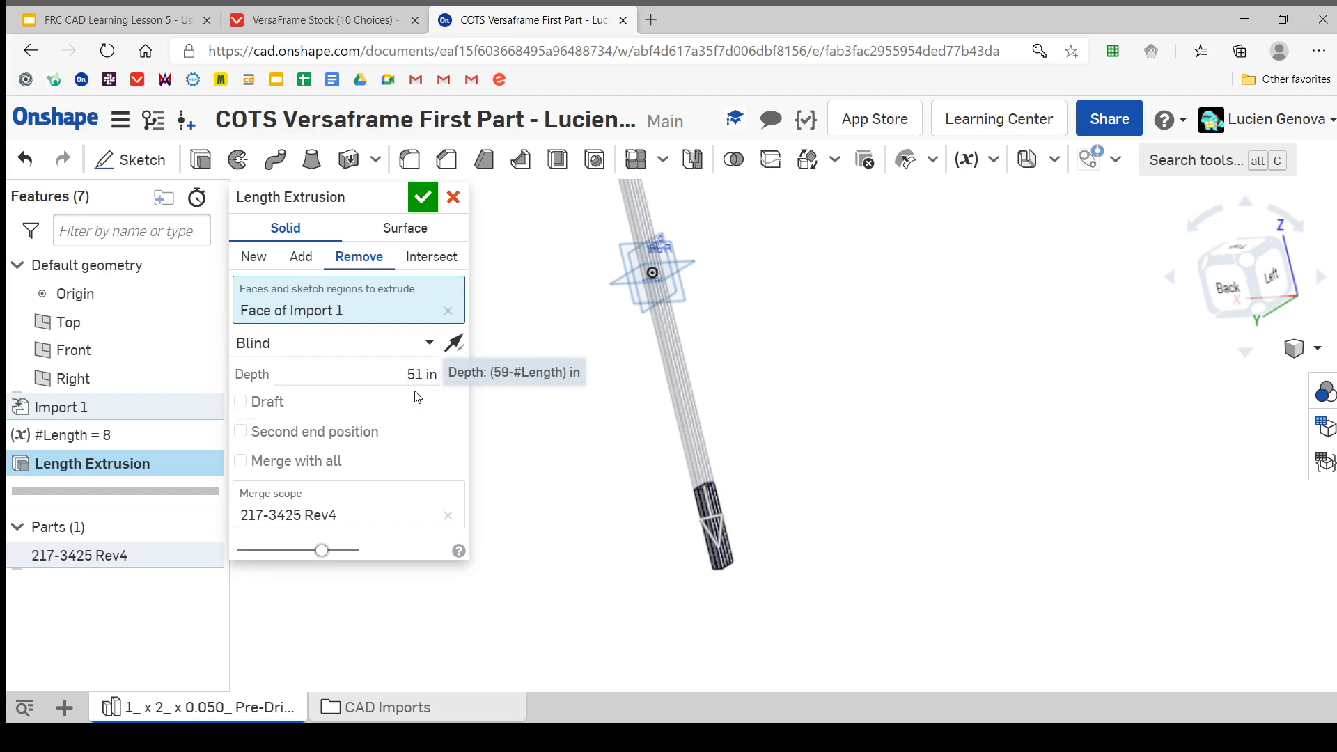
{"action": "right_click_drag", "start_coordinate": [715, 534], "coordinate": [716, 502]}
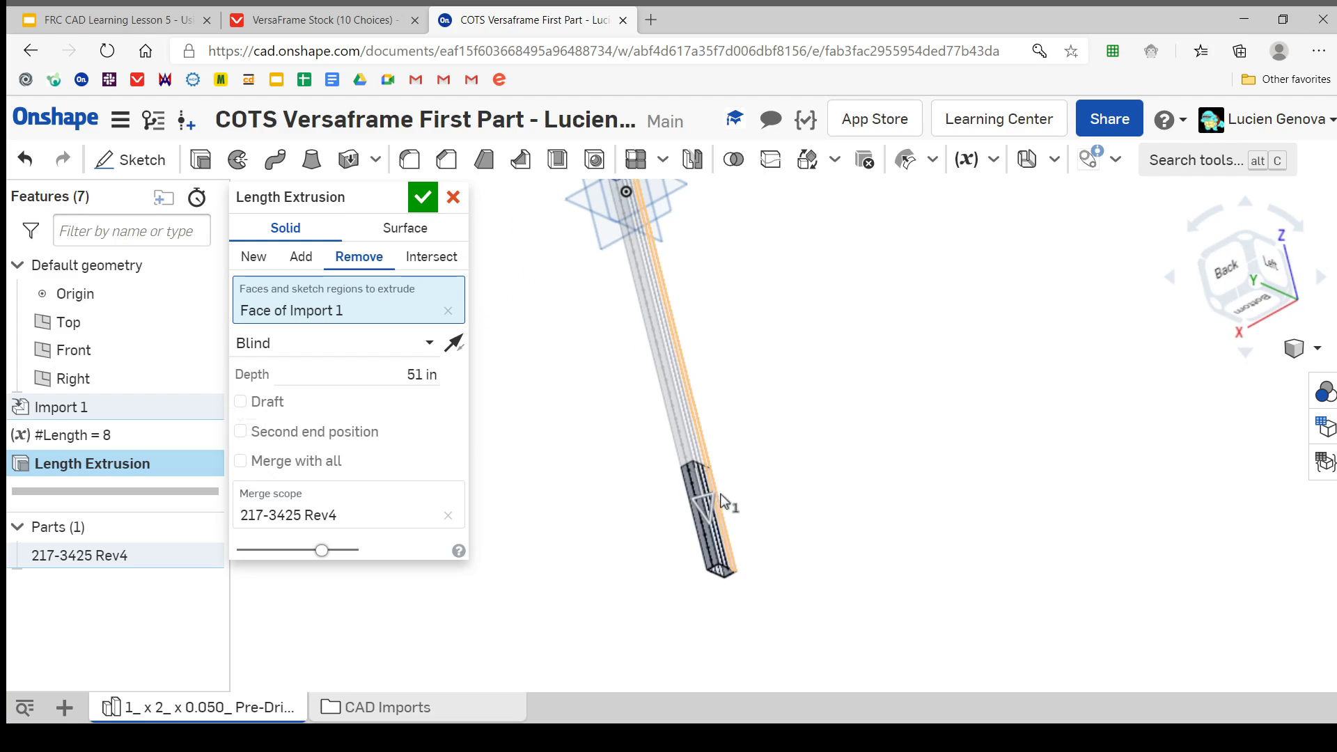
{"action": "left_click", "coordinate": [388, 373]}
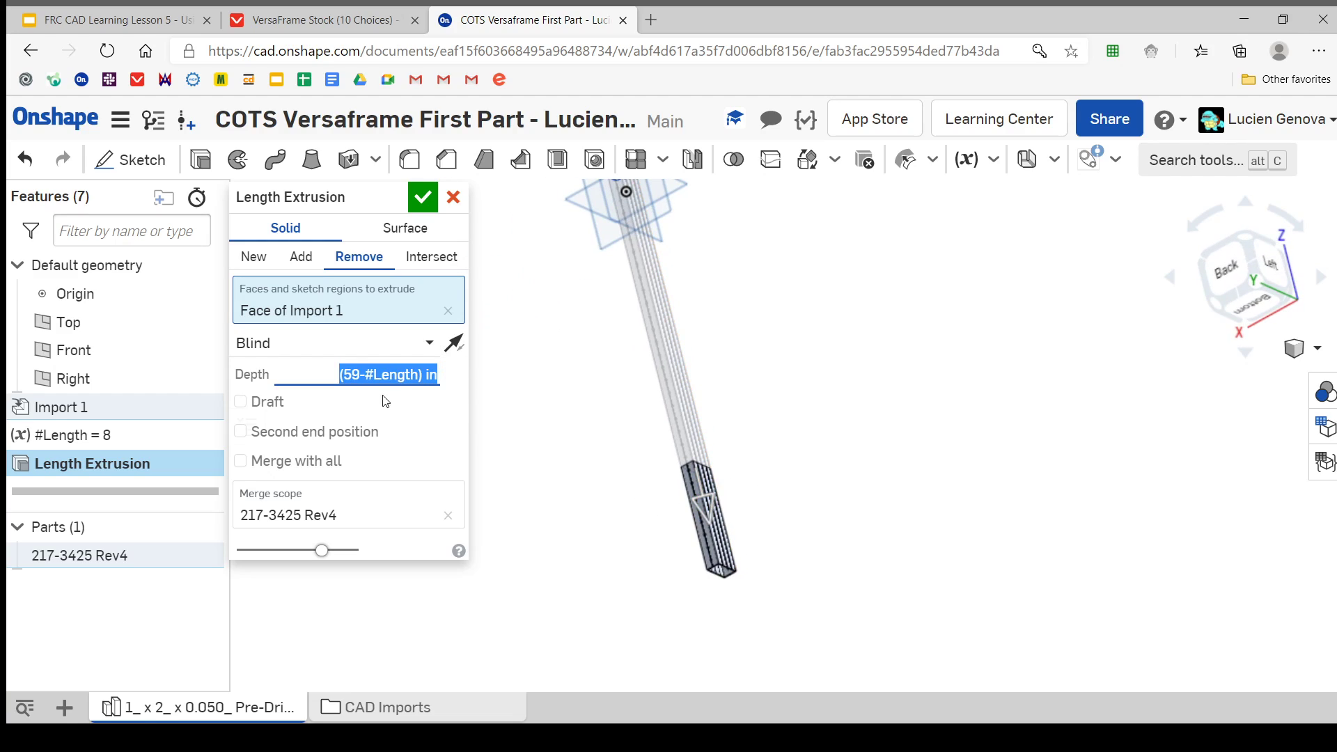
{"action": "left_click", "coordinate": [439, 396]}
{"action": "scroll", "coordinate": [592, 447], "scroll_direction": "down", "scroll_amount": 4}
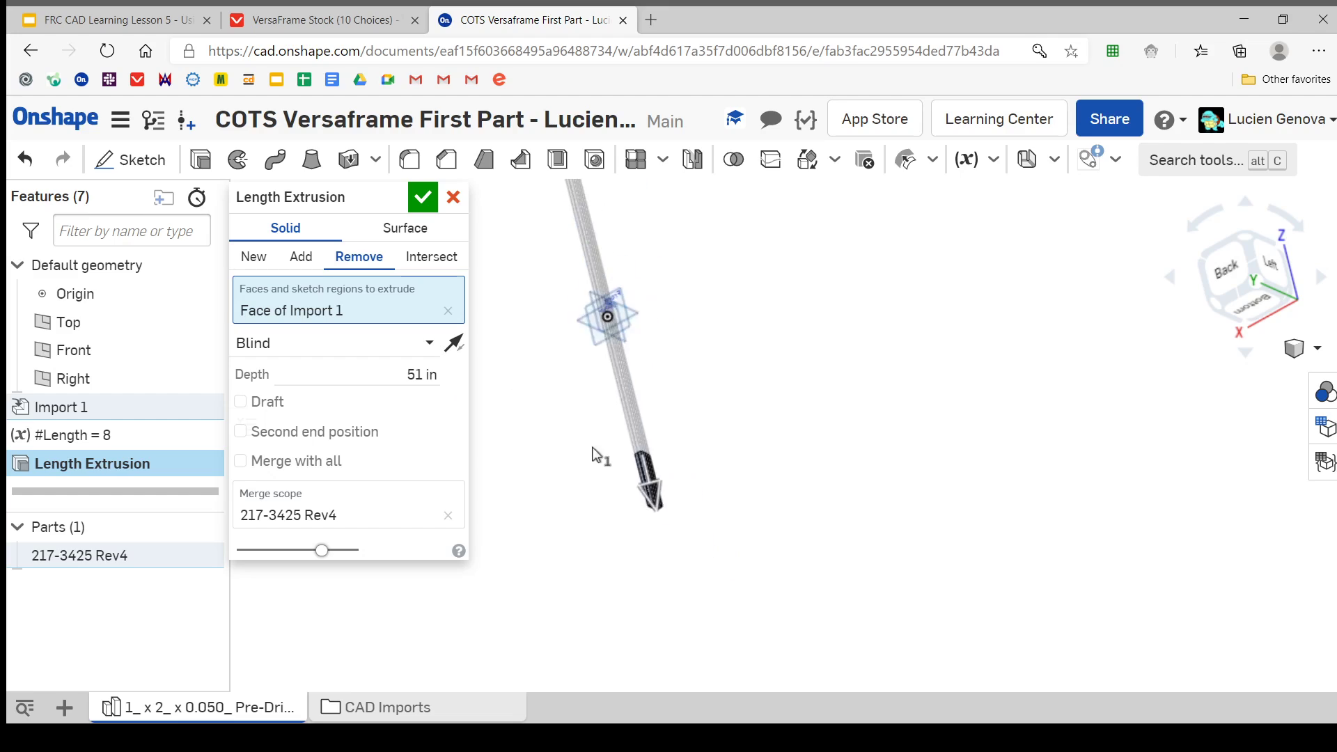
{"action": "middle_click_drag", "start_coordinate": [592, 447], "coordinate": [634, 536]}
{"action": "left_click", "coordinate": [421, 200]}
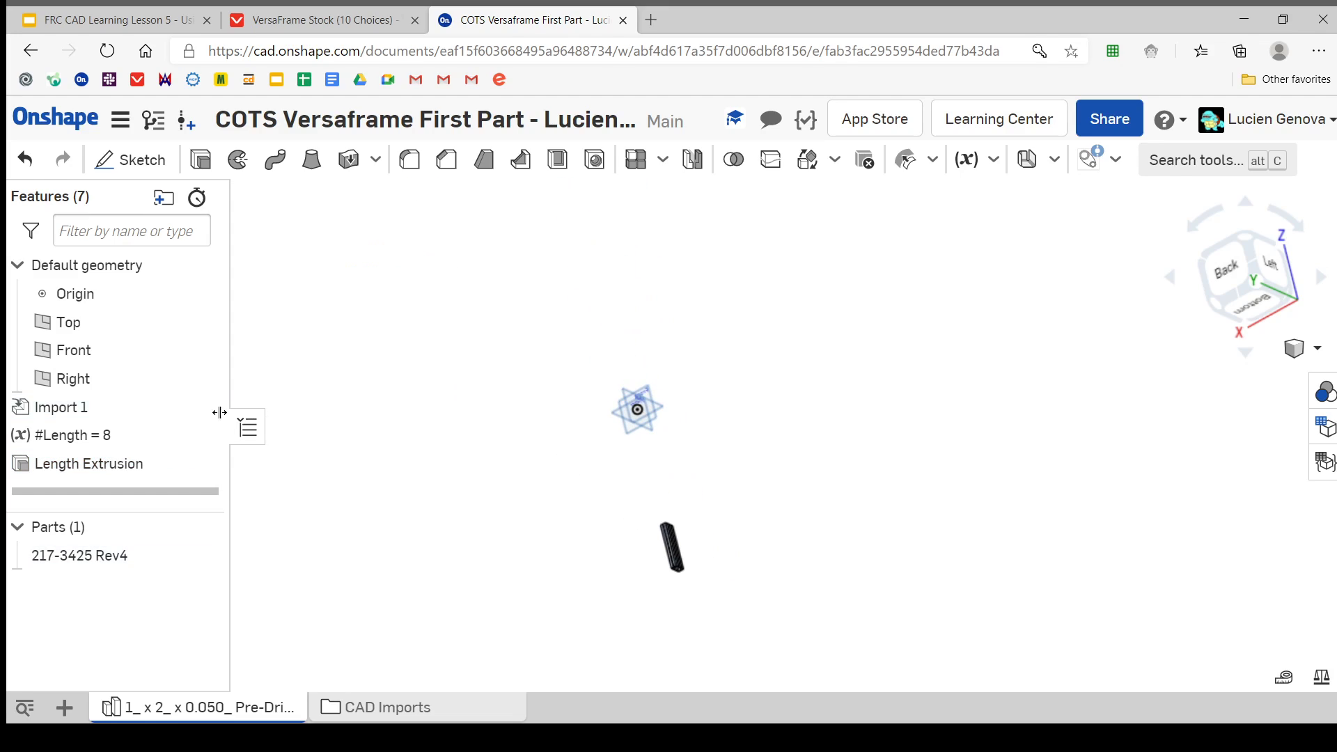
Set the Length variable to 20 and inspect the tube at that length from several angles.
{"action": "double_click", "coordinate": [107, 435]}
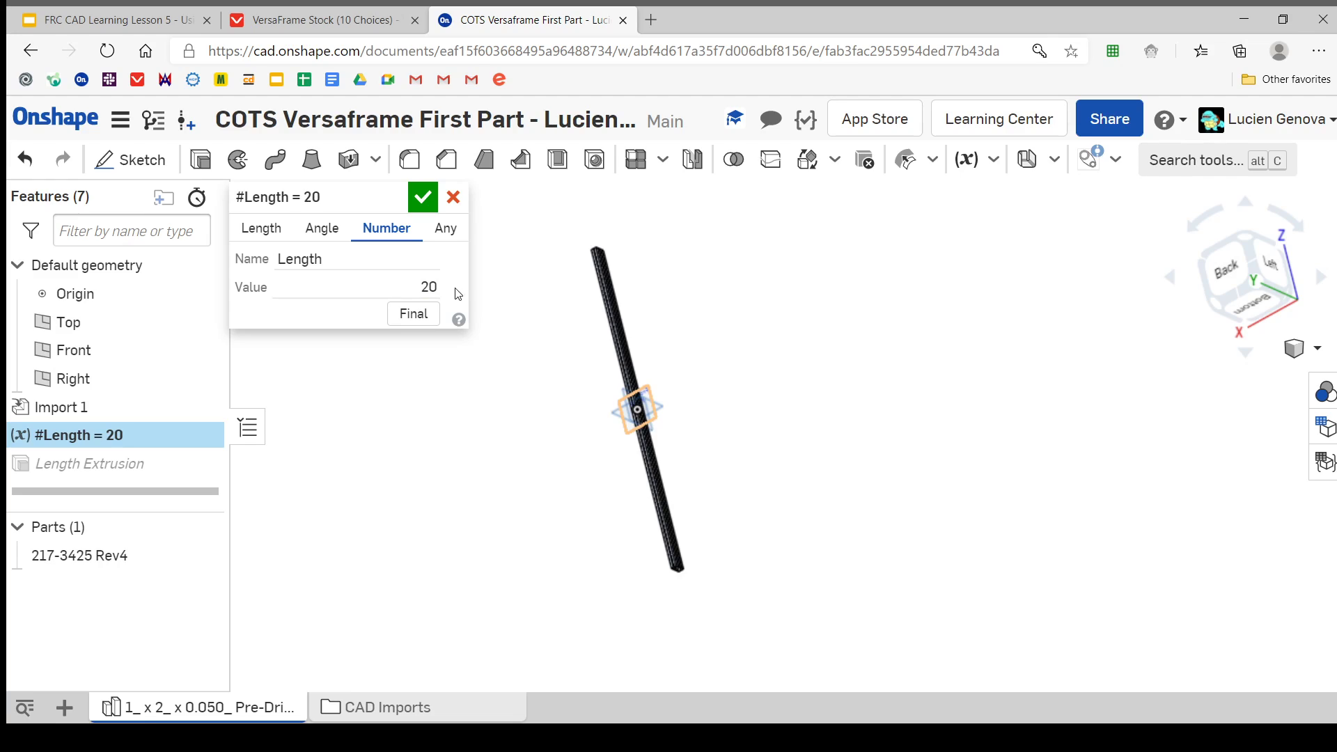
{"action": "left_click", "coordinate": [422, 198]}
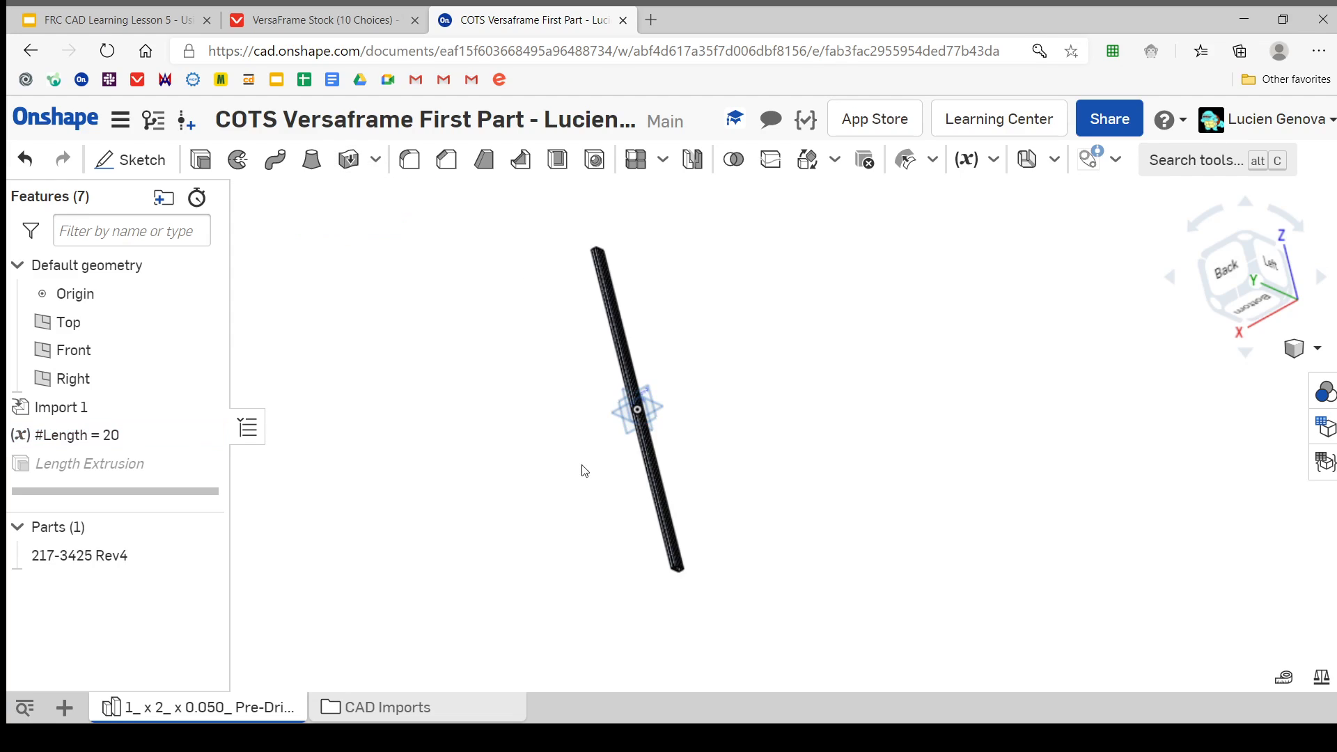
{"action": "right_click_drag", "start_coordinate": [581, 484], "coordinate": [721, 491]}
{"action": "scroll", "coordinate": [720, 490], "scroll_direction": "up", "scroll_amount": 5}
{"action": "left_click", "coordinate": [675, 529]}
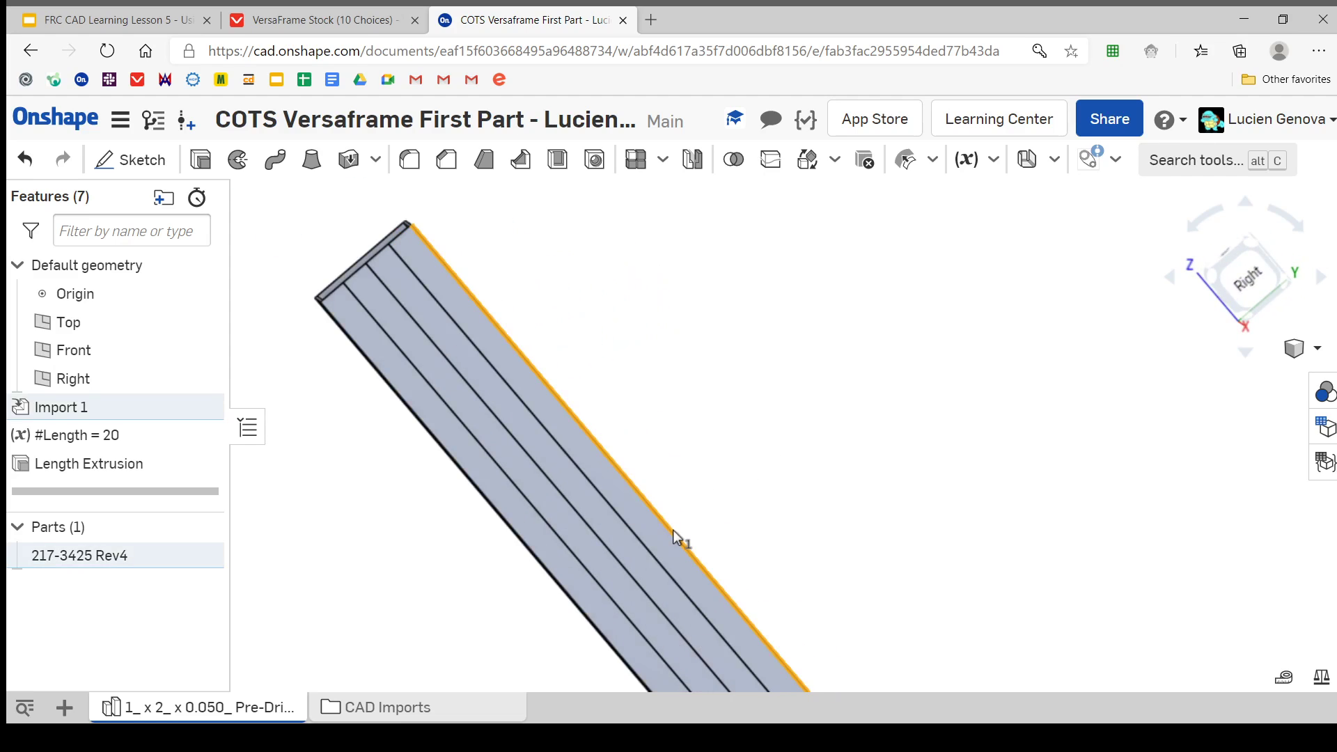
{"action": "scroll", "coordinate": [673, 531], "scroll_direction": "down", "scroll_amount": 4}
{"action": "middle_click_drag", "start_coordinate": [670, 540], "coordinate": [594, 439]}
{"action": "right_click_drag", "start_coordinate": [594, 439], "coordinate": [677, 411]}
{"action": "left_click", "coordinate": [740, 453]}
{"action": "right_click_drag", "start_coordinate": [740, 453], "coordinate": [661, 493]}
{"action": "right_click_drag", "start_coordinate": [463, 427], "coordinate": [529, 438]}
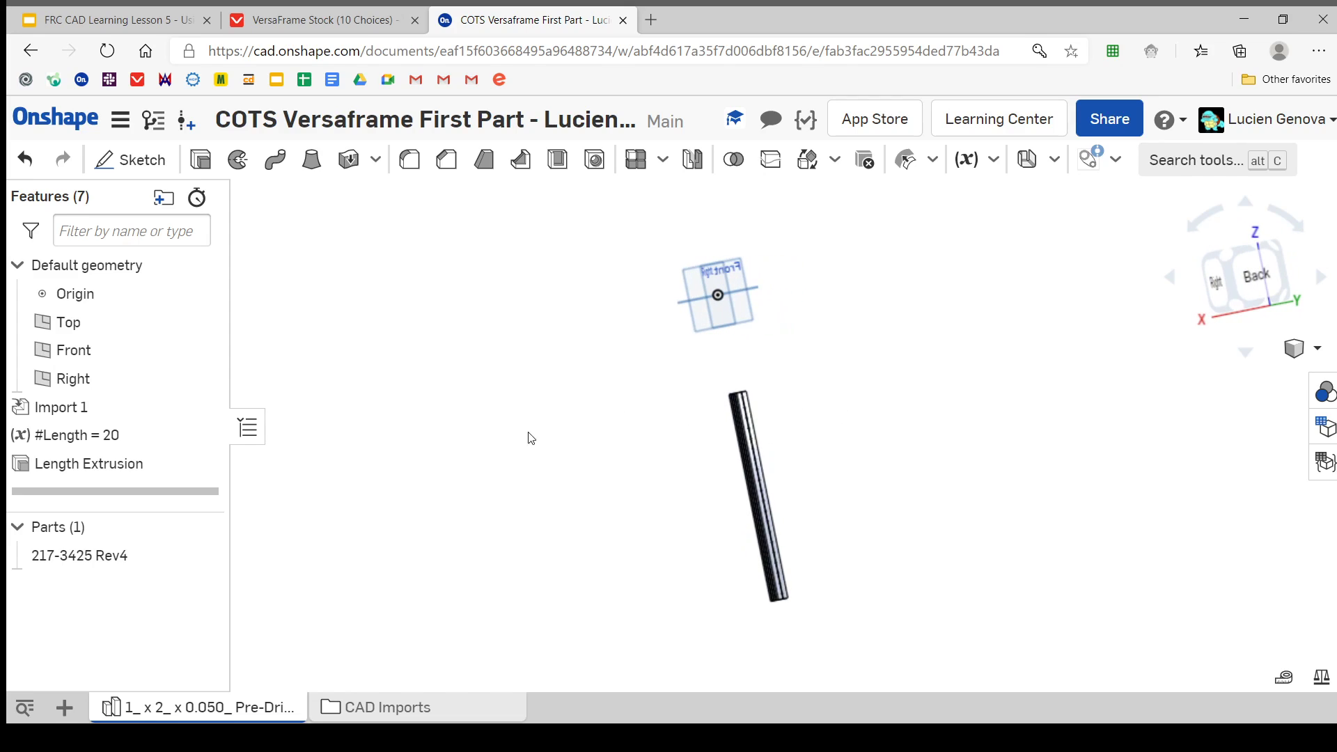
Reopen the Length Extrusion to check its depth expression, and close it without changes.
{"action": "double_click", "coordinate": [139, 466]}
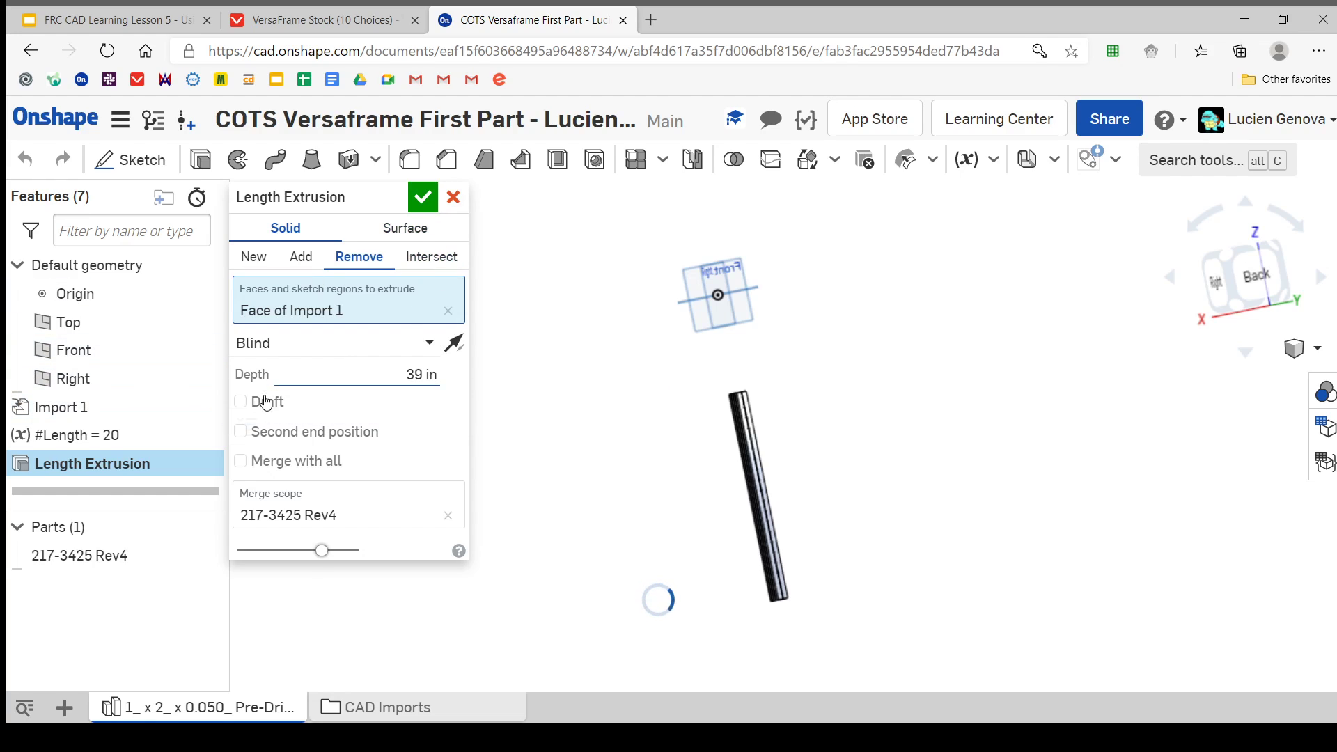
{"action": "left_click", "coordinate": [375, 383]}
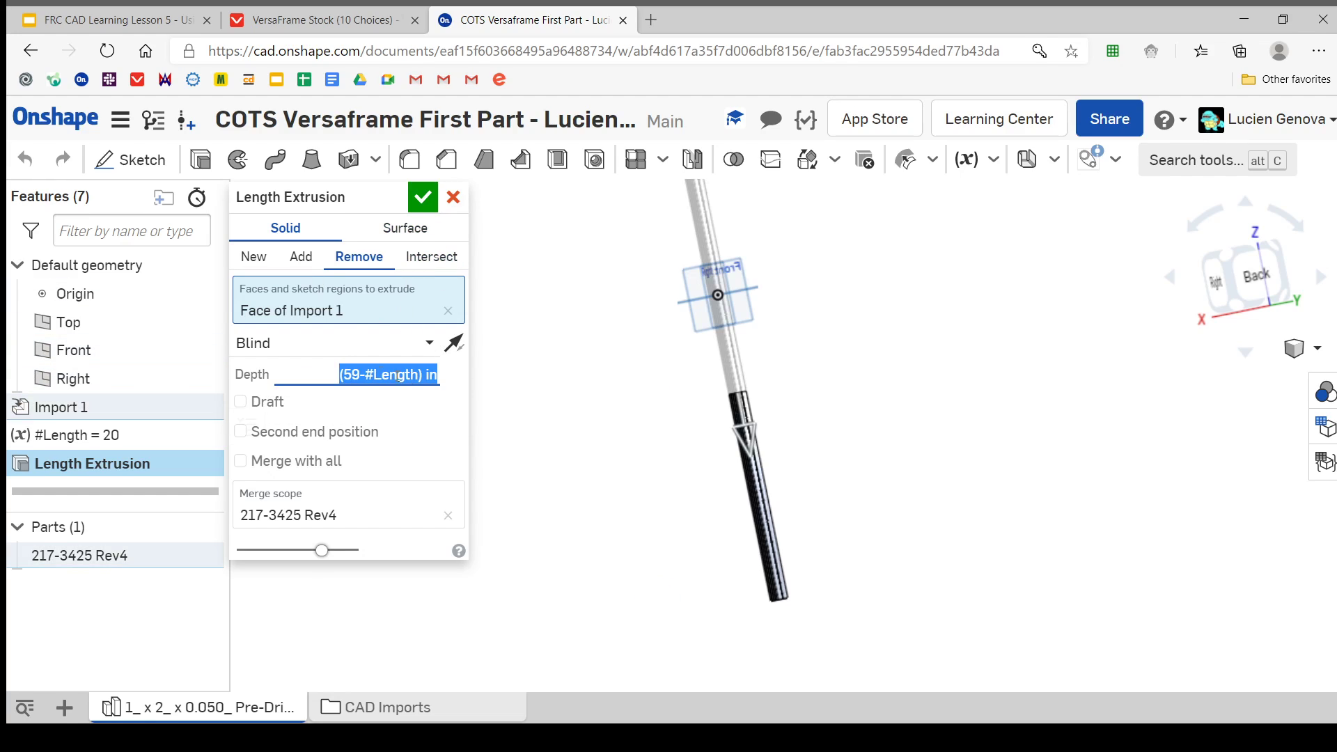
{"action": "left_click", "coordinate": [424, 200]}
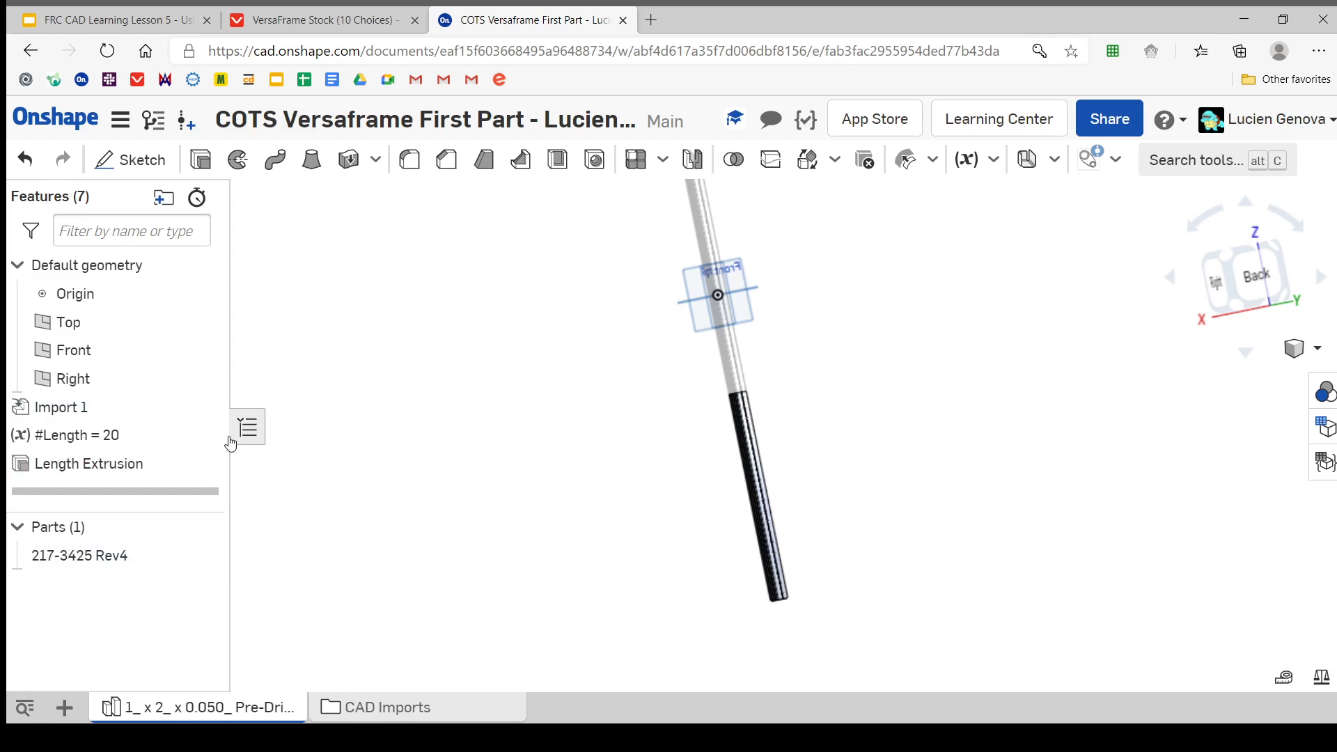
Set the Length variable's value to 8.
{"action": "double_click", "coordinate": [76, 437]}
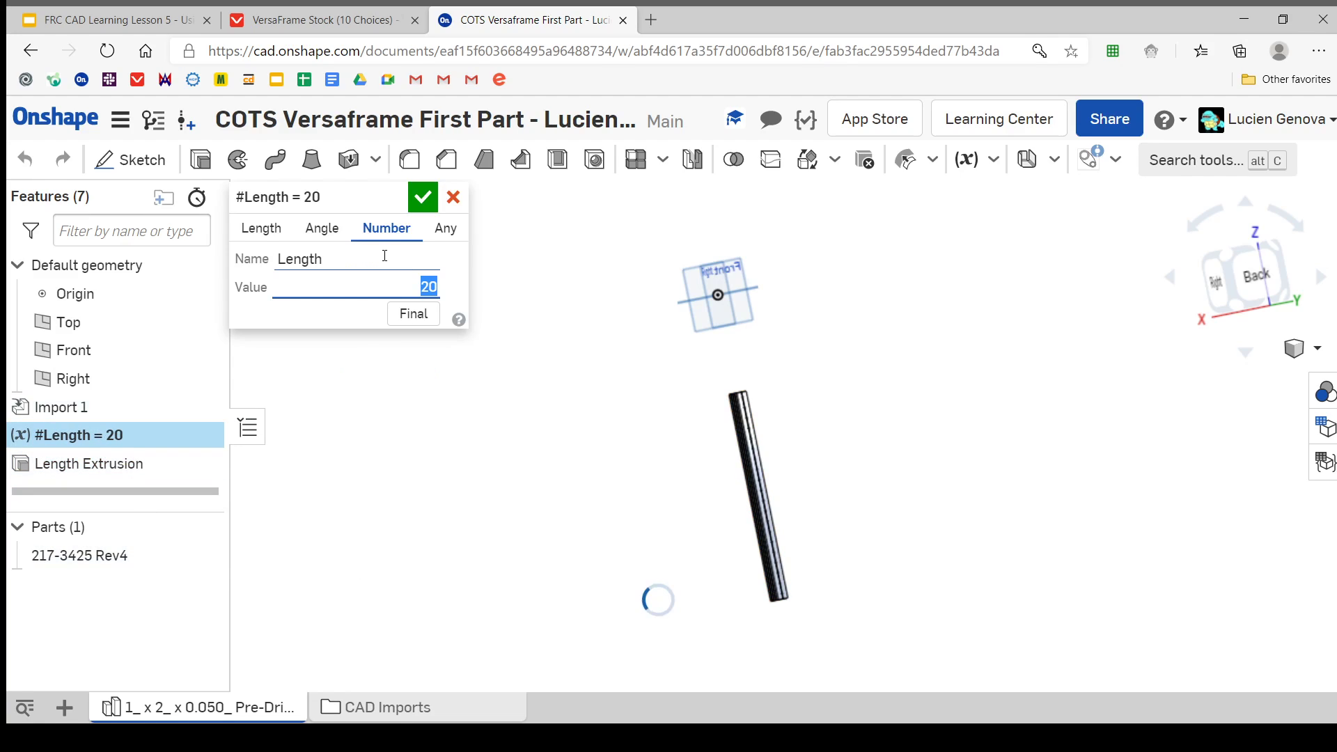
{"action": "type", "text": "8"}
{"action": "left_click", "coordinate": [422, 205]}
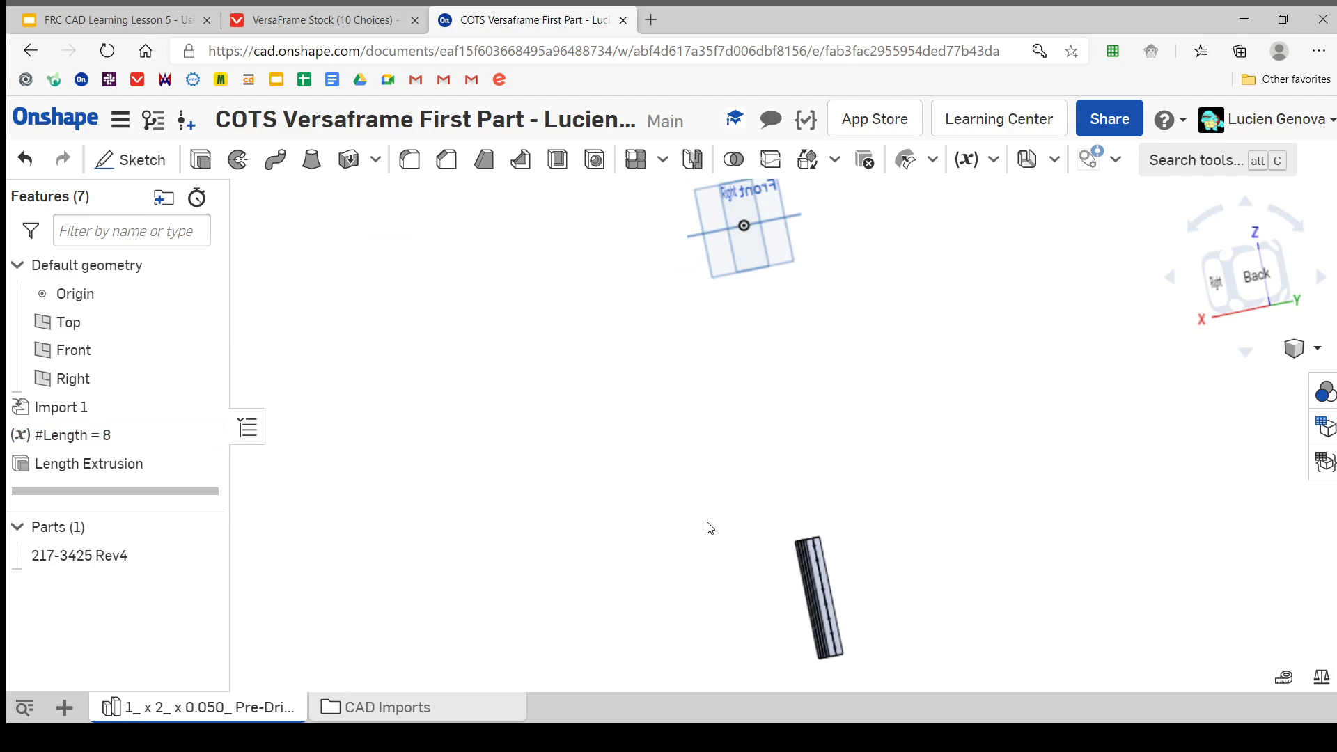
Hide the Top, Front and Right default planes.
{"action": "mouse_move", "coordinate": [717, 515]}
{"action": "right_mouse_down"}
{"action": "mouse_move", "coordinate": [761, 505]}
{"action": "mouse_move", "coordinate": [713, 508]}
{"action": "right_mouse_up"}
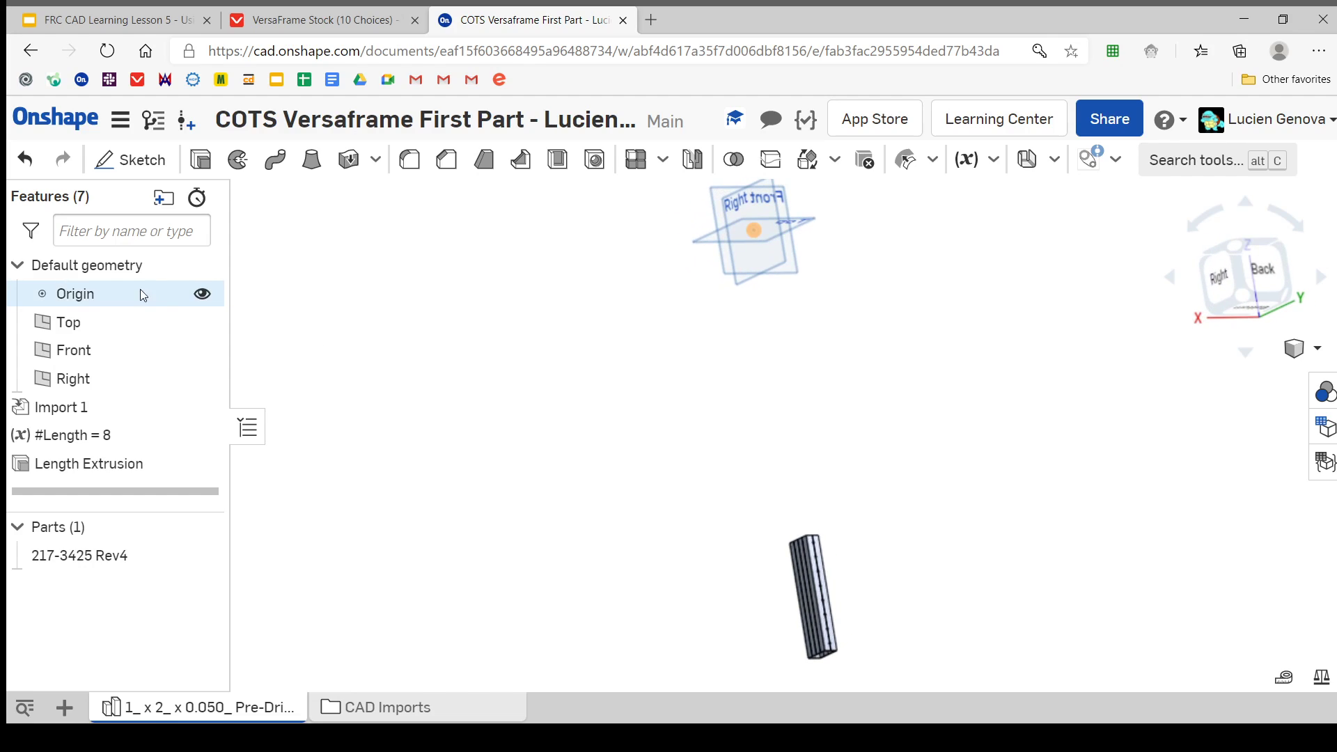
{"action": "left_click", "coordinate": [202, 322]}
{"action": "left_click", "coordinate": [202, 350]}
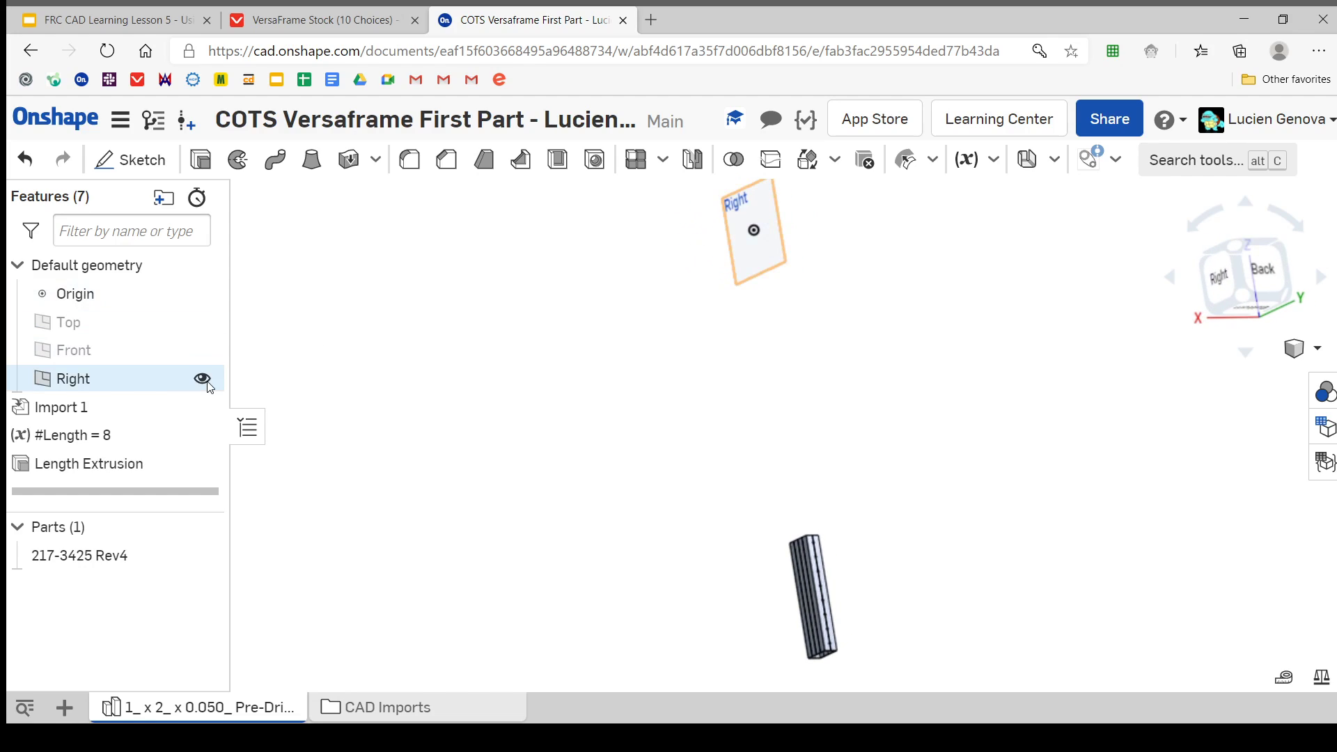
{"action": "left_click", "coordinate": [211, 379]}
Inspect the shortened tube from all sides, including its open end, its scribed wide face and the hole row on its narrow face.
{"action": "middle_click_drag", "start_coordinate": [549, 520], "coordinate": [359, 426]}
{"action": "scroll", "coordinate": [364, 425], "scroll_direction": "down", "scroll_amount": 3}
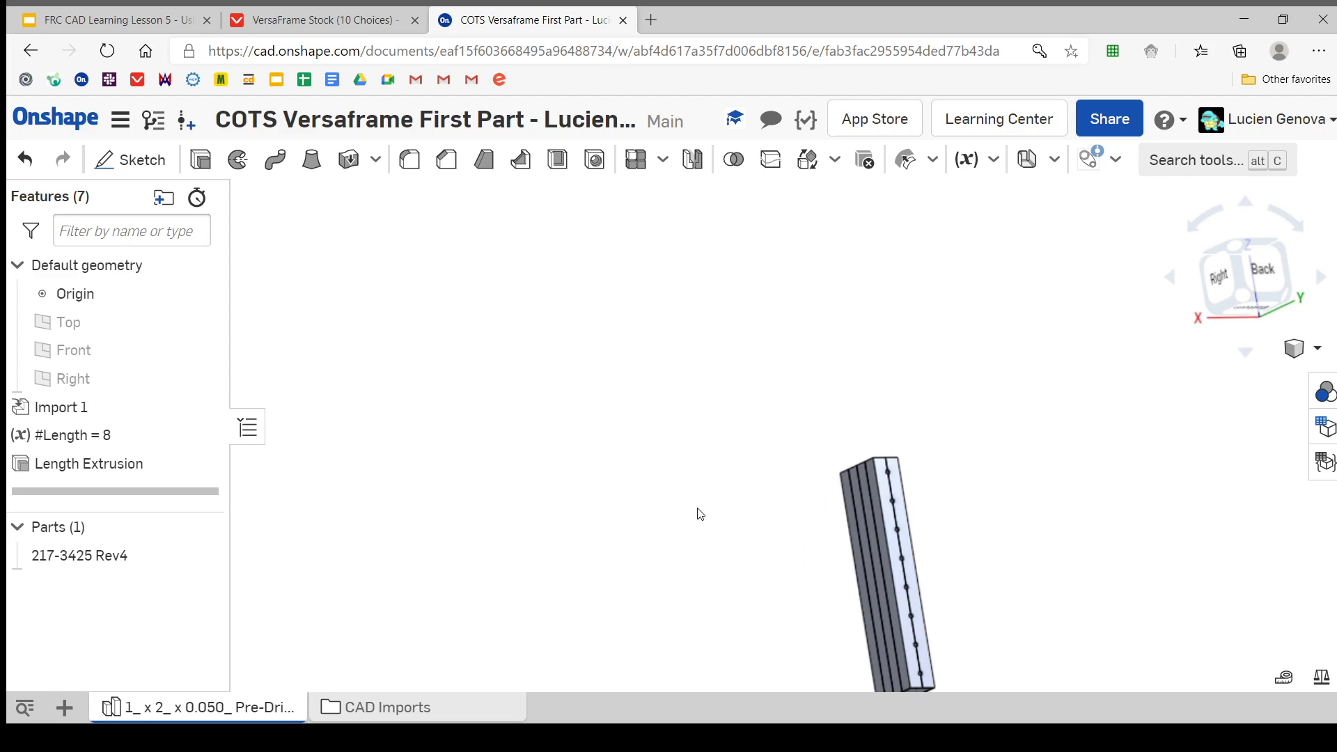
{"action": "middle_click_drag", "start_coordinate": [697, 509], "coordinate": [493, 388]}
{"action": "right_click_drag", "start_coordinate": [496, 394], "coordinate": [562, 397]}
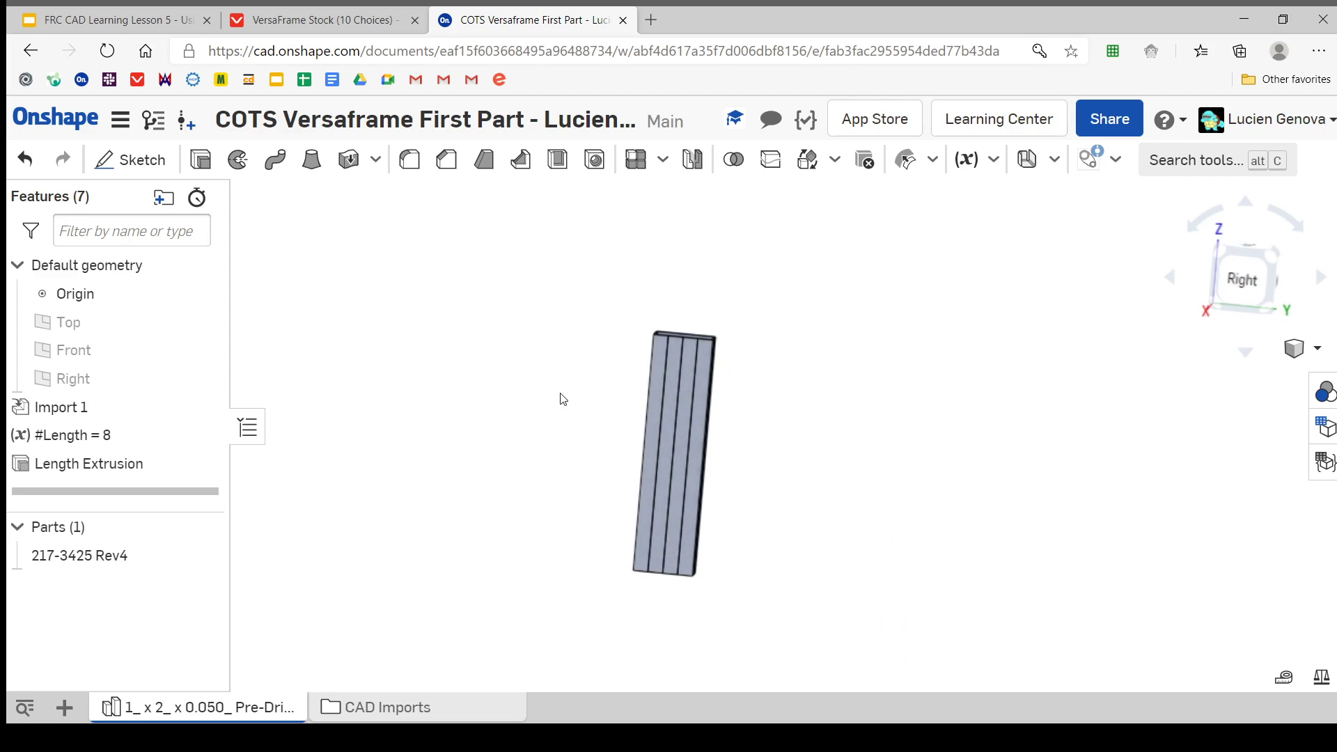
{"action": "scroll", "coordinate": [694, 398], "scroll_direction": "down", "scroll_amount": 3}
{"action": "right_click_drag", "start_coordinate": [694, 397], "coordinate": [634, 372]}
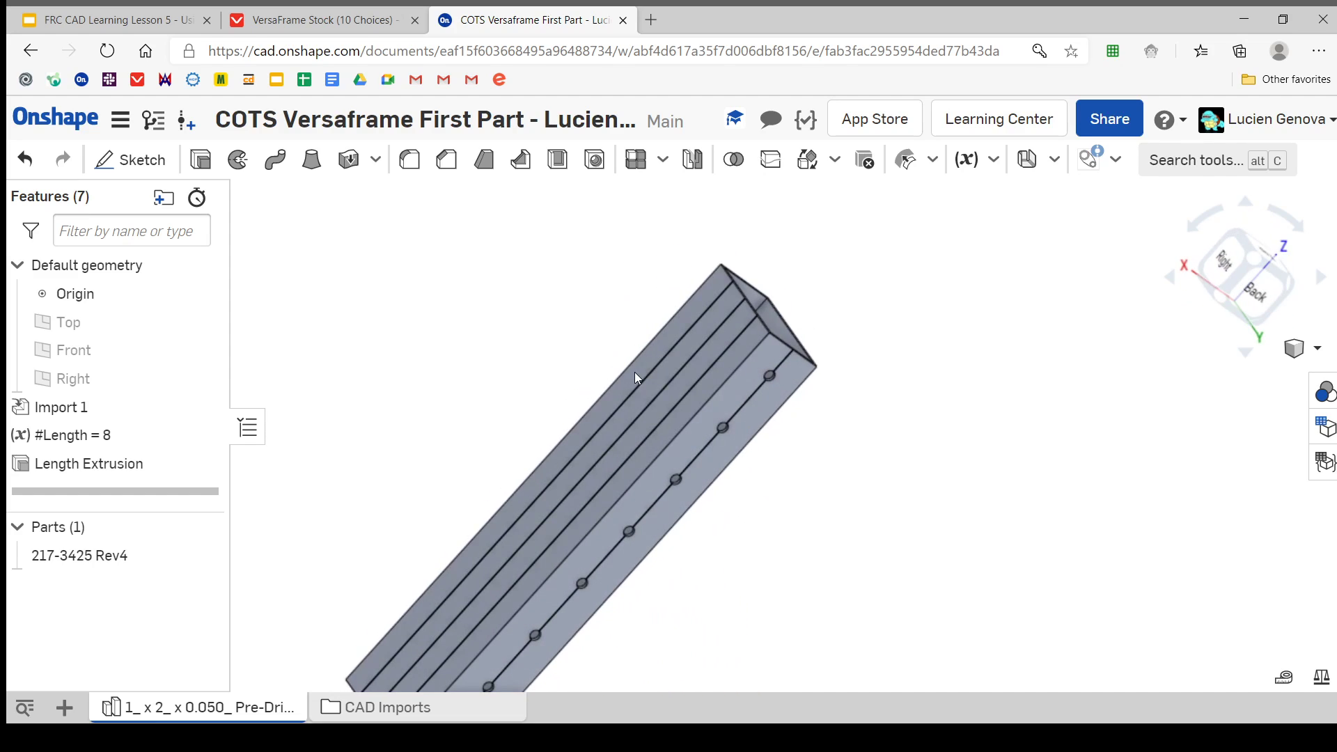
{"action": "scroll", "coordinate": [697, 401], "scroll_direction": "up", "scroll_amount": 5}
{"action": "middle_click_drag", "start_coordinate": [696, 401], "coordinate": [809, 383]}
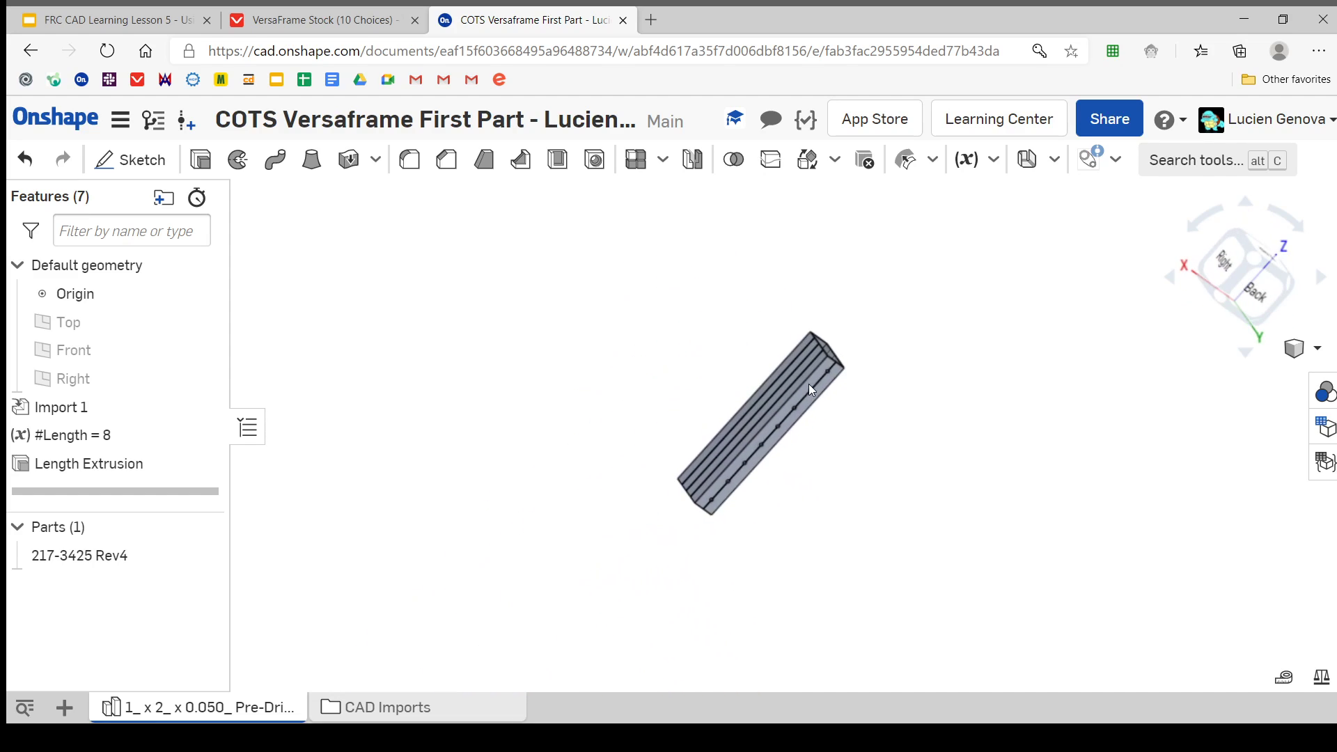
{"action": "right_click_drag", "start_coordinate": [806, 544], "coordinate": [742, 376]}
{"action": "scroll", "coordinate": [742, 372], "scroll_direction": "down", "scroll_amount": 2}
{"action": "scroll", "coordinate": [760, 453], "scroll_direction": "up", "scroll_amount": 1}
{"action": "middle_click_drag", "start_coordinate": [760, 453], "coordinate": [742, 432]}
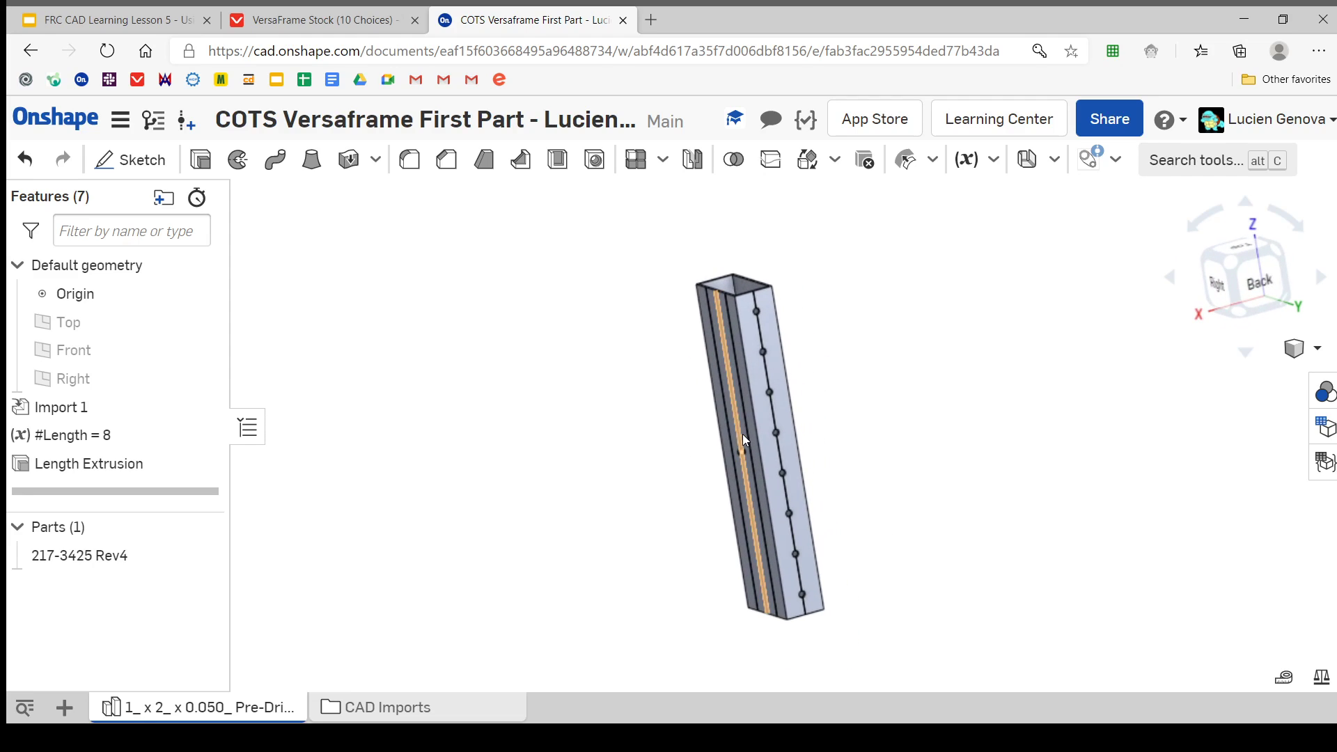
Start a new sketch on the wide scribed side face of the tube.
{"action": "left_click", "coordinate": [159, 157]}
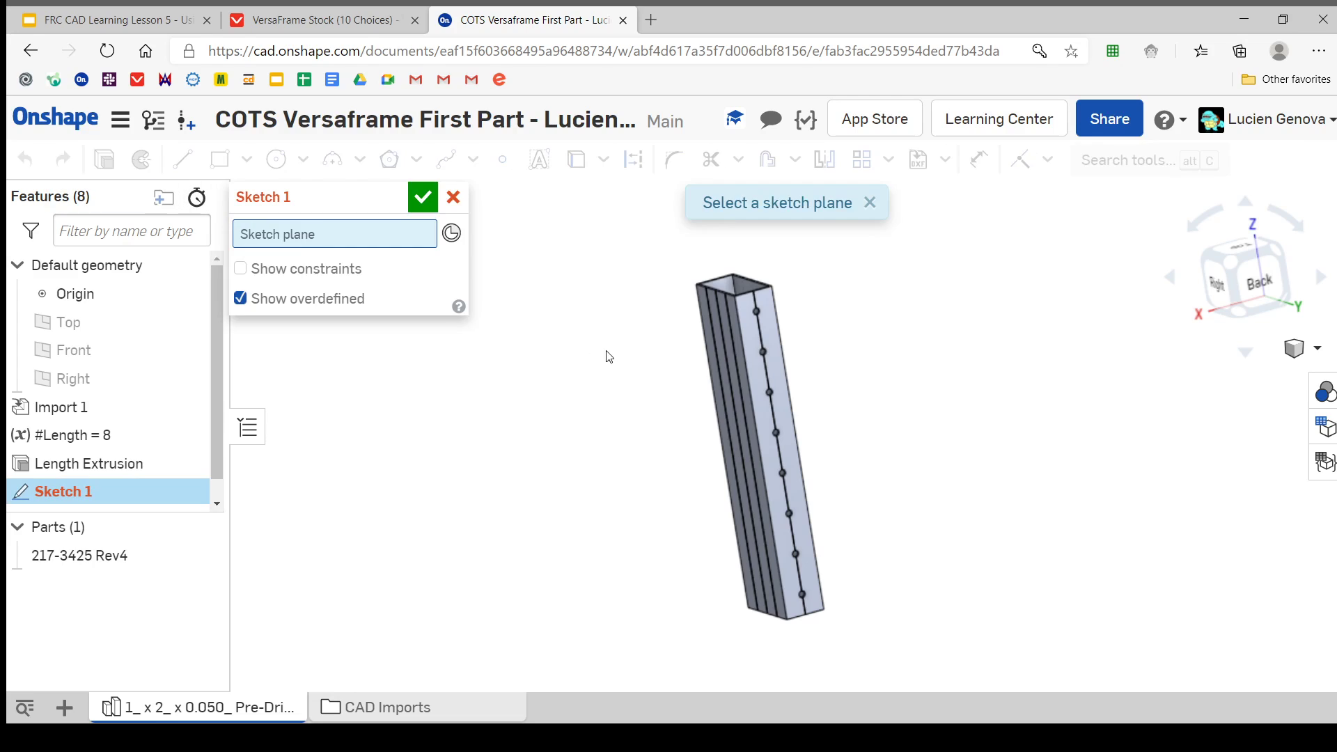
{"action": "scroll", "coordinate": [662, 383], "scroll_direction": "down", "scroll_amount": 3}
{"action": "mouse_move", "coordinate": [662, 382]}
{"action": "right_mouse_down"}
{"action": "mouse_move", "coordinate": [763, 380]}
{"action": "mouse_move", "coordinate": [751, 330]}
{"action": "right_mouse_up"}
{"action": "left_click", "coordinate": [776, 372]}
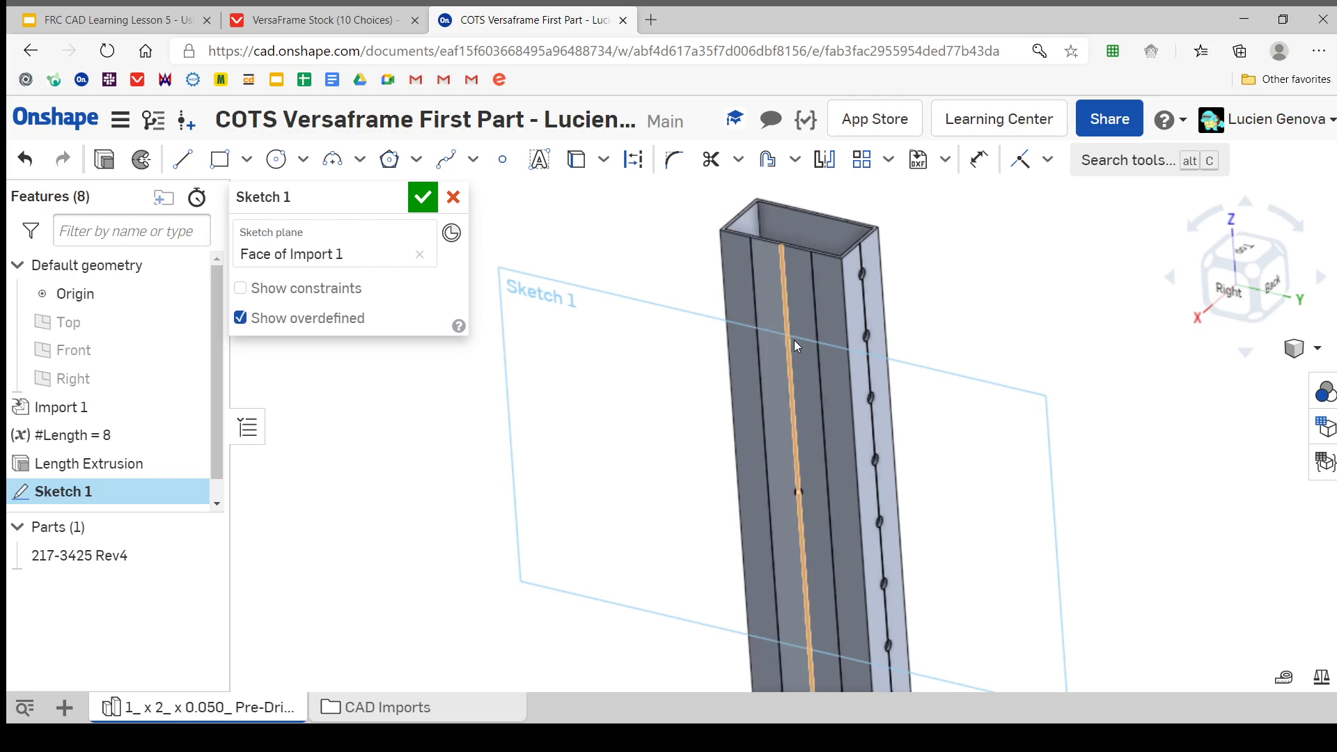
Examine the centre groove of the tube's wide face up close at its upper end.
{"action": "scroll", "coordinate": [794, 339], "scroll_direction": "down", "scroll_amount": 5}
{"action": "middle_click_drag", "start_coordinate": [764, 304], "coordinate": [763, 541]}
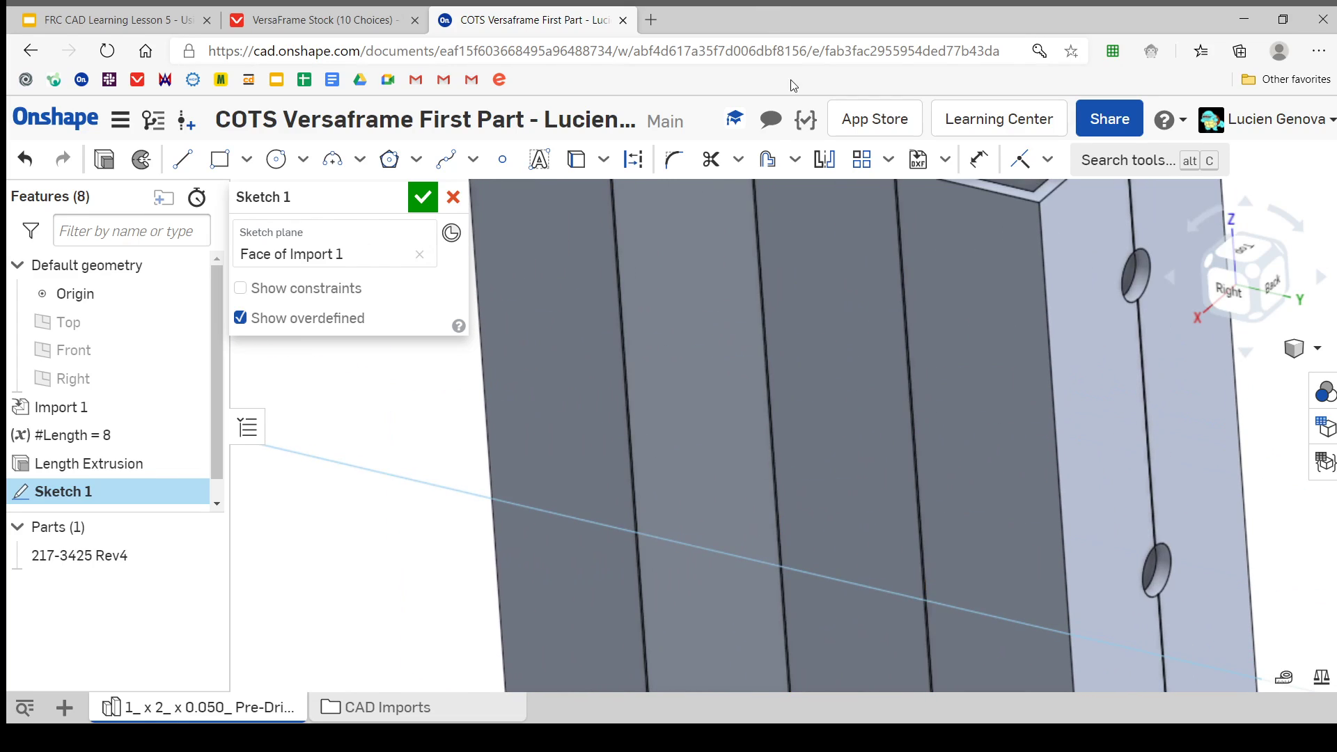
{"action": "scroll", "coordinate": [793, 299], "scroll_direction": "down", "scroll_amount": 5}
{"action": "middle_click_drag", "start_coordinate": [756, 476], "coordinate": [752, 498]}
{"action": "middle_click_drag", "start_coordinate": [668, 266], "coordinate": [642, 487]}
{"action": "scroll", "coordinate": [635, 388], "scroll_direction": "down", "scroll_amount": 7}
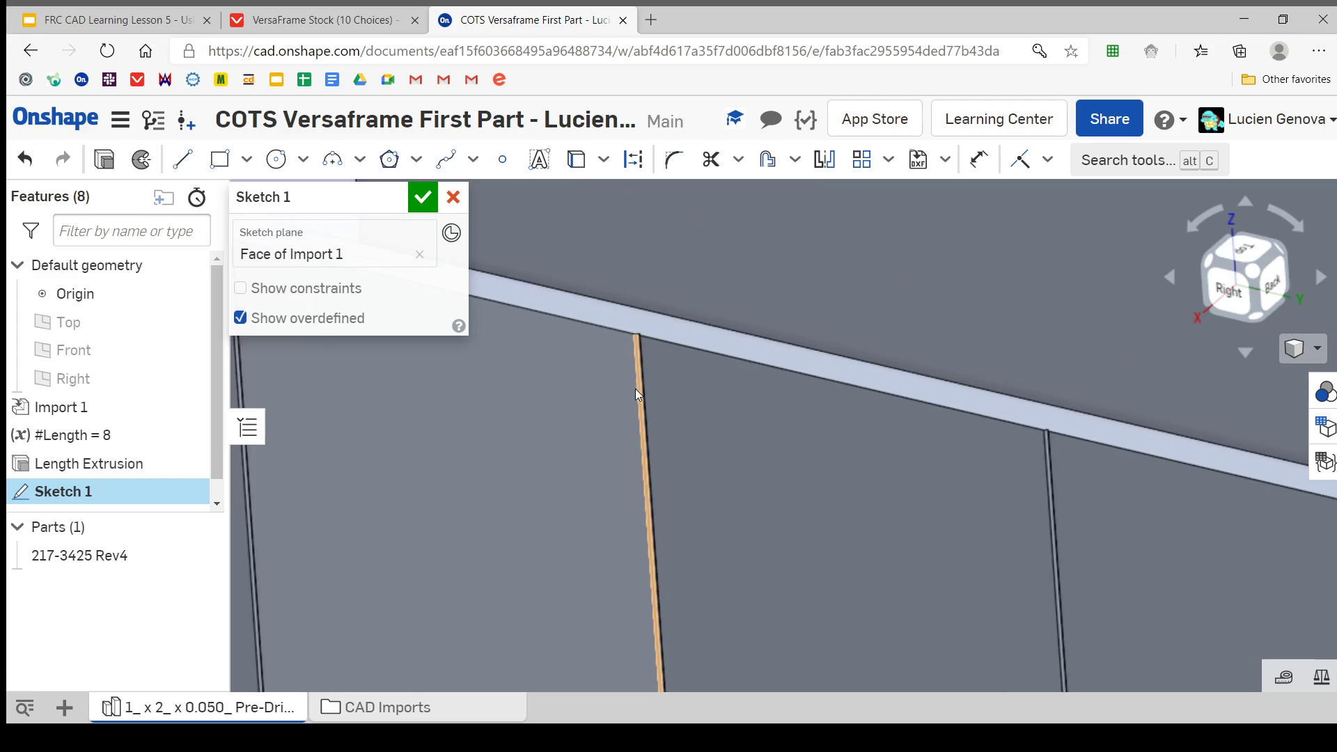
{"action": "middle_click_drag", "start_coordinate": [642, 265], "coordinate": [654, 421]}
{"action": "right_click_drag", "start_coordinate": [654, 421], "coordinate": [686, 482]}
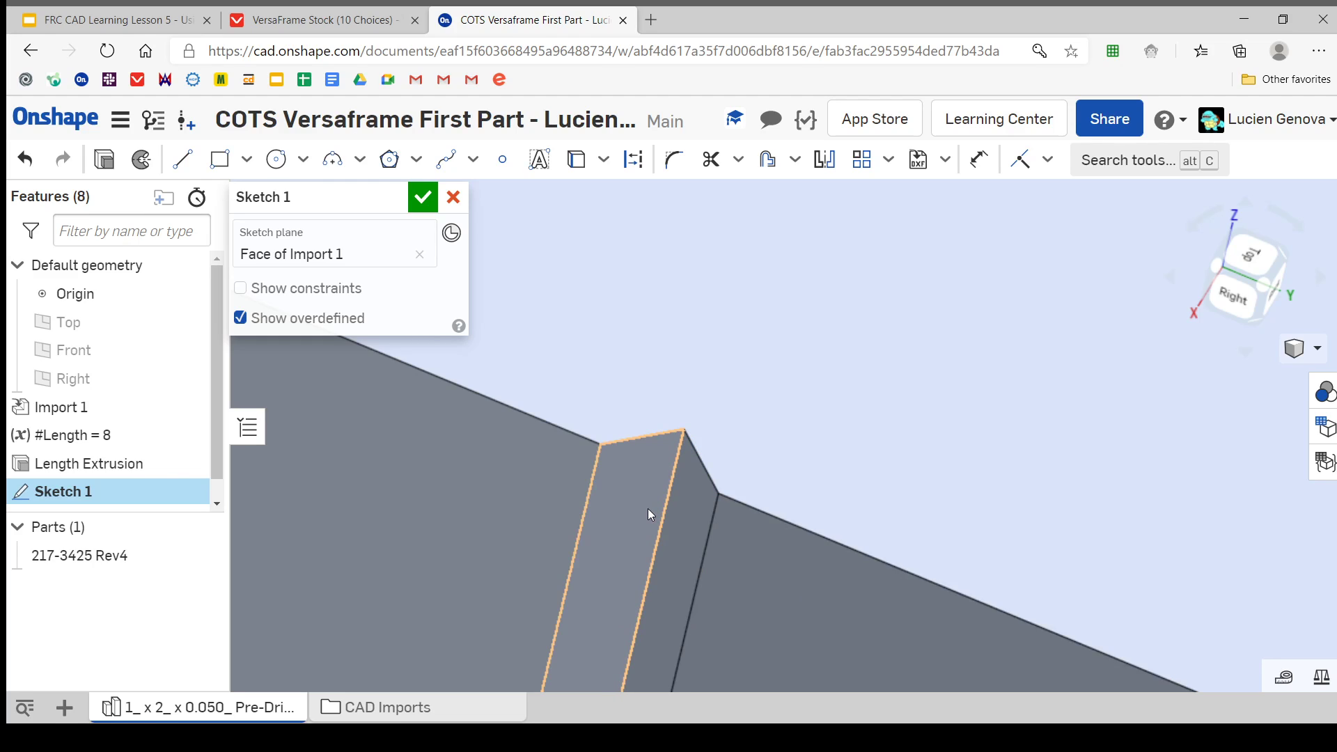
{"action": "scroll", "coordinate": [649, 510], "scroll_direction": "down", "scroll_amount": 8}
{"action": "scroll", "coordinate": [654, 511], "scroll_direction": "up", "scroll_amount": 8}
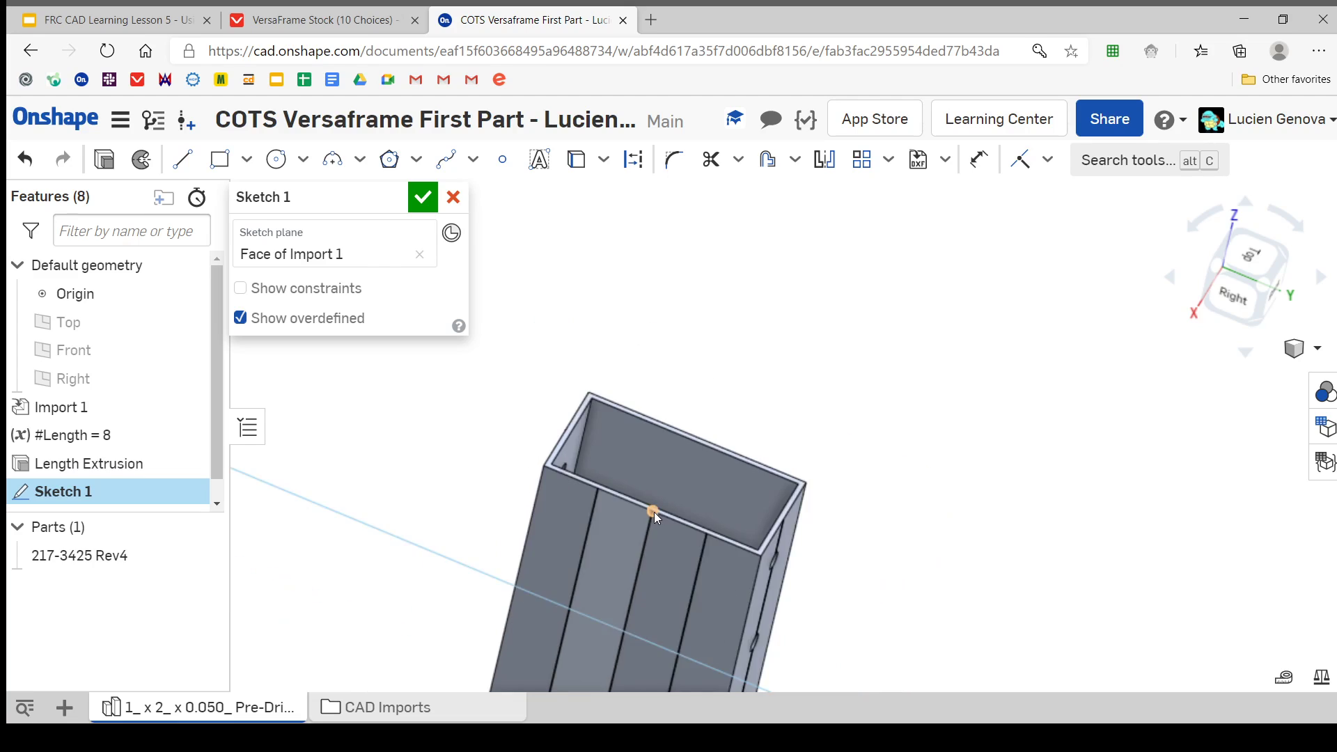
{"action": "scroll", "coordinate": [736, 346], "scroll_direction": "down", "scroll_amount": 4}
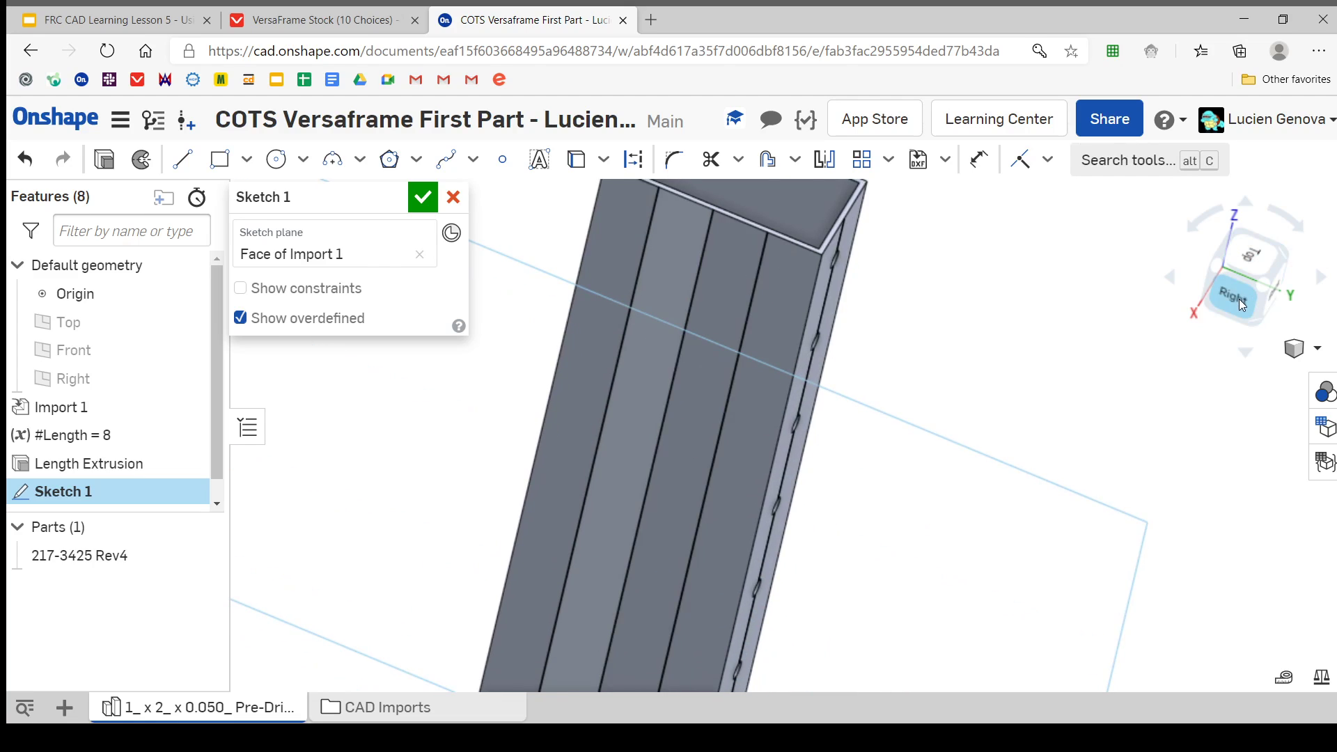
Sketch a 1 in diameter circle on the tube's wide face near its upper end, viewing the sketch plane face-on.
{"action": "left_click", "coordinate": [1239, 298]}
{"action": "scroll", "coordinate": [792, 605], "scroll_direction": "down", "scroll_amount": 6}
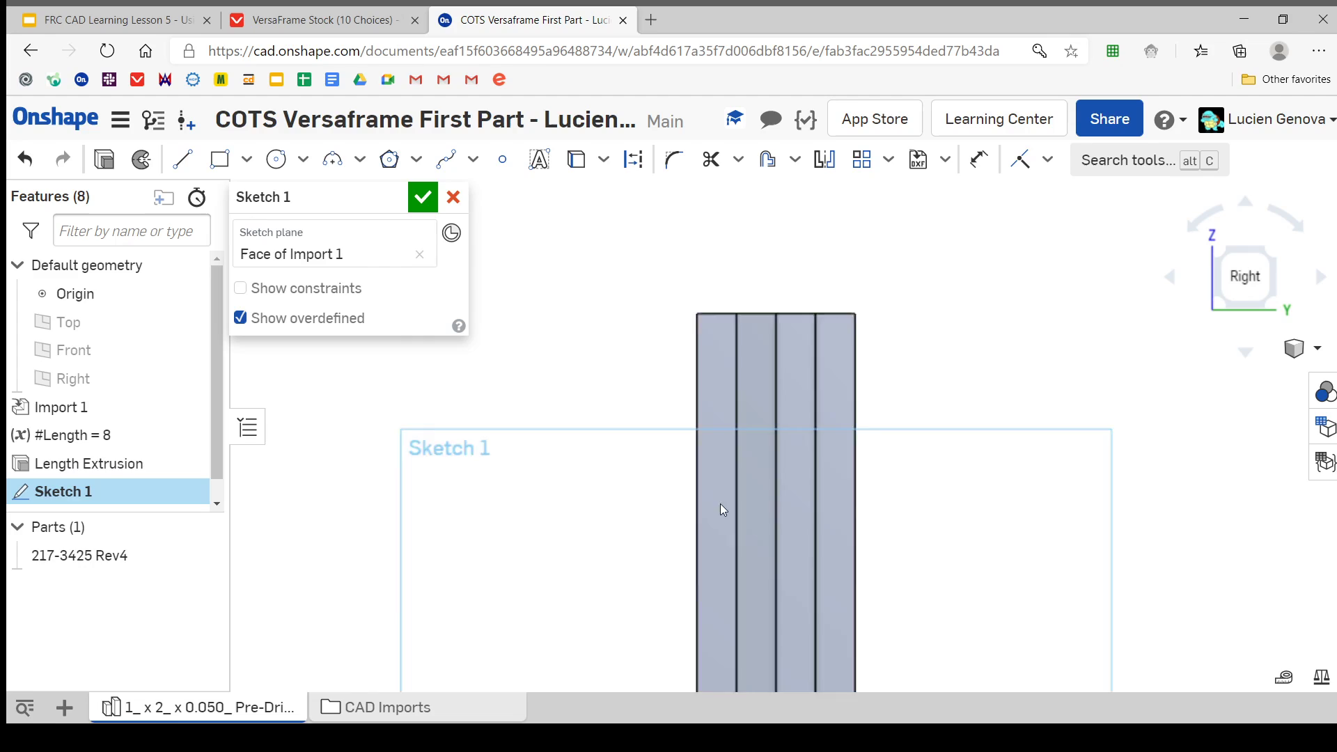
{"action": "scroll", "coordinate": [587, 454], "scroll_direction": "down", "scroll_amount": 4}
{"action": "scroll", "coordinate": [594, 542], "scroll_direction": "down", "scroll_amount": 2}
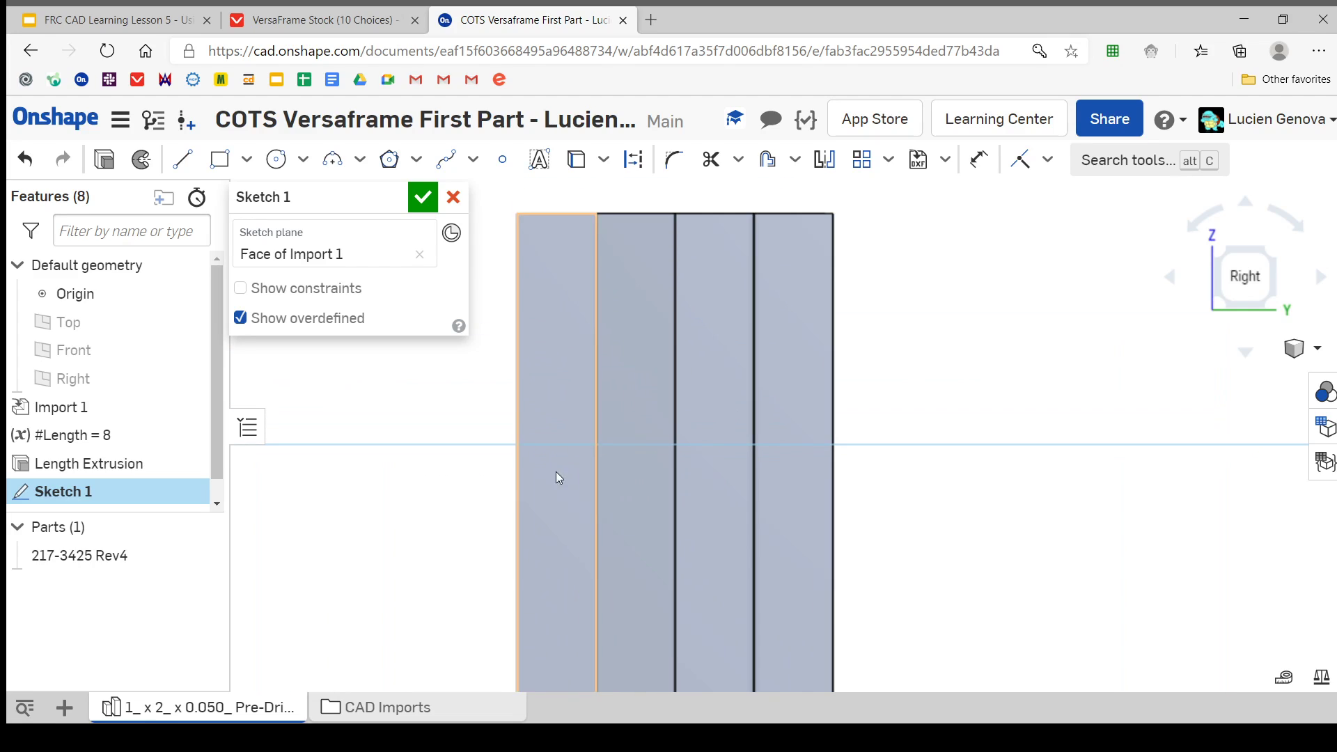
{"action": "left_click", "coordinate": [277, 160]}
{"action": "scroll", "coordinate": [686, 240], "scroll_direction": "down", "scroll_amount": 4}
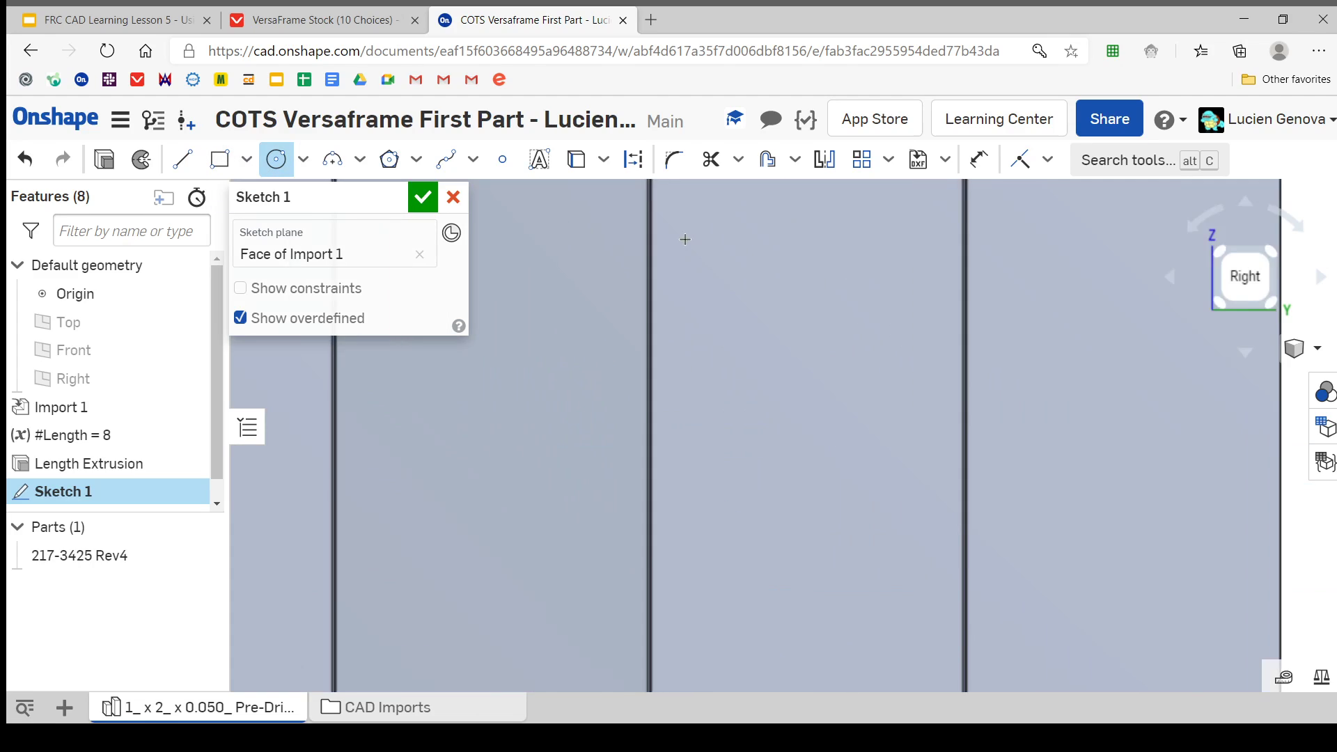
{"action": "scroll", "coordinate": [686, 240], "scroll_direction": "down", "scroll_amount": 4}
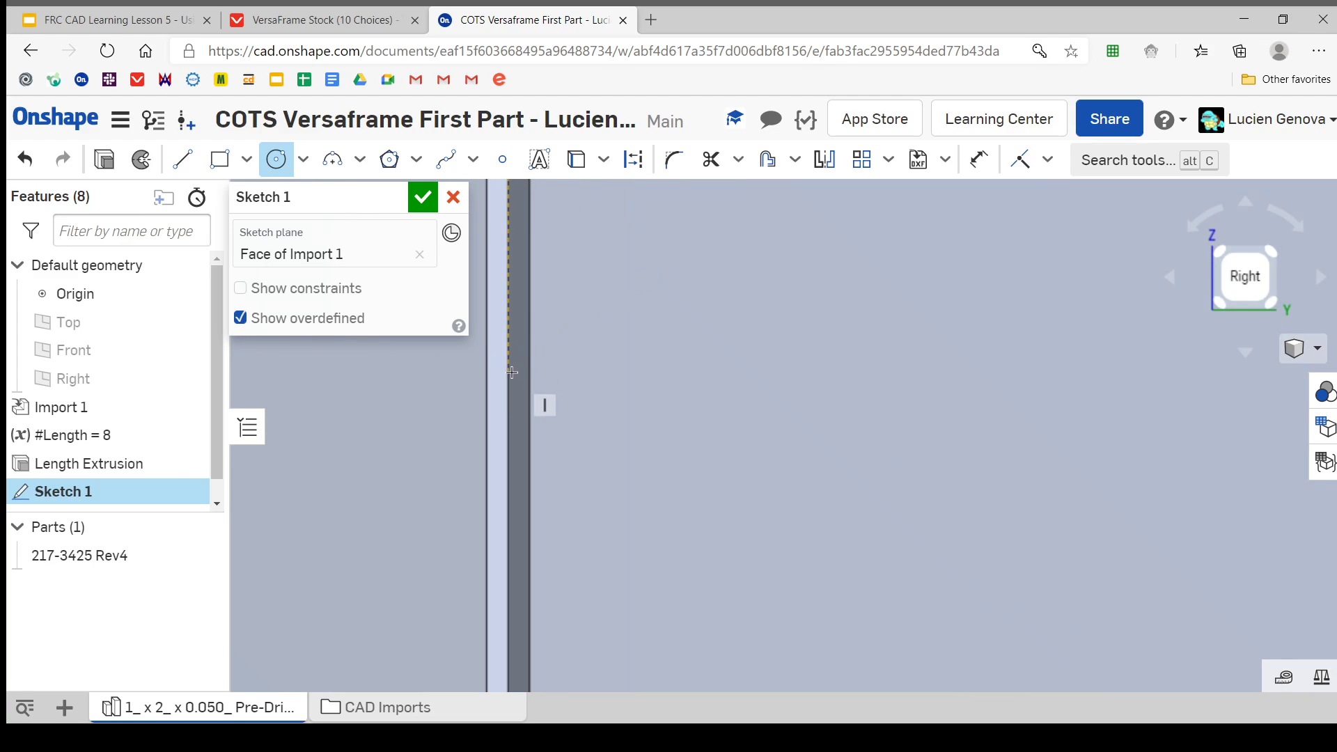
{"action": "scroll", "coordinate": [508, 374], "scroll_direction": "up", "scroll_amount": 6}
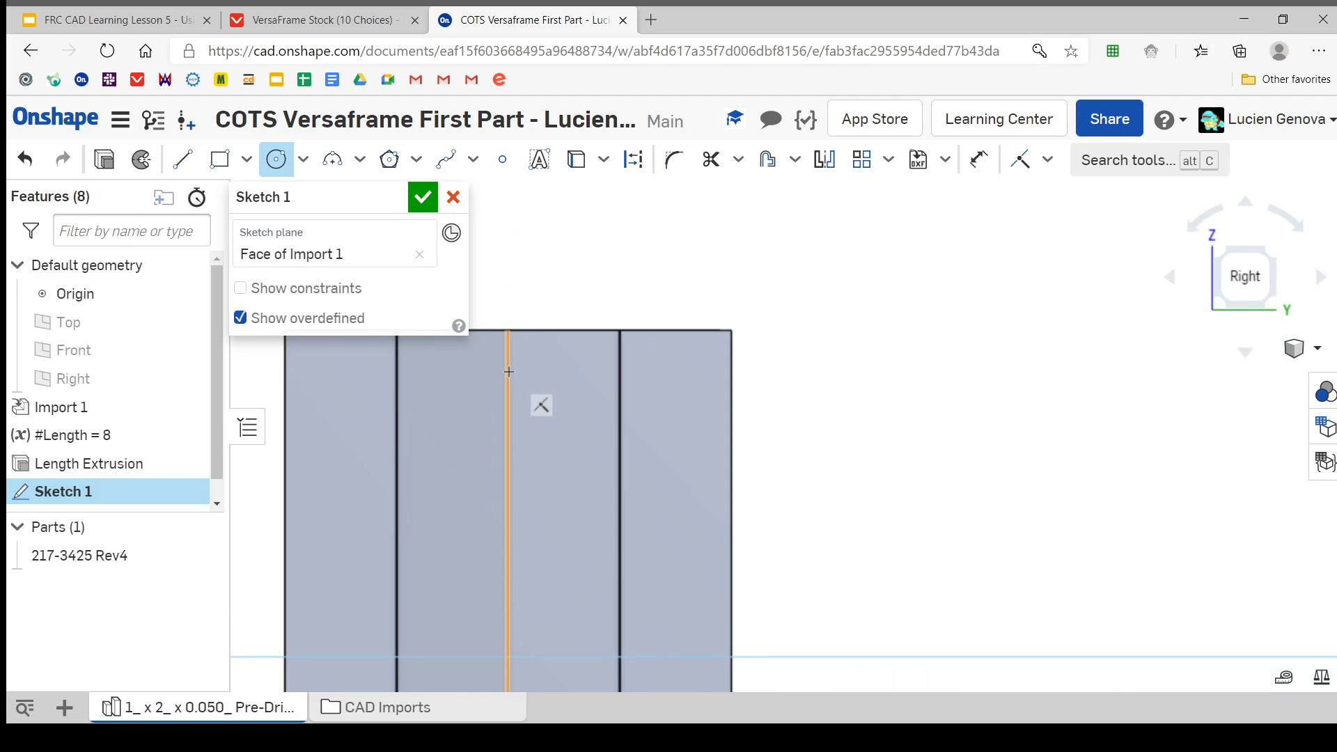
{"action": "middle_click_drag", "start_coordinate": [550, 442], "coordinate": [717, 339]}
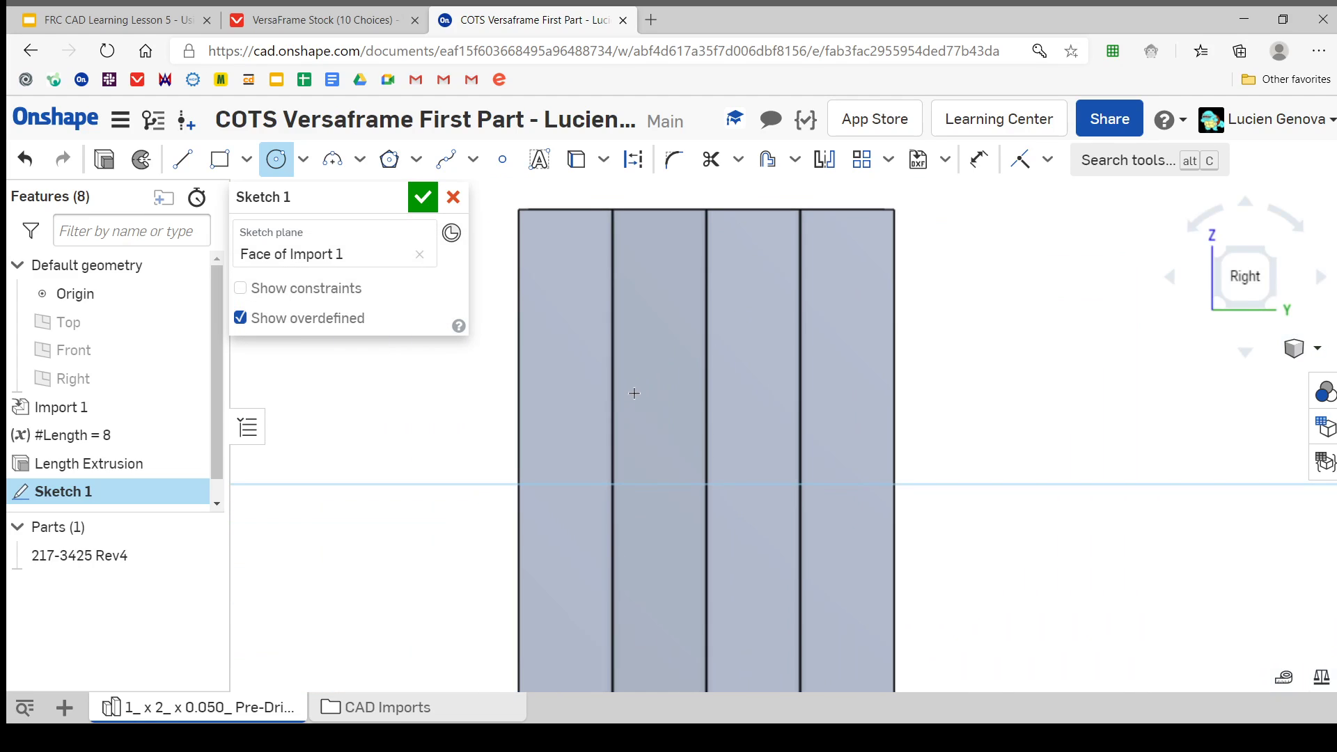
{"action": "scroll", "coordinate": [634, 393], "scroll_direction": "up", "scroll_amount": 5}
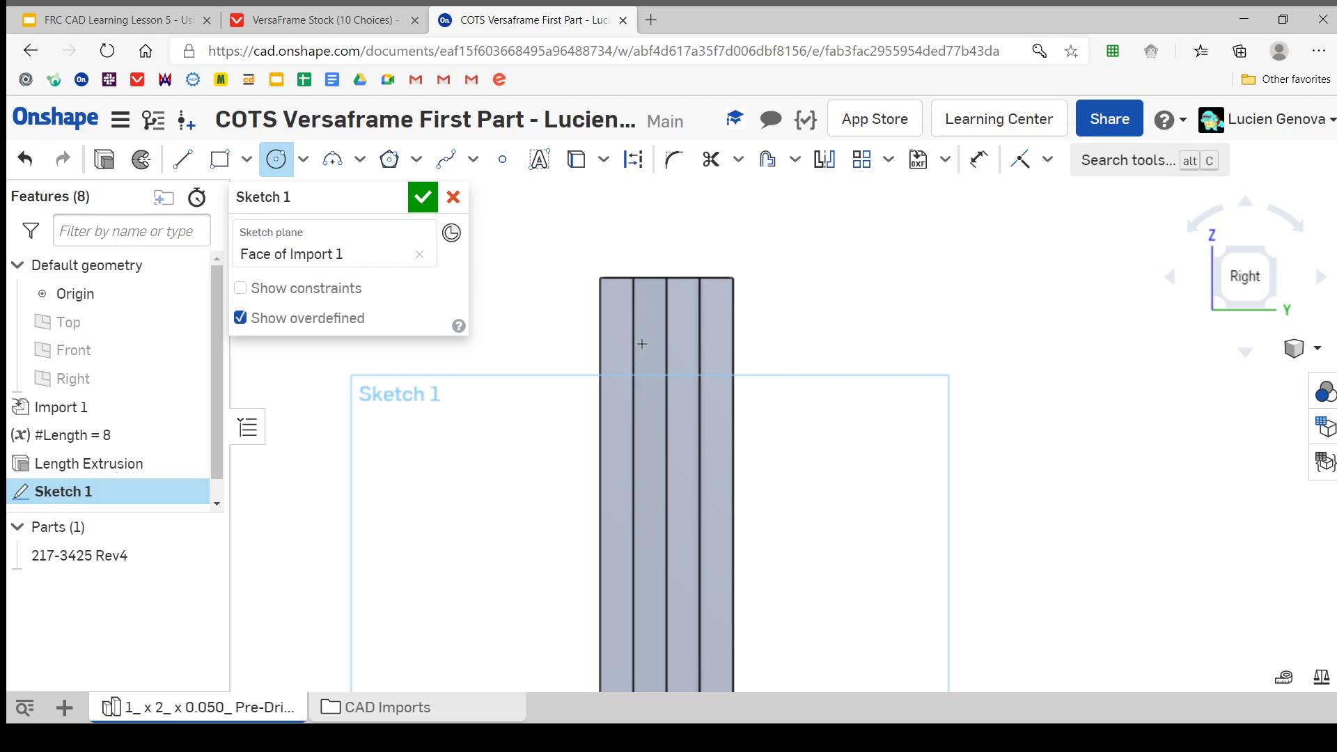
{"action": "left_click", "coordinate": [652, 390]}
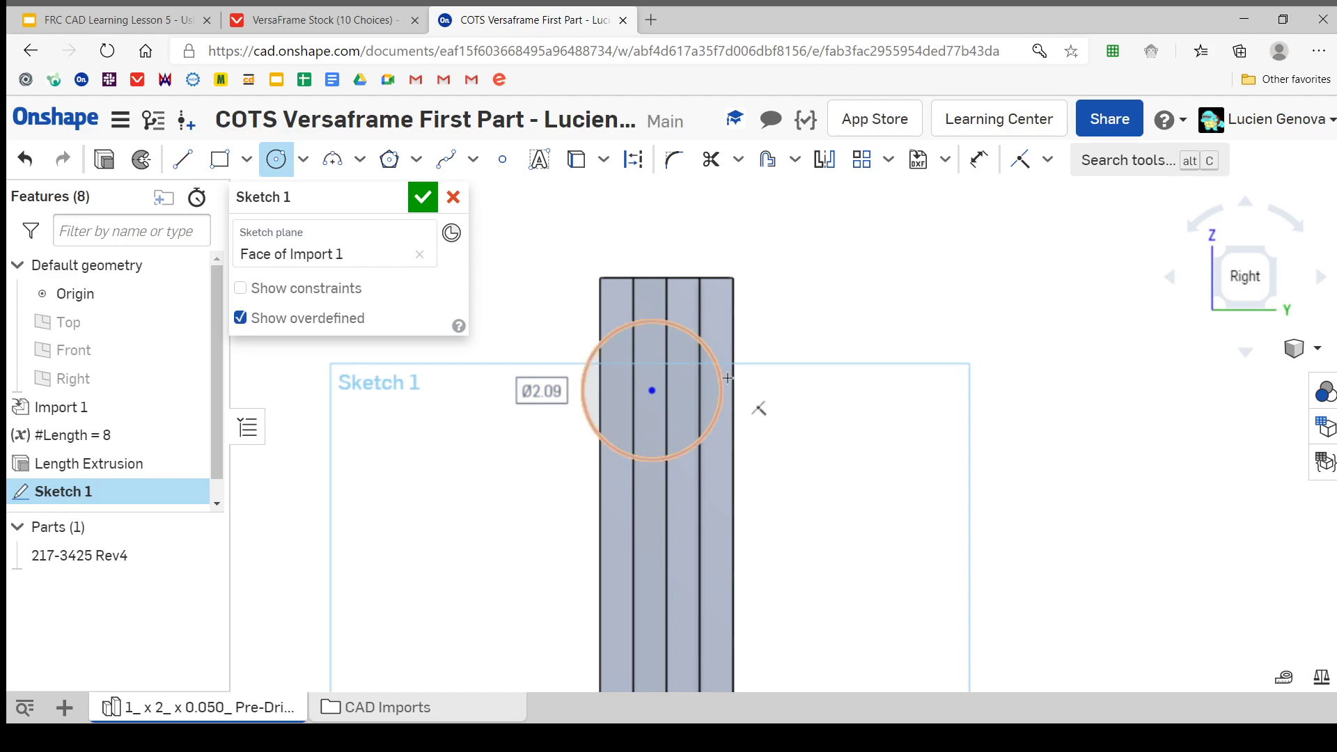
{"action": "type", "text": "1"}
{"action": "key", "text": "Return"}
{"action": "scroll", "coordinate": [554, 423], "scroll_direction": "down", "scroll_amount": 2}
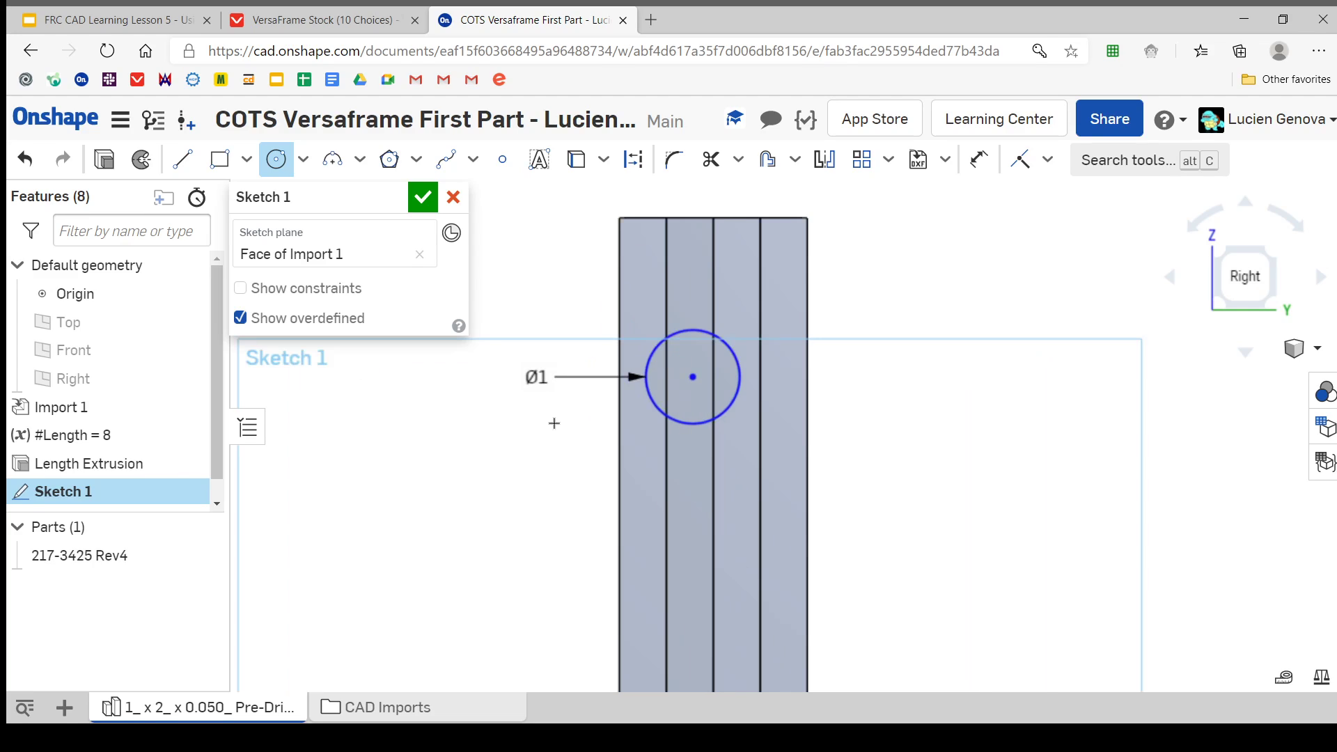
Dimension the circle's centre 1 in below the tube's upper end edge.
{"action": "key", "text": "d"}
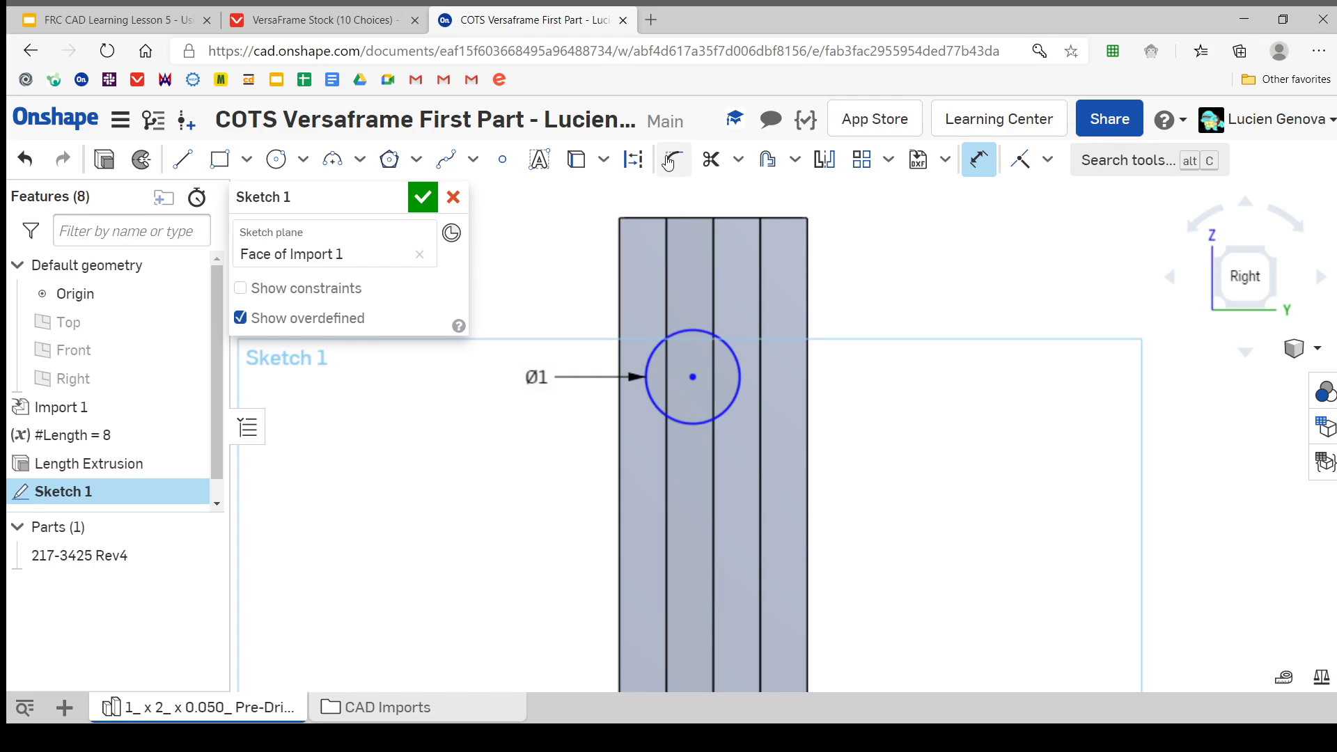
{"action": "left_click", "coordinate": [678, 220]}
{"action": "left_click", "coordinate": [954, 331]}
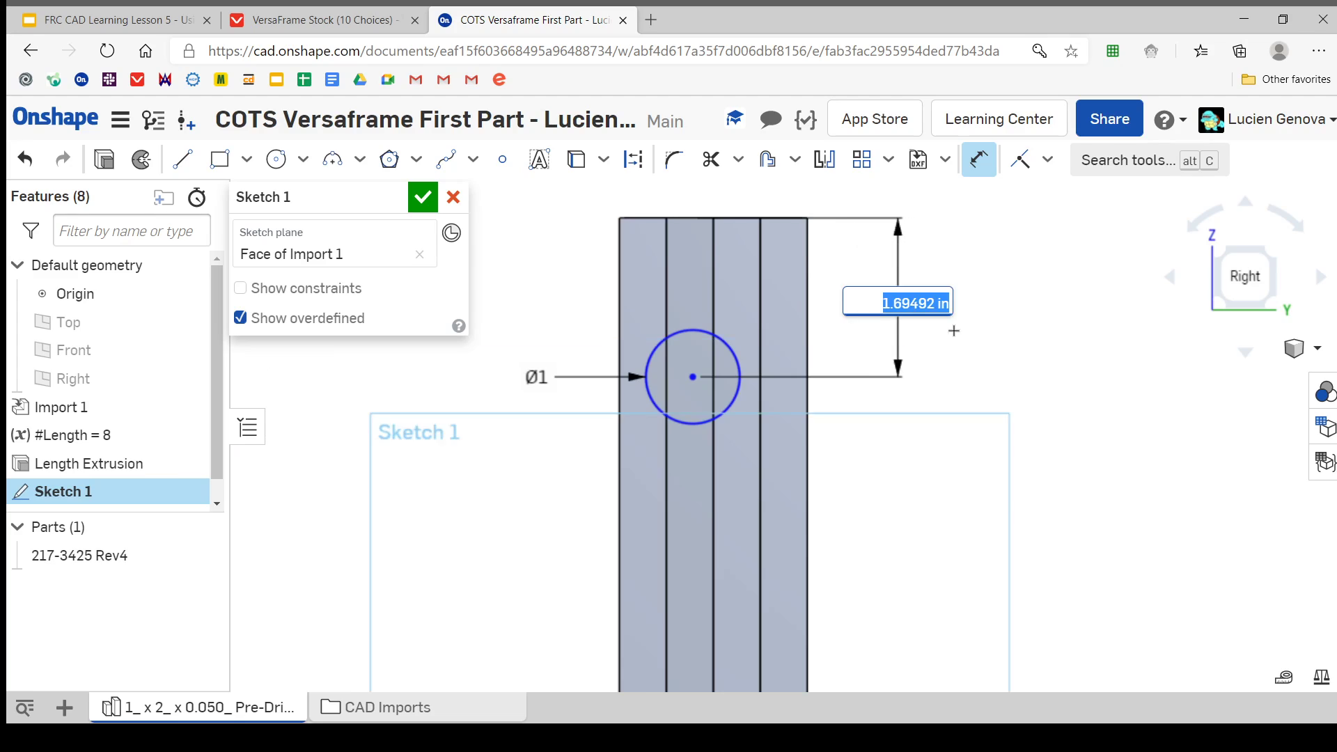
{"action": "type", "text": "1"}
{"action": "key", "text": "Return"}
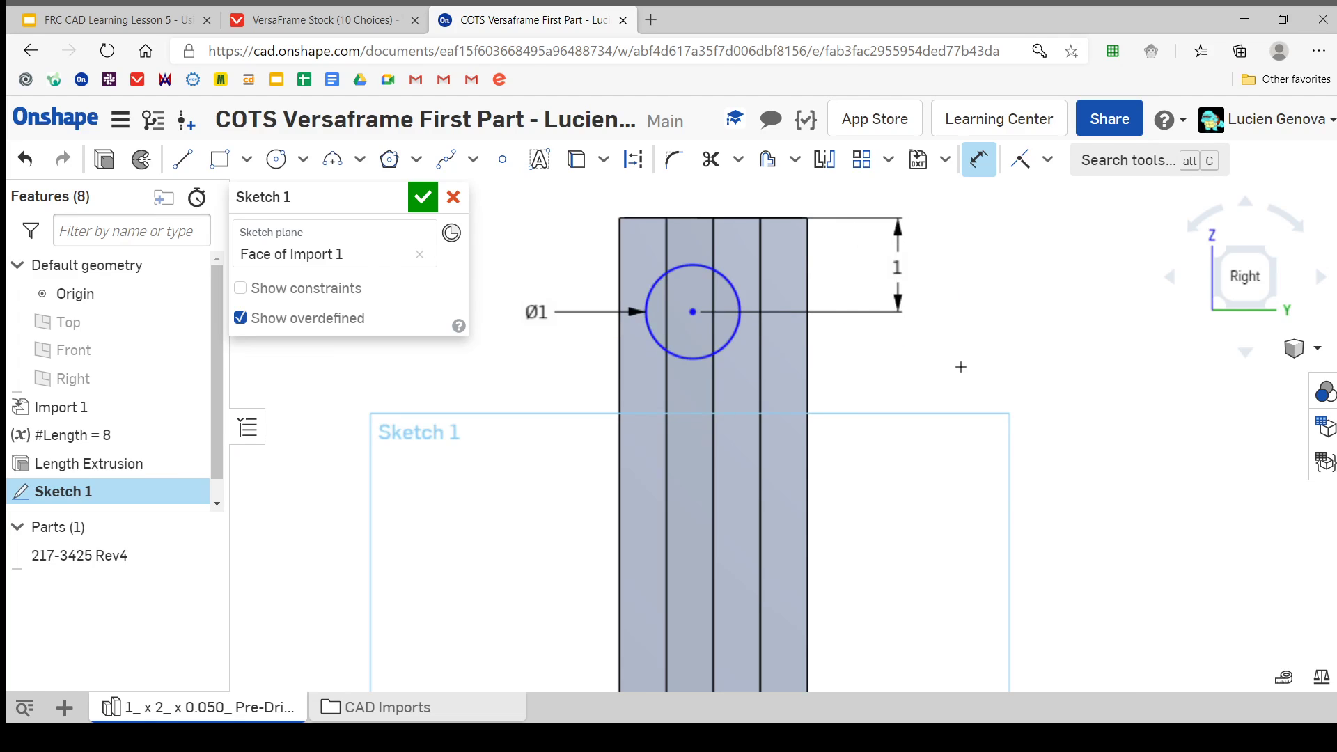
Dimension the circle's centre horizontally from the wide face's long outer edge, entering 2/2 as the distance.
{"action": "key", "text": "d"}
{"action": "left_click", "coordinate": [693, 313]}
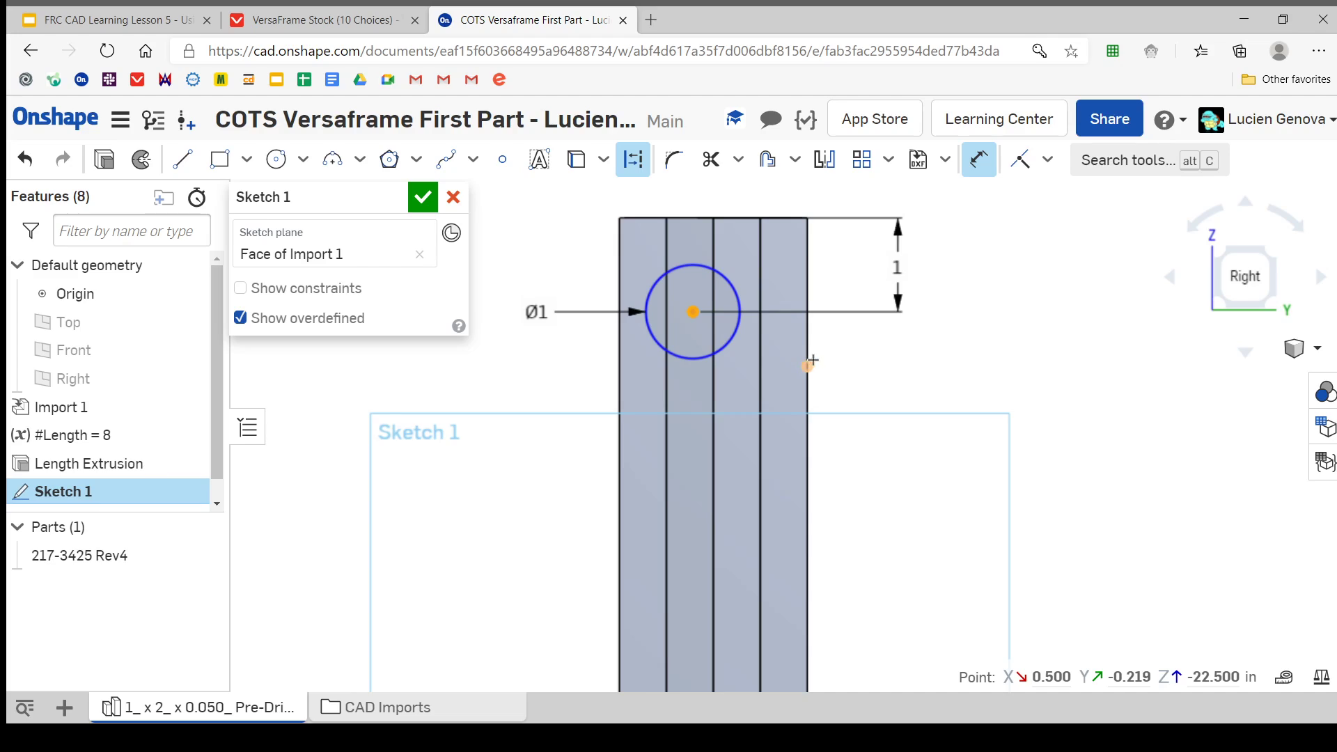
{"action": "left_click", "coordinate": [808, 328]}
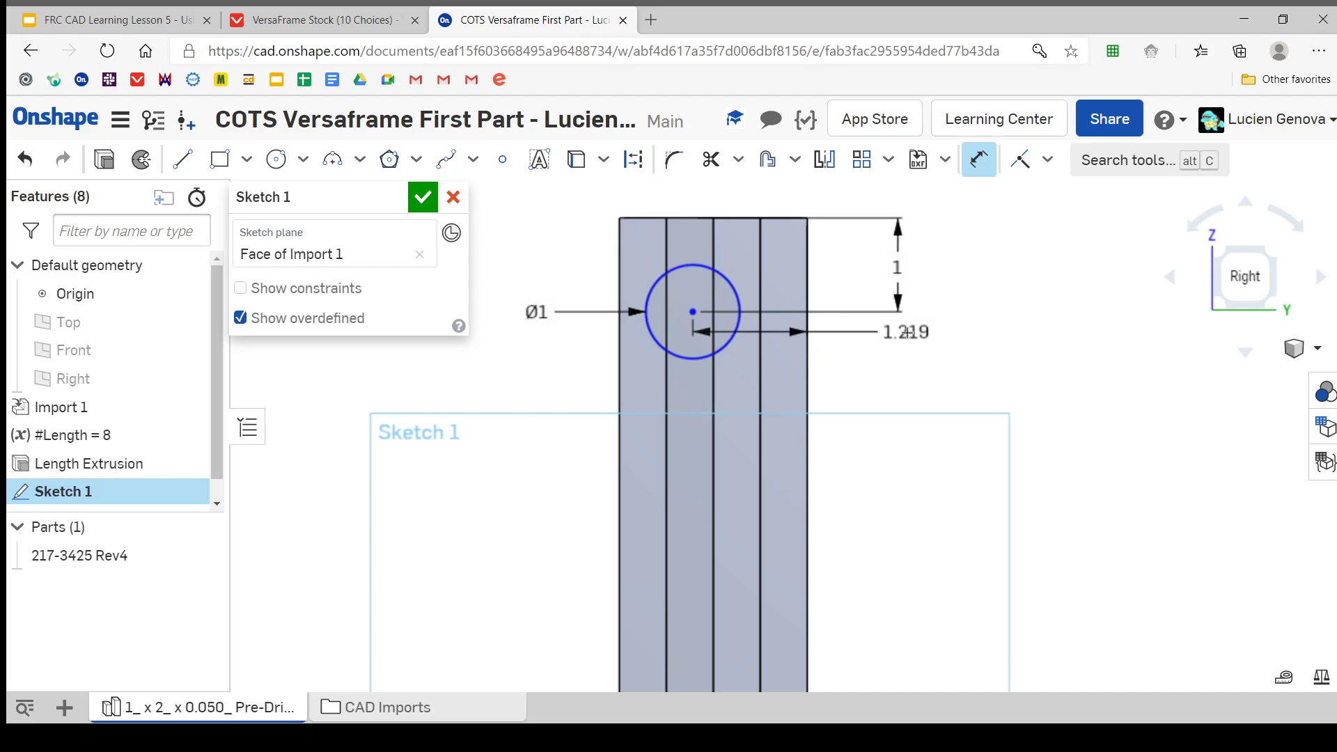
{"action": "left_click", "coordinate": [909, 345]}
{"action": "type", "text": "2/2"}
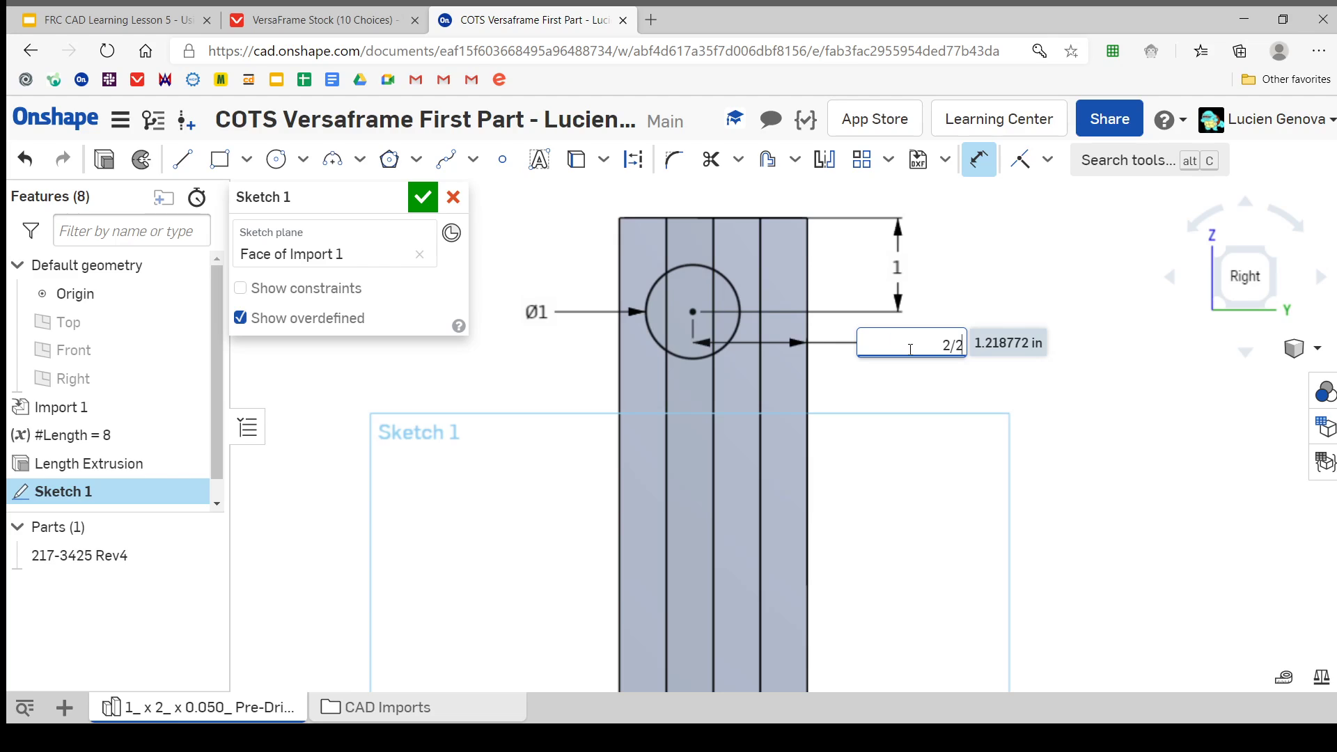
{"action": "key", "text": "Return"}
{"action": "key", "text": "Escape"}
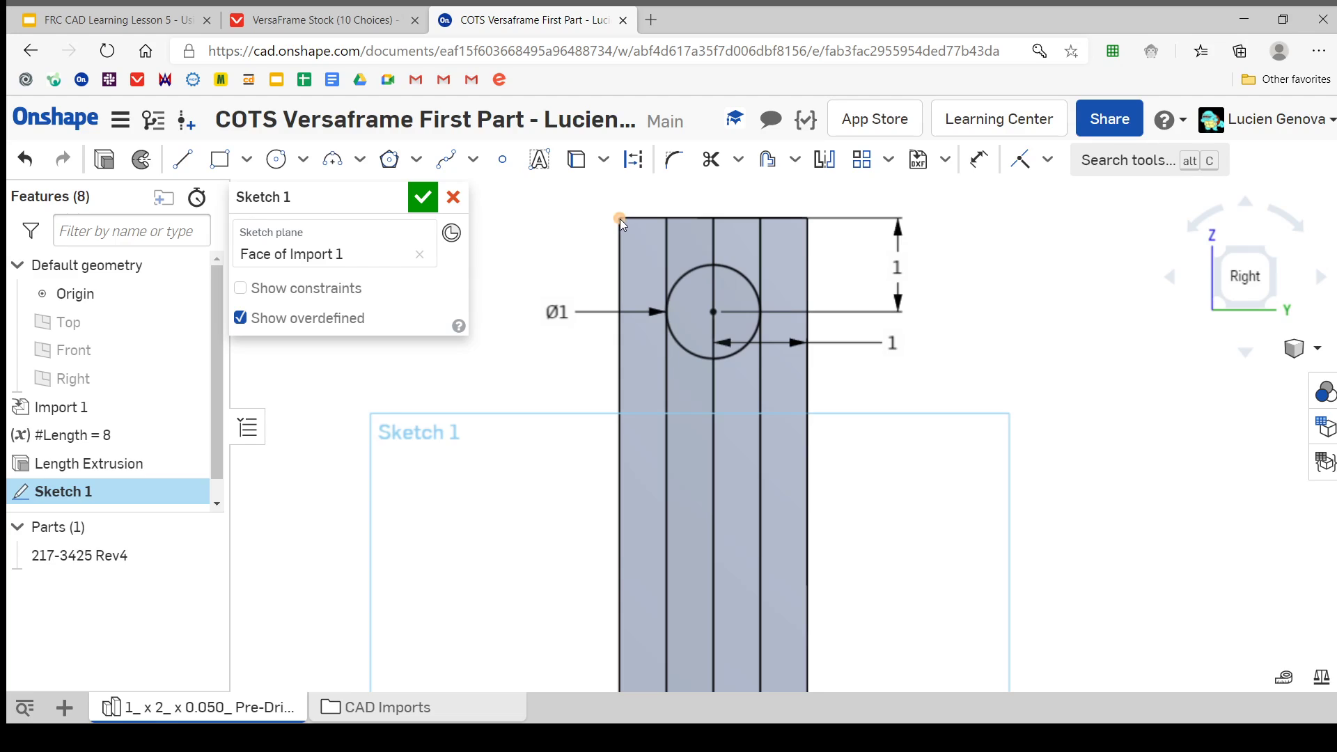
Measure the width of the tube's wide face between its two corners, using the pair at the lower end.
{"action": "scroll", "coordinate": [620, 218], "scroll_direction": "up", "scroll_amount": 5}
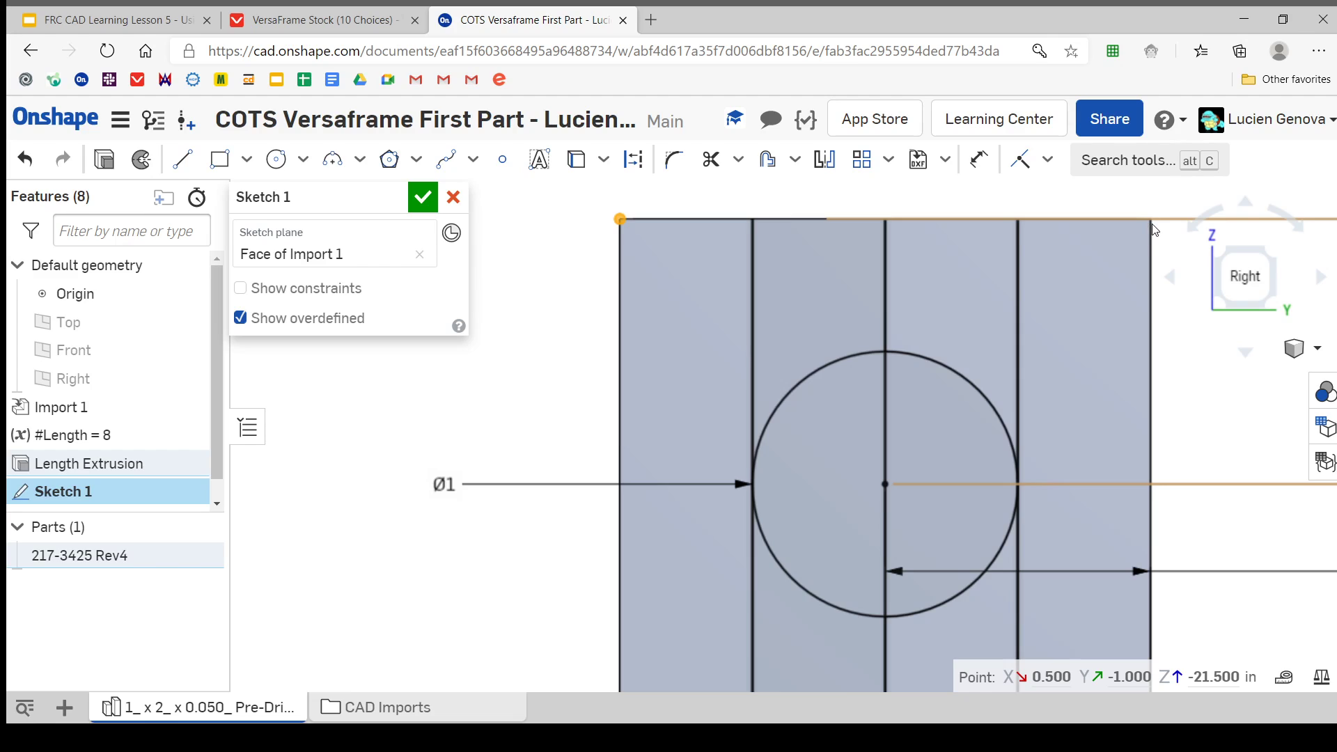
{"action": "scroll", "coordinate": [947, 369], "scroll_direction": "up", "scroll_amount": 5}
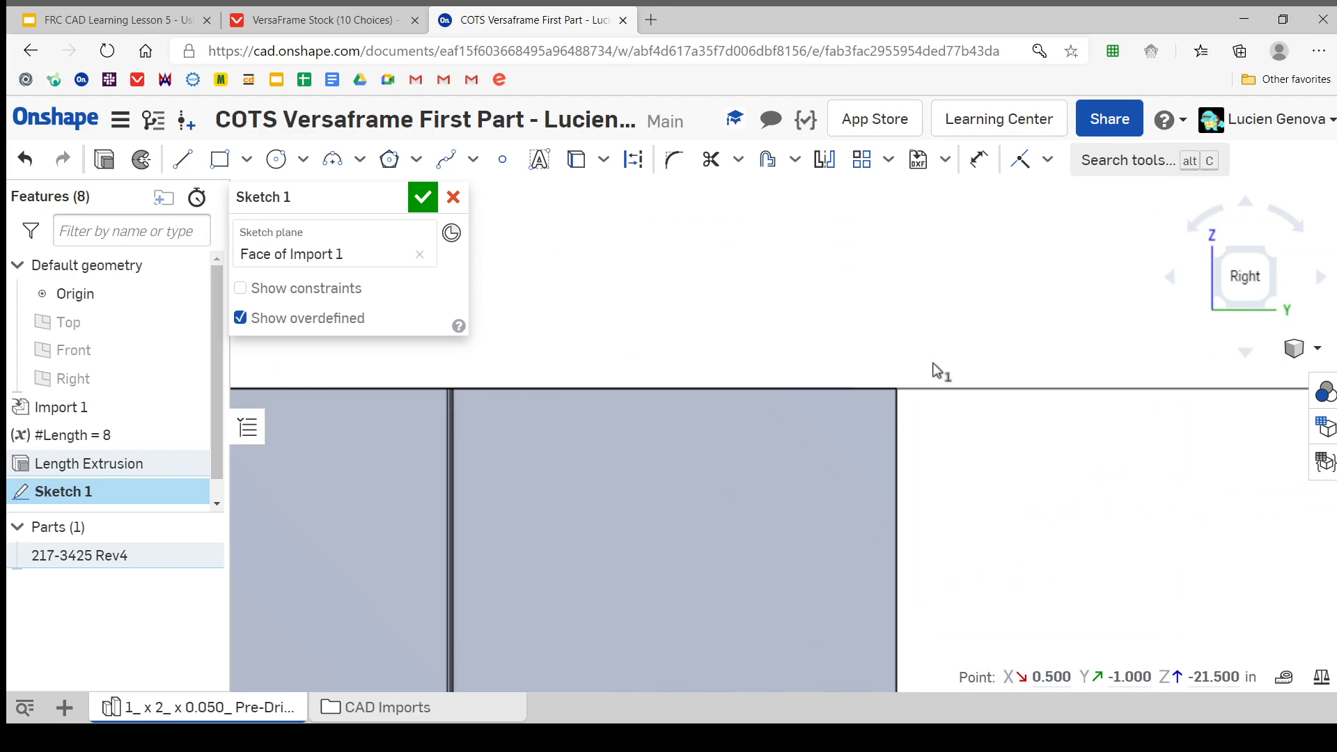
{"action": "scroll", "coordinate": [902, 394], "scroll_direction": "down", "scroll_amount": 5}
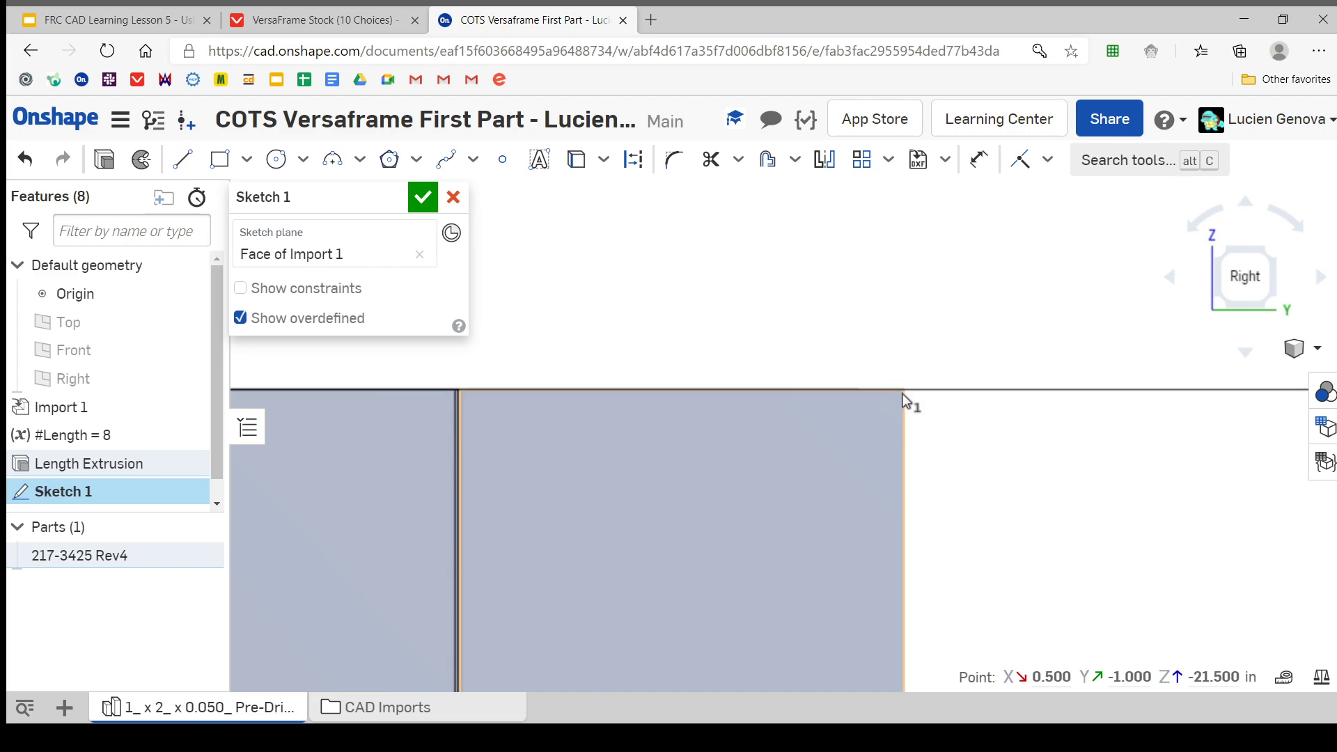
{"action": "scroll", "coordinate": [752, 258], "scroll_direction": "down", "scroll_amount": 4}
{"action": "scroll", "coordinate": [739, 376], "scroll_direction": "up", "scroll_amount": 3}
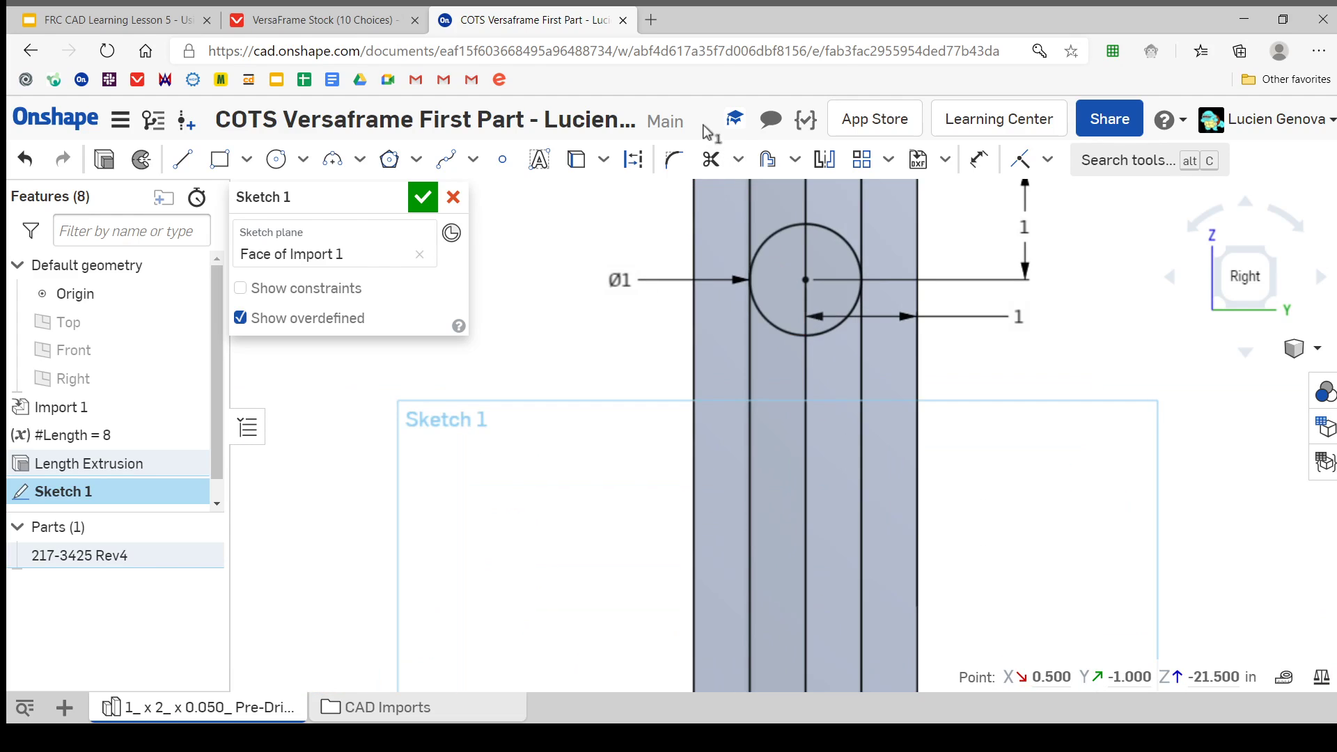
{"action": "scroll", "coordinate": [715, 337], "scroll_direction": "down", "scroll_amount": 4}
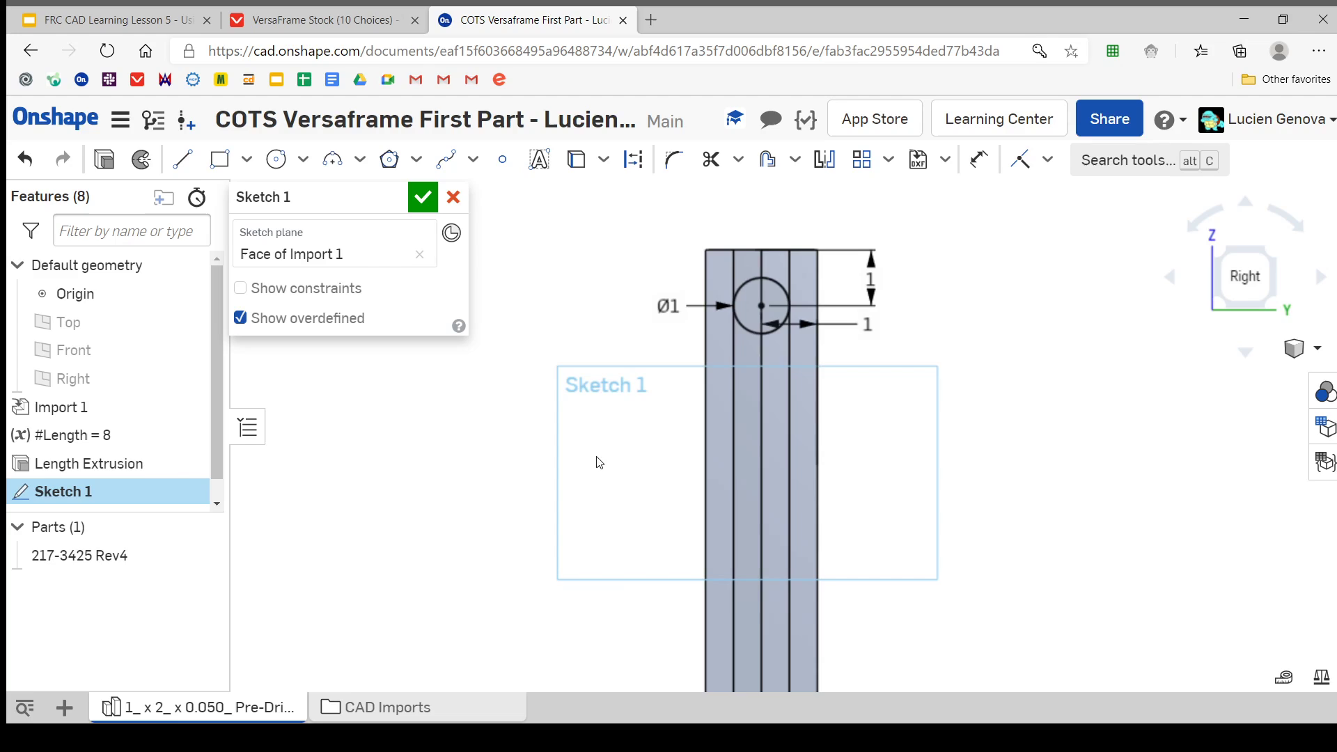
{"action": "mouse_move", "coordinate": [634, 571]}
{"action": "middle_mouse_down"}
{"action": "mouse_move", "coordinate": [680, 475]}
{"action": "mouse_move", "coordinate": [683, 349]}
{"action": "middle_mouse_up"}
{"action": "left_click", "coordinate": [757, 503]}
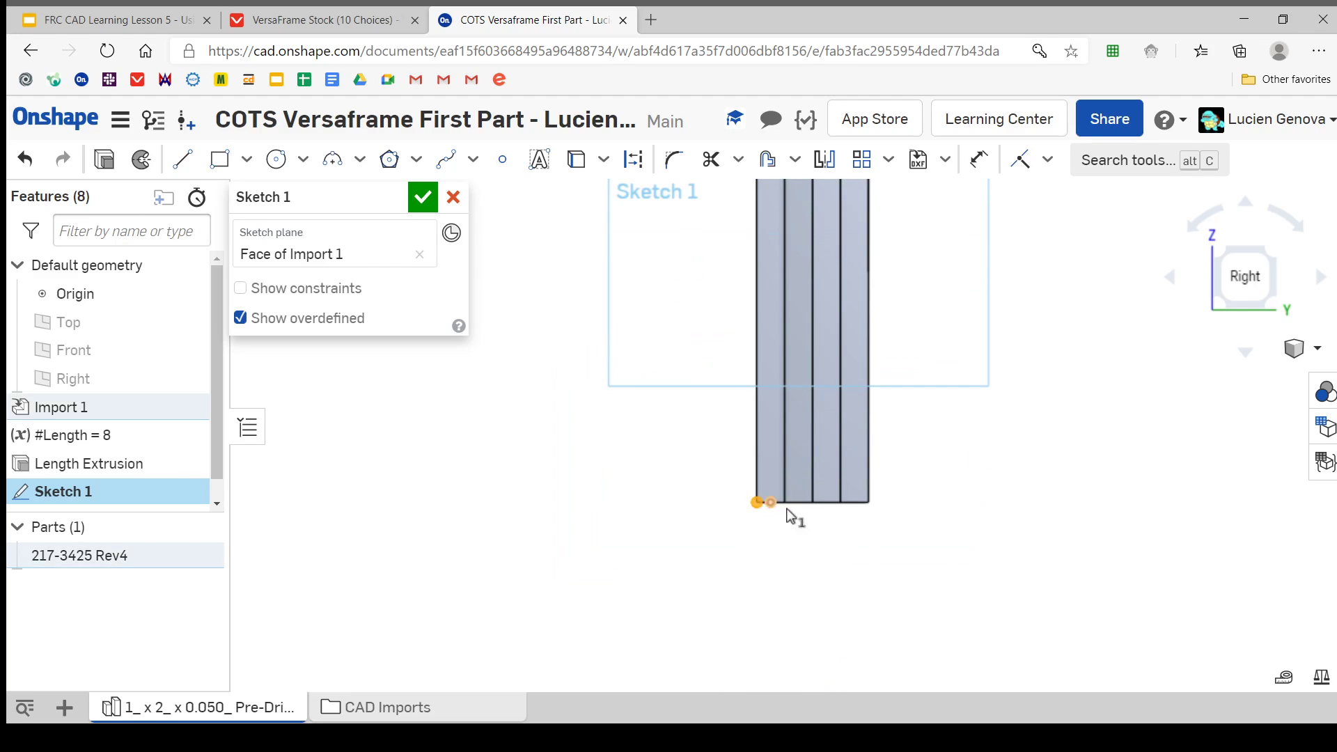
{"action": "left_click", "coordinate": [870, 505]}
{"action": "mouse_move", "coordinate": [1226, 680]}
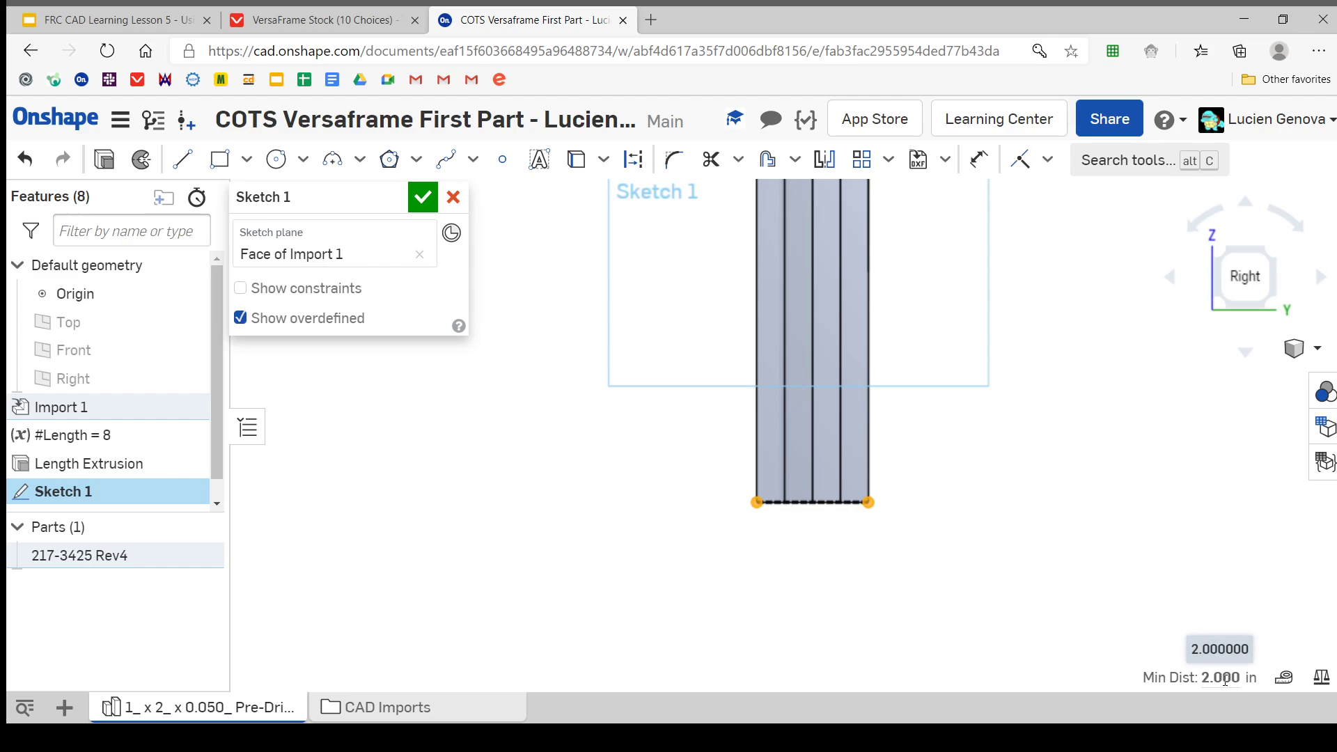
{"action": "left_click", "coordinate": [1284, 677]}
{"action": "left_click", "coordinate": [1050, 405]}
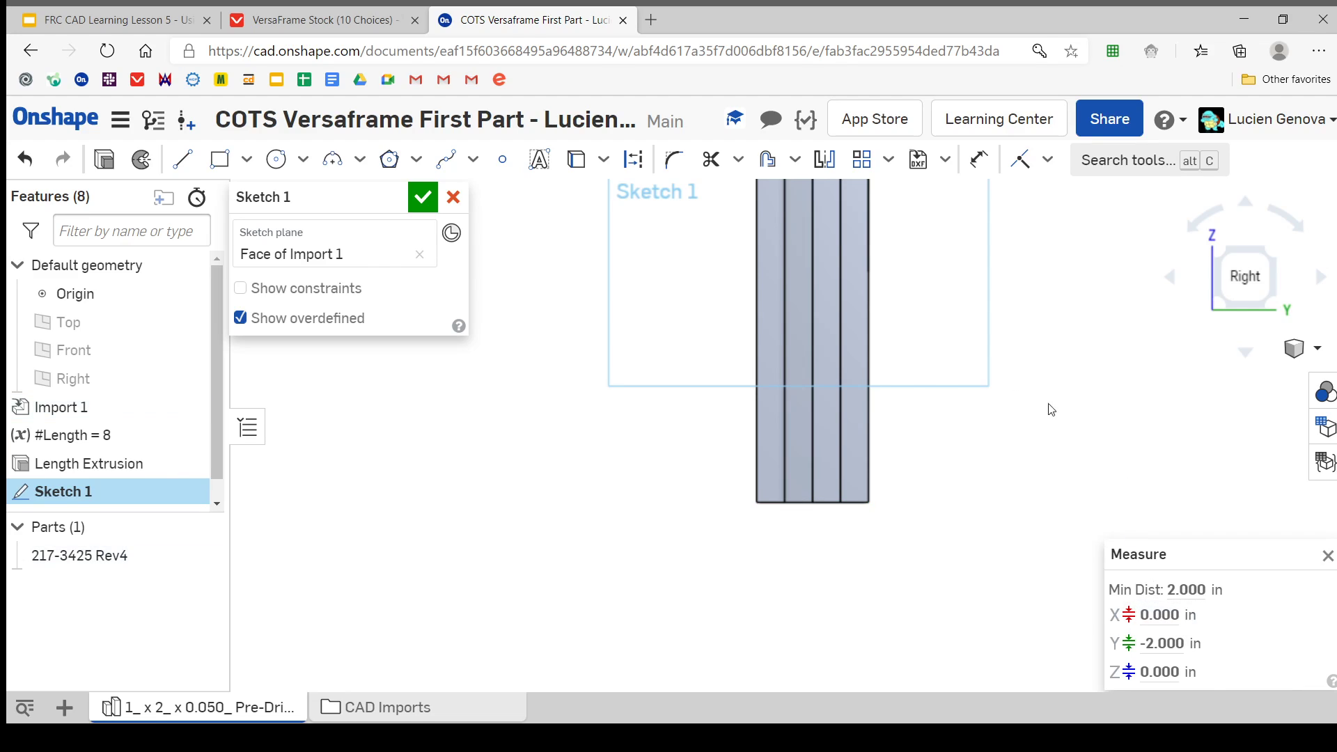
Accept the sketch containing the dimensioned circle.
{"action": "scroll", "coordinate": [840, 244], "scroll_direction": "down", "scroll_amount": 4}
{"action": "middle_click_drag", "start_coordinate": [832, 380], "coordinate": [759, 519]}
{"action": "scroll", "coordinate": [759, 514], "scroll_direction": "up", "scroll_amount": 5}
{"action": "middle_click_drag", "start_coordinate": [773, 237], "coordinate": [706, 482]}
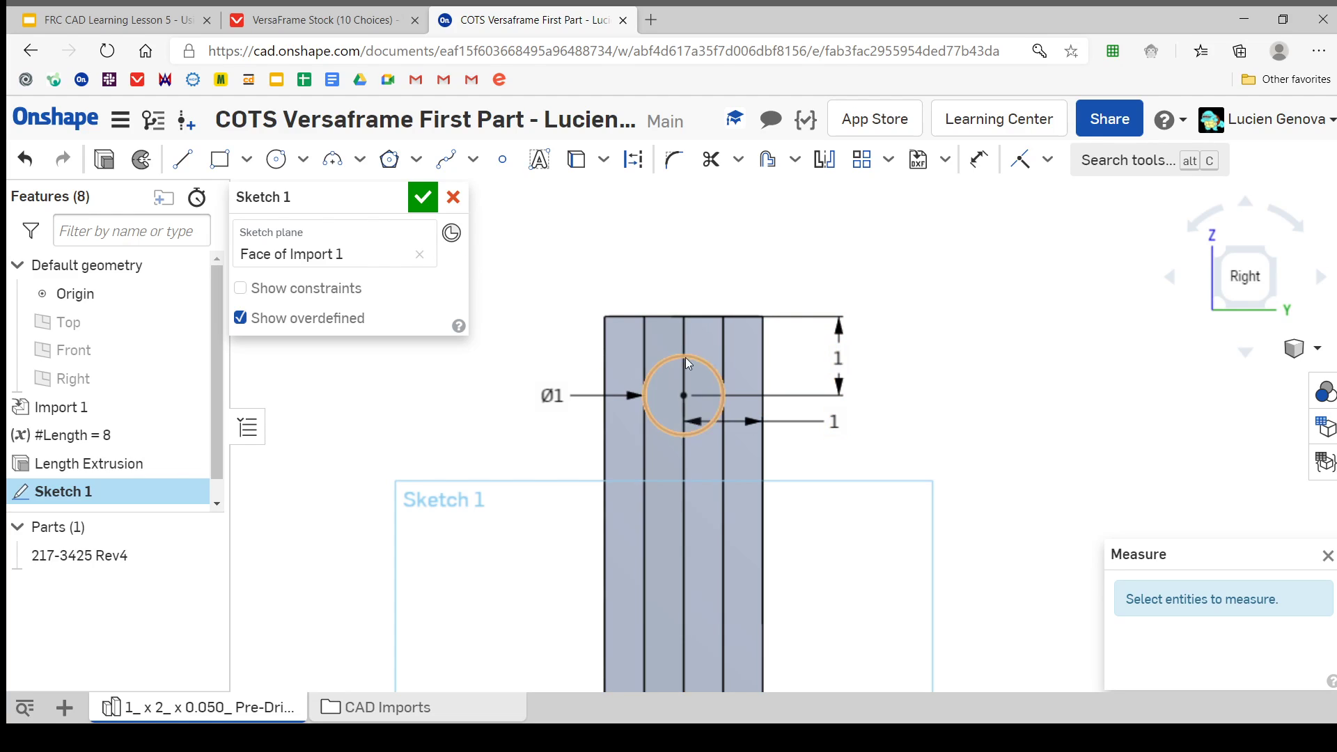
{"action": "left_click", "coordinate": [423, 197]}
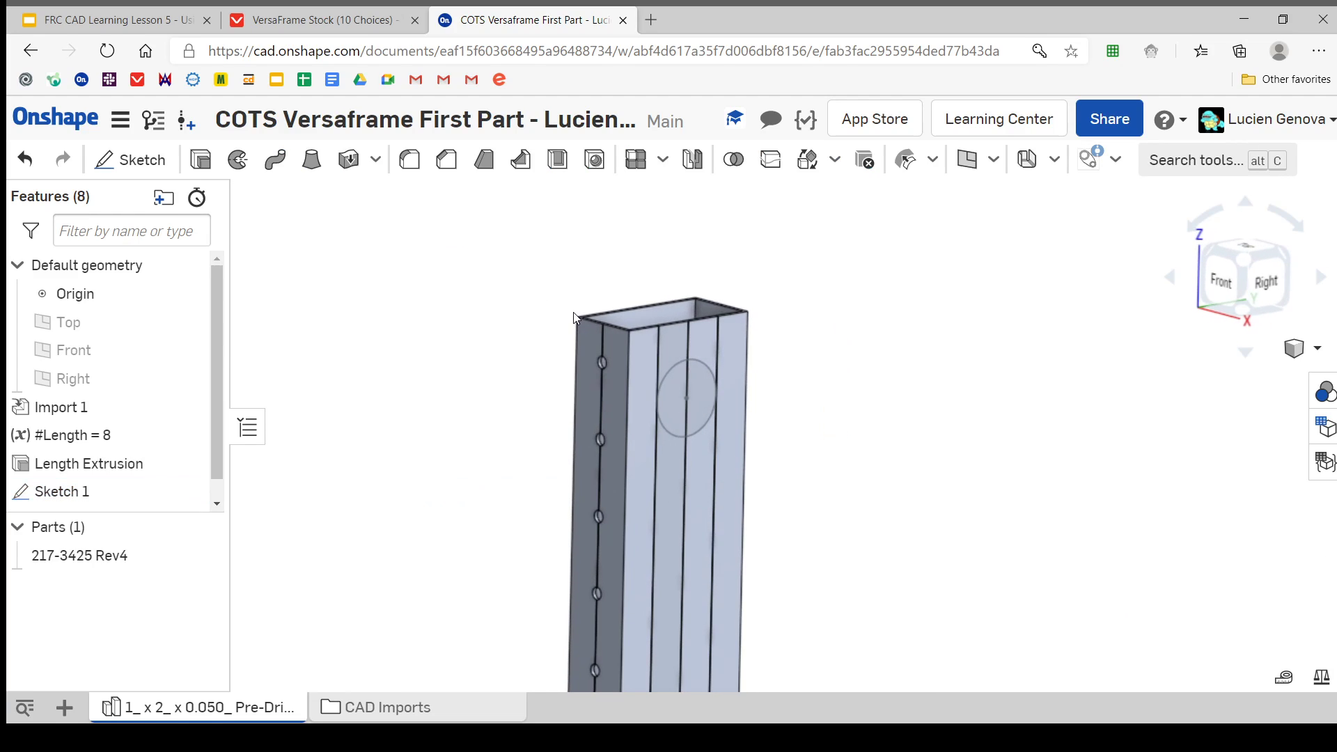
Start an extrusion with all of Sketch 1 as its profile so both halves of the circle are included.
{"action": "left_click", "coordinate": [212, 162]}
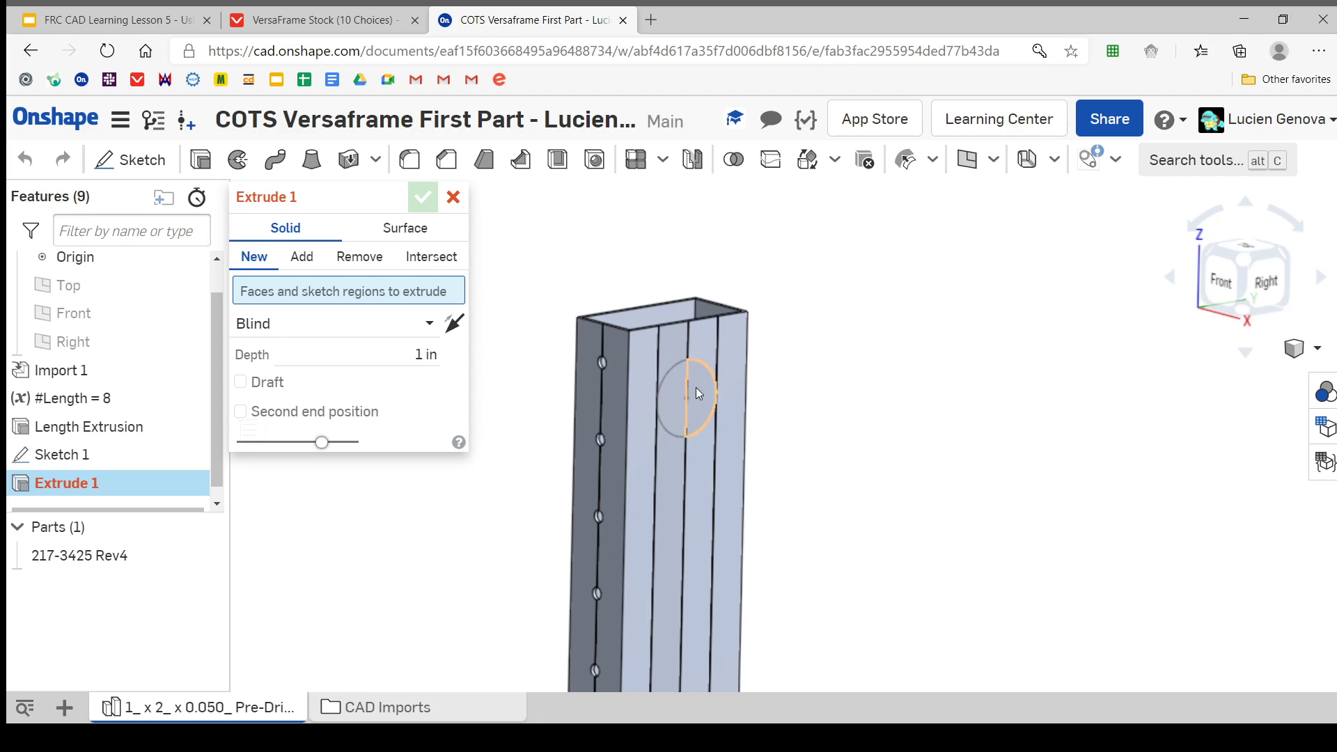
{"action": "scroll", "coordinate": [679, 333], "scroll_direction": "up", "scroll_amount": 5}
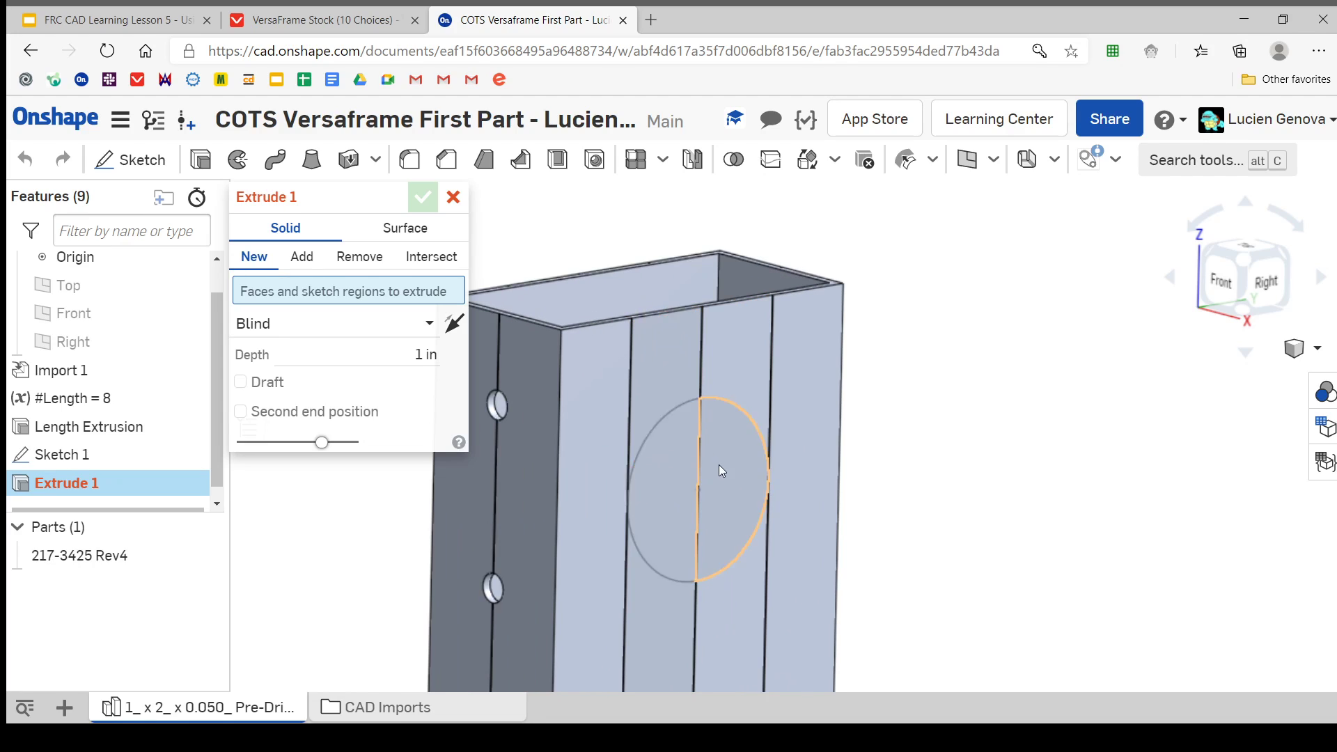
{"action": "scroll", "coordinate": [634, 478], "scroll_direction": "up", "scroll_amount": 5}
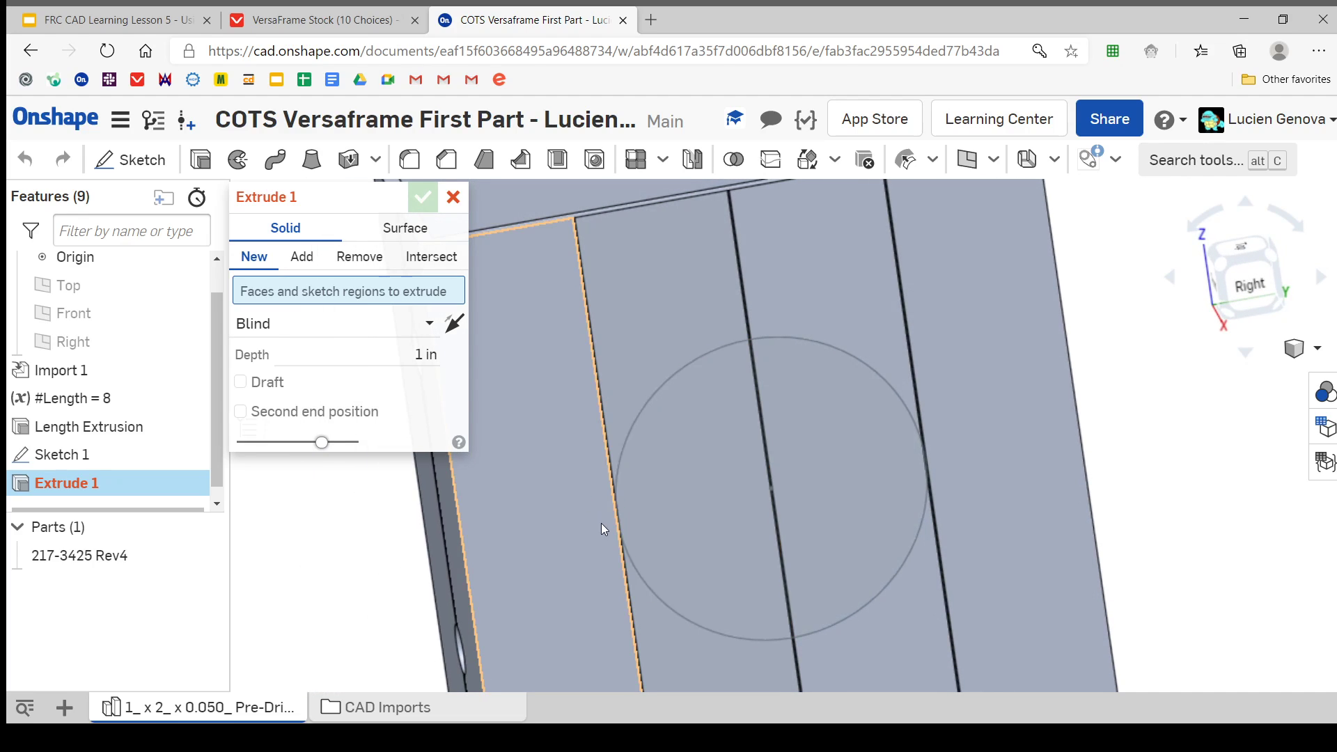
{"action": "scroll", "coordinate": [685, 503], "scroll_direction": "down", "scroll_amount": 5}
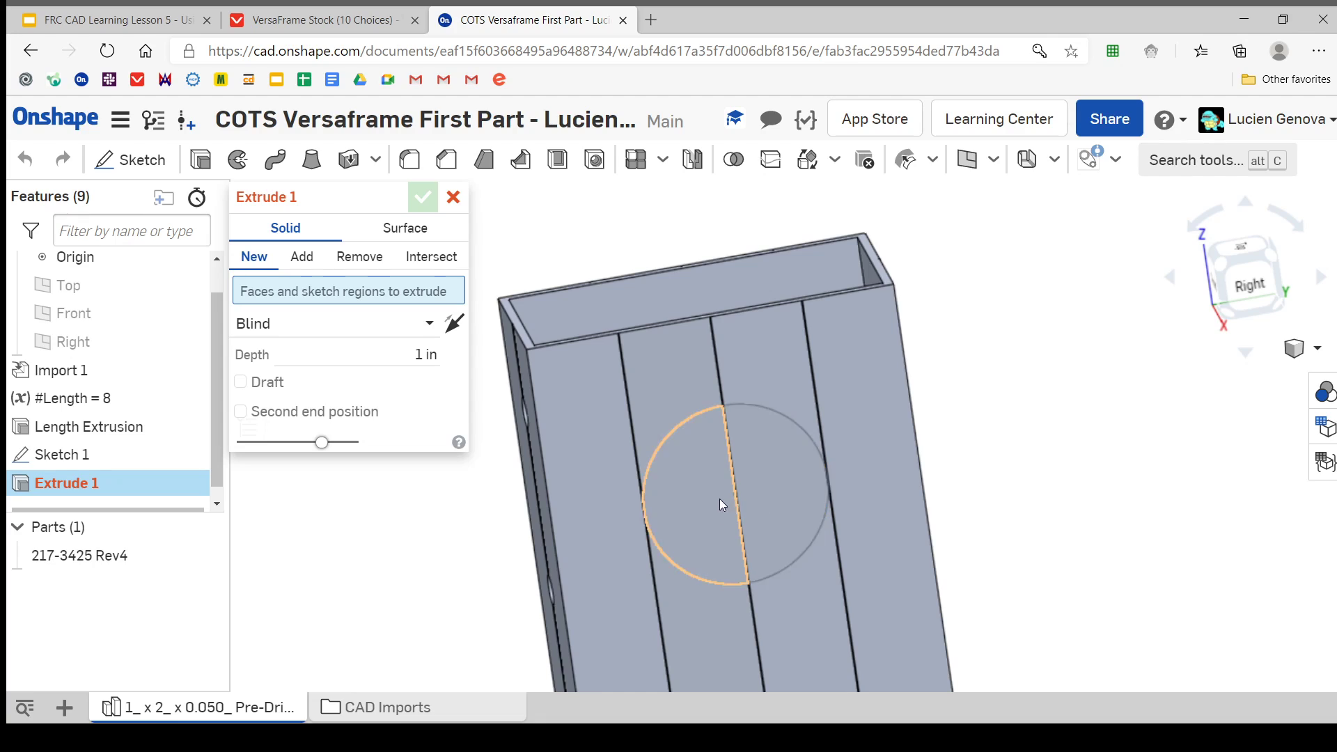
{"action": "scroll", "coordinate": [730, 507], "scroll_direction": "down", "scroll_amount": 3}
{"action": "right_click", "coordinate": [755, 502]}
{"action": "scroll", "coordinate": [755, 502], "scroll_direction": "down", "scroll_amount": 1}
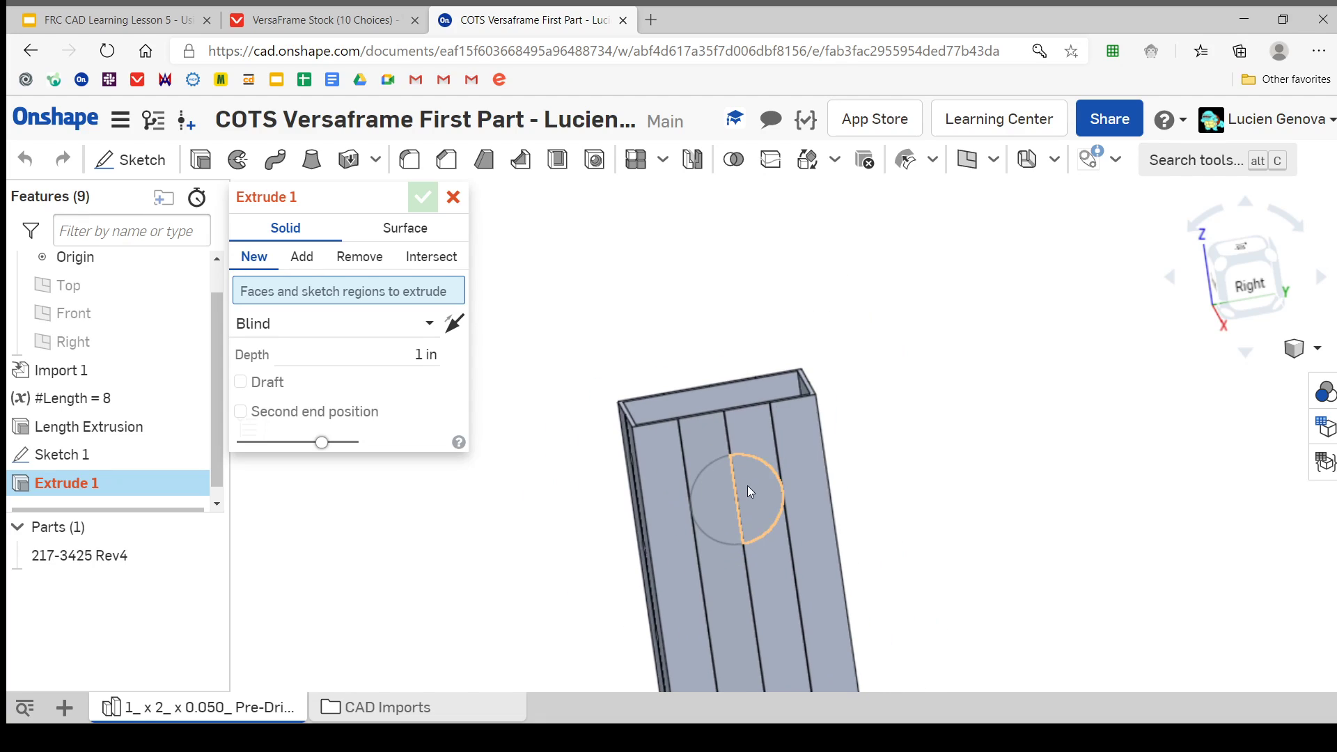
{"action": "mouse_move", "coordinate": [700, 395]}
{"action": "right_mouse_down"}
{"action": "mouse_move", "coordinate": [696, 336]}
{"action": "mouse_move", "coordinate": [693, 400]}
{"action": "mouse_move", "coordinate": [729, 413]}
{"action": "right_mouse_up"}
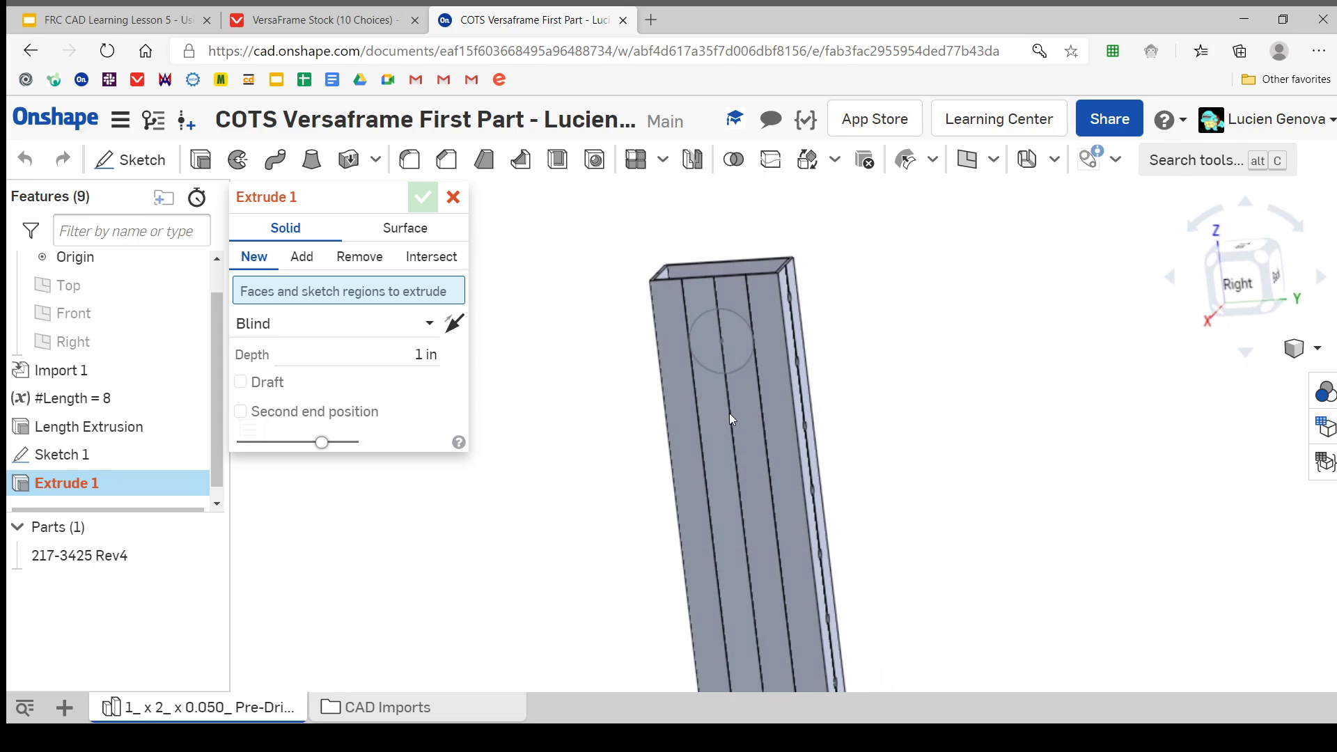
{"action": "left_click", "coordinate": [119, 463]}
Set the extrusion of the circle to remove material from the tube with the Through all end type.
{"action": "left_click", "coordinate": [359, 256]}
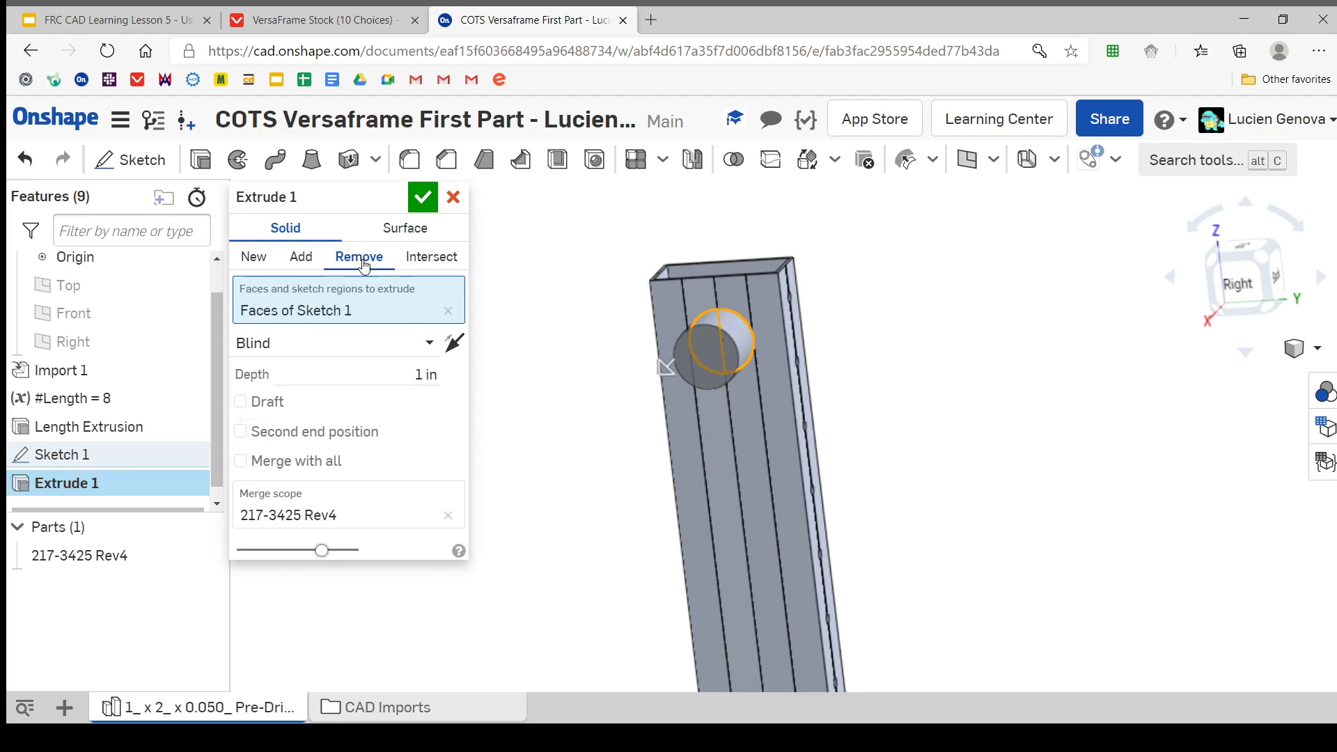
{"action": "left_click", "coordinate": [396, 348]}
{"action": "left_click", "coordinate": [306, 547]}
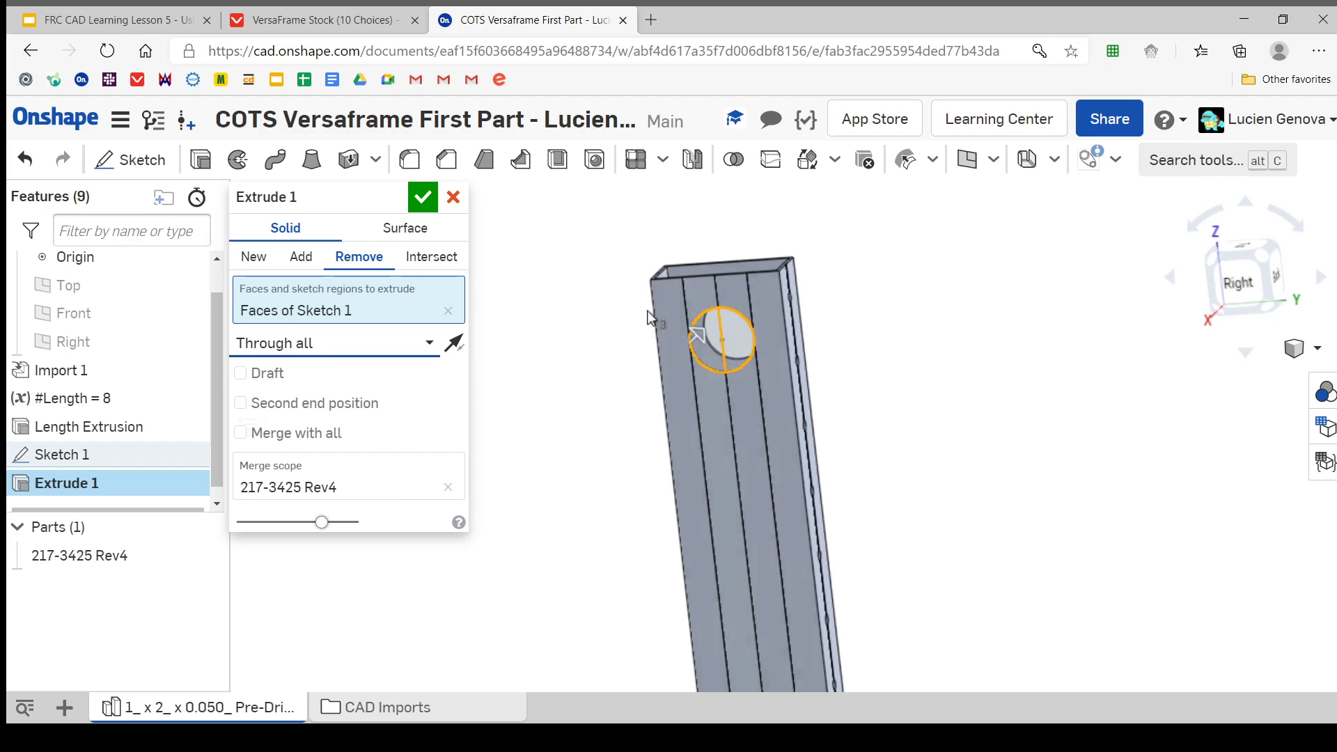
{"action": "right_click_drag", "start_coordinate": [647, 318], "coordinate": [785, 293]}
{"action": "scroll", "coordinate": [655, 387], "scroll_direction": "up", "scroll_amount": 5}
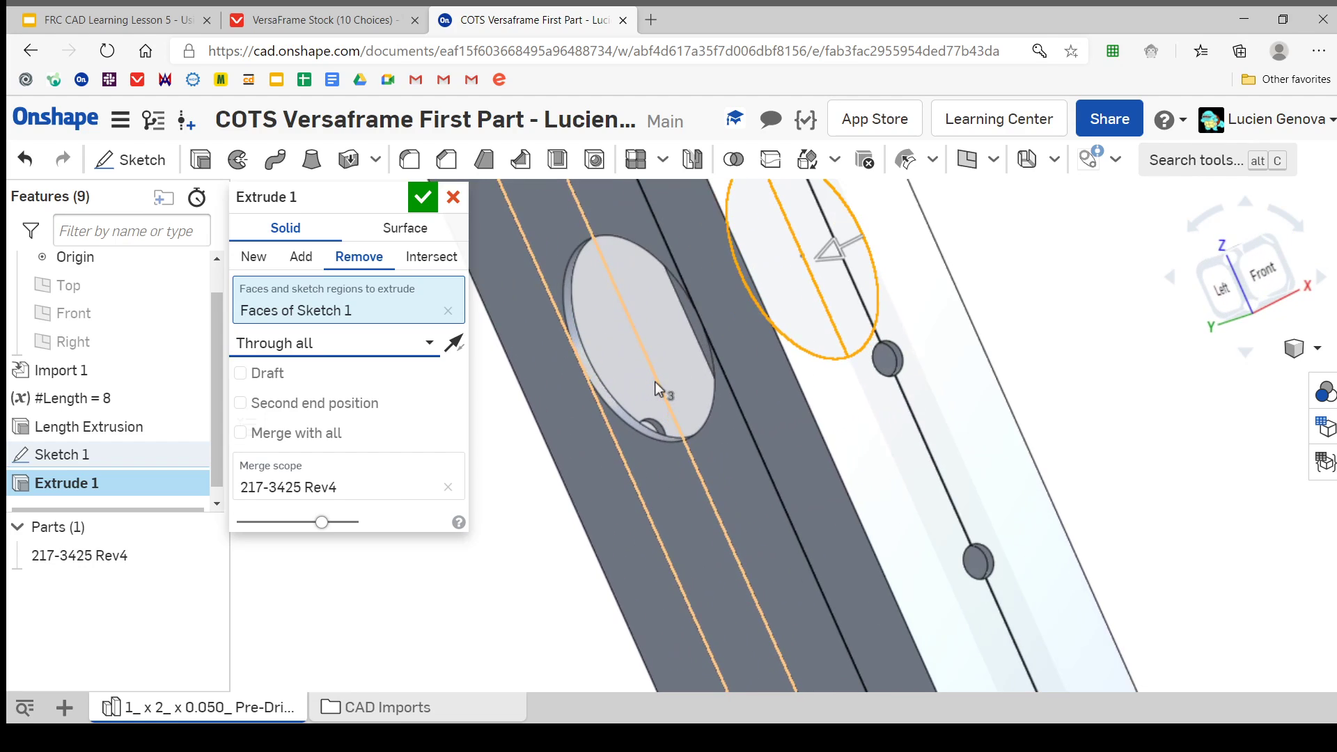
{"action": "mouse_move", "coordinate": [655, 382]}
{"action": "right_mouse_down"}
{"action": "mouse_move", "coordinate": [708, 344]}
{"action": "mouse_move", "coordinate": [626, 362]}
{"action": "mouse_move", "coordinate": [612, 382]}
{"action": "mouse_move", "coordinate": [675, 369]}
{"action": "mouse_move", "coordinate": [655, 383]}
{"action": "right_mouse_up"}
Try a blind end for the cut and an Up to face end on the tube's opposite wide face.
{"action": "left_click", "coordinate": [381, 348]}
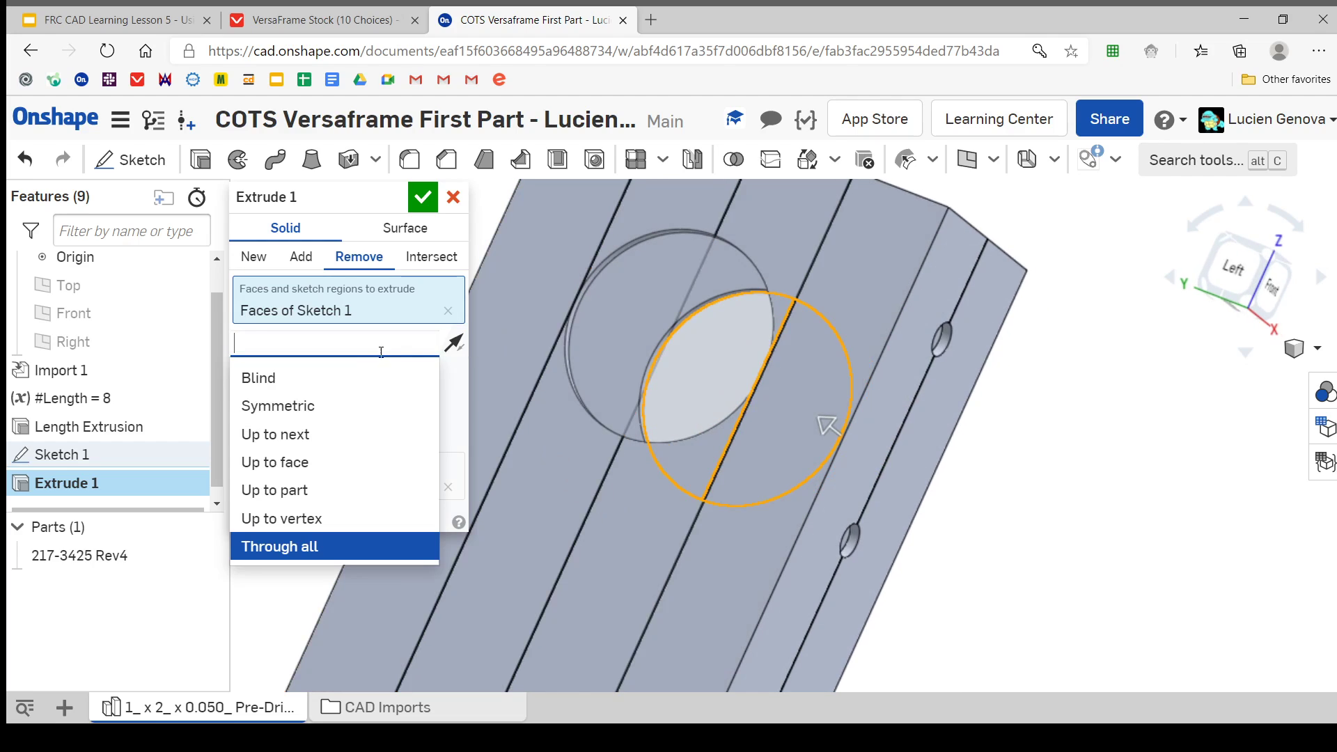
{"action": "left_click", "coordinate": [346, 377]}
{"action": "mouse_move", "coordinate": [759, 418]}
{"action": "right_mouse_down"}
{"action": "mouse_move", "coordinate": [790, 405]}
{"action": "mouse_move", "coordinate": [775, 400]}
{"action": "mouse_move", "coordinate": [799, 404]}
{"action": "right_mouse_up"}
{"action": "left_click", "coordinate": [383, 355]}
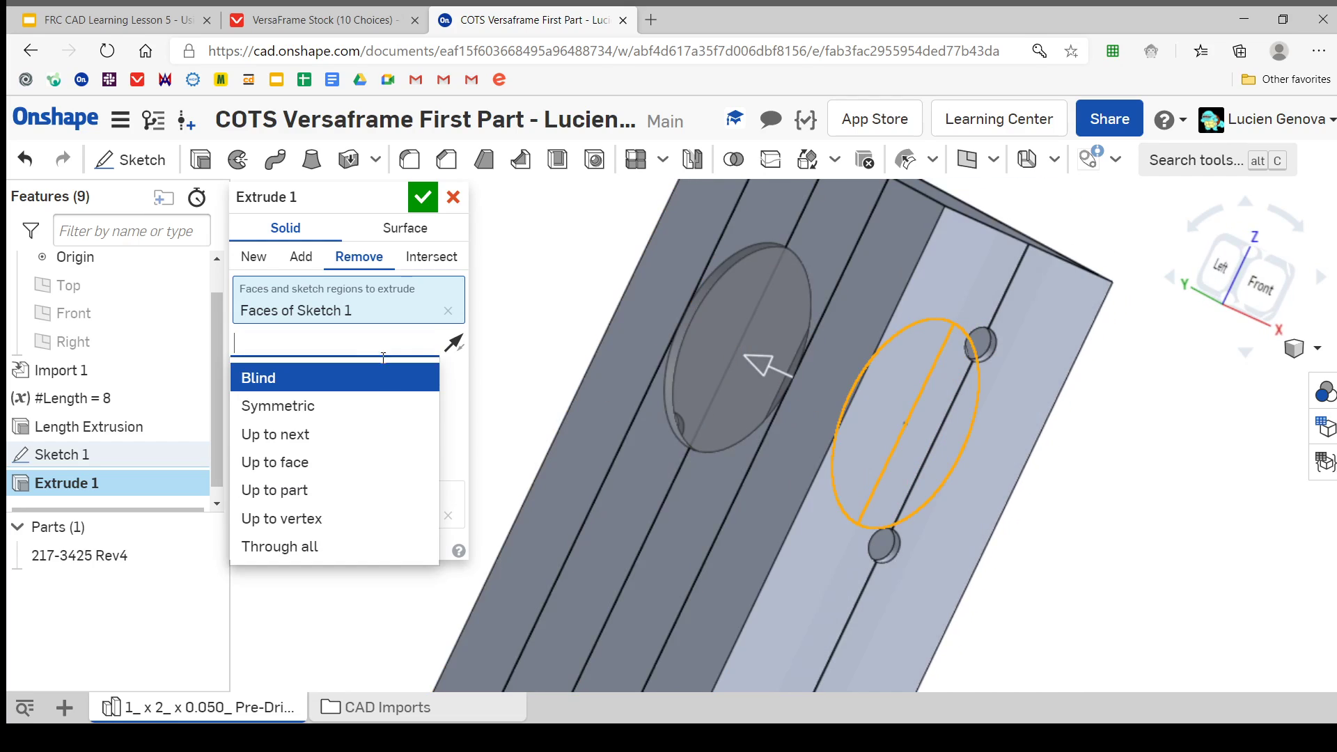
{"action": "left_click", "coordinate": [353, 467]}
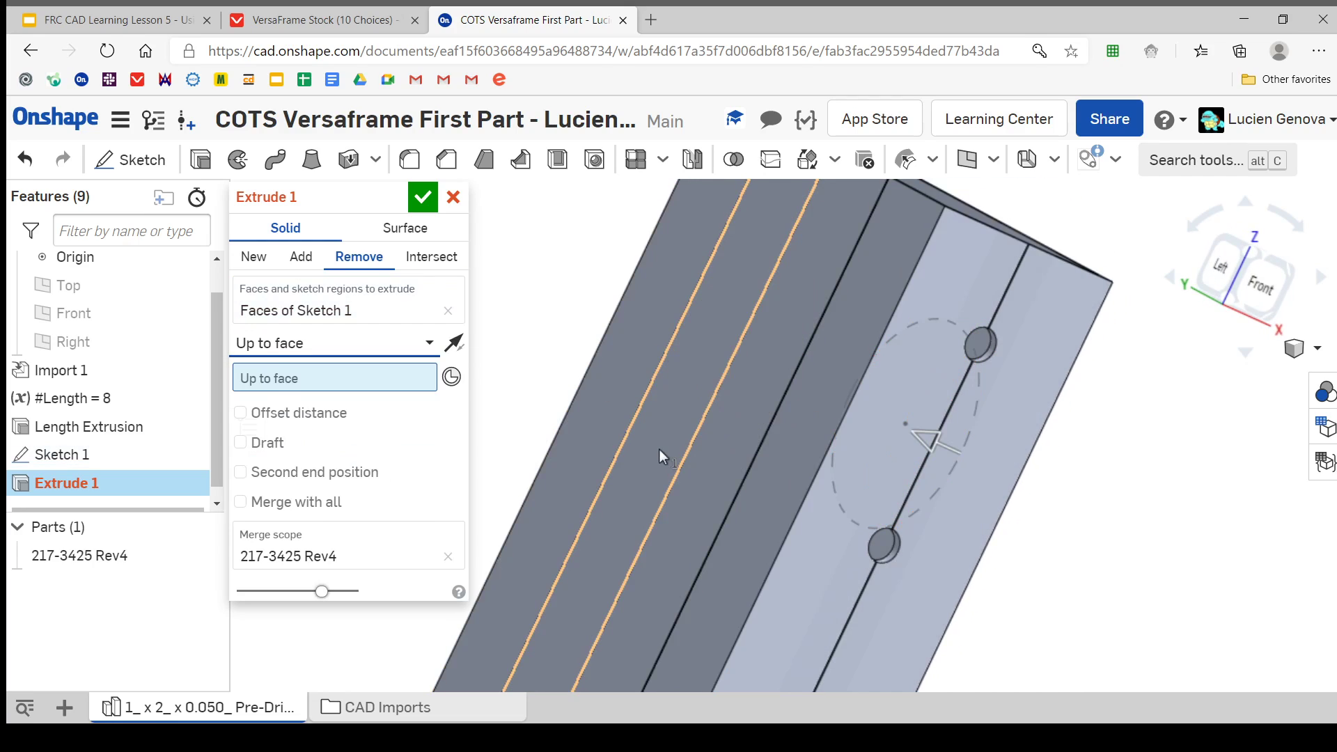
{"action": "left_click", "coordinate": [659, 450]}
{"action": "right_click_drag", "start_coordinate": [847, 472], "coordinate": [871, 460]}
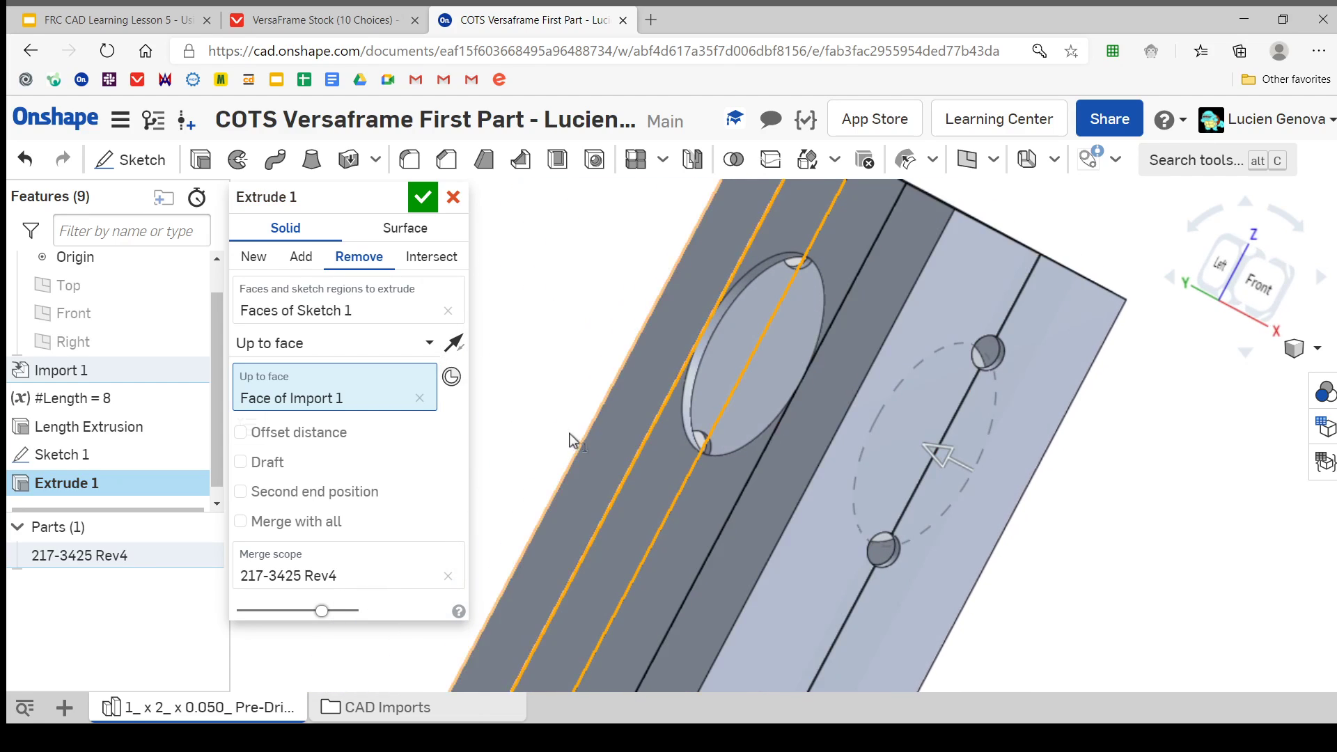
Set the cut's end type to Through all and accept the extrusion.
{"action": "left_click", "coordinate": [418, 347]}
{"action": "left_click", "coordinate": [380, 546]}
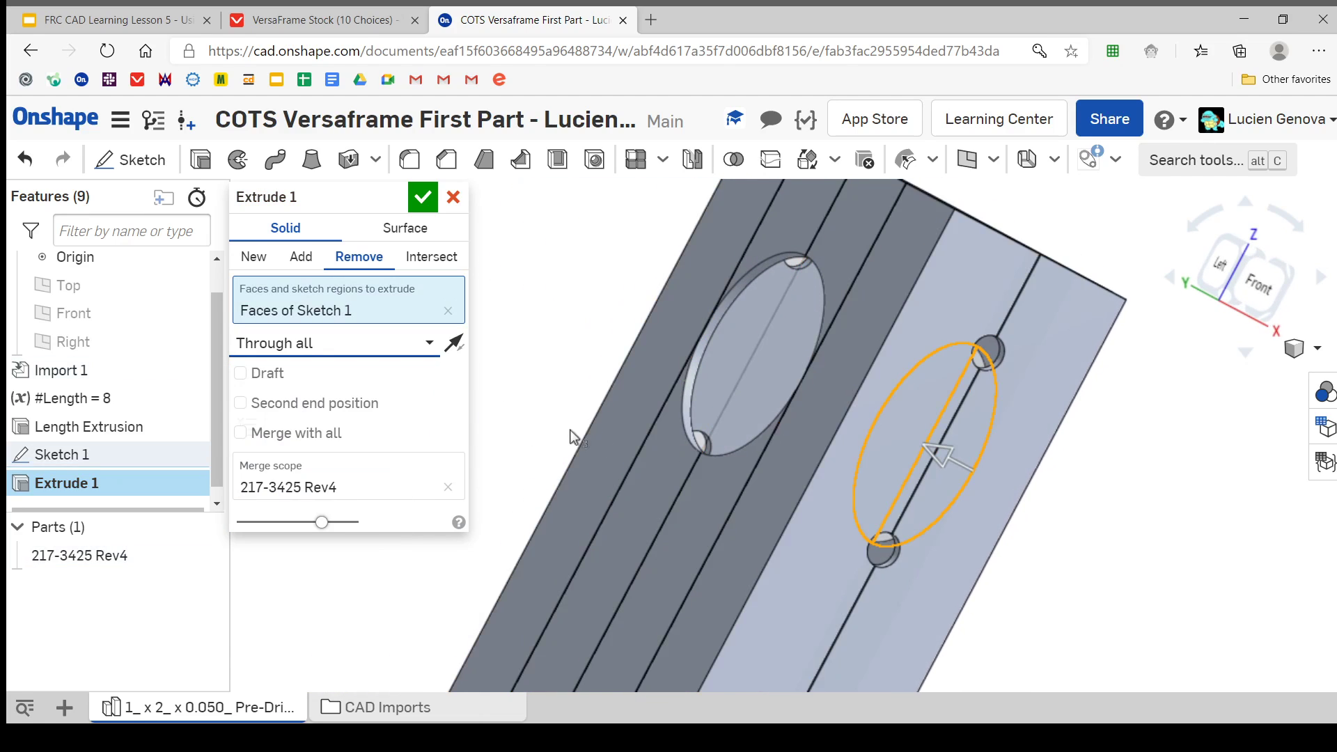
{"action": "scroll", "coordinate": [631, 443], "scroll_direction": "down", "scroll_amount": 4}
{"action": "middle_click_drag", "start_coordinate": [643, 425], "coordinate": [696, 374]}
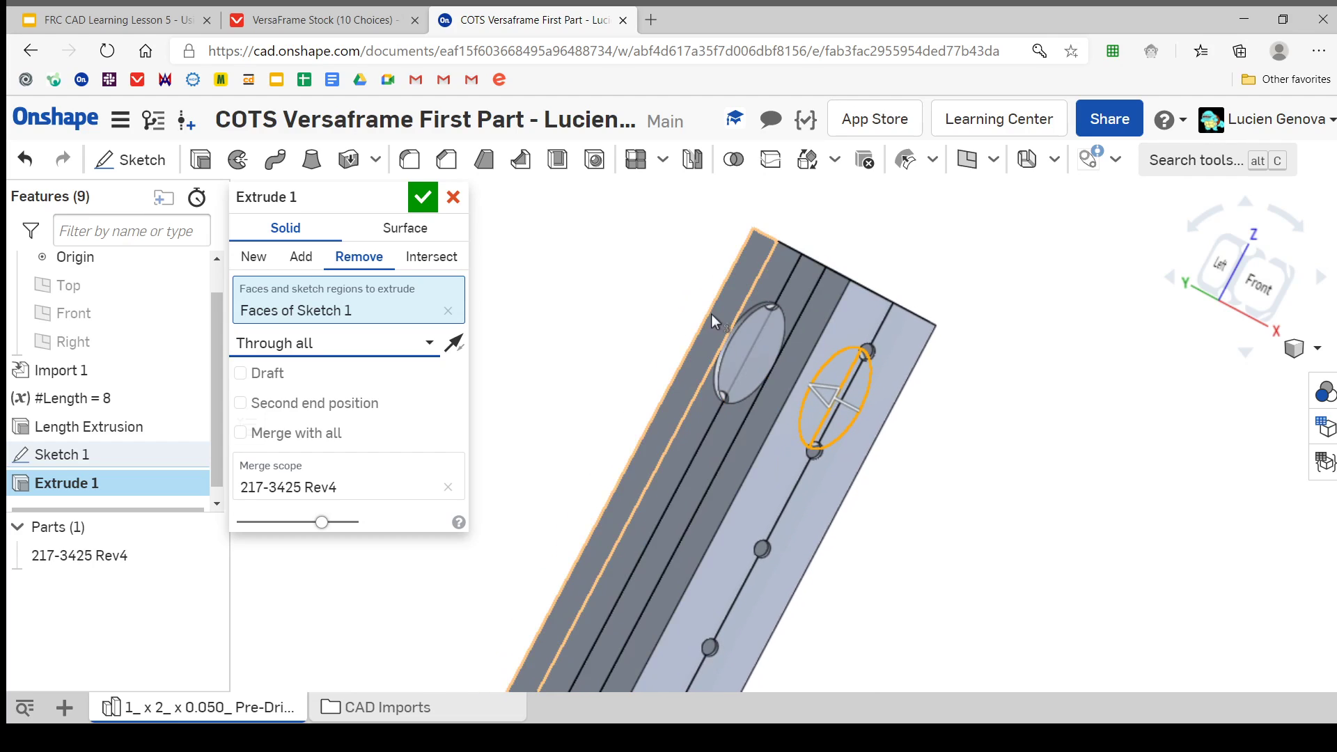
{"action": "left_click", "coordinate": [422, 199]}
{"action": "right_click_drag", "start_coordinate": [668, 362], "coordinate": [711, 436]}
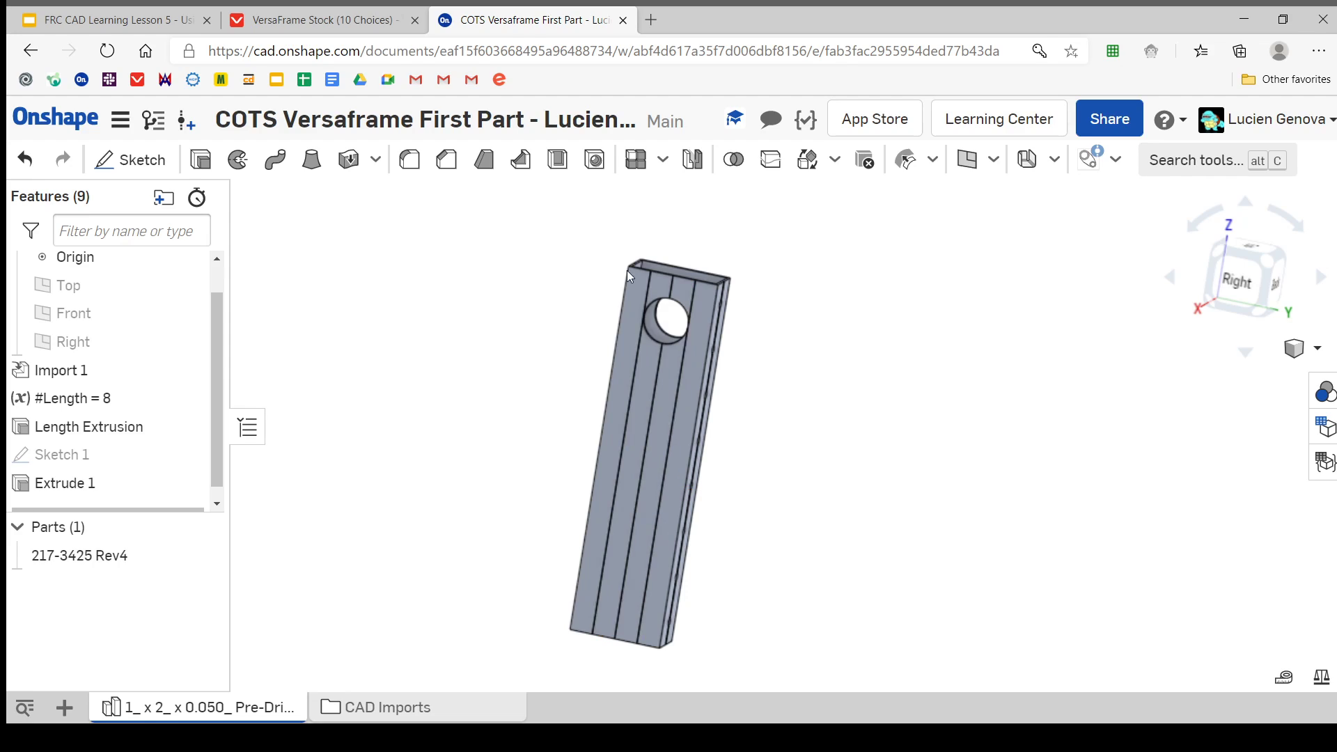
Check the length of the tube's long outer edge and clear the selection.
{"action": "mouse_move", "coordinate": [681, 545]}
{"action": "middle_mouse_down"}
{"action": "mouse_move", "coordinate": [707, 502]}
{"action": "mouse_move", "coordinate": [677, 536]}
{"action": "middle_mouse_up"}
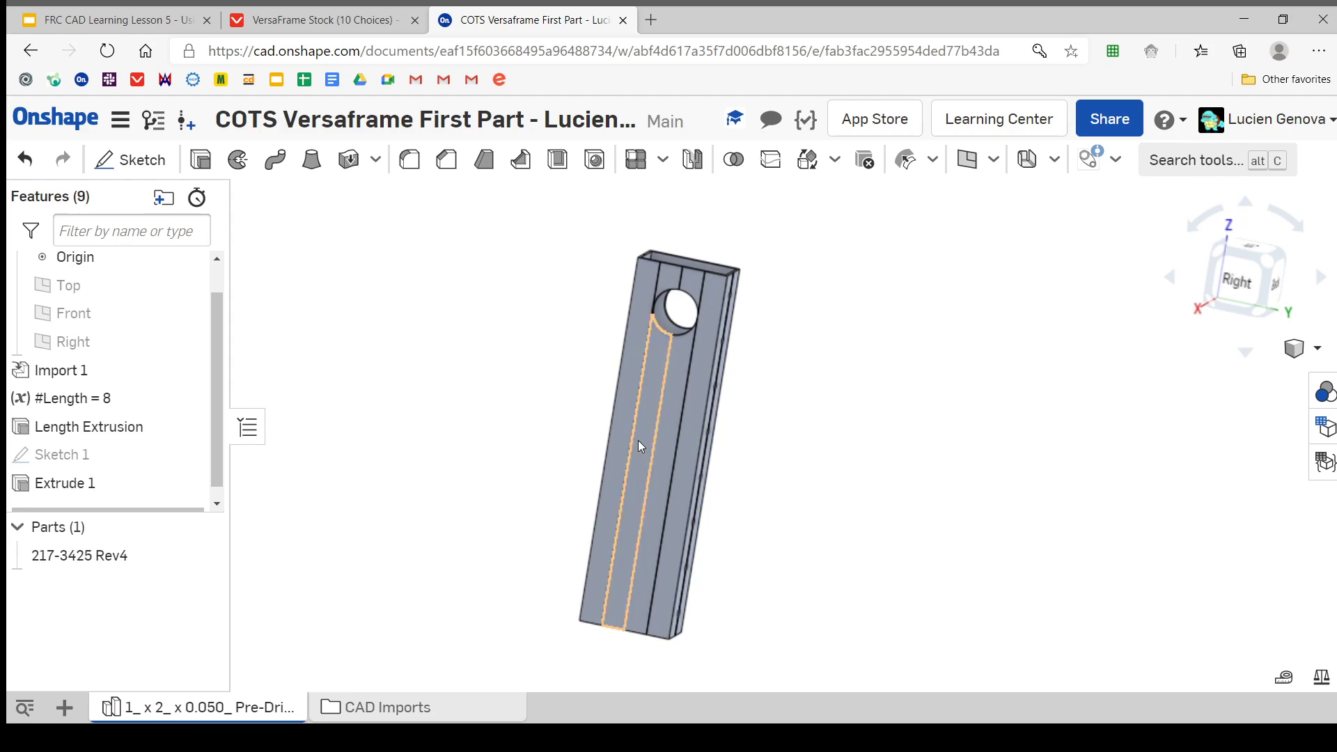
{"action": "left_click", "coordinate": [608, 456]}
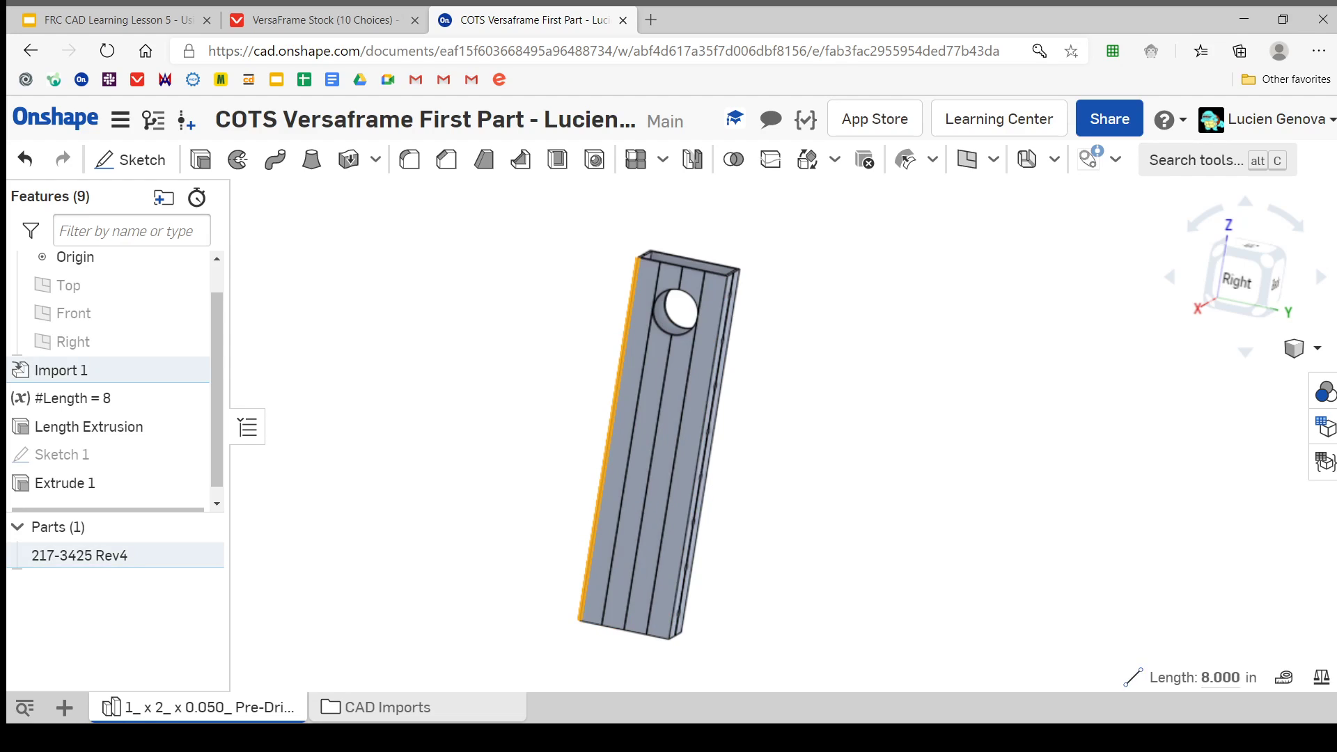
{"action": "left_click", "coordinate": [937, 524]}
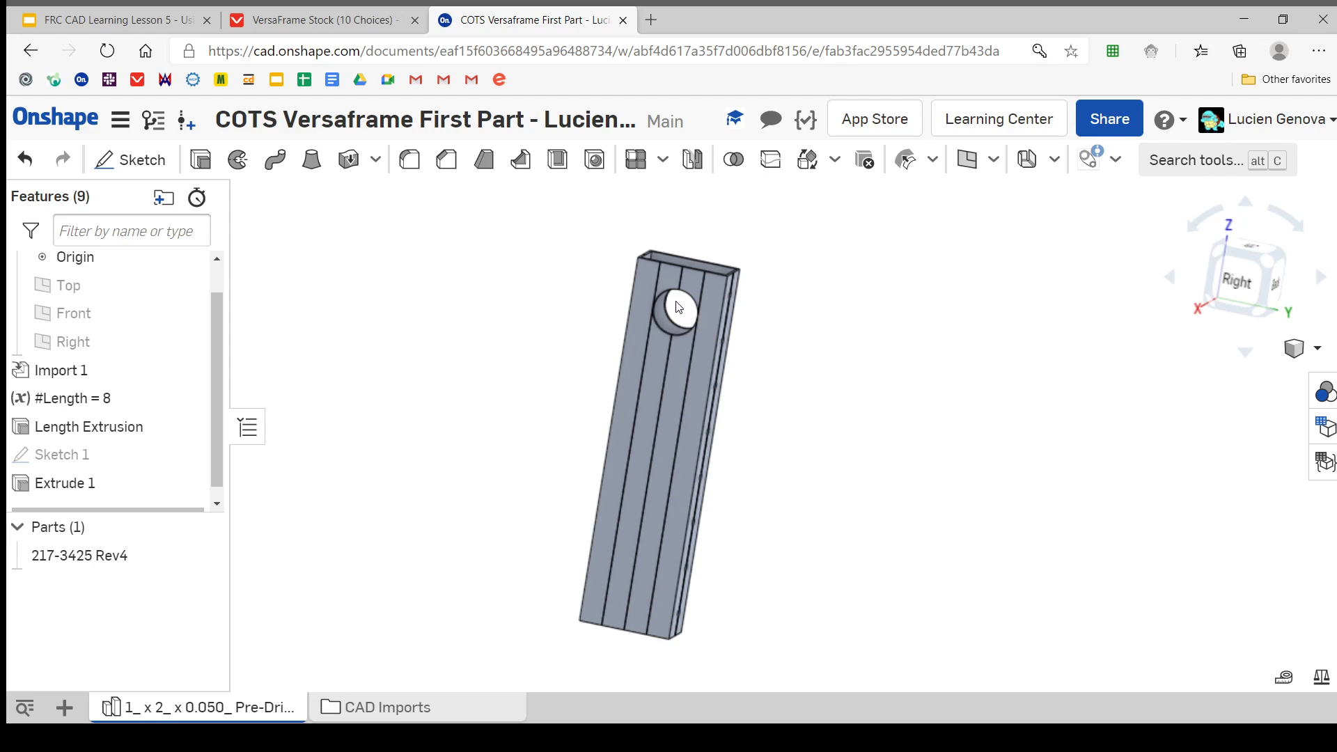
Examine the hole through the tube's wide faces up close and on the whole part.
{"action": "scroll", "coordinate": [680, 310], "scroll_direction": "up", "scroll_amount": 3}
{"action": "scroll", "coordinate": [686, 285], "scroll_direction": "up", "scroll_amount": 5}
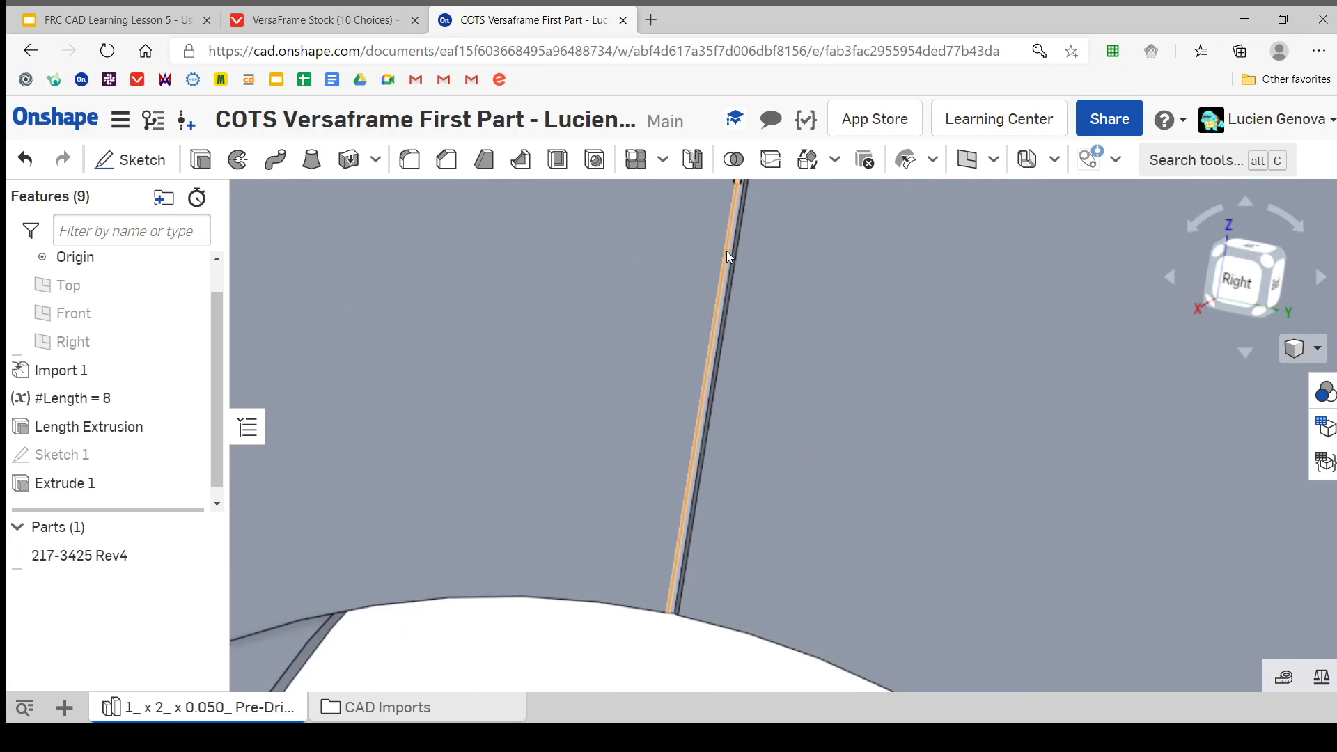
{"action": "scroll", "coordinate": [721, 283], "scroll_direction": "down", "scroll_amount": 5}
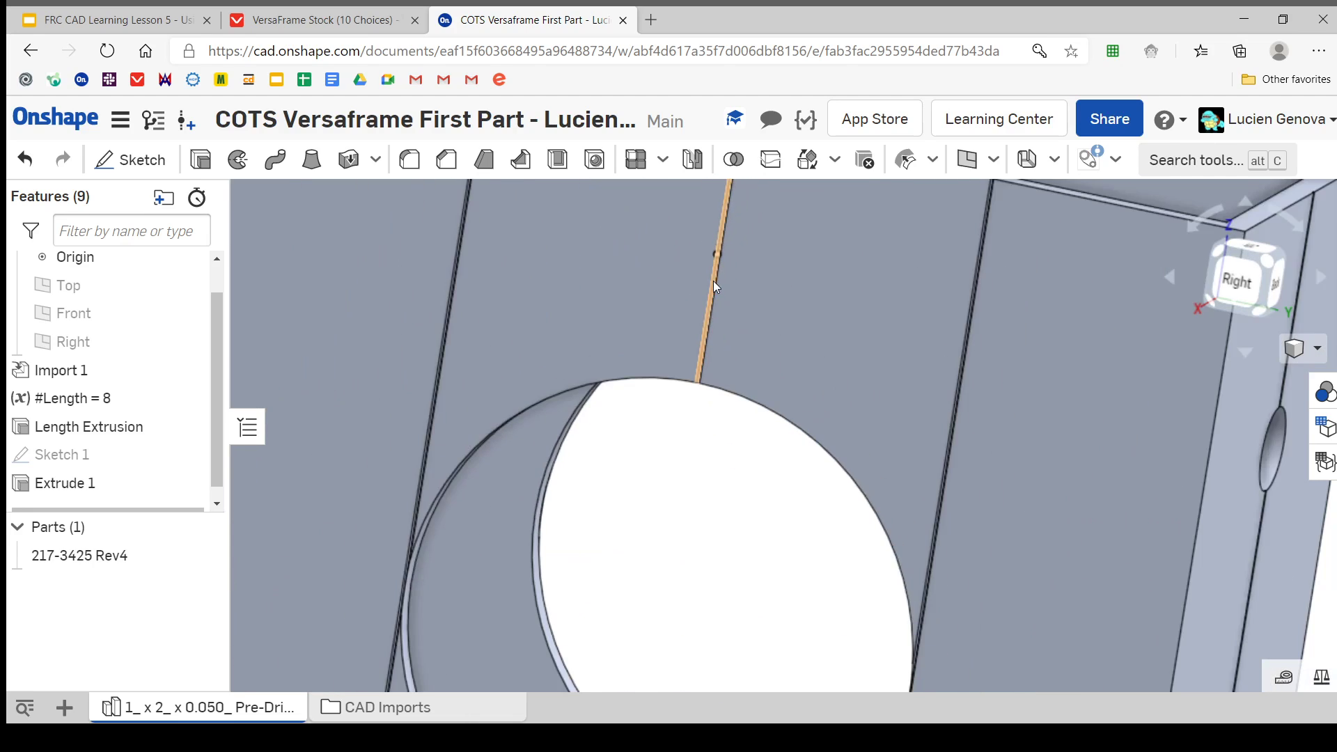
{"action": "scroll", "coordinate": [723, 311], "scroll_direction": "down", "scroll_amount": 3}
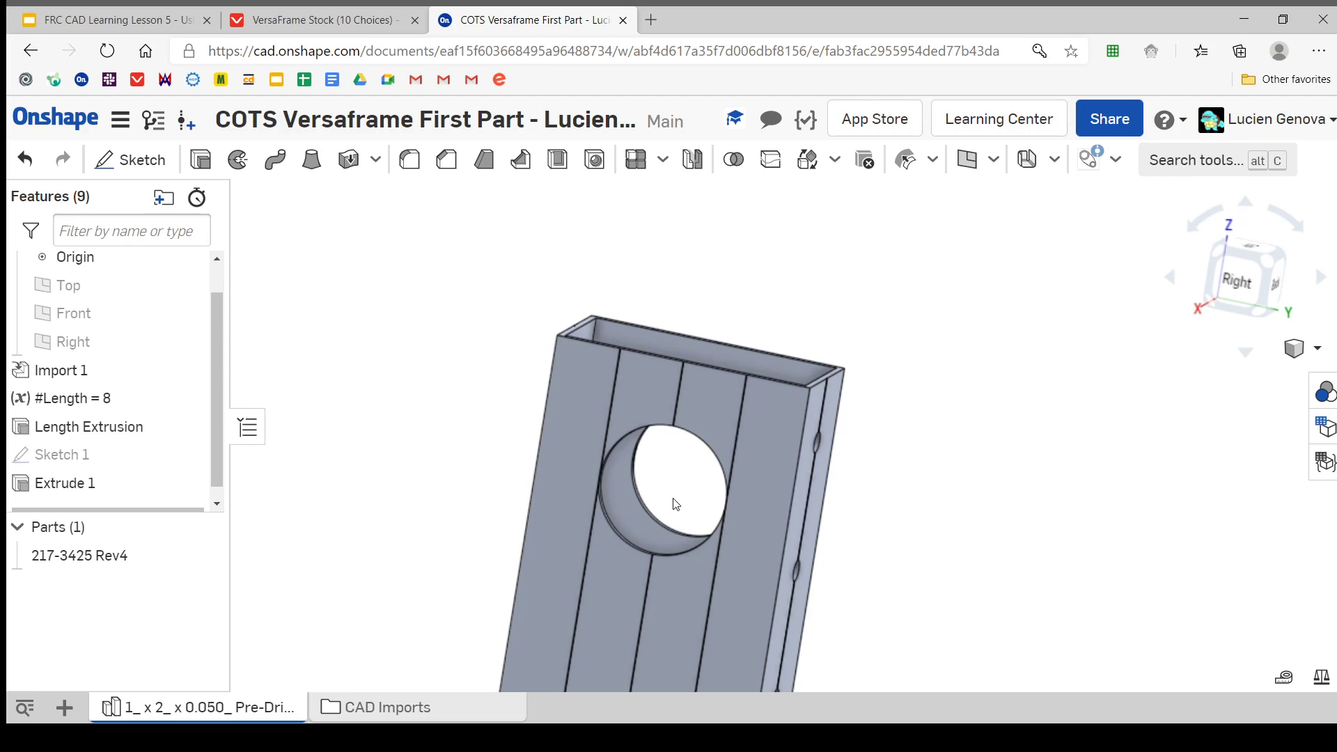
{"action": "scroll", "coordinate": [750, 474], "scroll_direction": "down", "scroll_amount": 3}
{"action": "middle_click_drag", "start_coordinate": [741, 475], "coordinate": [508, 388]}
{"action": "scroll", "coordinate": [509, 388], "scroll_direction": "up", "scroll_amount": 5}
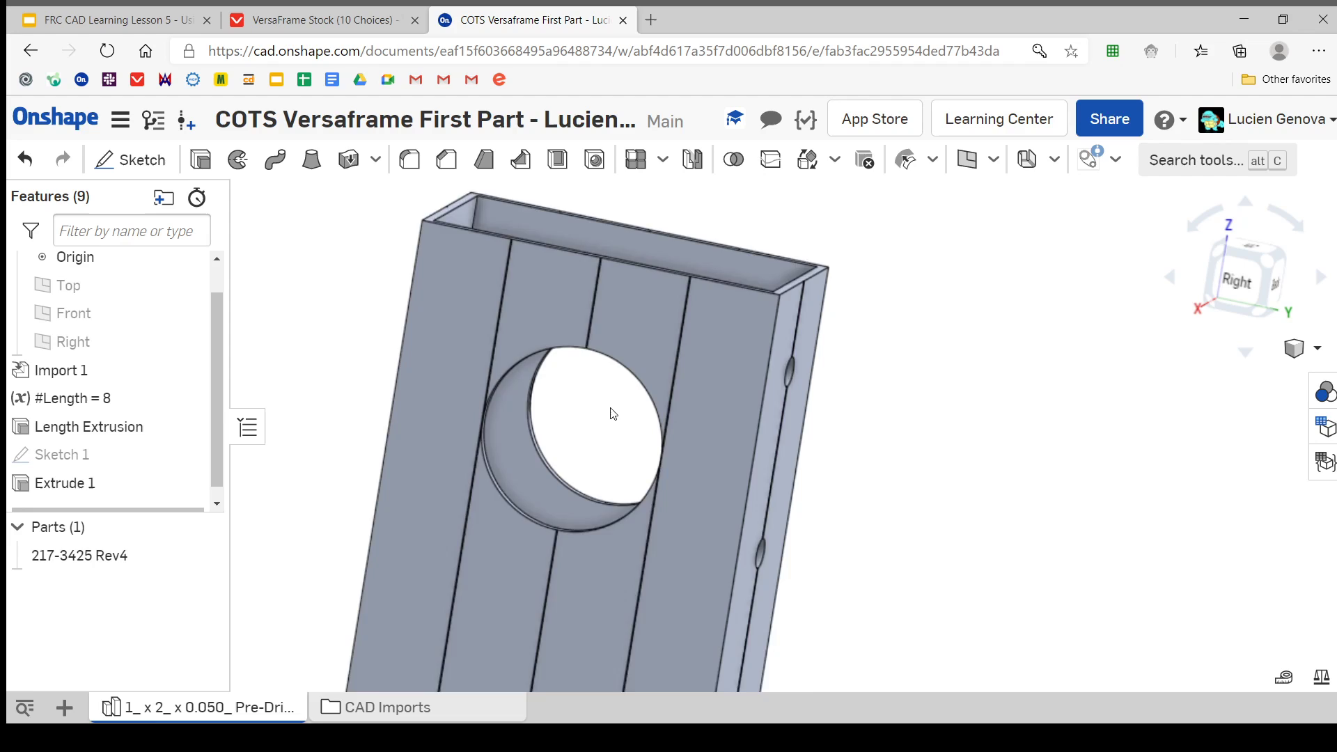
{"action": "mouse_move", "coordinate": [609, 415]}
{"action": "right_mouse_down"}
{"action": "mouse_move", "coordinate": [737, 367]}
{"action": "mouse_move", "coordinate": [615, 408]}
{"action": "right_mouse_up"}
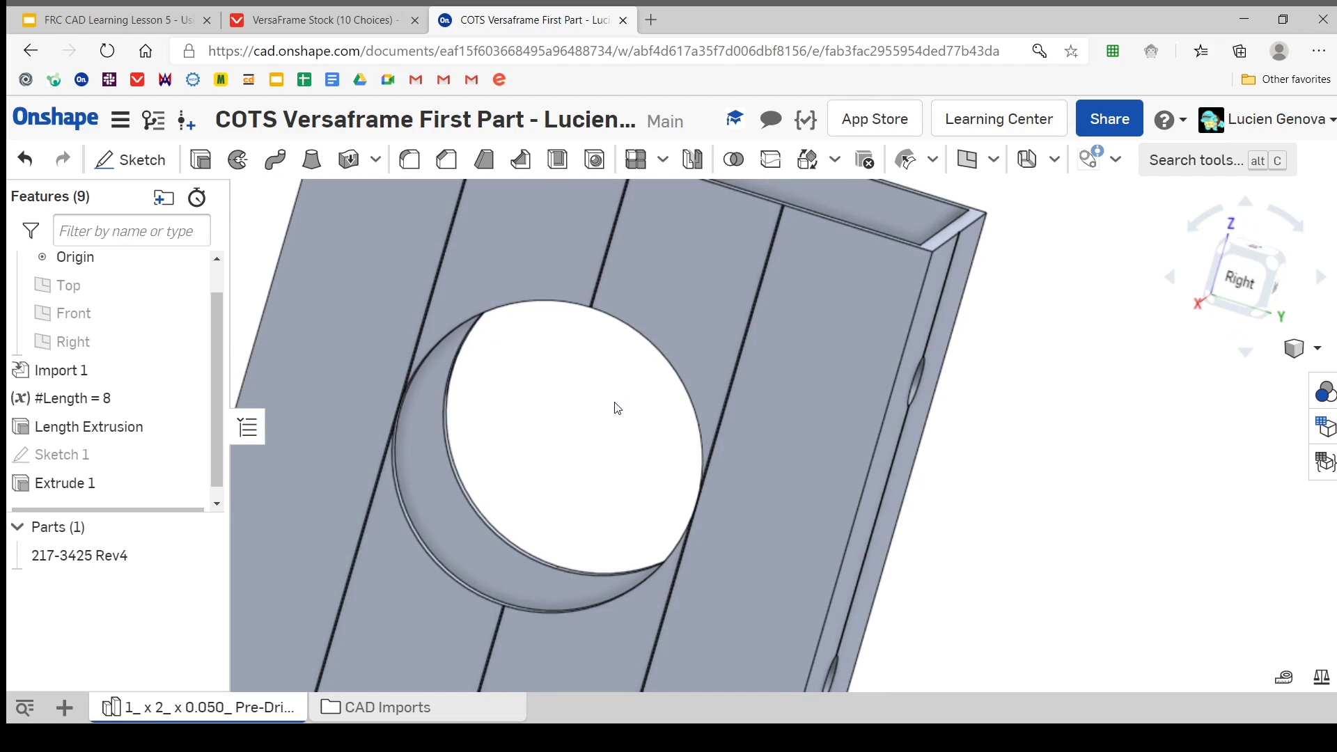
{"action": "scroll", "coordinate": [599, 451], "scroll_direction": "down", "scroll_amount": 5}
{"action": "scroll", "coordinate": [678, 326], "scroll_direction": "down", "scroll_amount": 5}
{"action": "right_click_drag", "start_coordinate": [726, 454], "coordinate": [759, 491]}
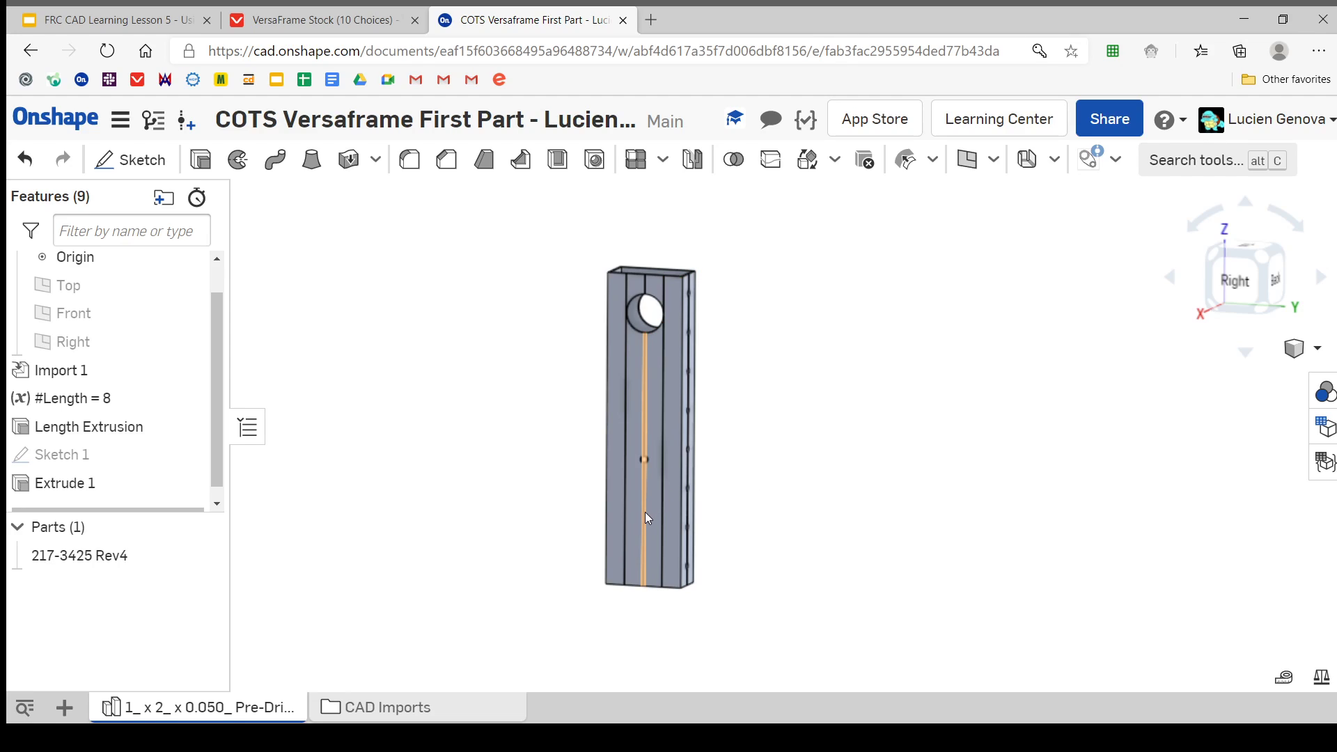
{"action": "scroll", "coordinate": [674, 407], "scroll_direction": "up", "scroll_amount": 2}
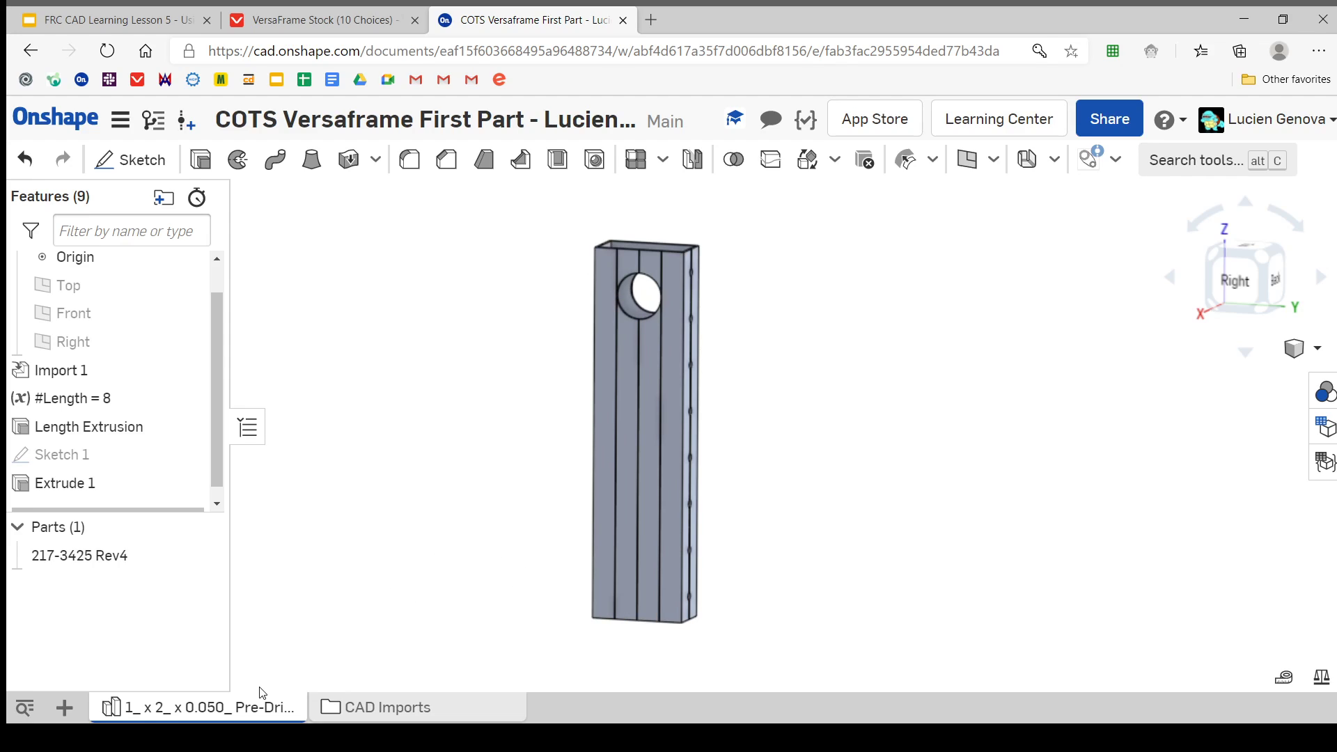
Start exporting the VersaFrame part studio and name the file Modified First Part 1"x2" Versaframe.
{"action": "mouse_move", "coordinate": [252, 720]}
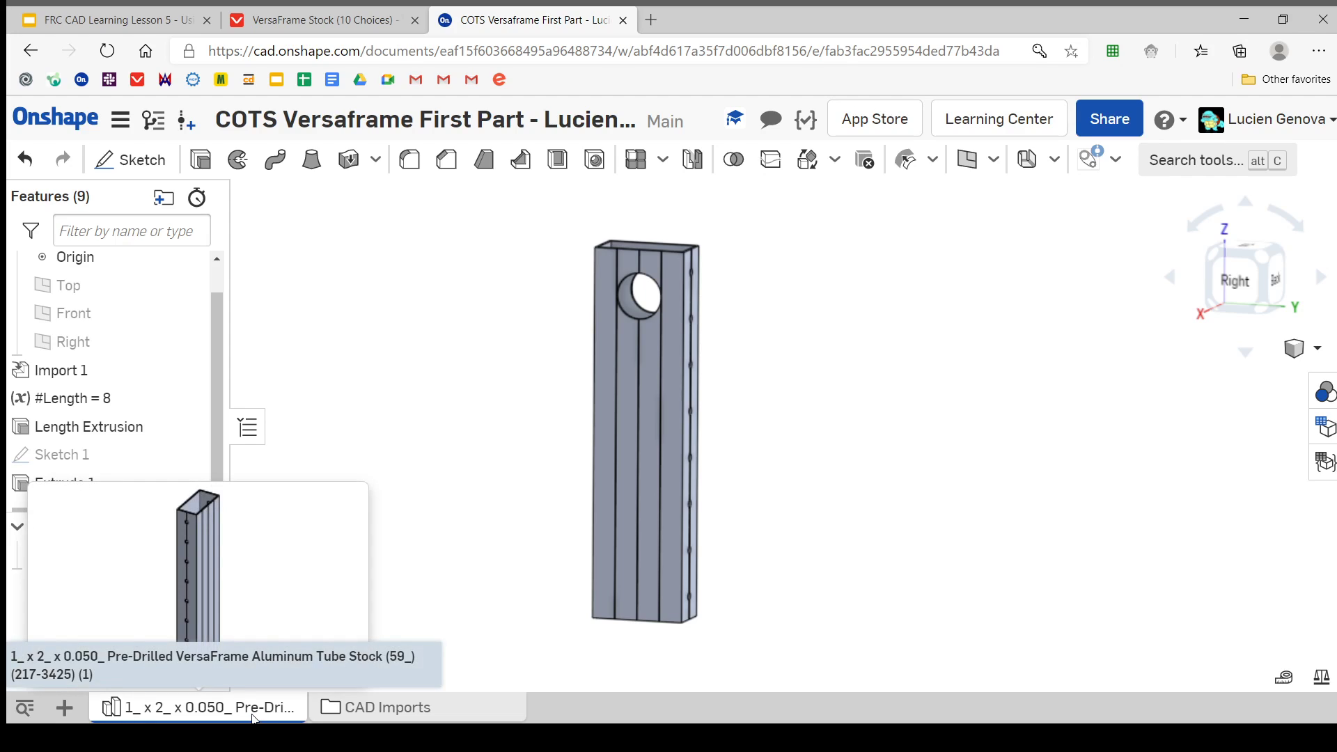
{"action": "right_click", "coordinate": [254, 718]}
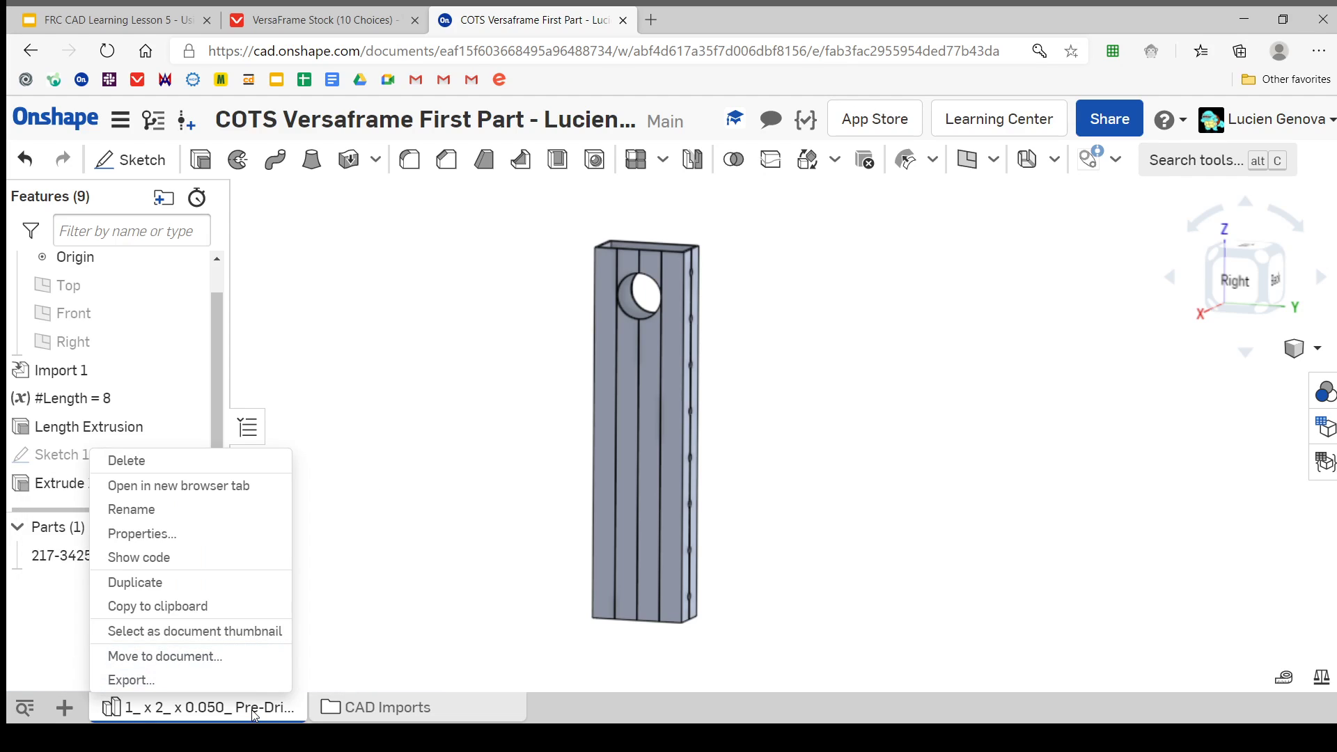
{"action": "left_click", "coordinate": [209, 679]}
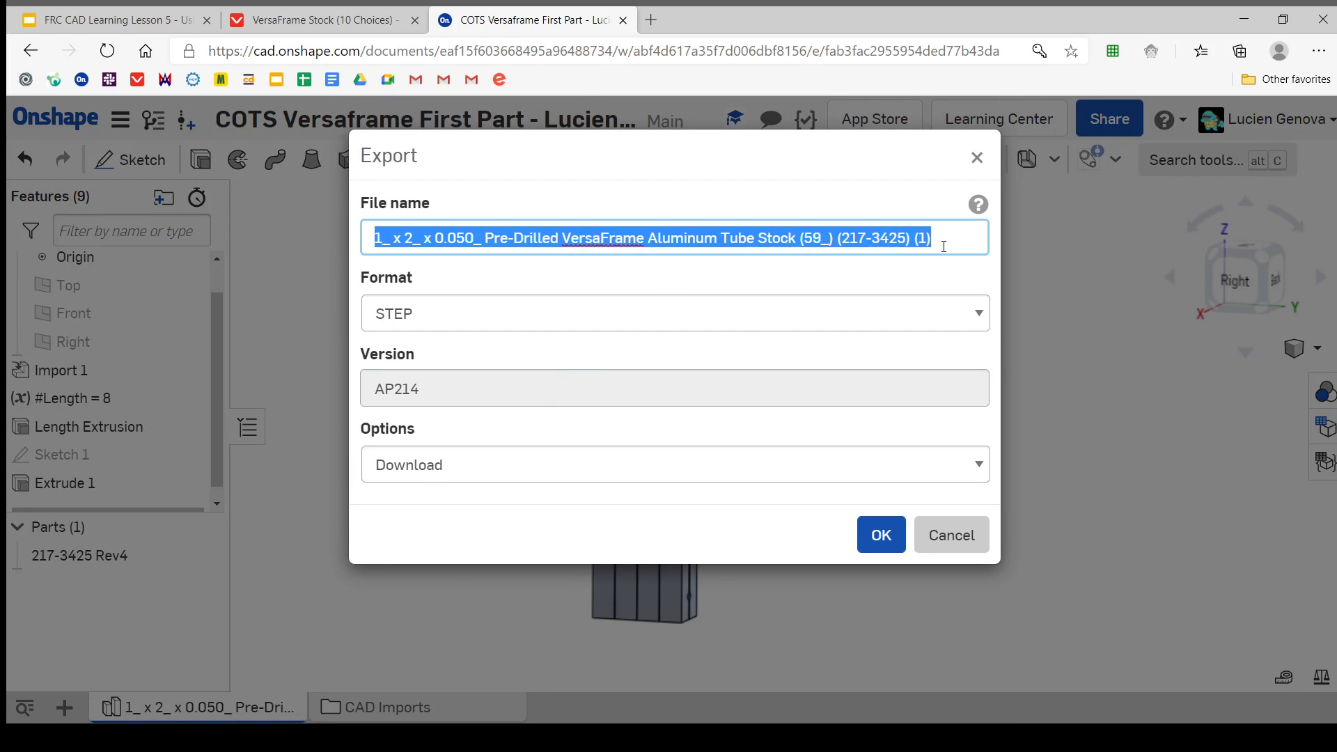
{"action": "type", "text": "Modi"}
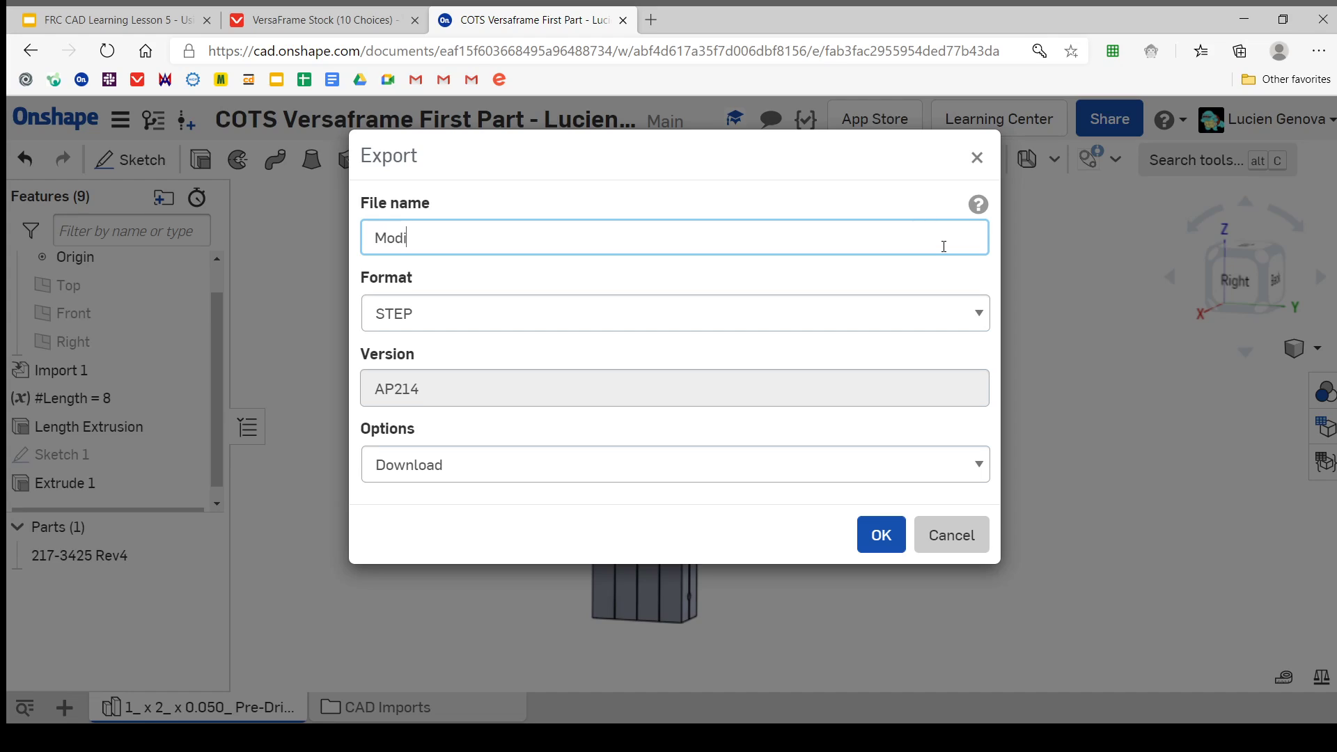
{"action": "type", "text": "fied First Part Ve"}
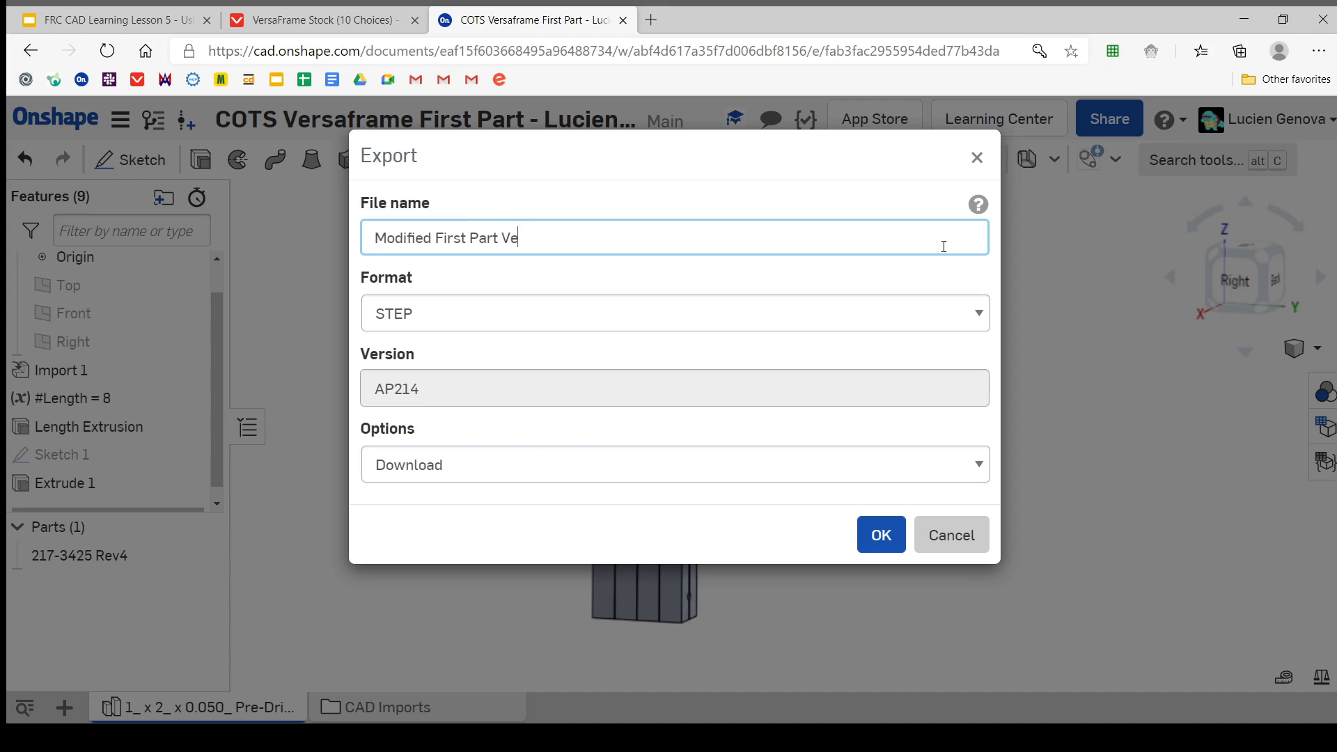
{"action": "type", "text": "rsaframe"}
{"action": "key", "text": "Left"}
{"action": "type", "text": "1\"x2\""}
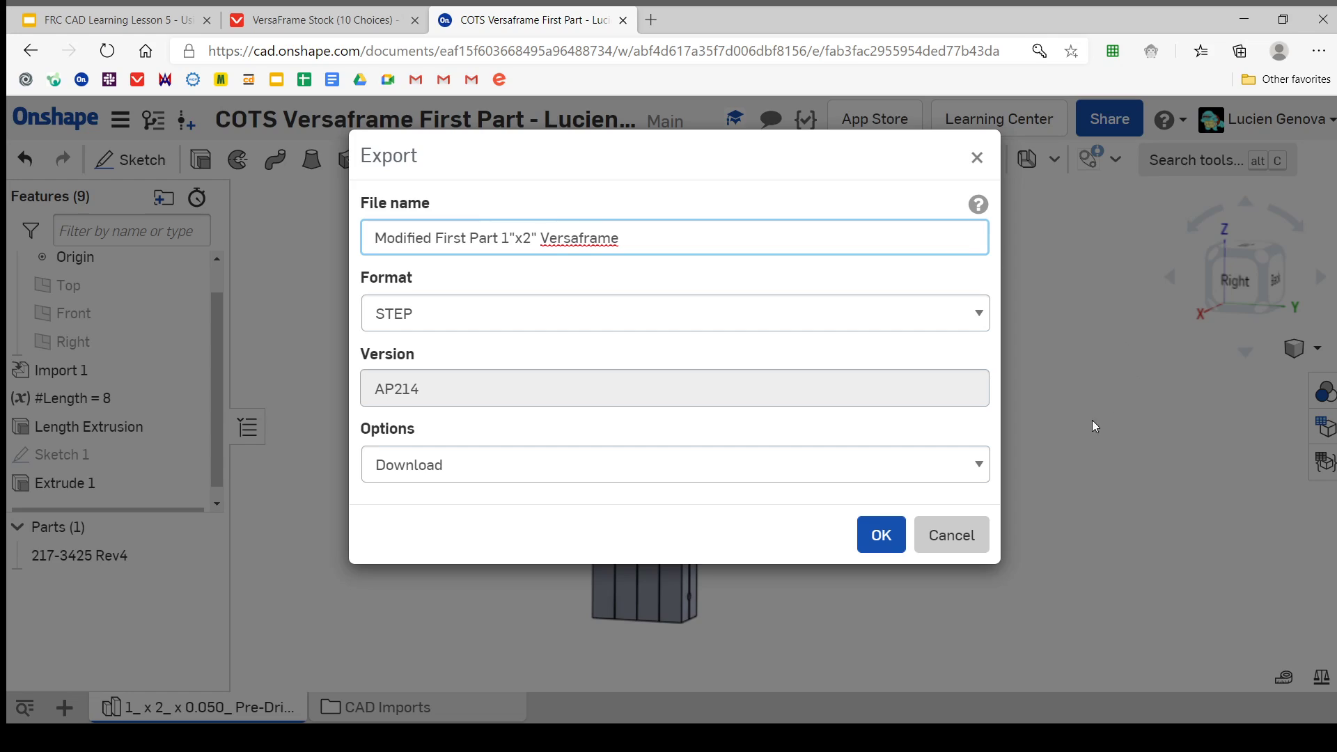
Export the part studio as a STEP file with the Download option and dismiss the download notice.
{"action": "left_click", "coordinate": [957, 320]}
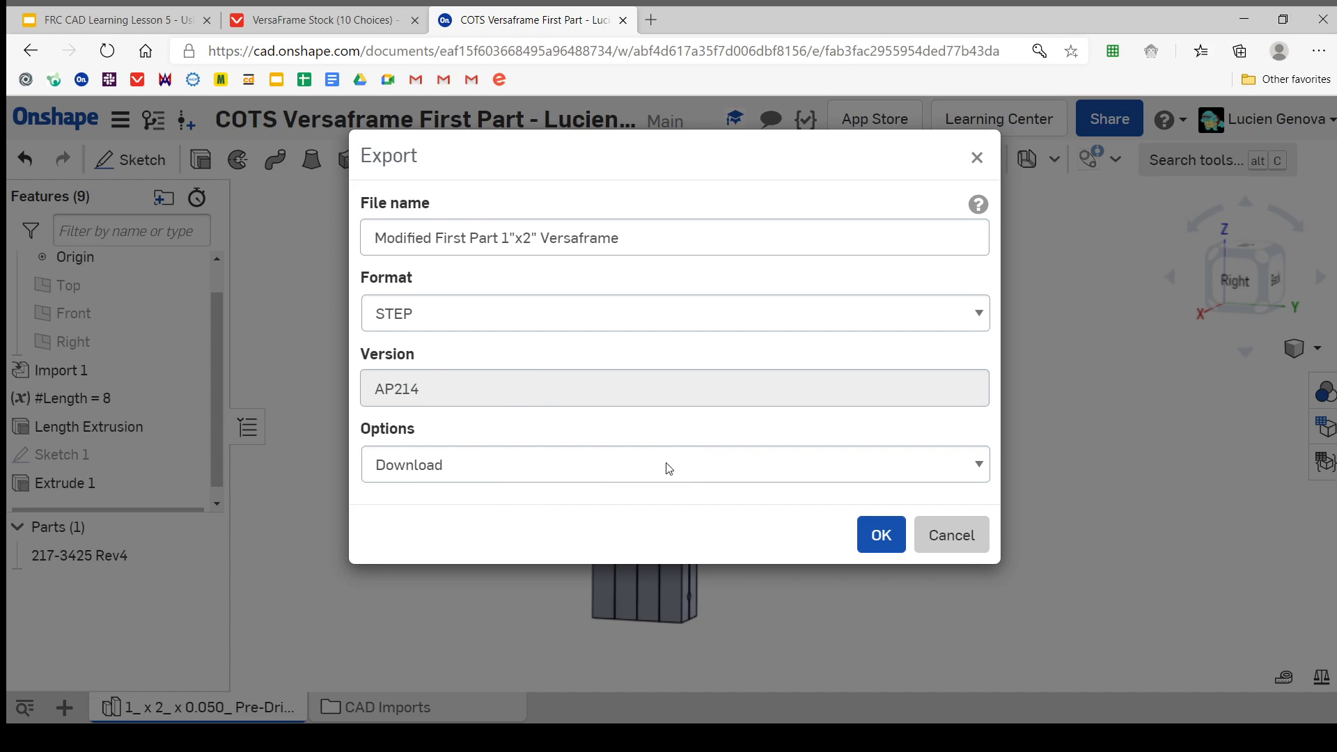
{"action": "left_click", "coordinate": [888, 539]}
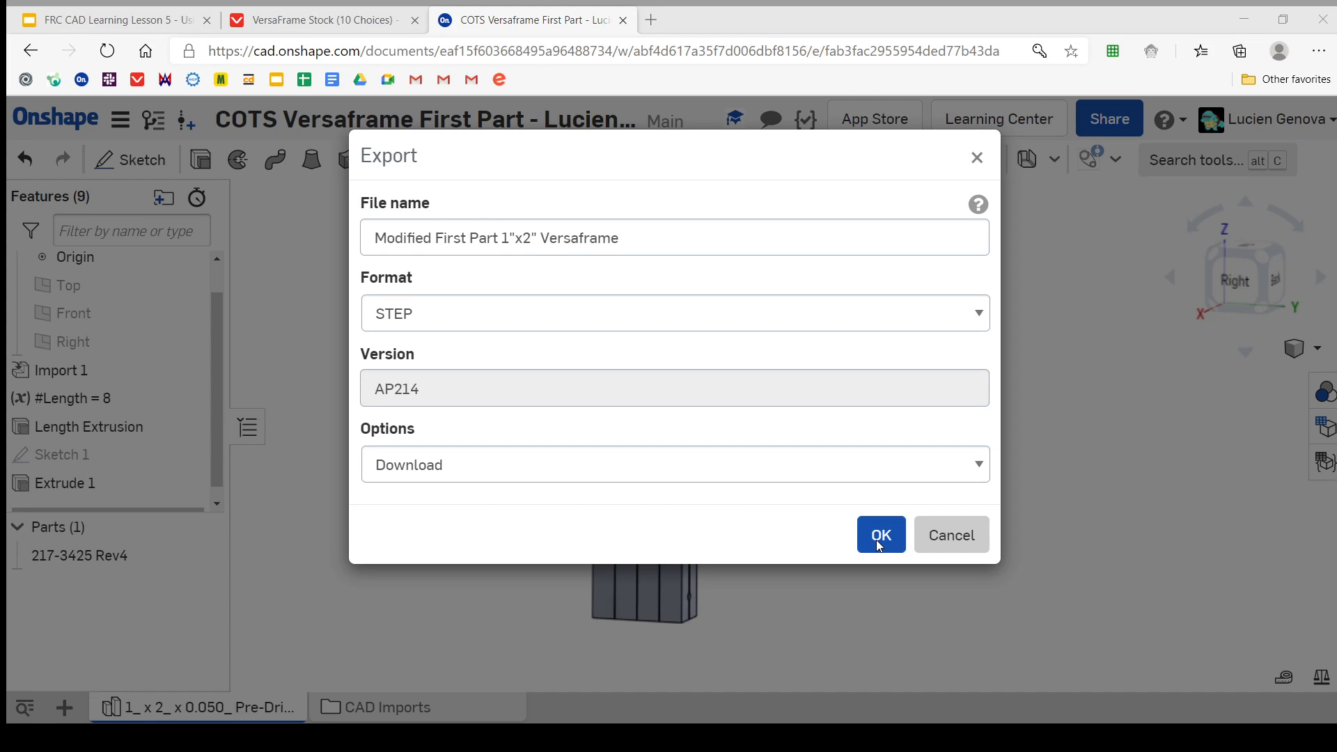
{"action": "left_click", "coordinate": [878, 543]}
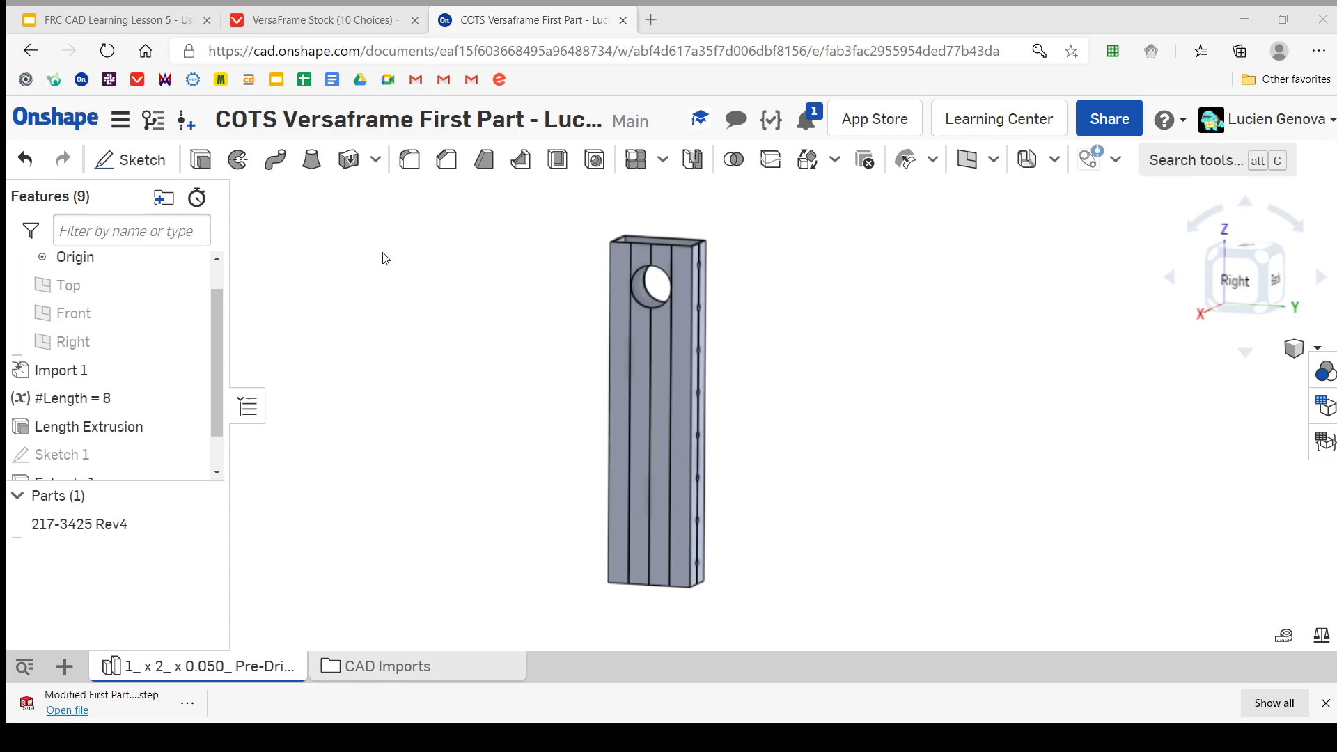
{"action": "left_click", "coordinate": [1326, 703]}
Return to the Onshape documents folder and look through its list of documents.
{"action": "left_click", "coordinate": [42, 127]}
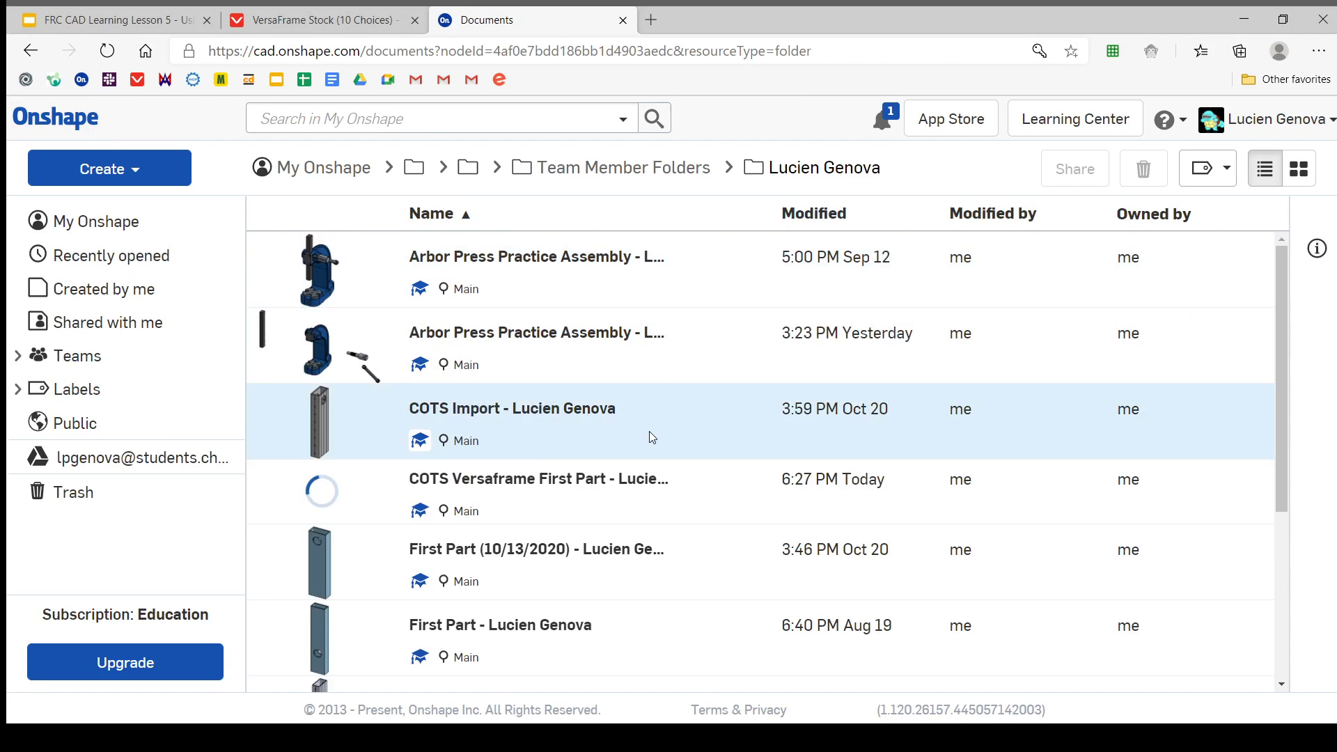
{"action": "scroll", "coordinate": [530, 348], "scroll_direction": "down", "scroll_amount": 5}
{"action": "scroll", "coordinate": [546, 369], "scroll_direction": "up", "scroll_amount": 5}
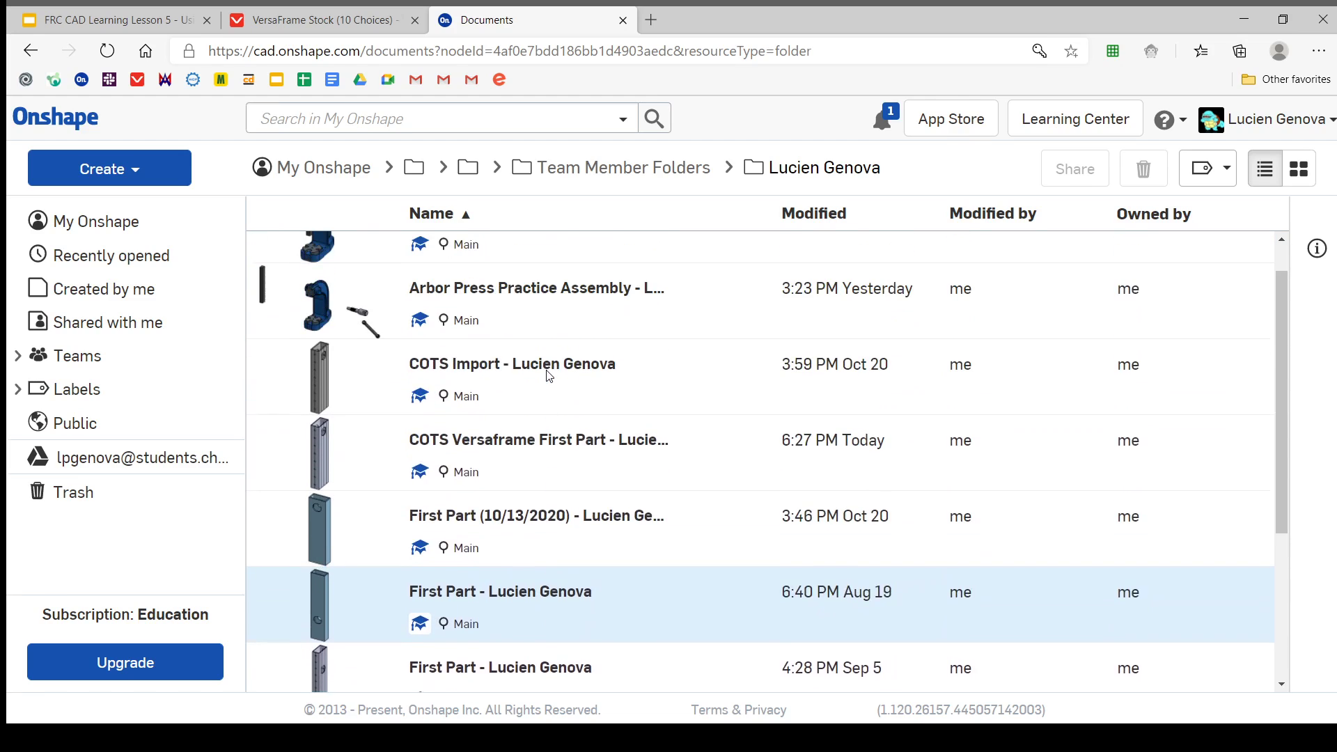
{"action": "scroll", "coordinate": [580, 425], "scroll_direction": "down", "scroll_amount": 5}
{"action": "scroll", "coordinate": [581, 431], "scroll_direction": "up", "scroll_amount": 5}
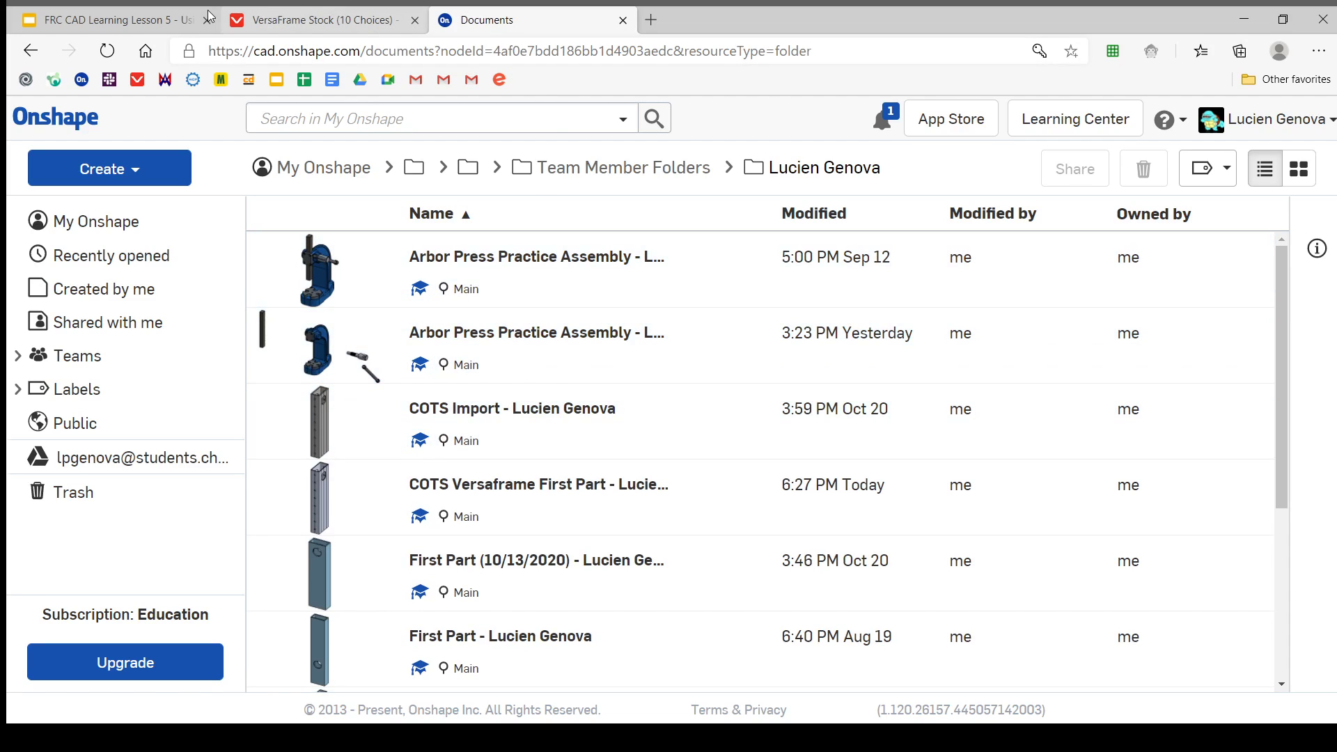
Switch to the FRC CAD Learning Lesson 5 presentation in Google Slides and deselect the text box on the Importing and Editing slide.
{"action": "left_click", "coordinate": [309, 21]}
{"action": "left_click", "coordinate": [145, 23]}
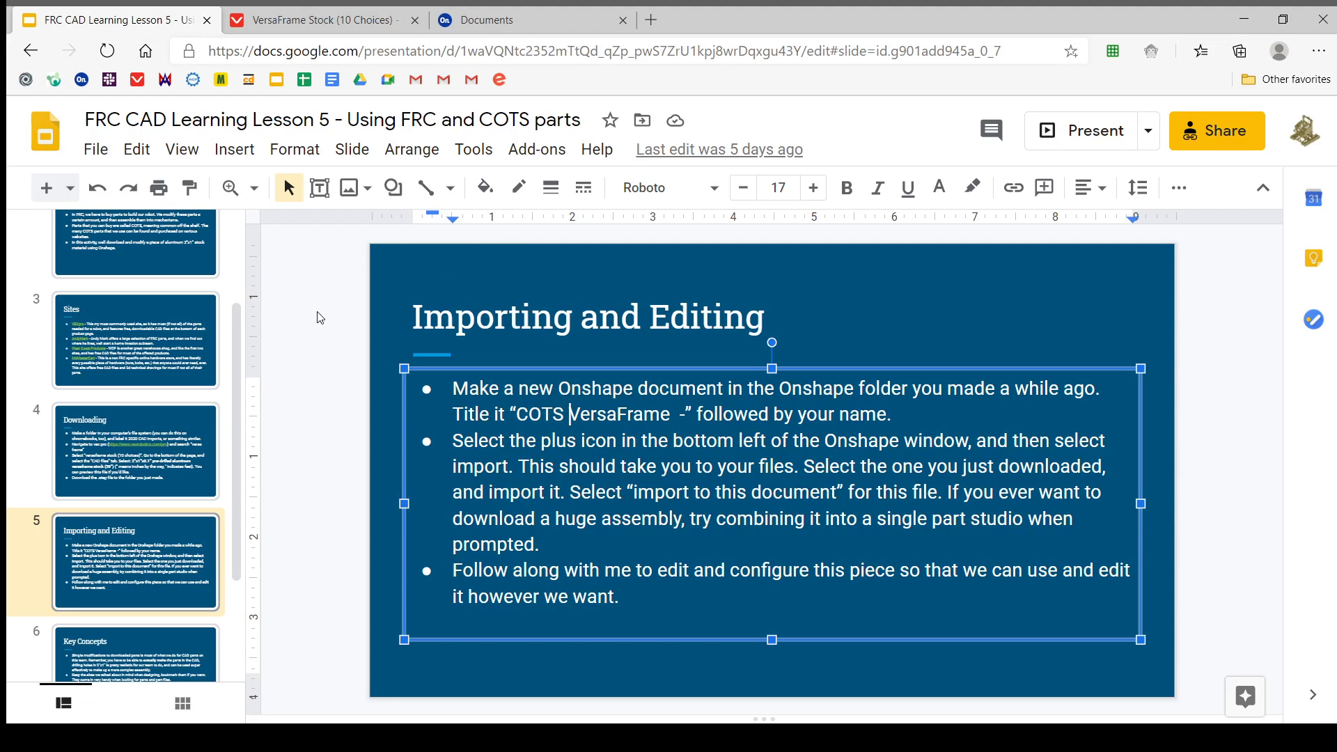
{"action": "left_click", "coordinate": [337, 324]}
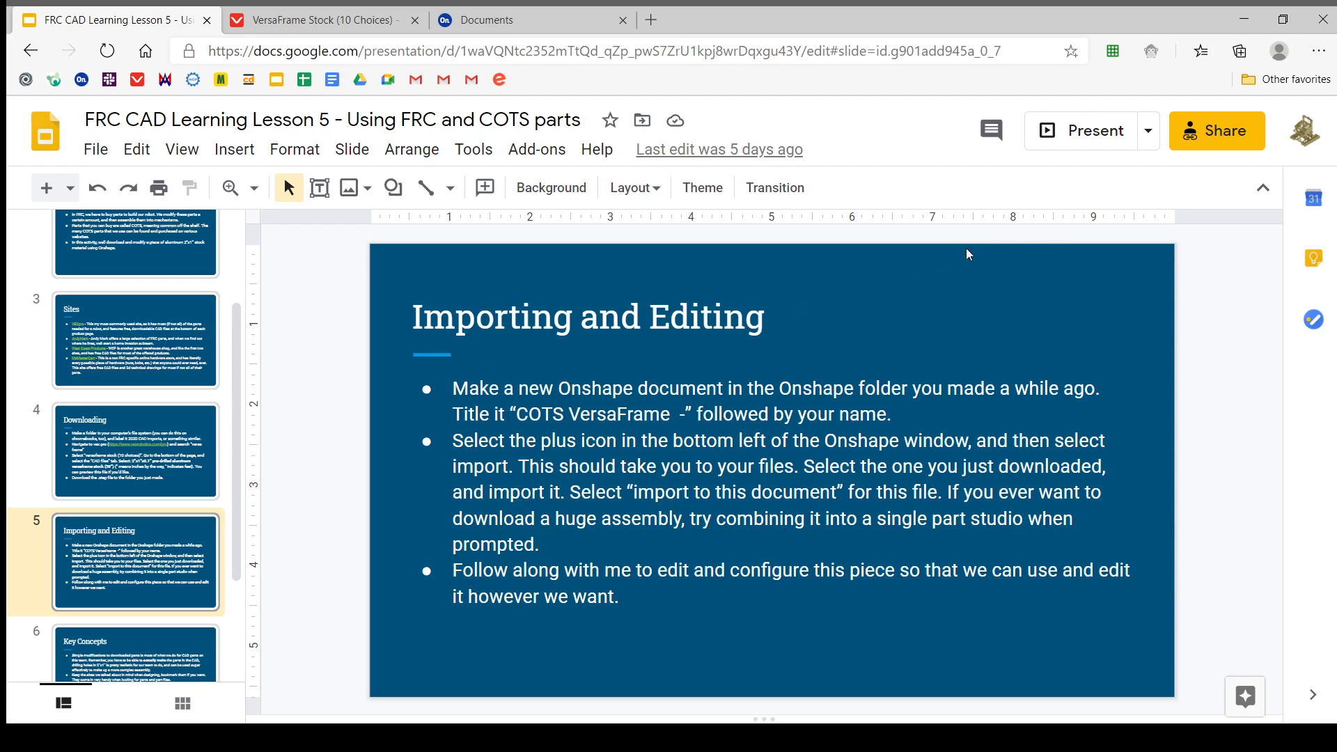
Present from the Importing and Editing slide with the laser pointer on and advance to the Key Concepts slide.
{"action": "left_click", "coordinate": [1082, 143]}
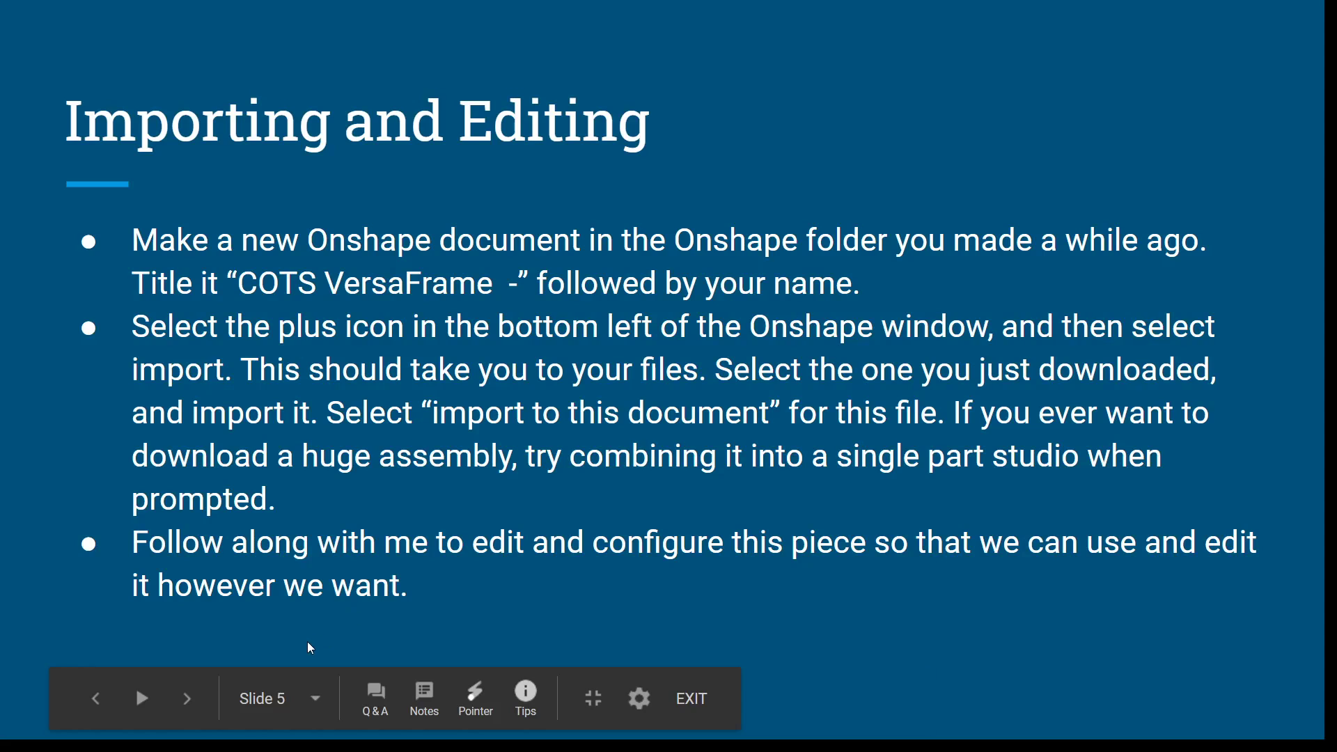
{"action": "left_click", "coordinate": [475, 693]}
{"action": "key", "text": "Right"}
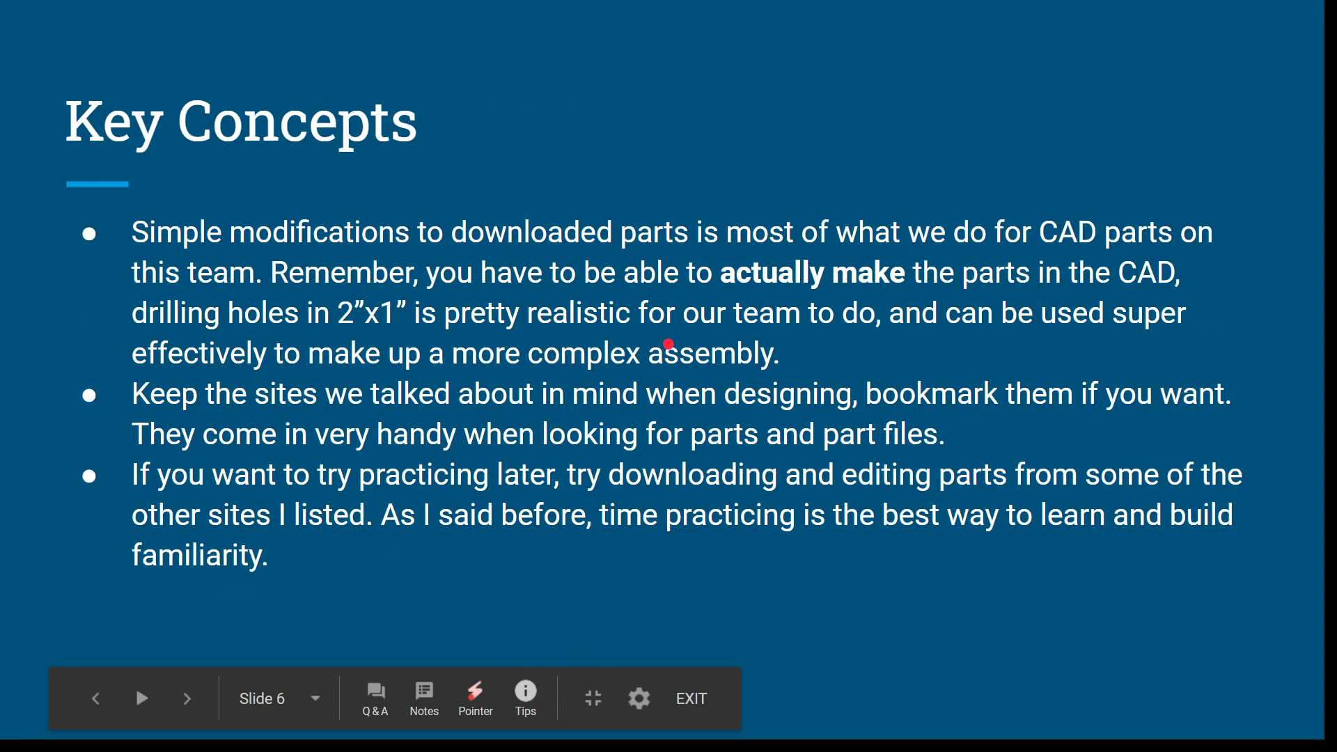